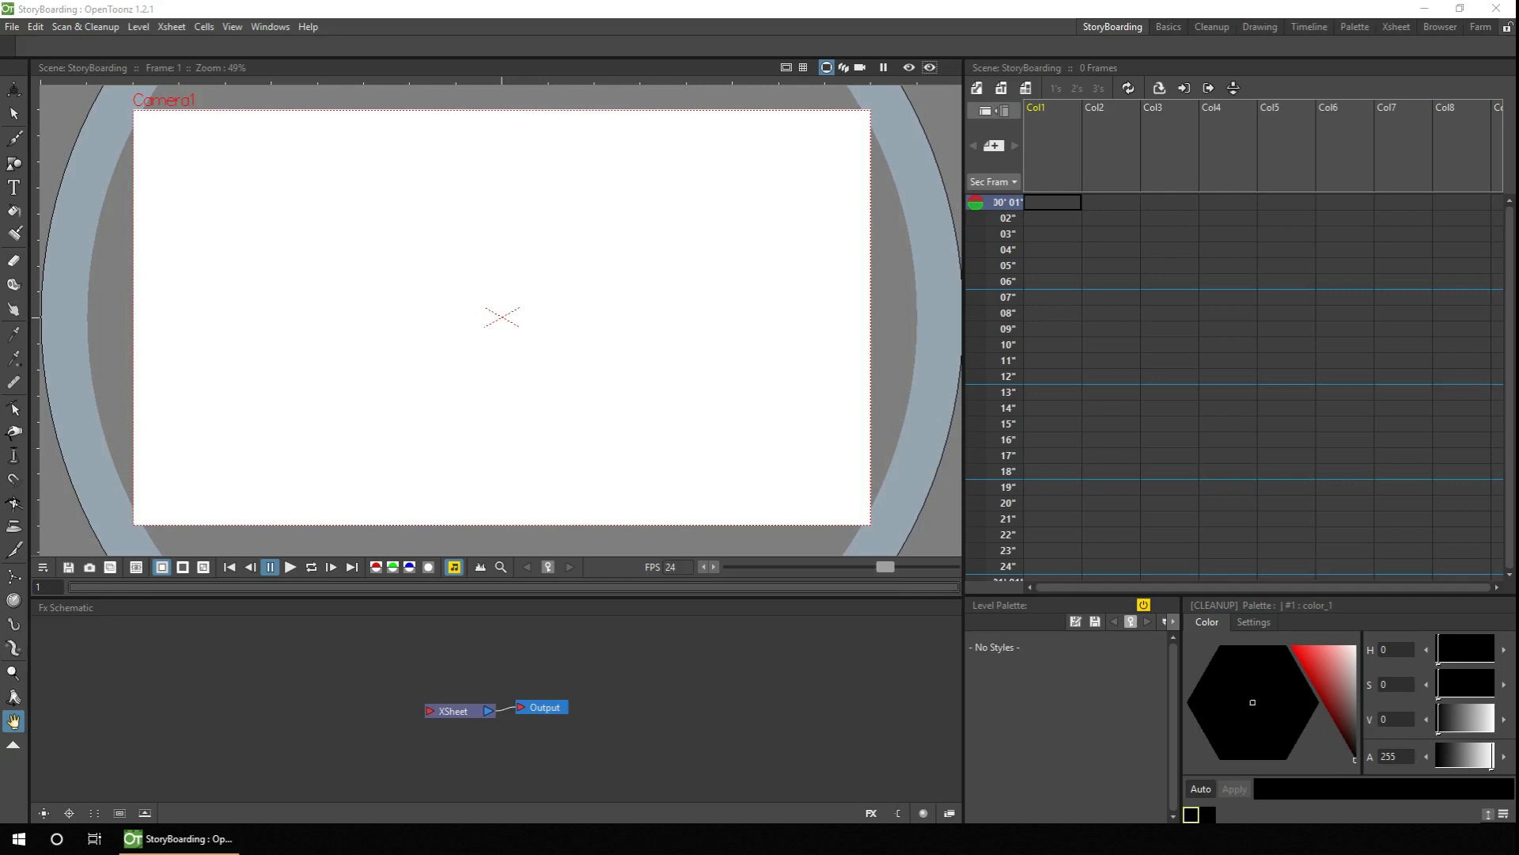
- Create vector level A and write the heading 'Building a story' at text size 58 in the top-left
click(977, 88)
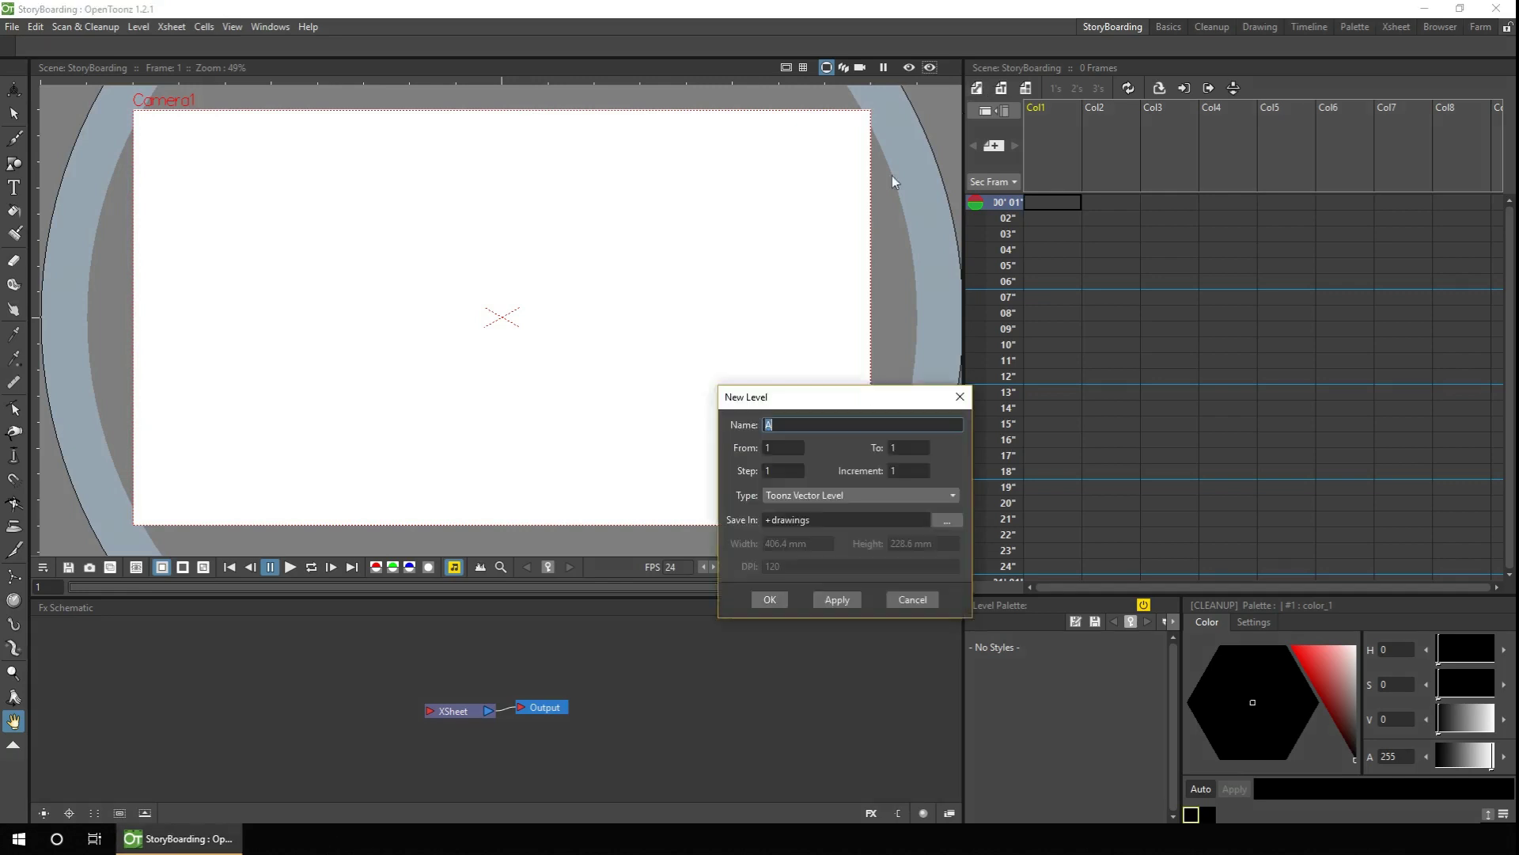
click(765, 603)
click(13, 188)
click(186, 177)
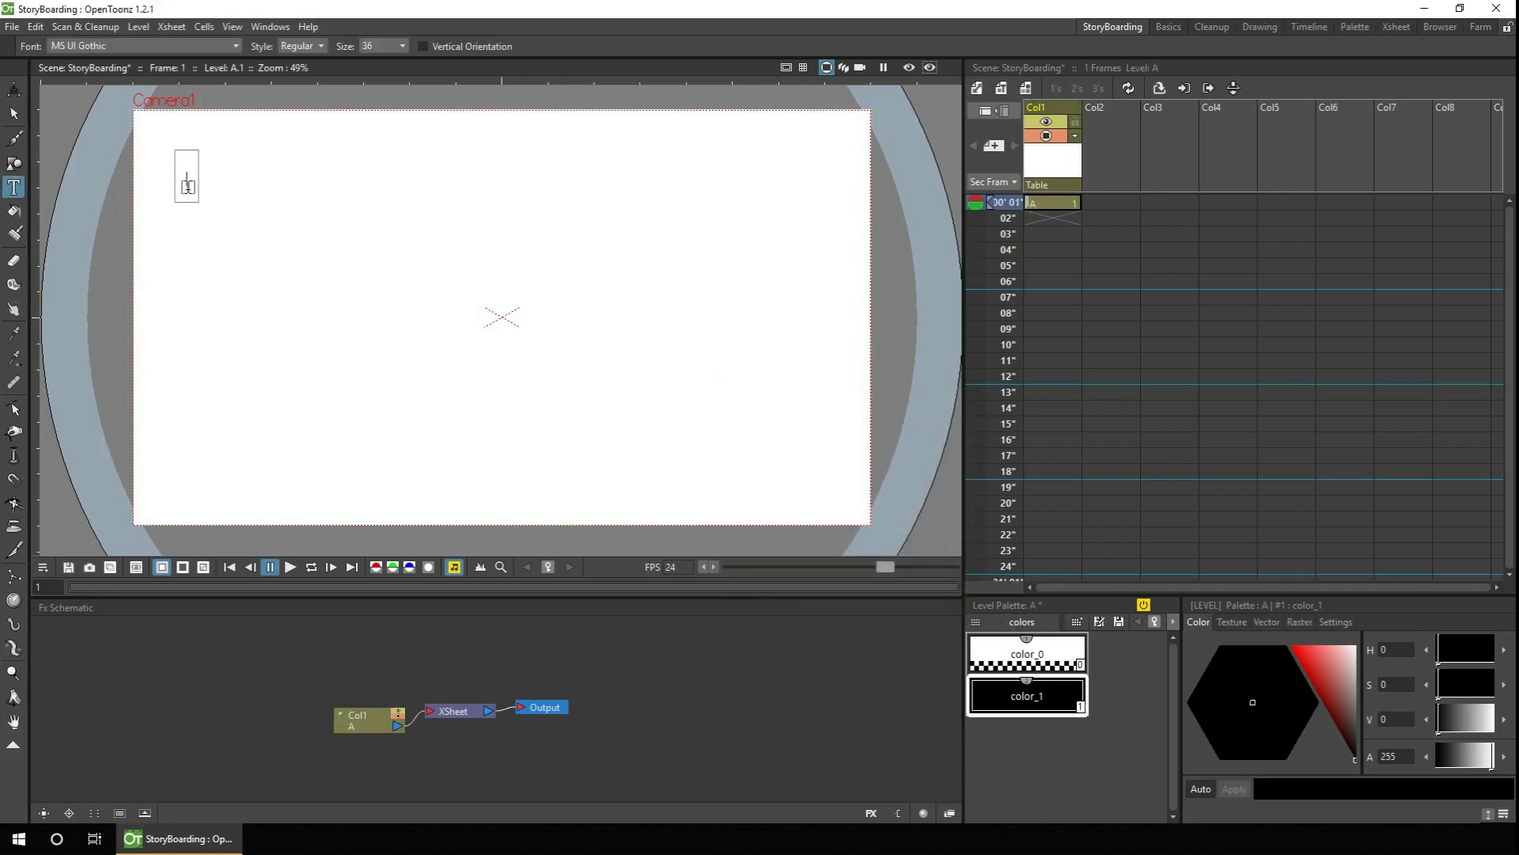
click(593, 125)
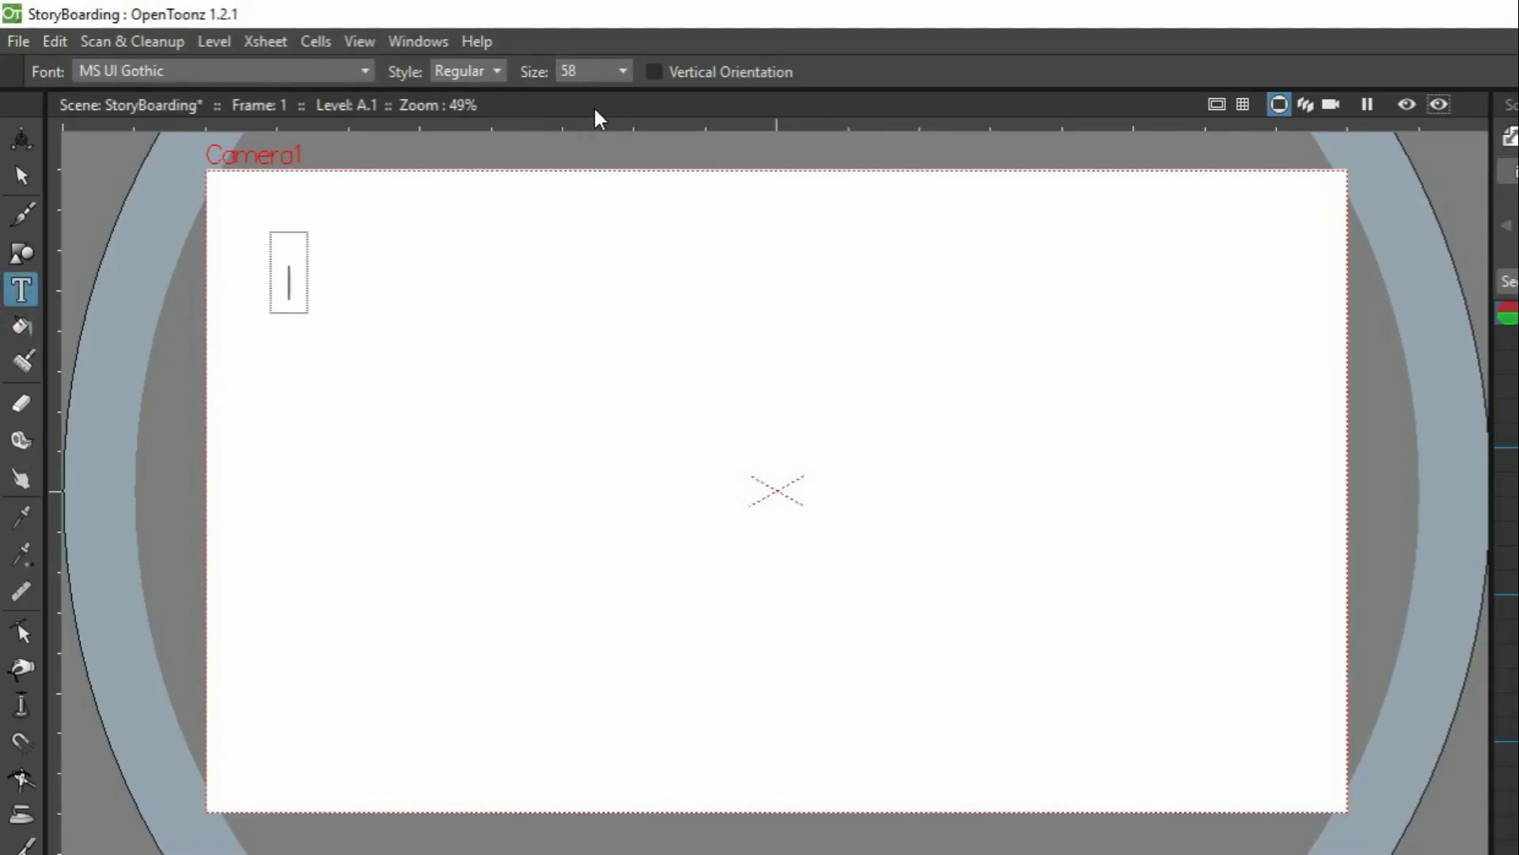
text(Building a )
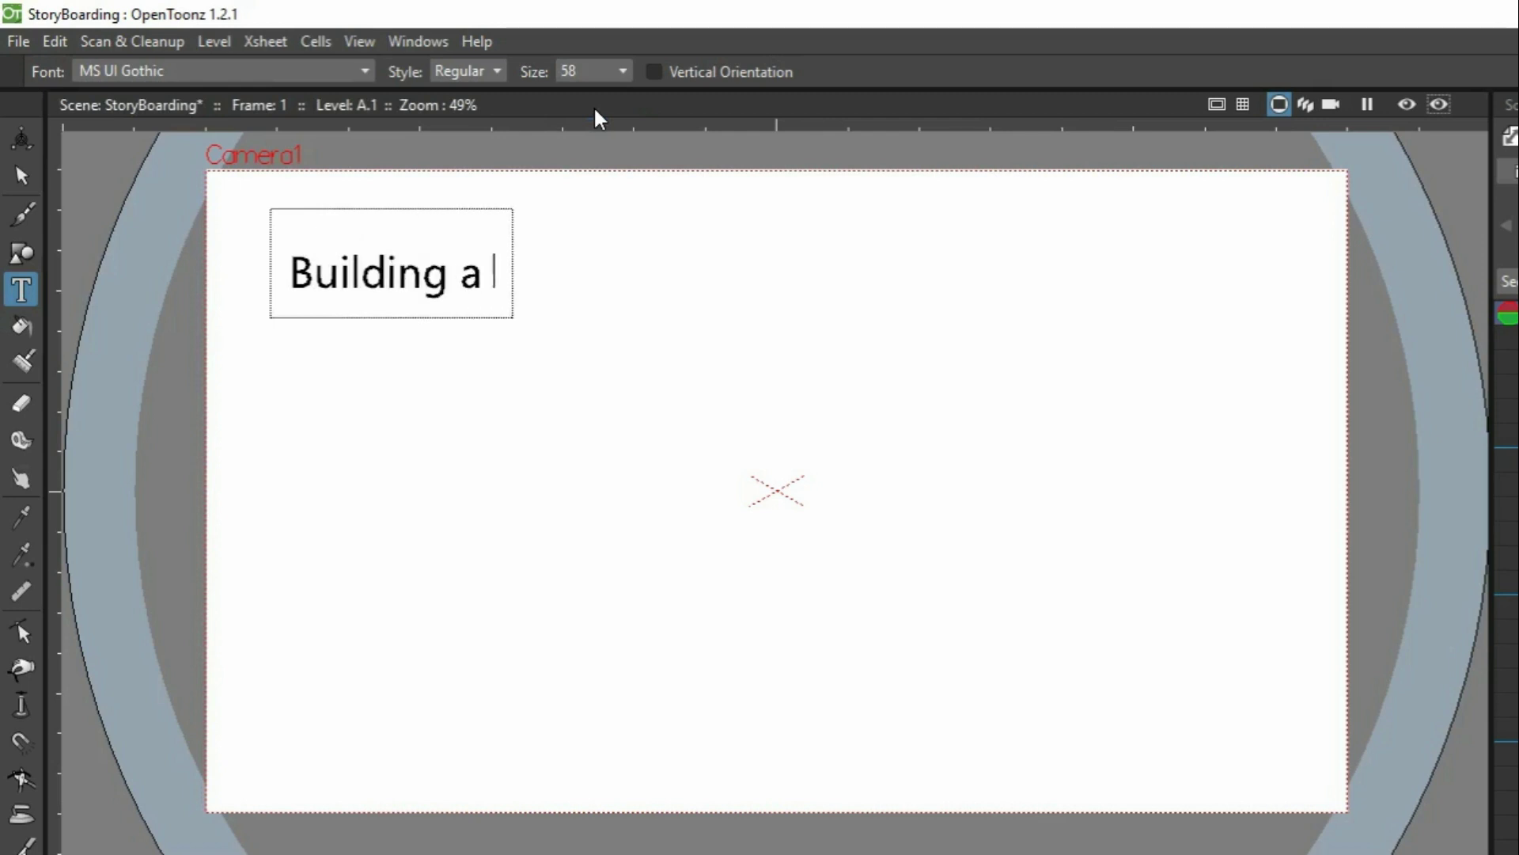
text(story)
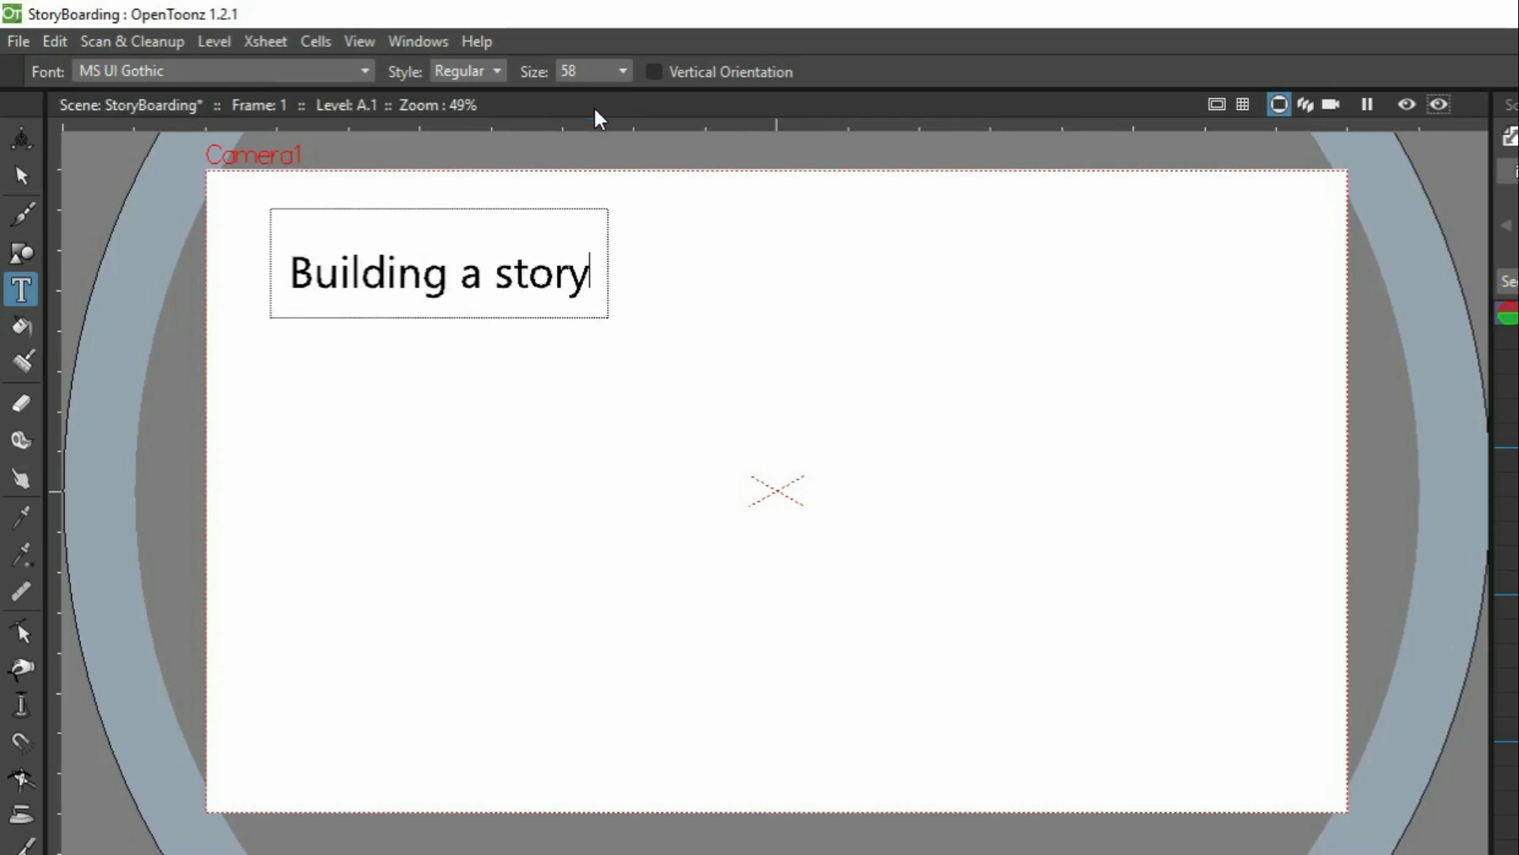
click(1298, 235)
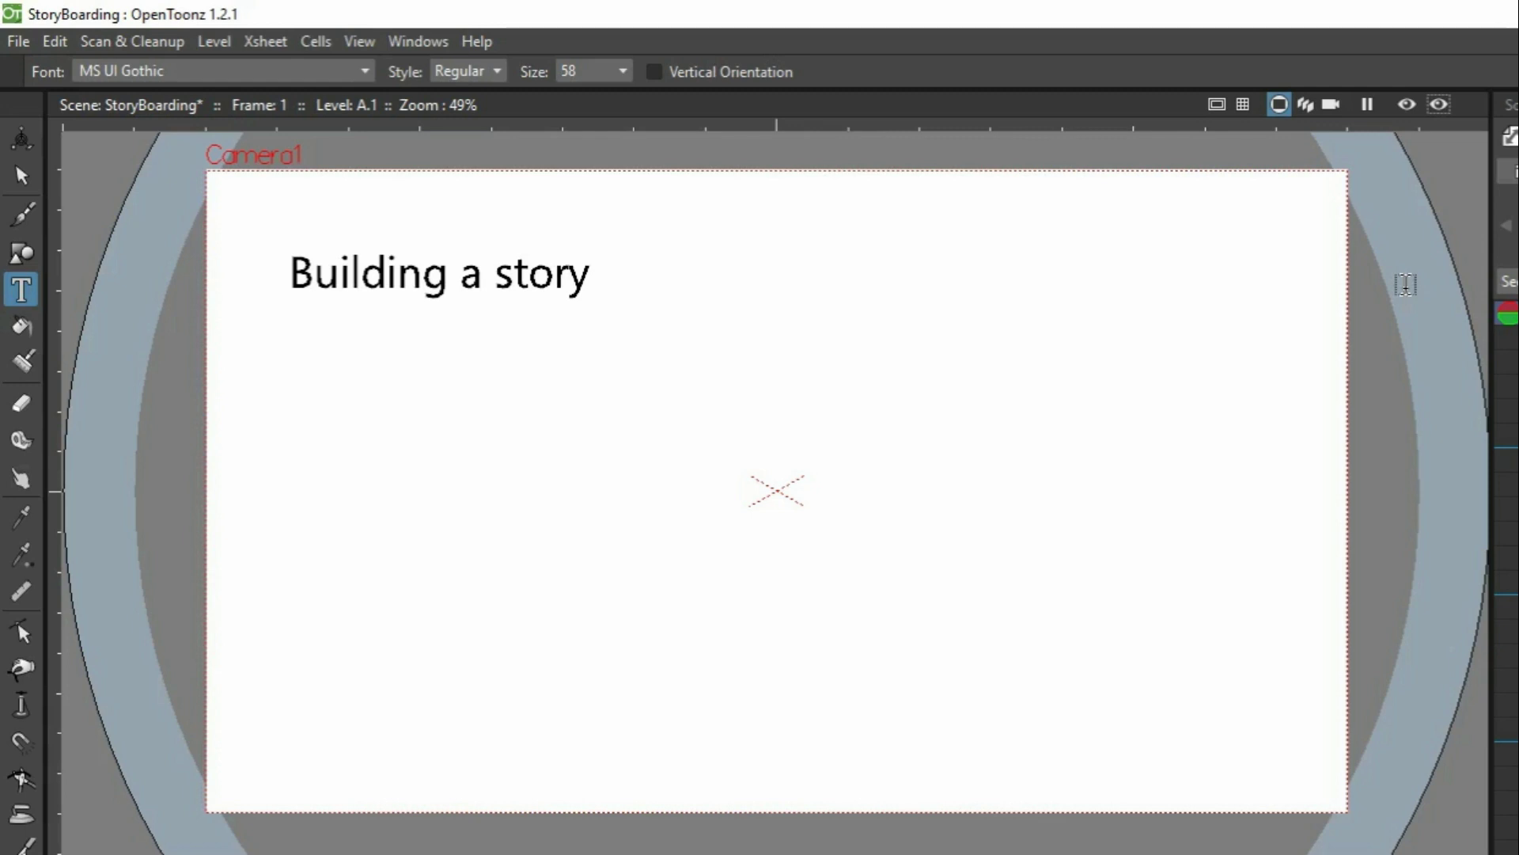
- Add the line 'Organise shots (different OpenToonz scenes)' below the heading
click(290, 365)
text(O)
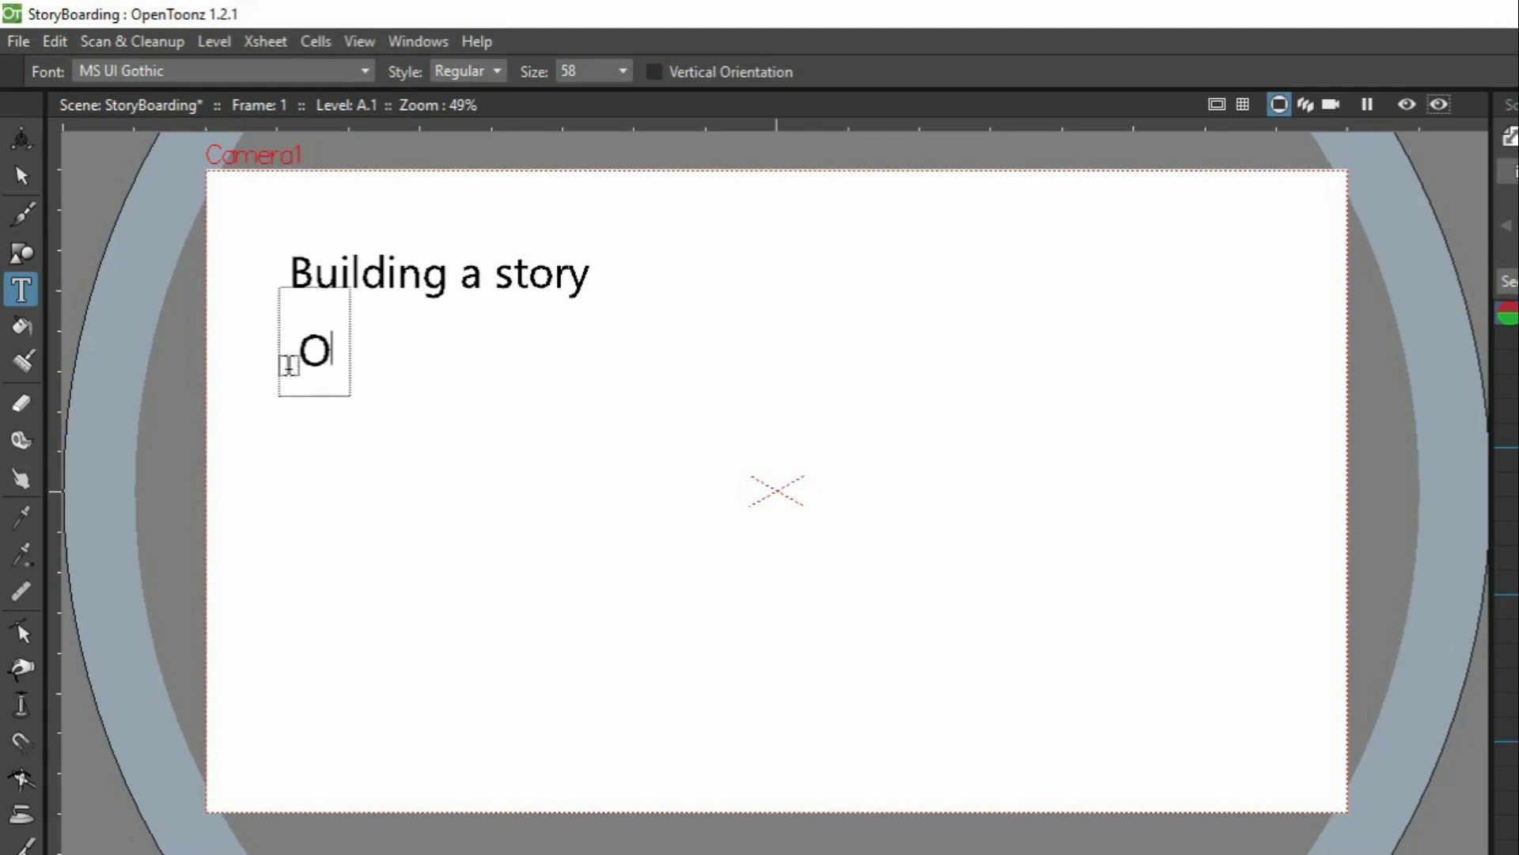
text(rganise shot)
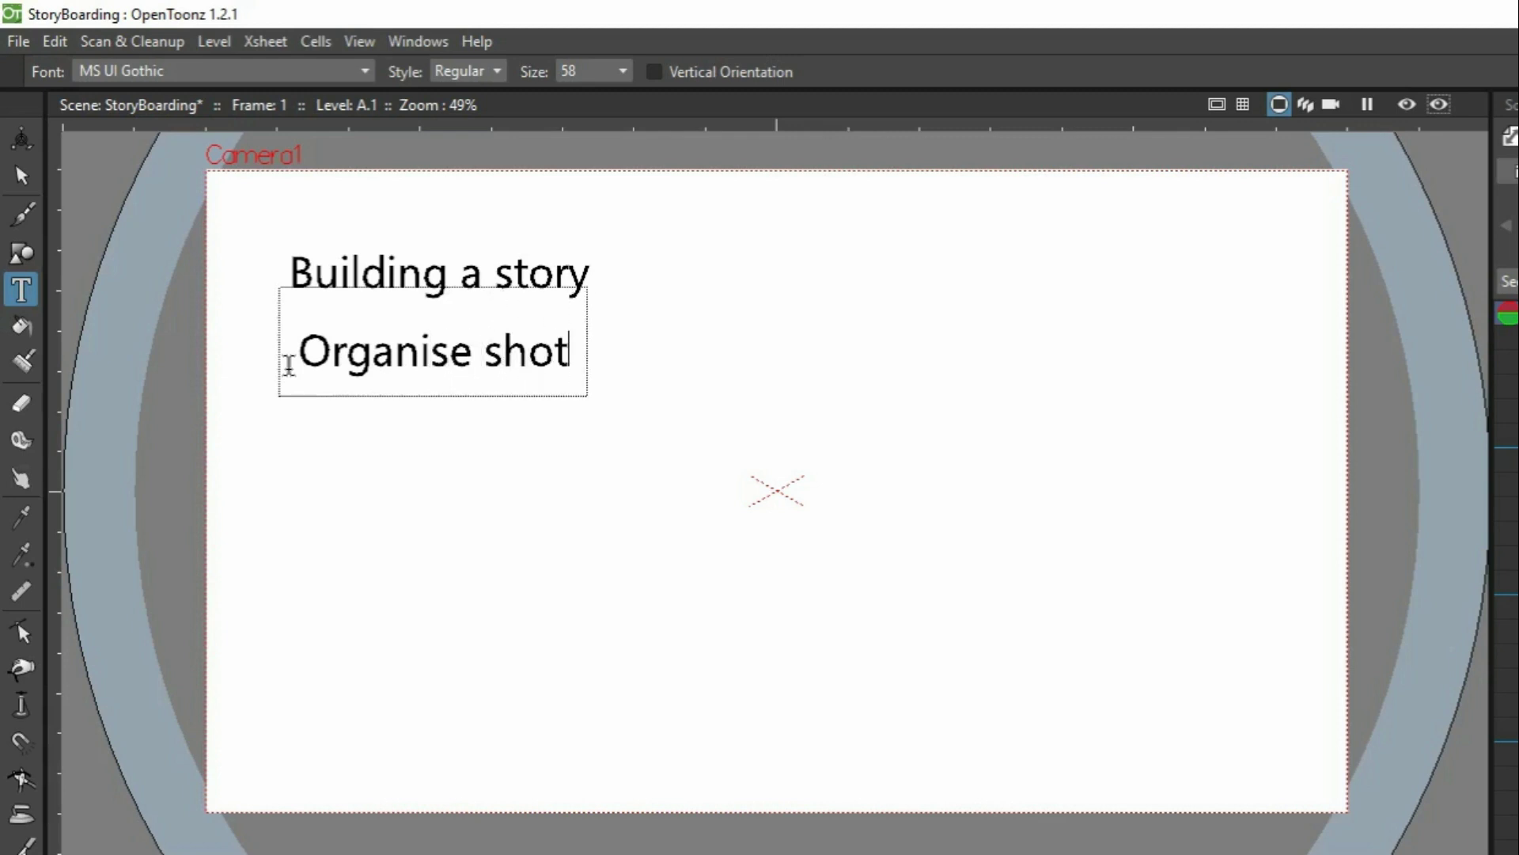
text(s (different op)
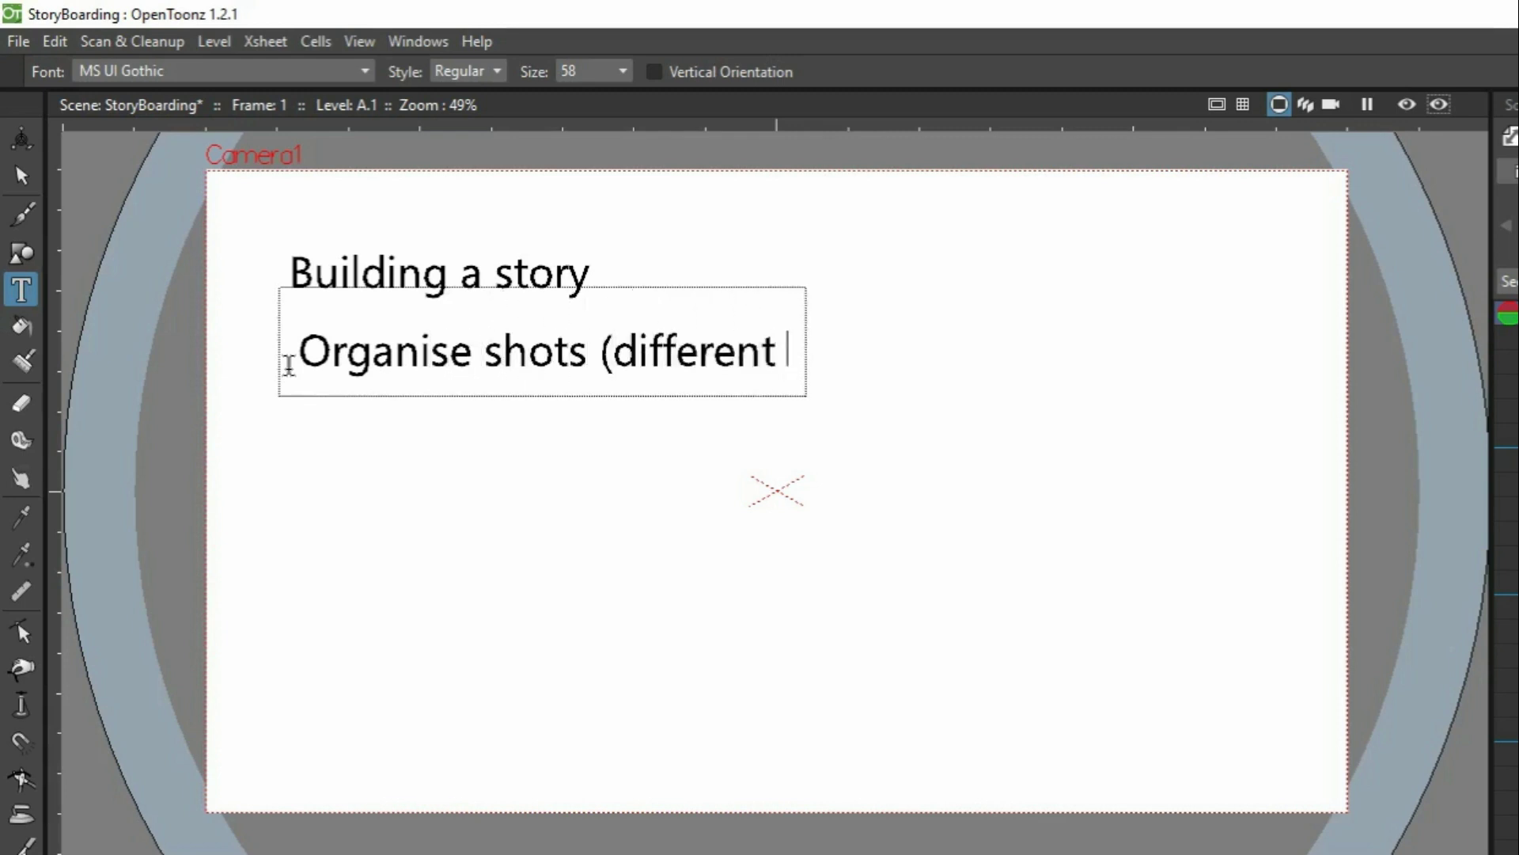
key(BackSpace)
key(BackSpace)
text(OpenToonz)
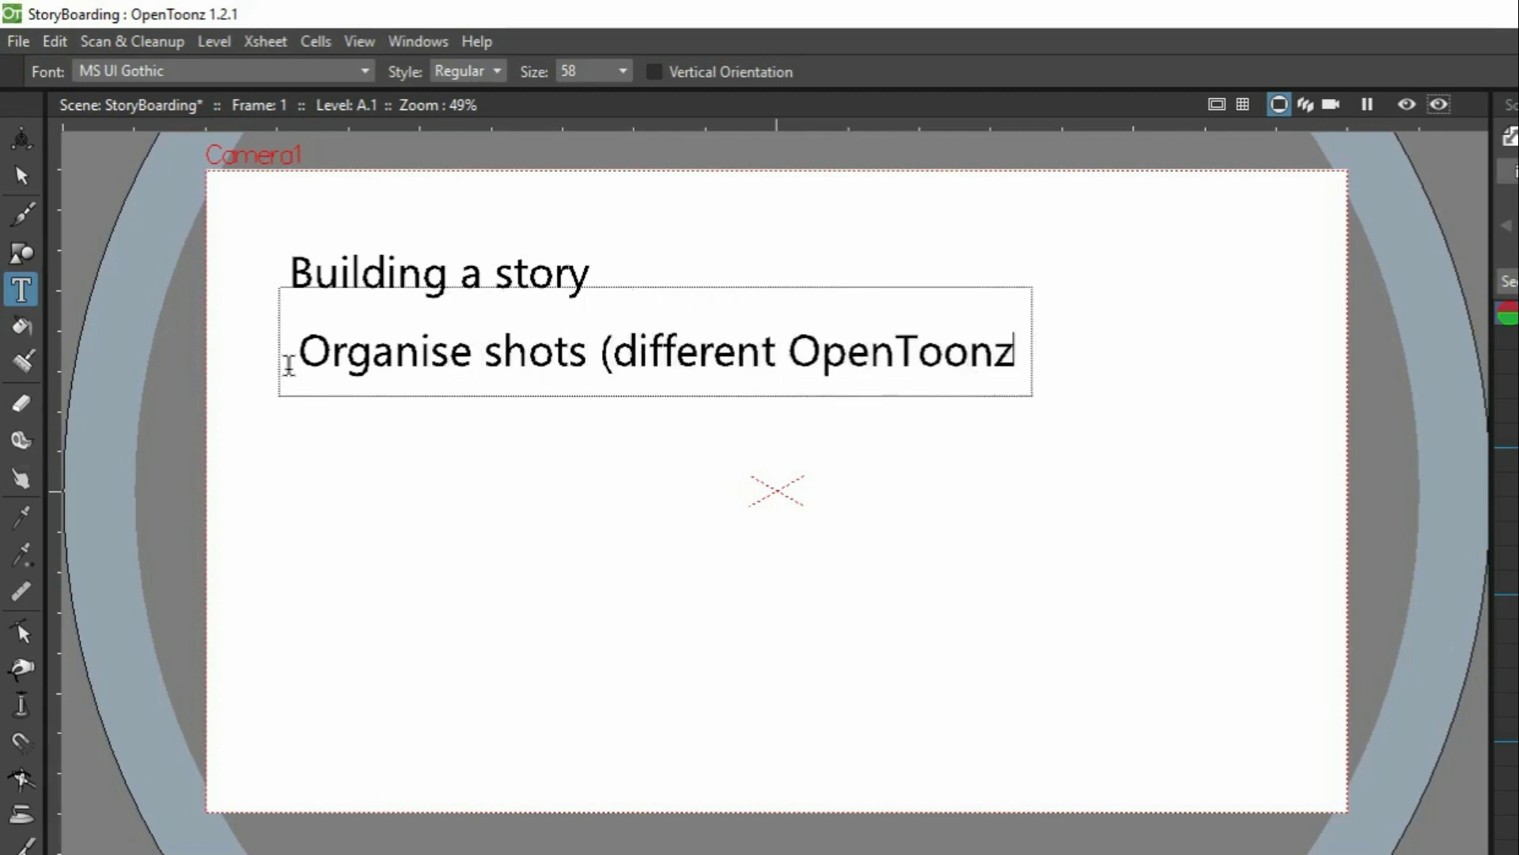
text( scenes))
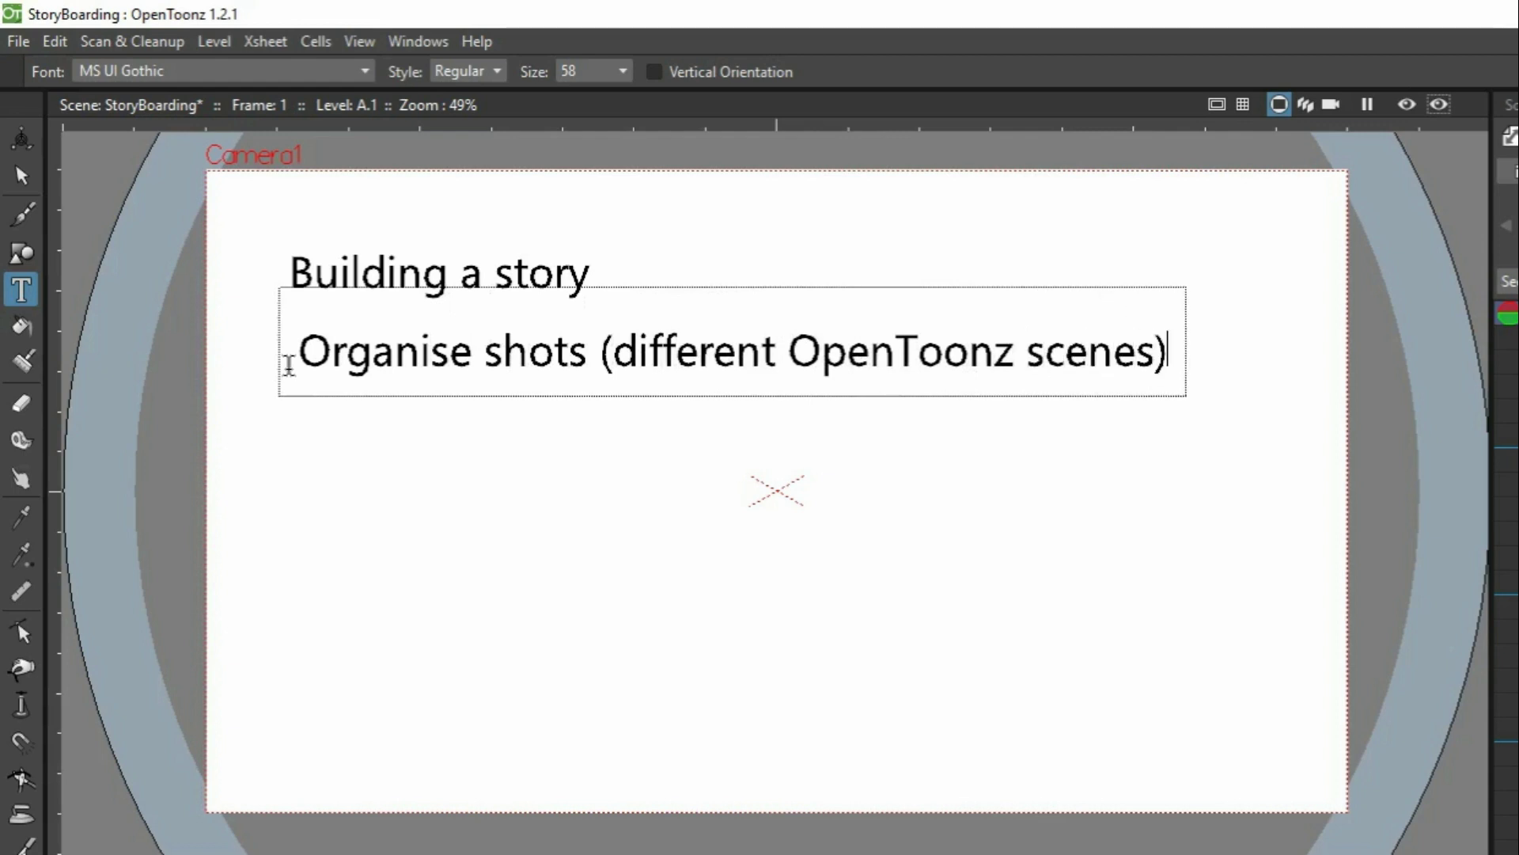
click(1372, 340)
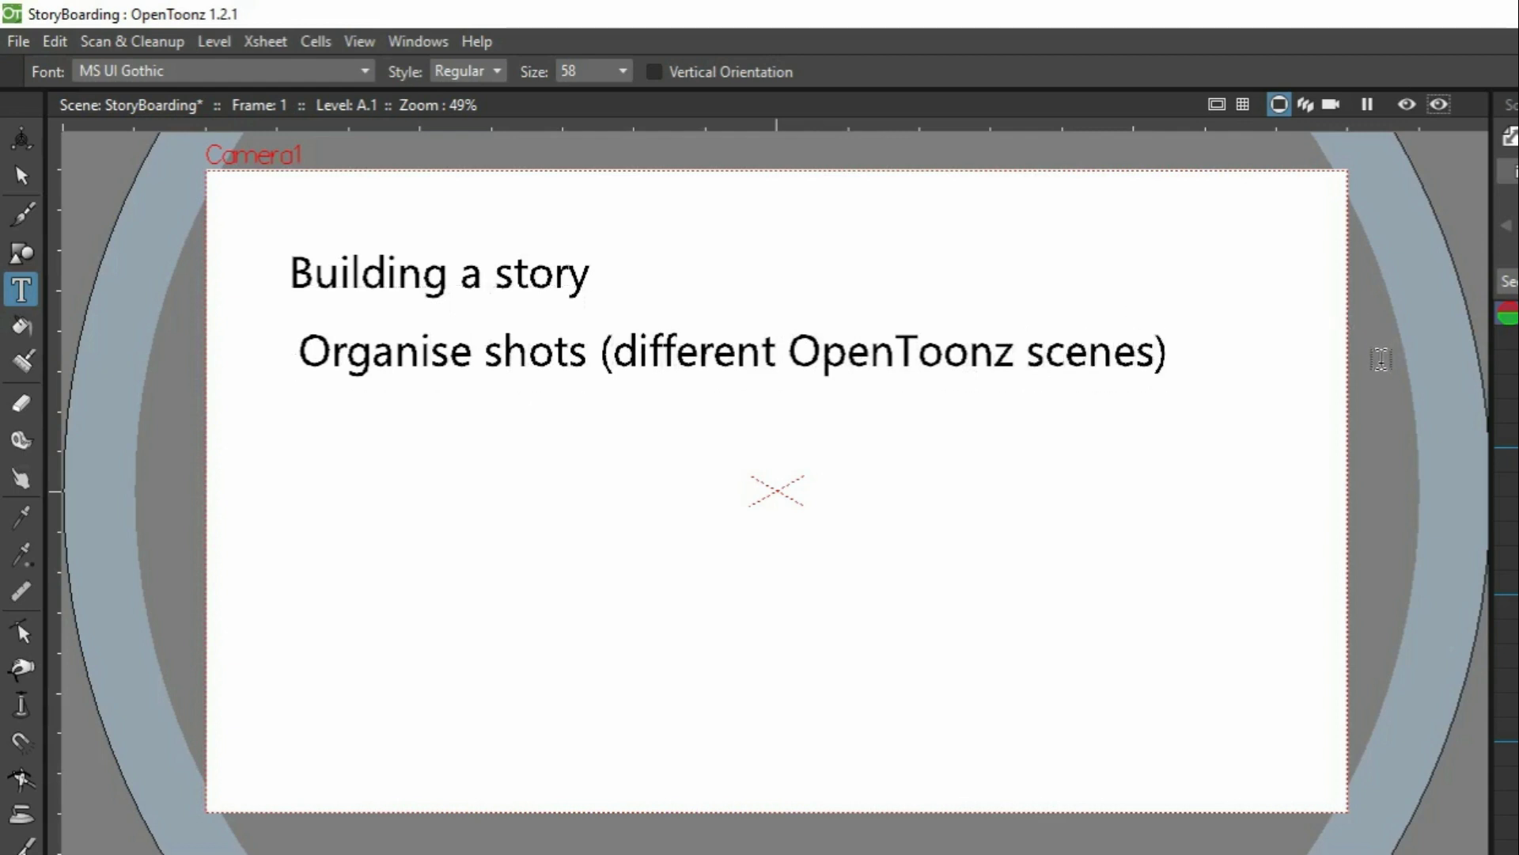
- Align the 'Organise shots' line with the heading's left edge
click(21, 176)
mouse_move(277, 410)
mouse_down()
mouse_move(1213, 331)
mouse_move(1190, 334)
mouse_up()
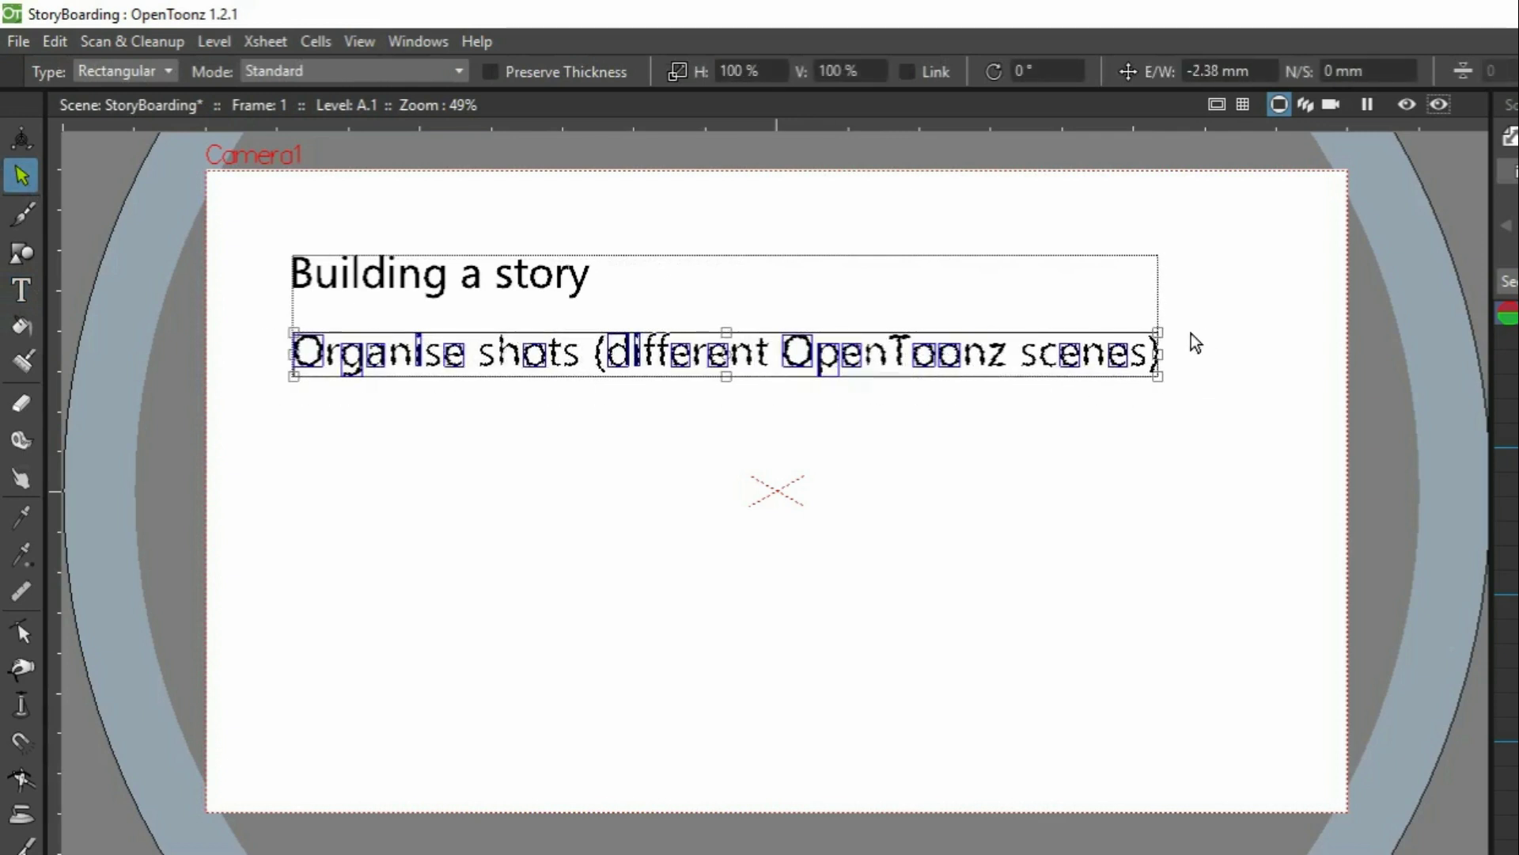
click(1391, 502)
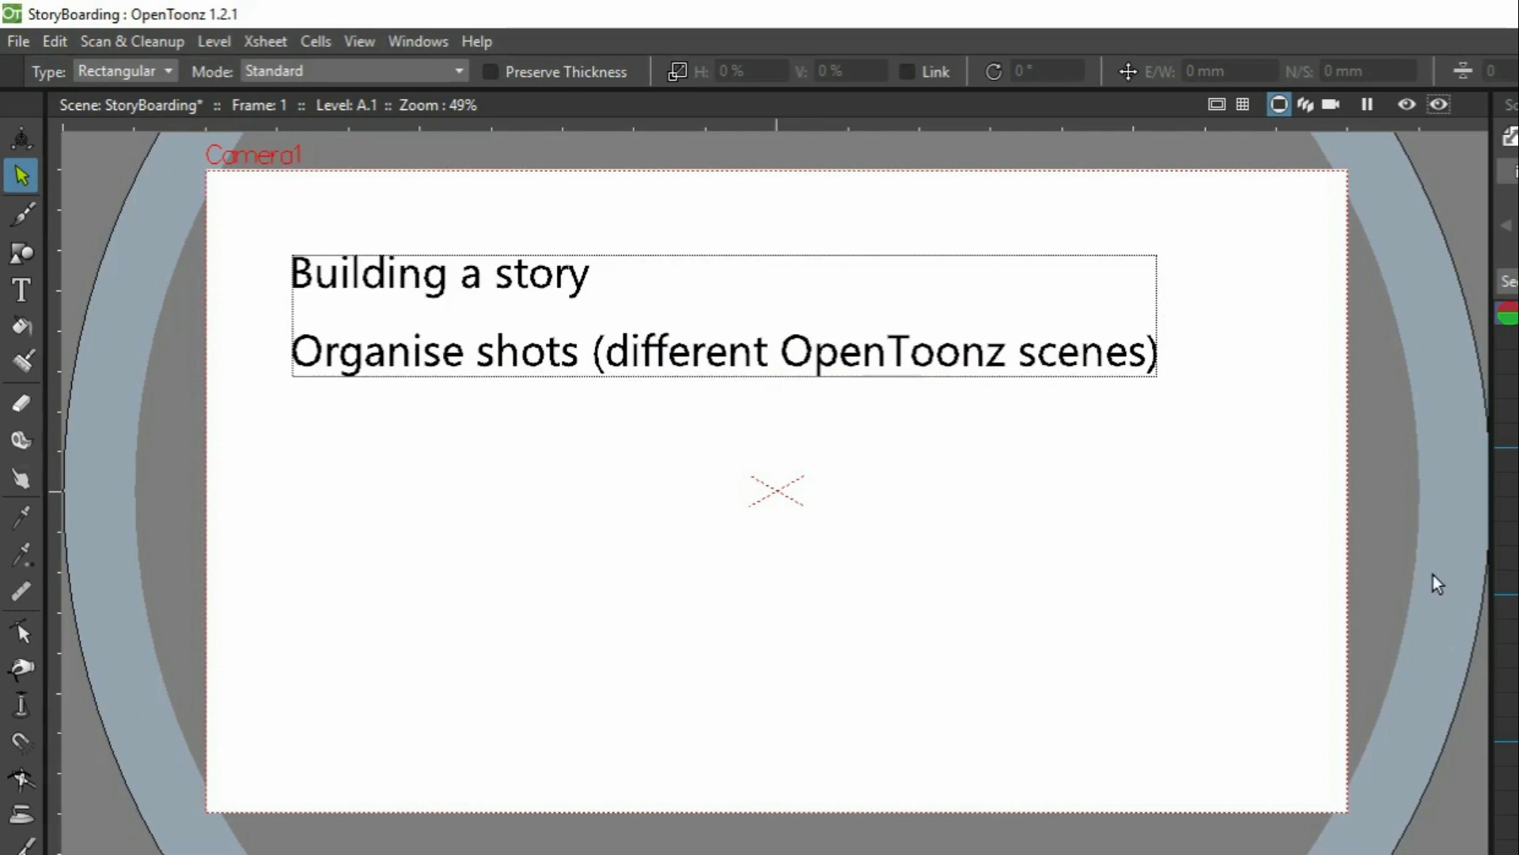
key(t)
click(299, 431)
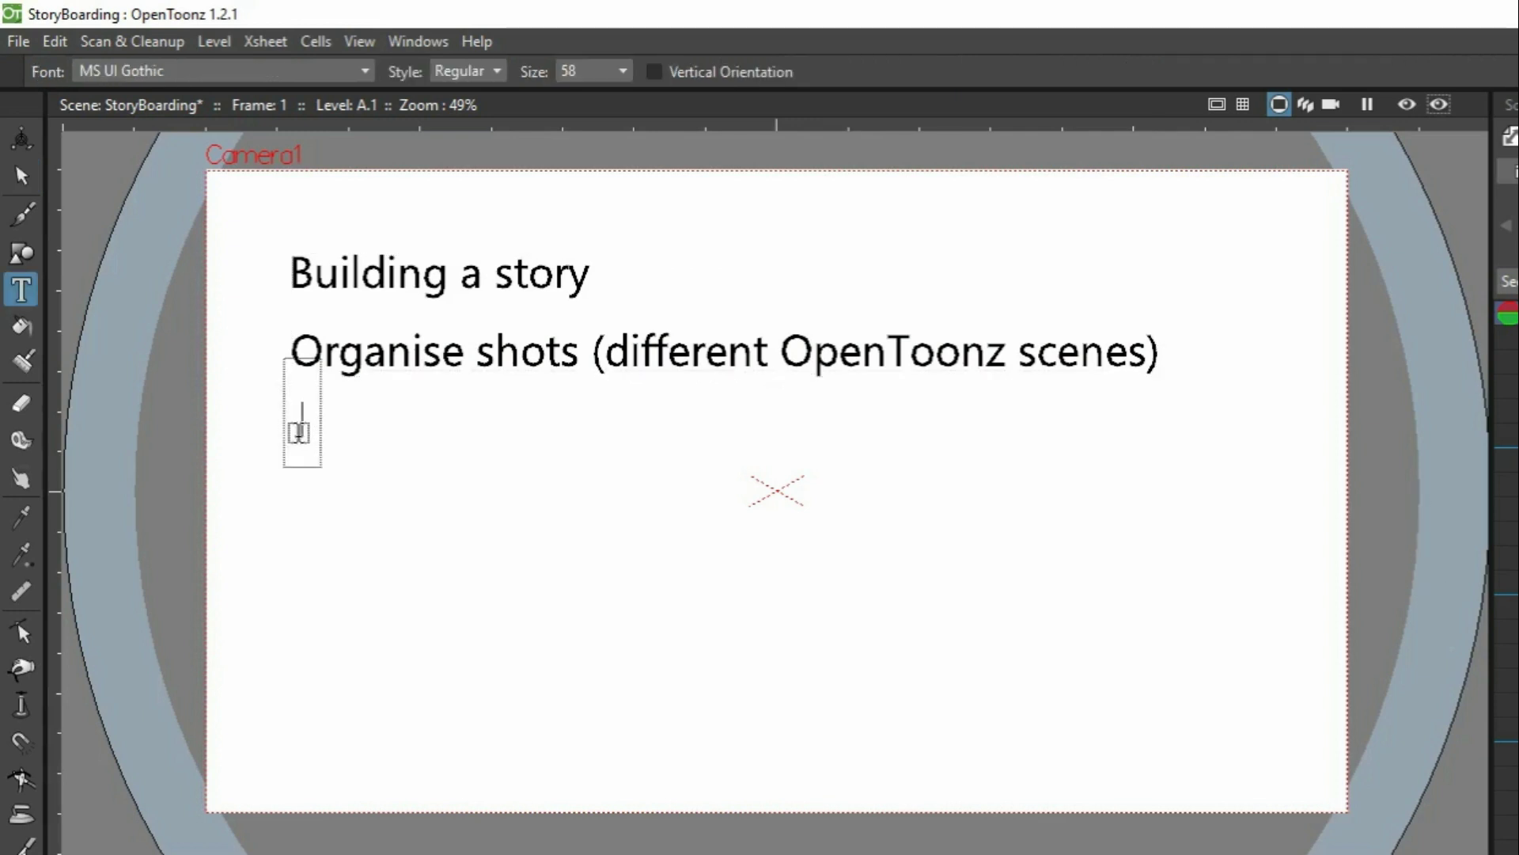
- Add the line 'Create assets (particularly shared assets)' and nudge it left to align
text(Create asset)
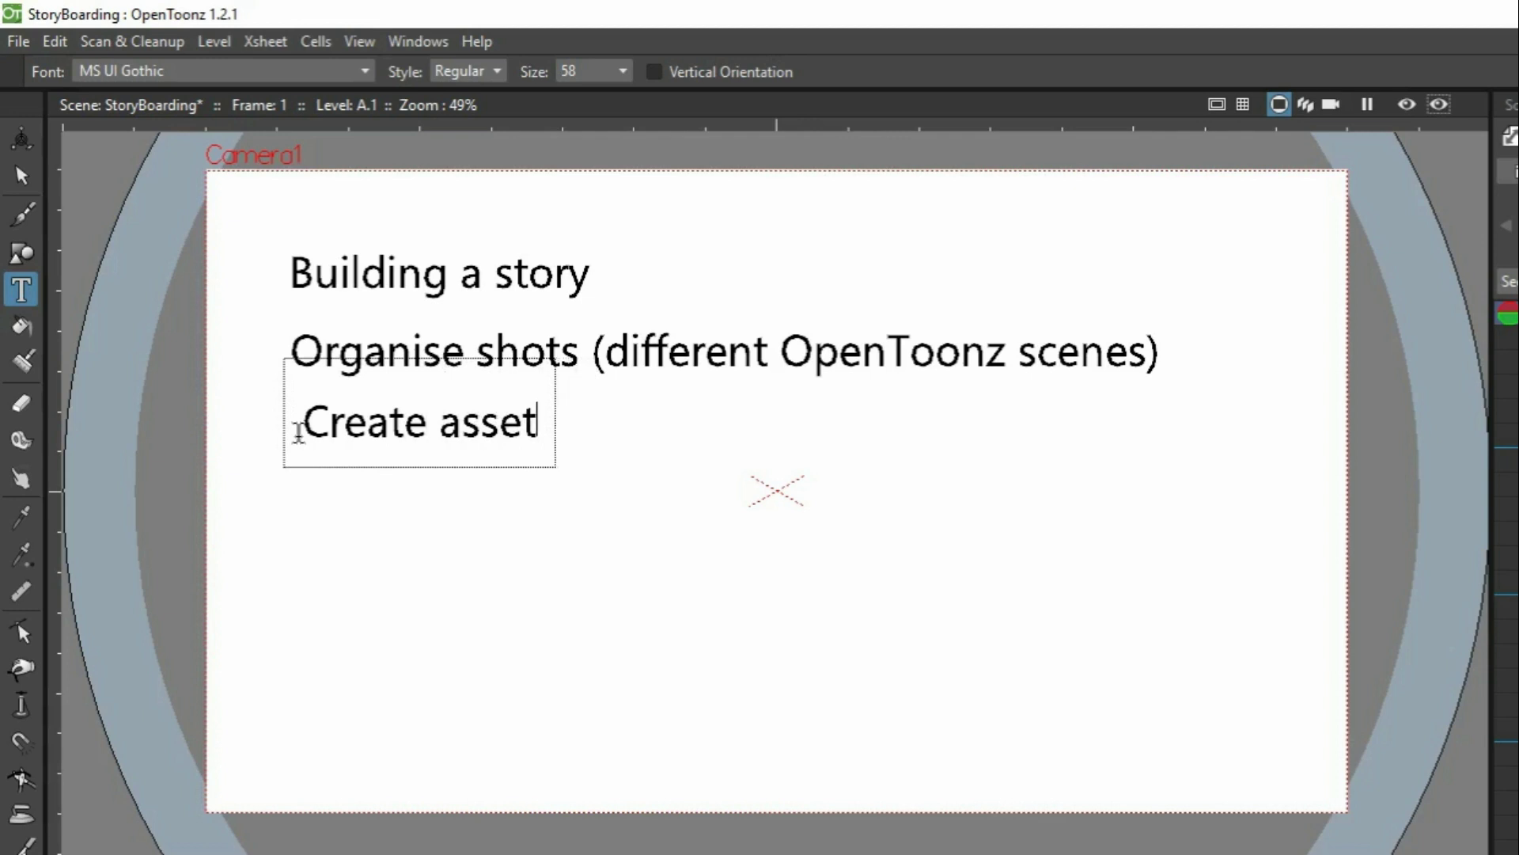
text(s (particular)
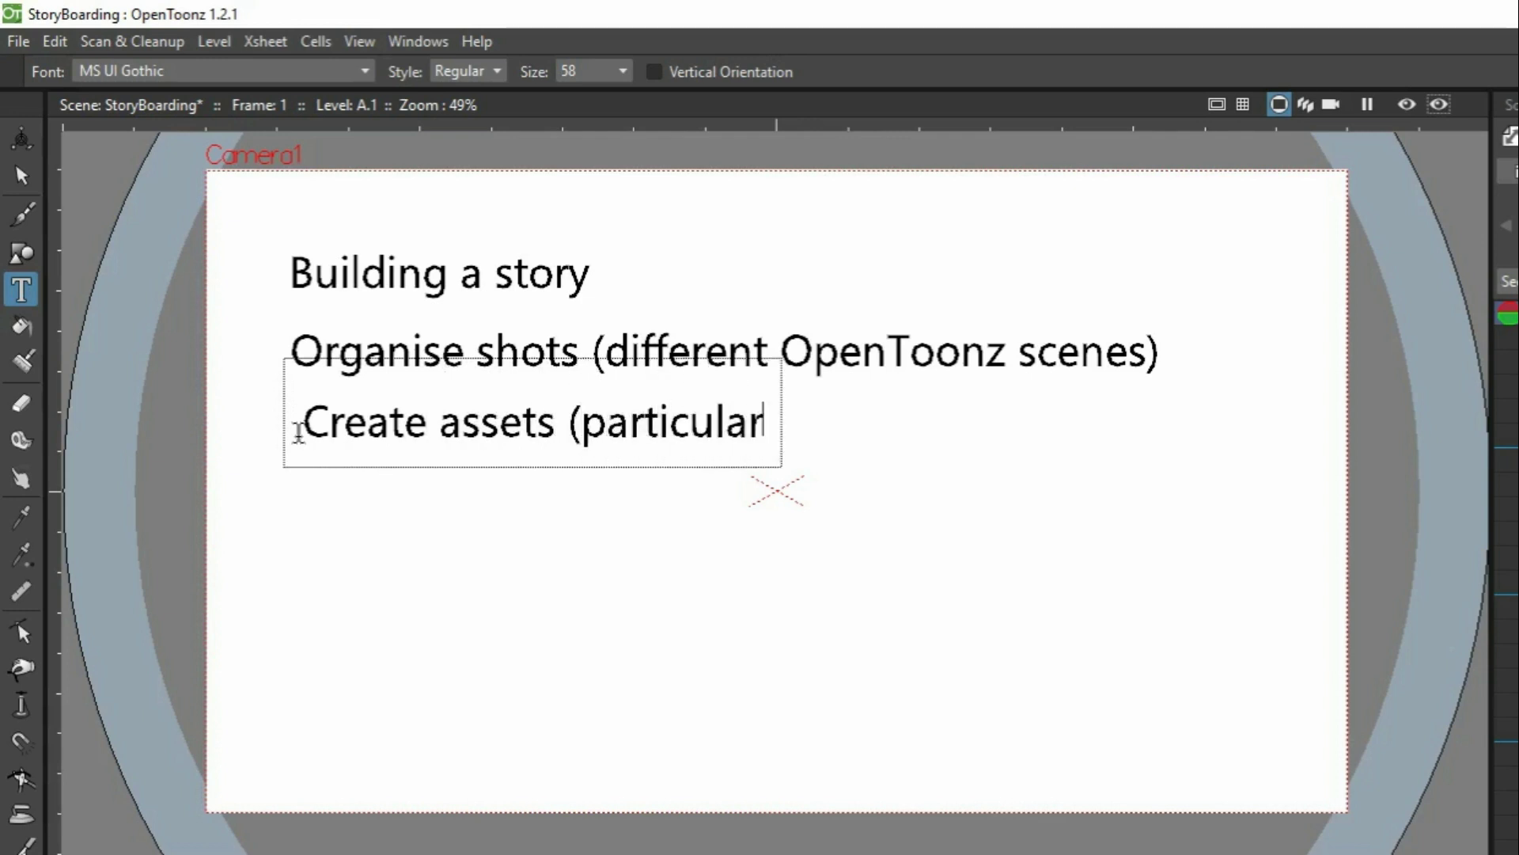
text(ly shared assets))
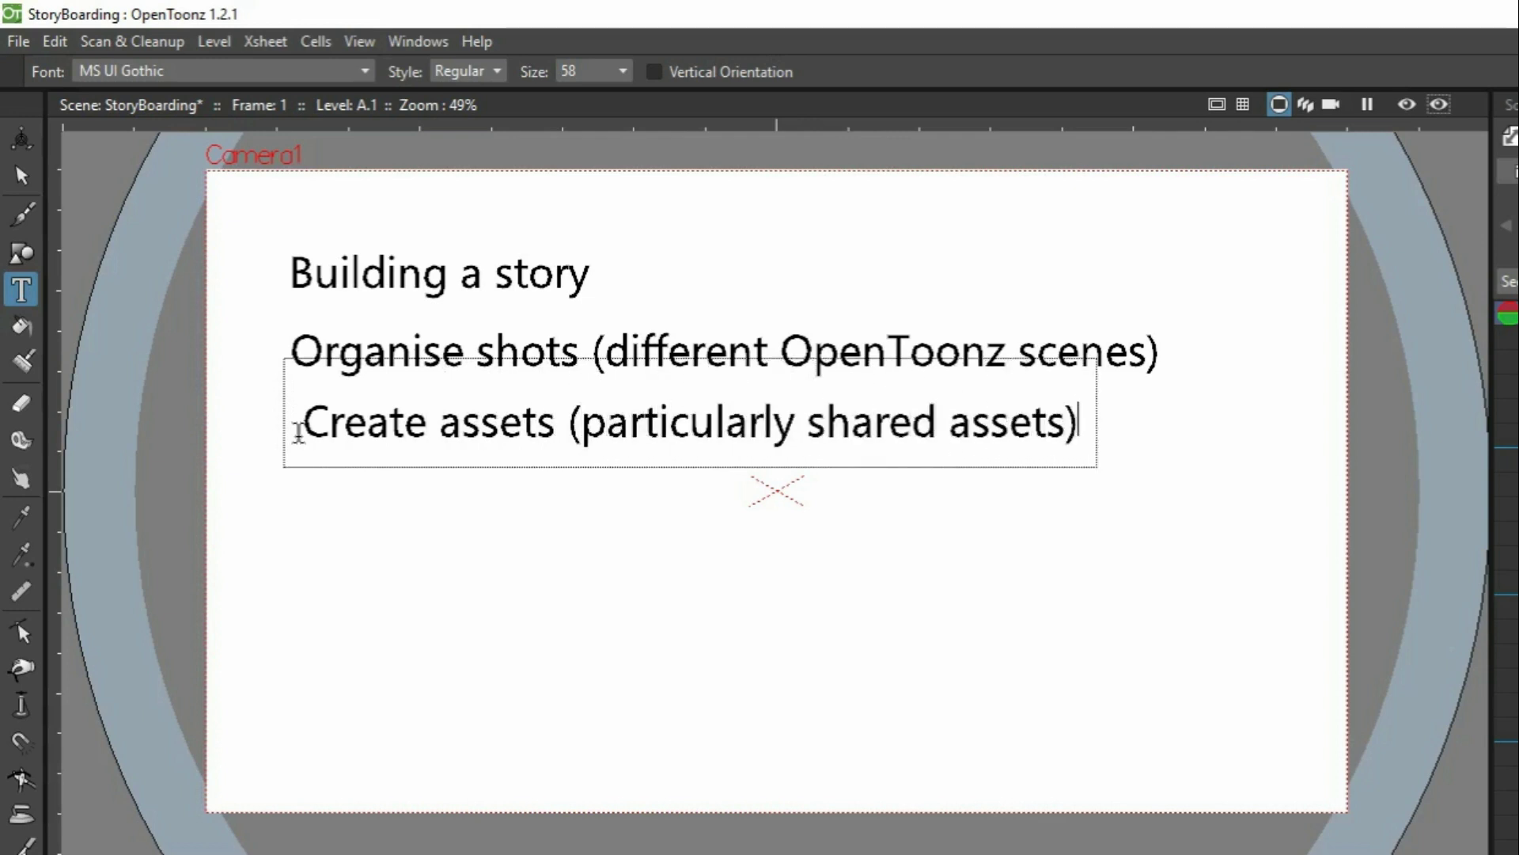
click(1377, 478)
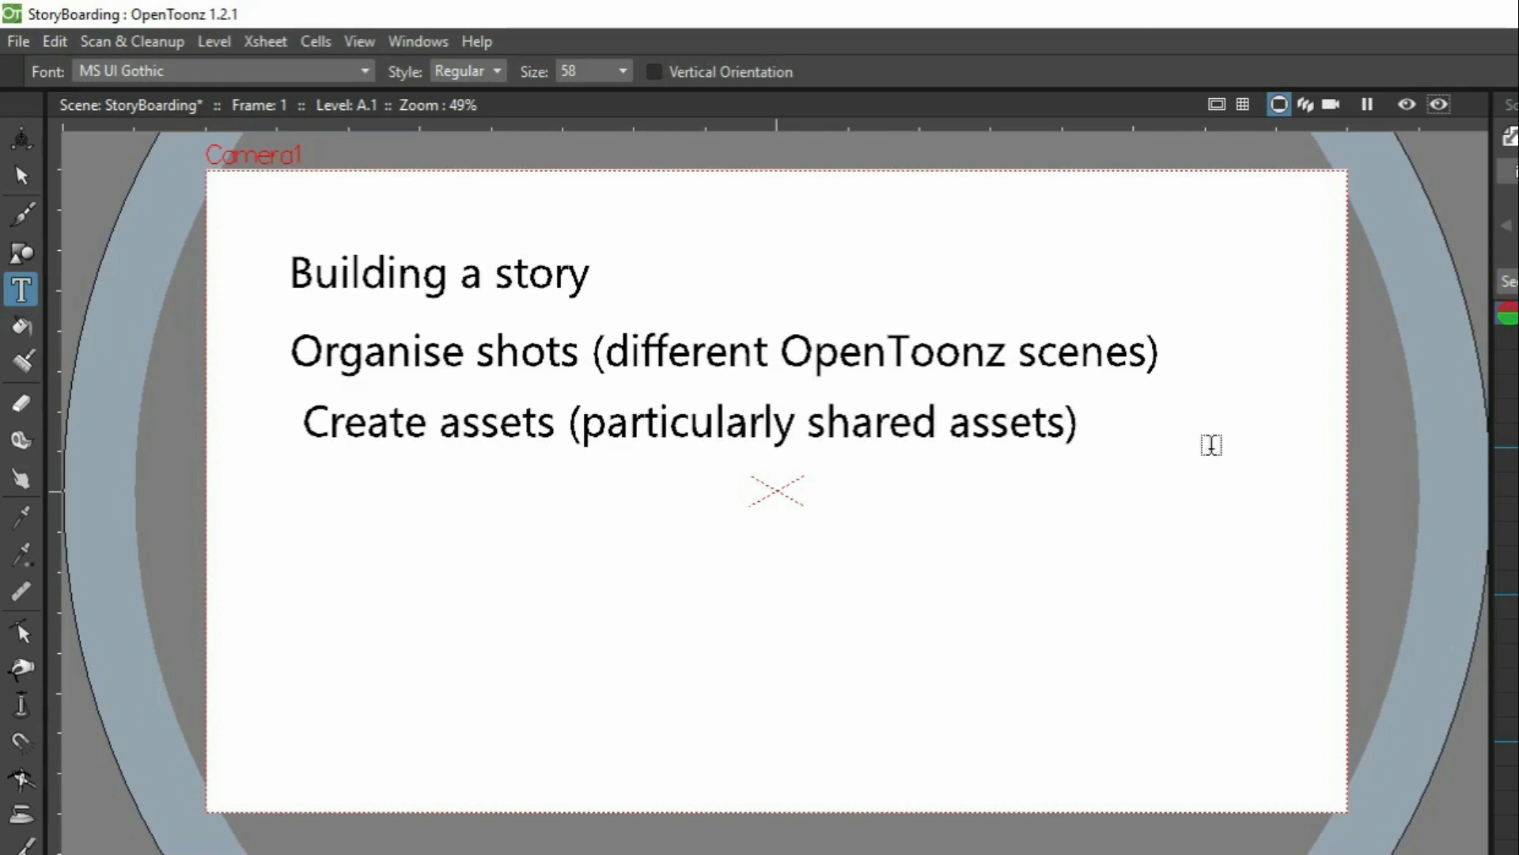
key(s)
key(ctrl+a)
drag(1157, 488, 290, 405)
key(Left)
key(Left)
key(Left)
key(Left)
key(Left)
key(Left)
key(Left)
key(Left)
key(Left)
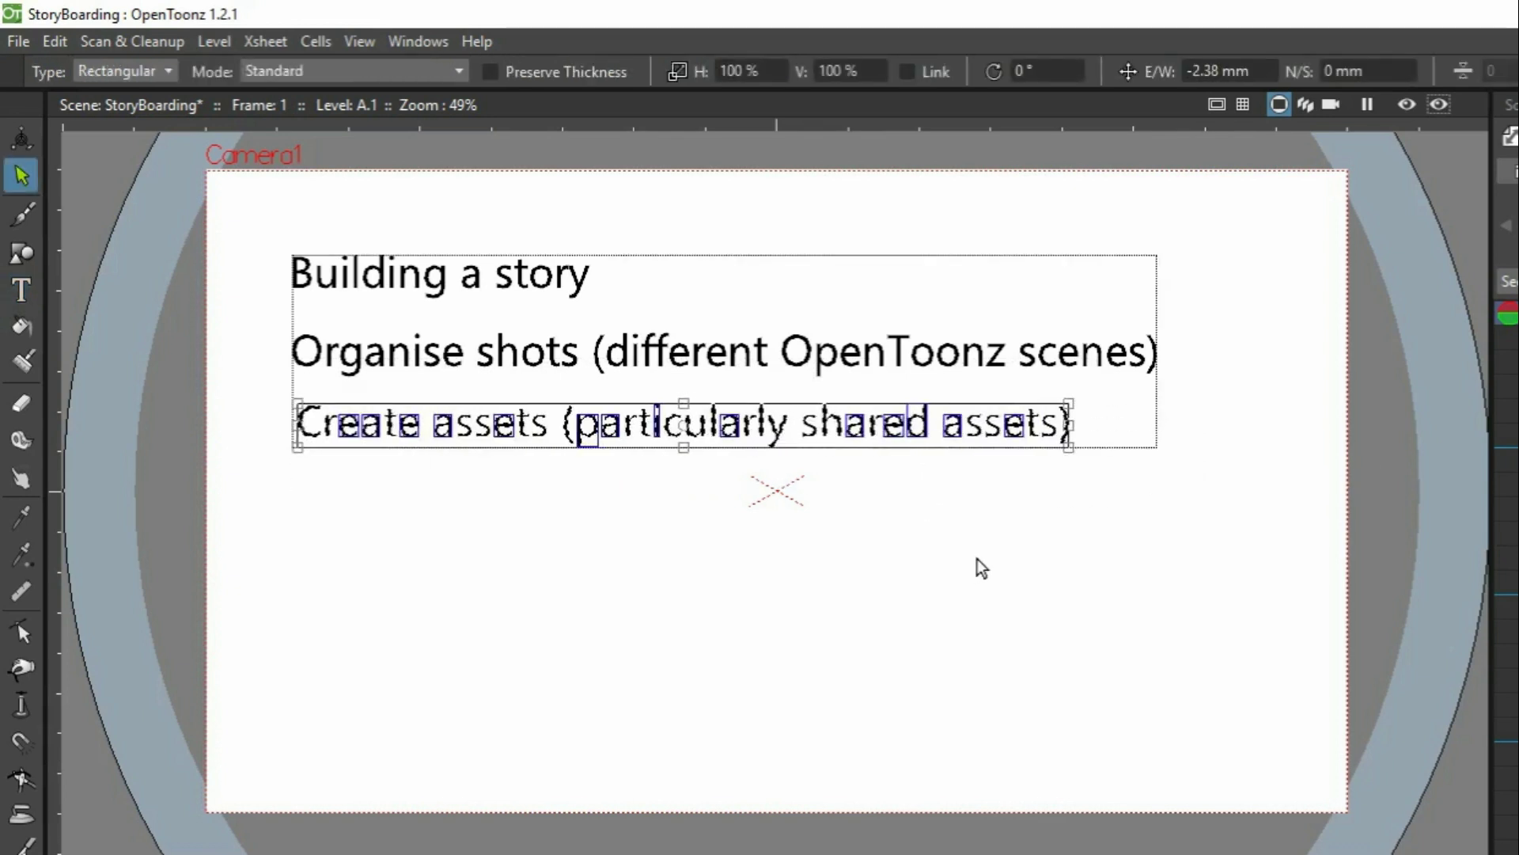
- Add 'Edit quickly' below the Create assets line and align it left with the list
key(t)
click(1421, 616)
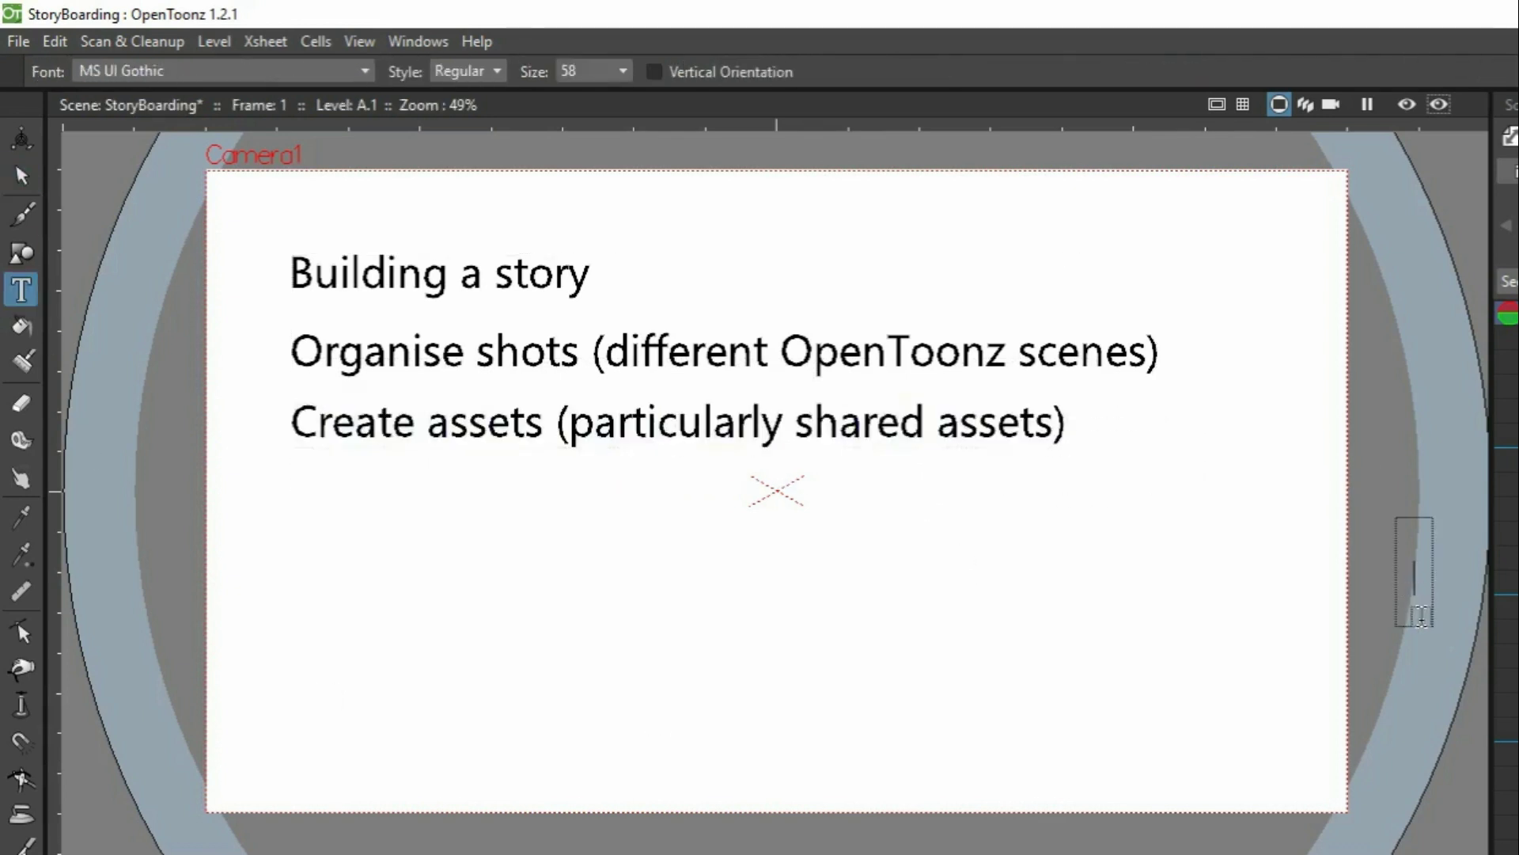
click(1434, 452)
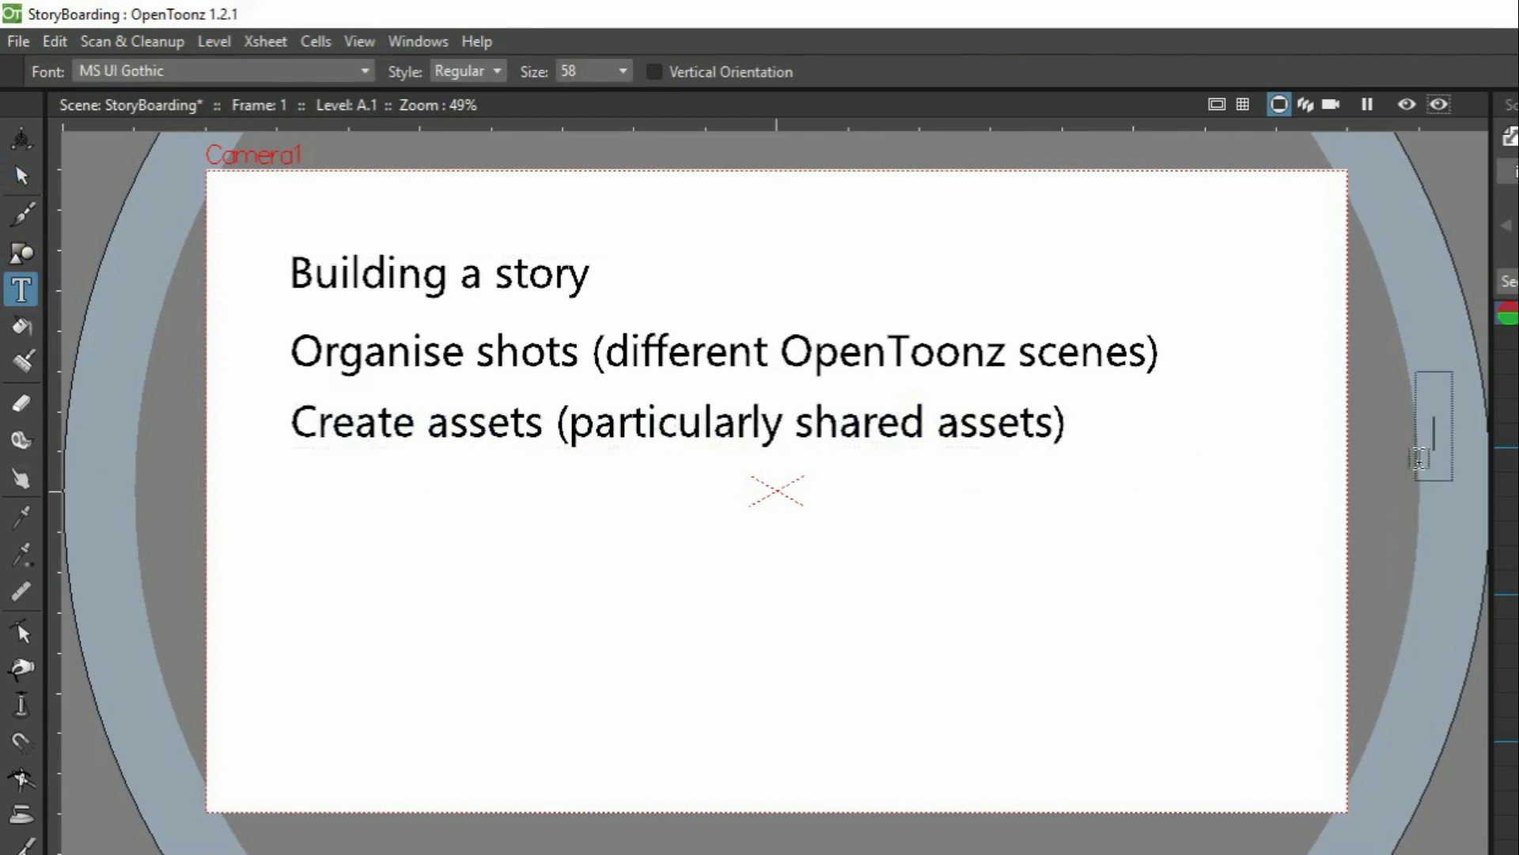
click(300, 505)
text(Edit quickly)
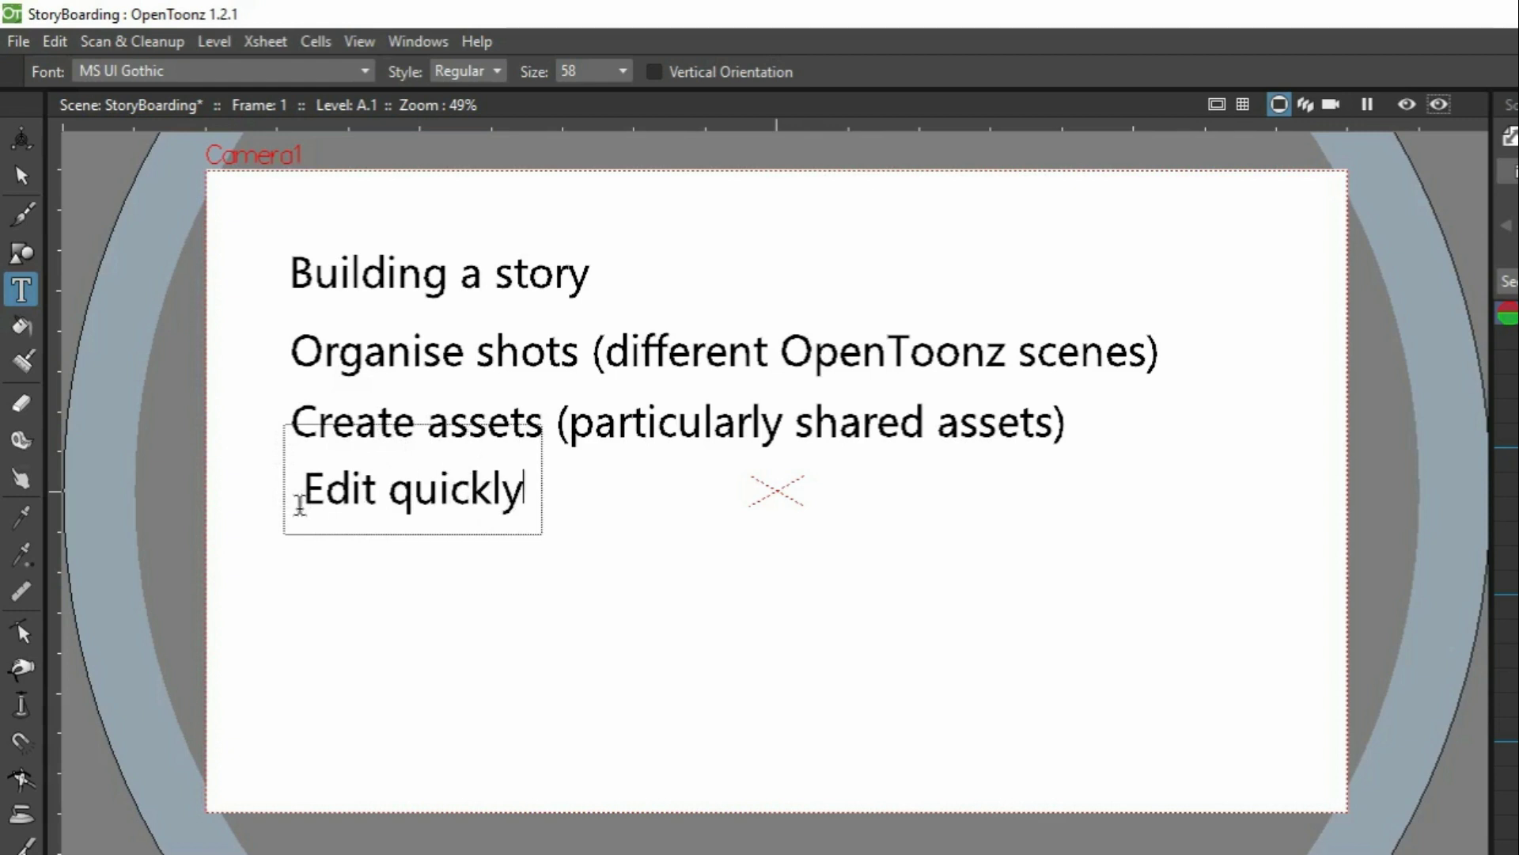
text(s)
drag(244, 543, 545, 472)
key(Left)
key(Left)
key(Left)
key(Left)
key(Left)
key(Left)
key(Left)
key(Left)
key(Left)
key(Left)
click(1403, 533)
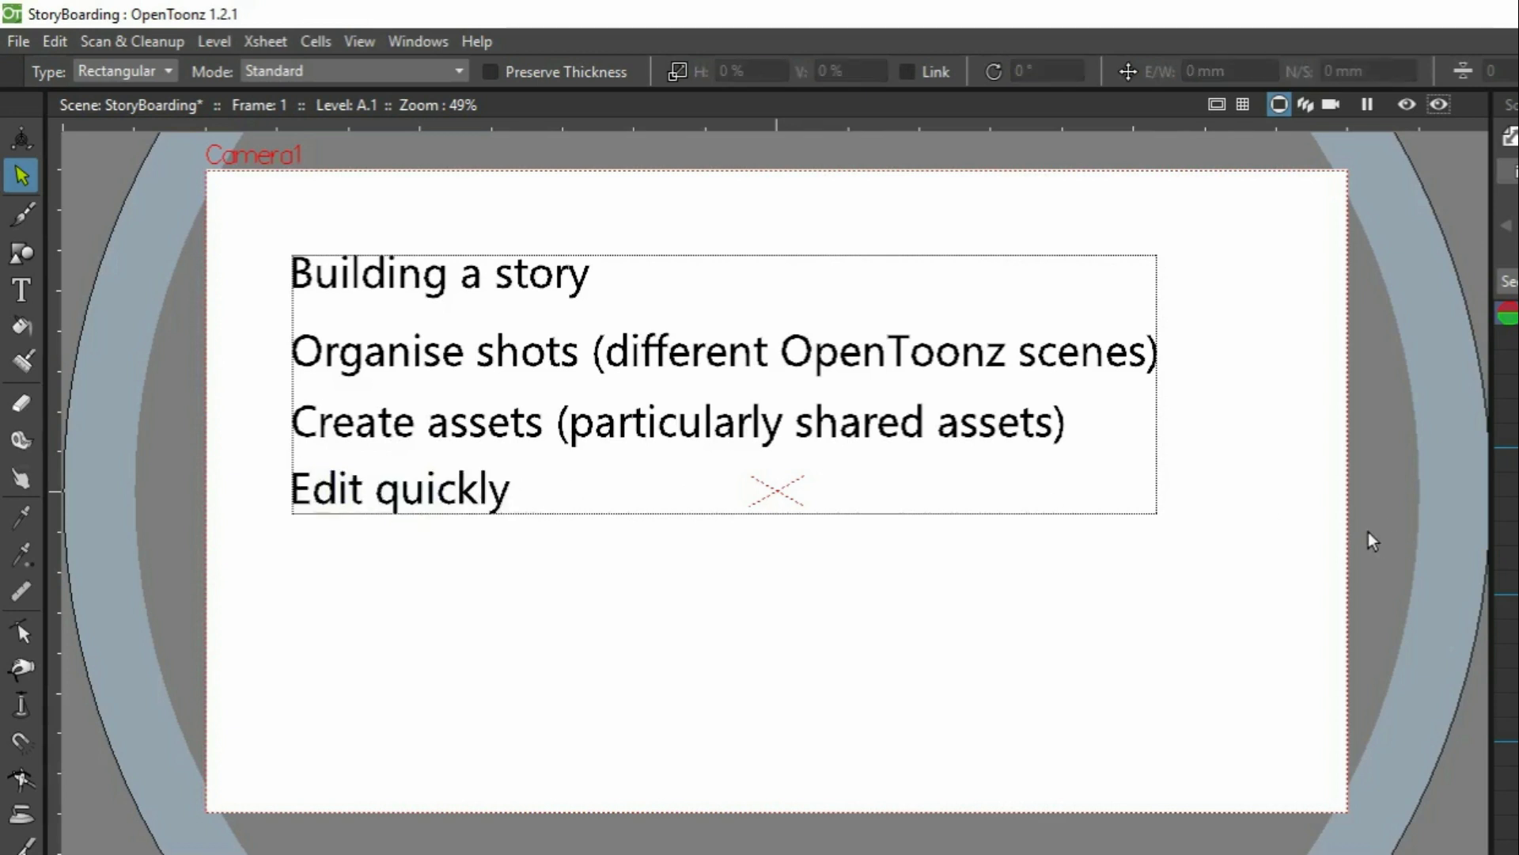
key(t)
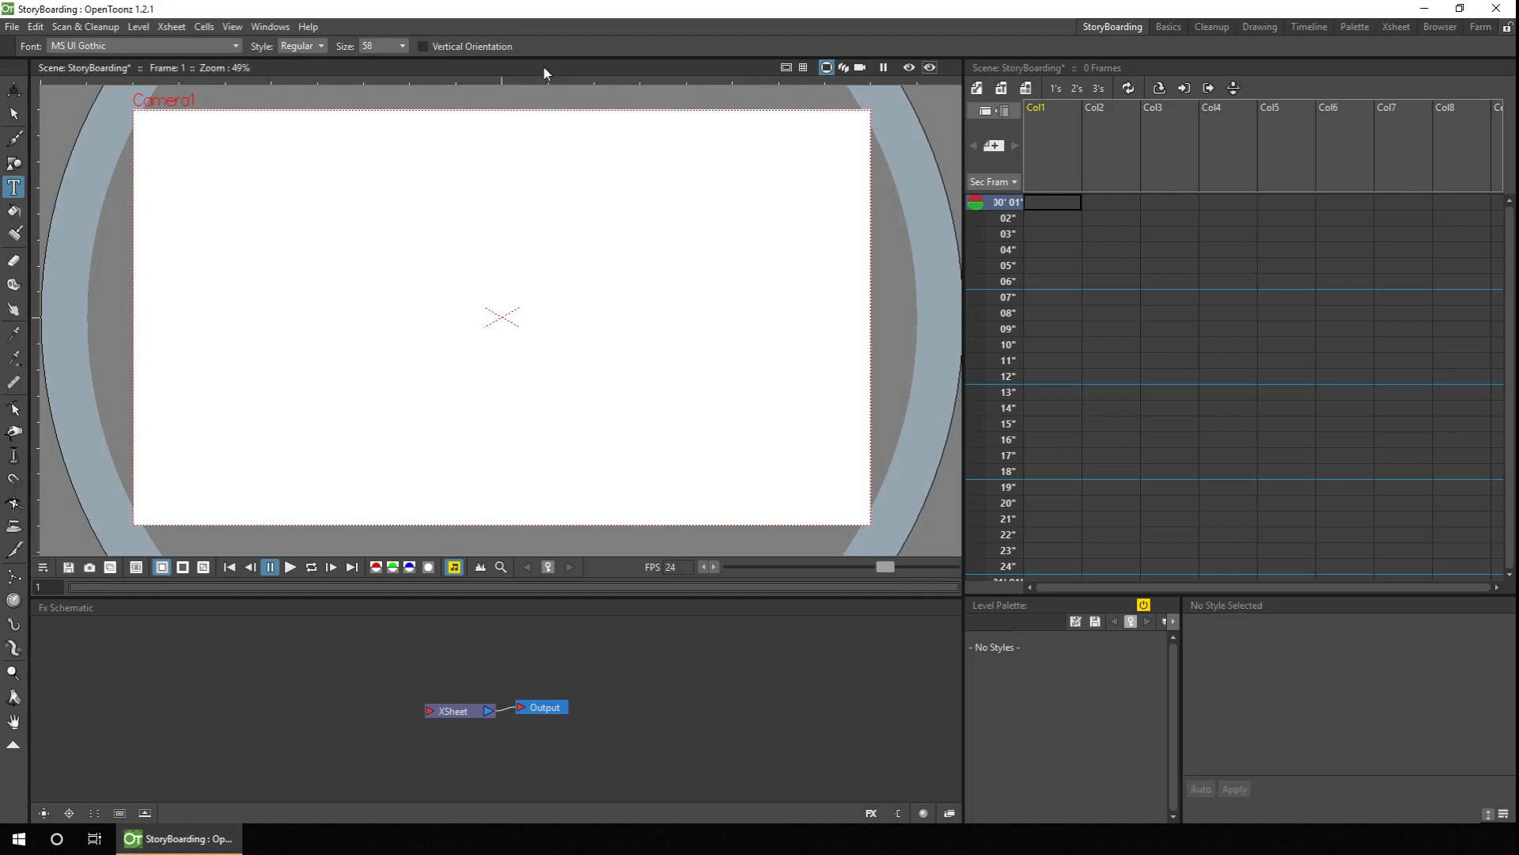
key(grave)
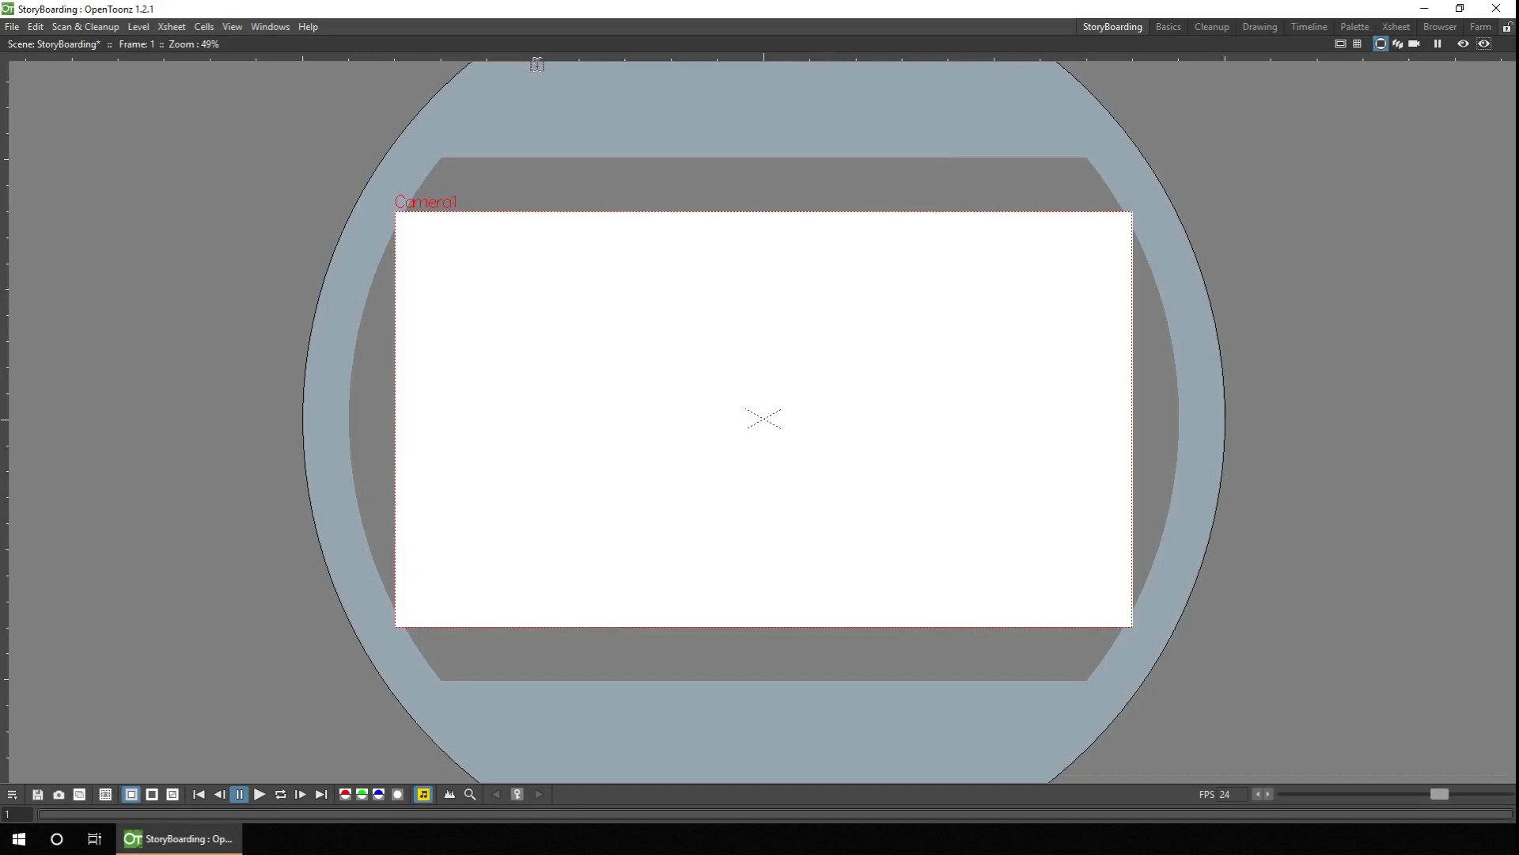
key(grave)
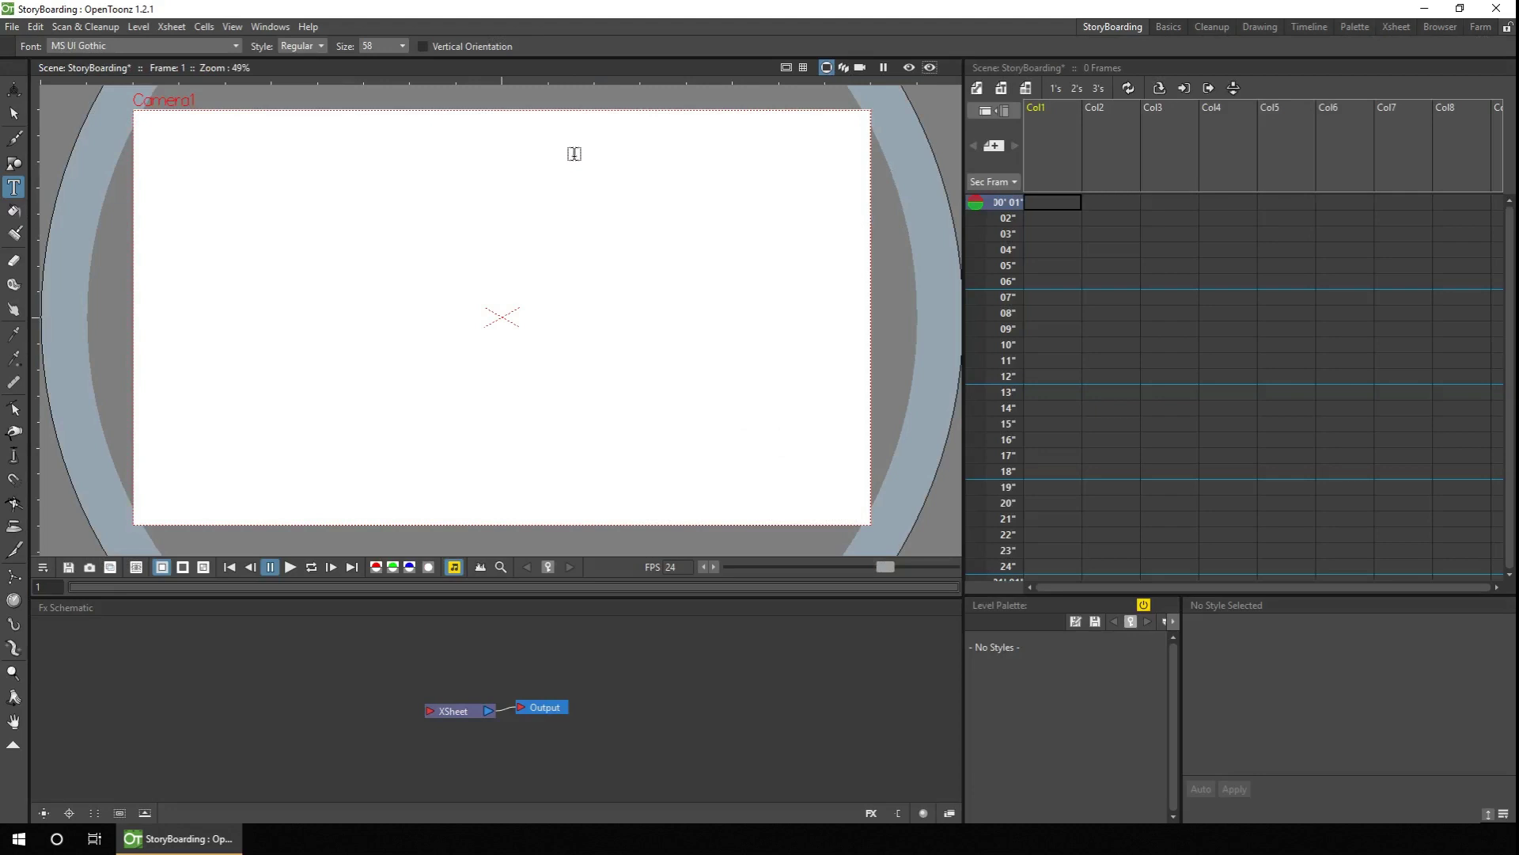
key(grave)
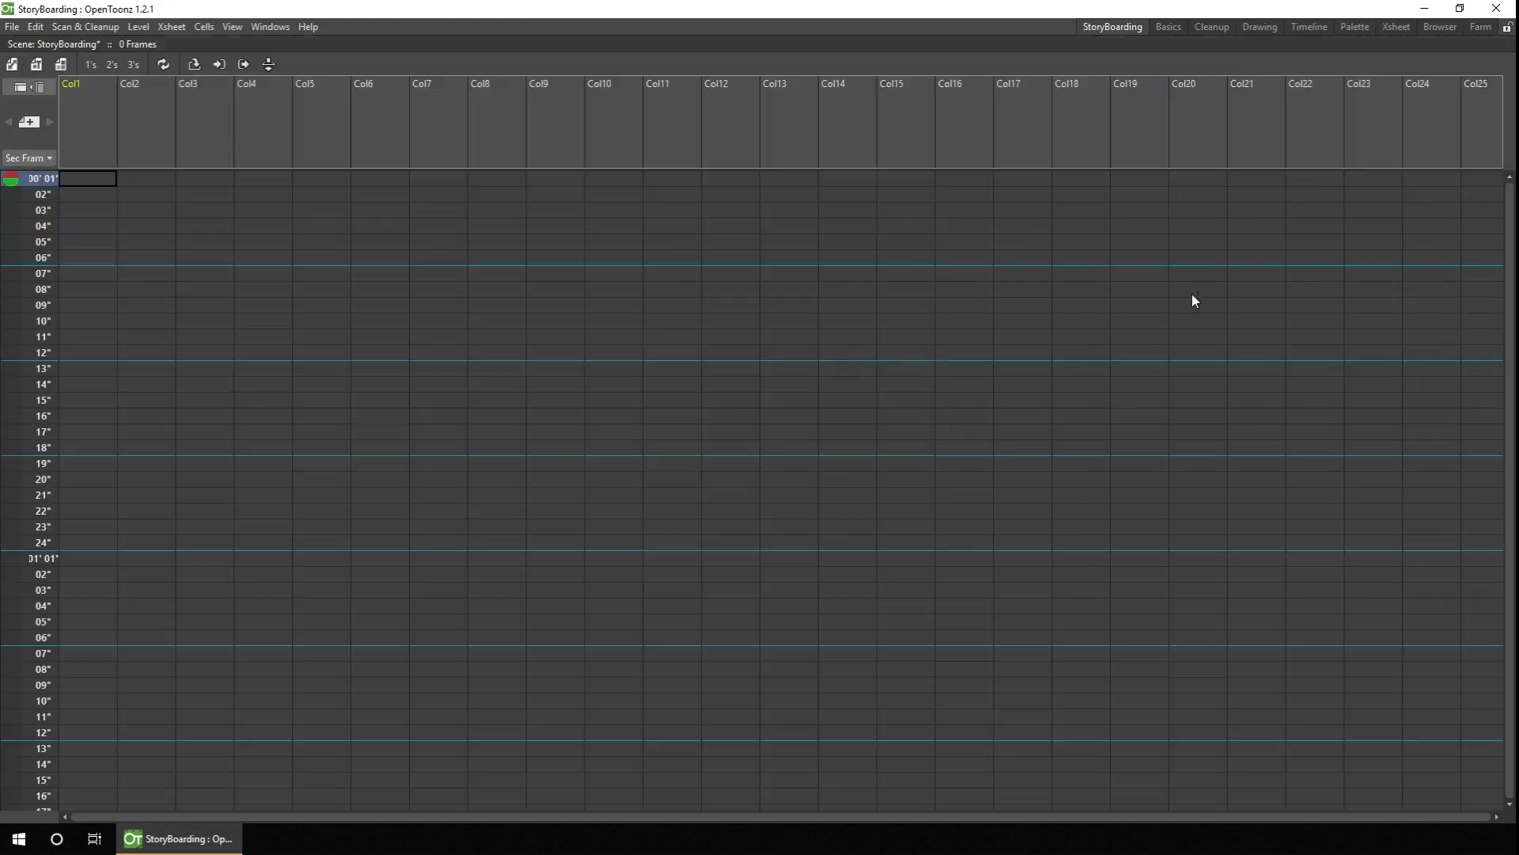
key(grave)
key(grave)
key(grave)
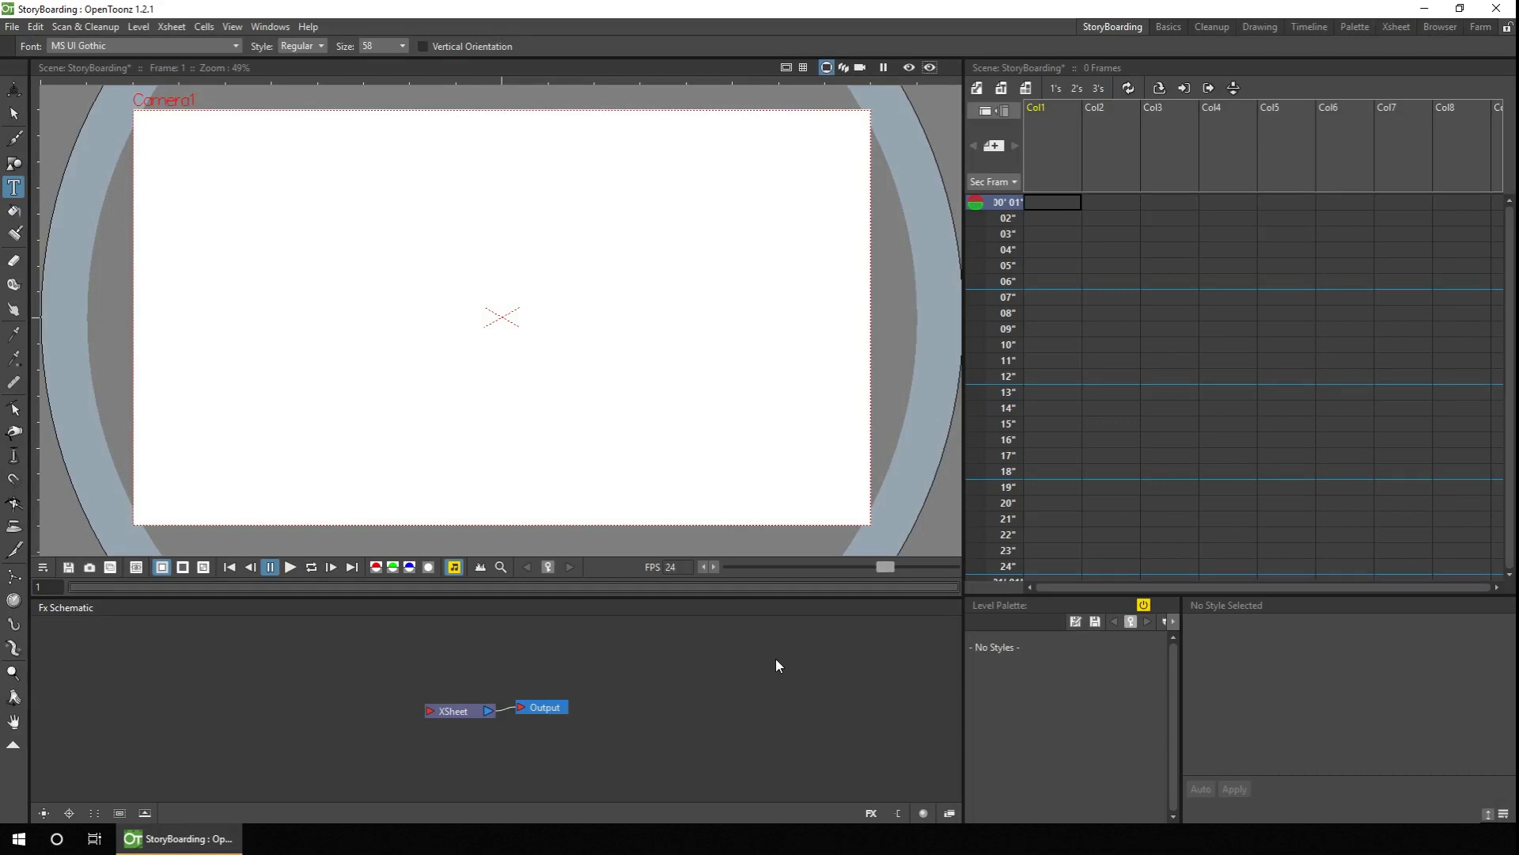
click(1001, 87)
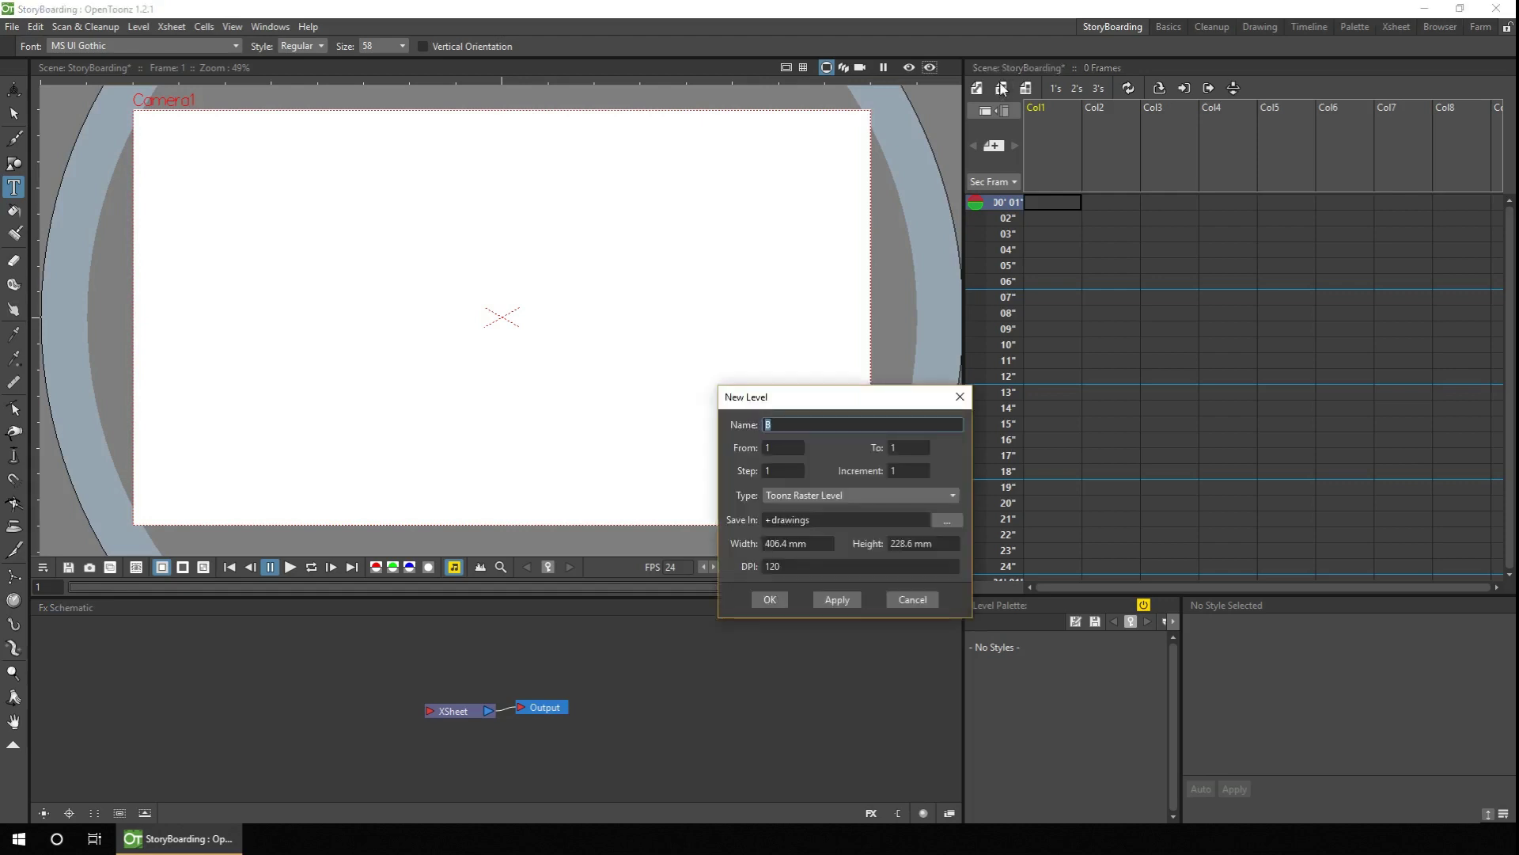
- Create raster level B and name its column Scenes
click(771, 599)
double_click(1053, 107)
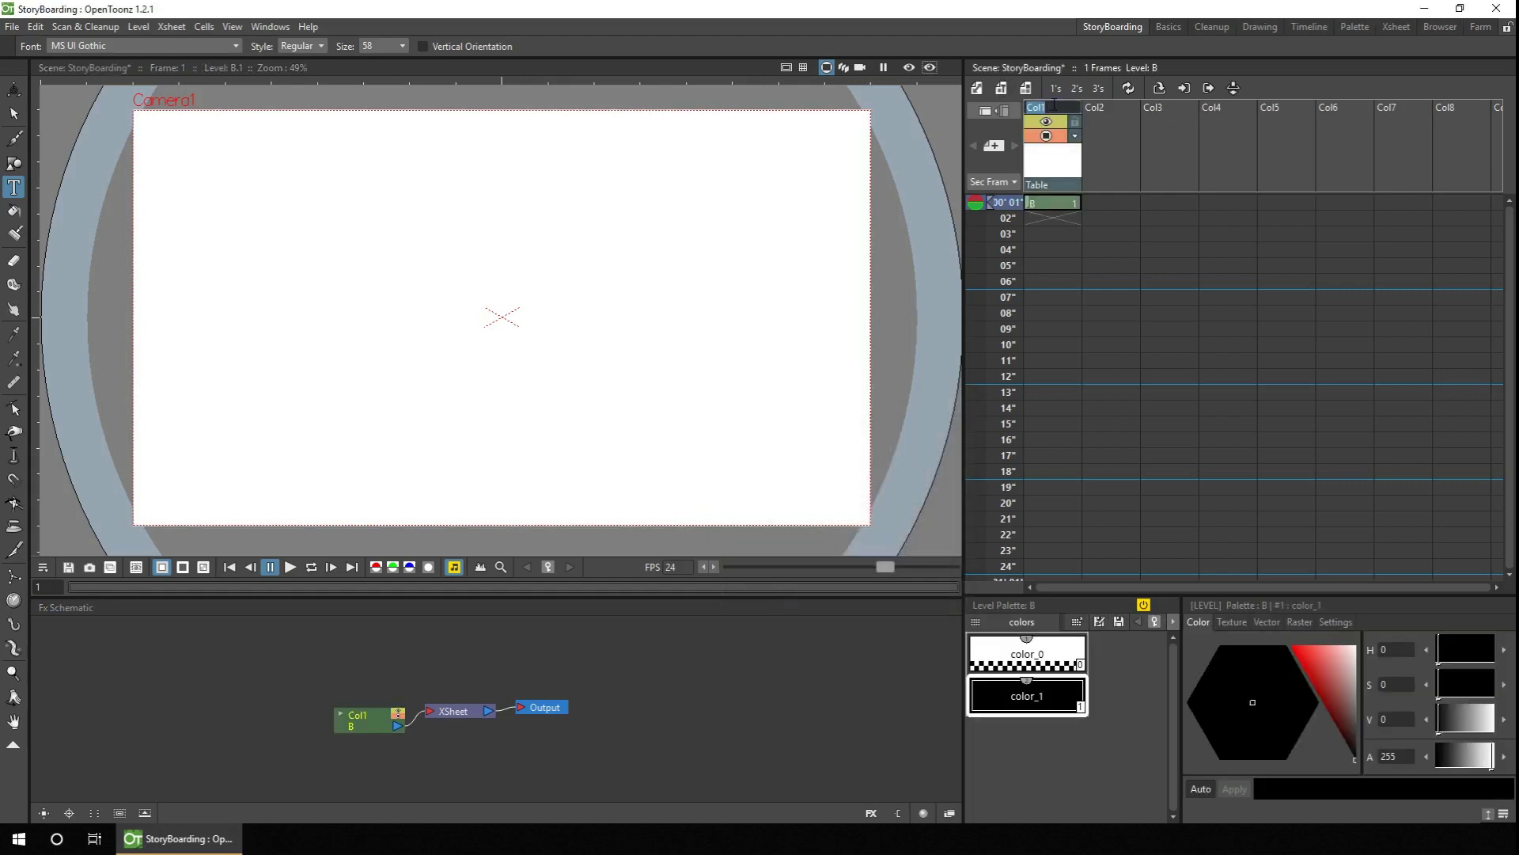
text(Scenes)
key(Return)
click(1050, 201)
- Handwrite 'Scene 1' at the top of frame 1 with a smoothed brush
click(15, 139)
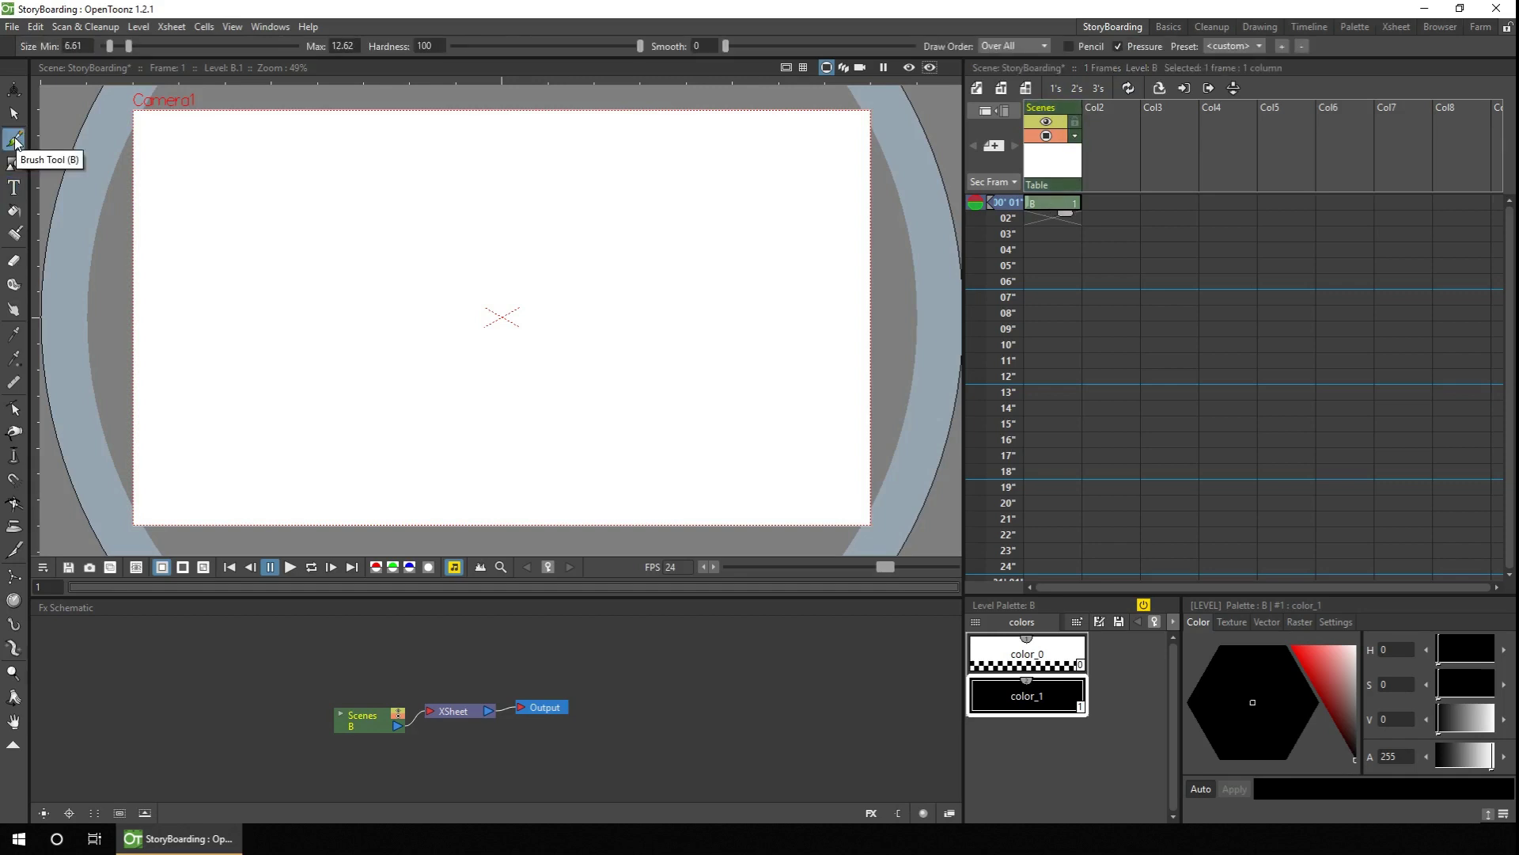
drag(726, 48, 774, 48)
drag(230, 158, 190, 233)
drag(282, 196, 283, 227)
mouse_move(311, 211)
mouse_down()
mouse_move(331, 199)
mouse_move(334, 231)
mouse_up()
drag(360, 235, 393, 229)
mouse_move(412, 215)
mouse_down()
mouse_move(431, 206)
mouse_move(446, 228)
mouse_up()
mouse_move(479, 163)
mouse_down()
mouse_move(518, 226)
mouse_move(548, 215)
mouse_up()
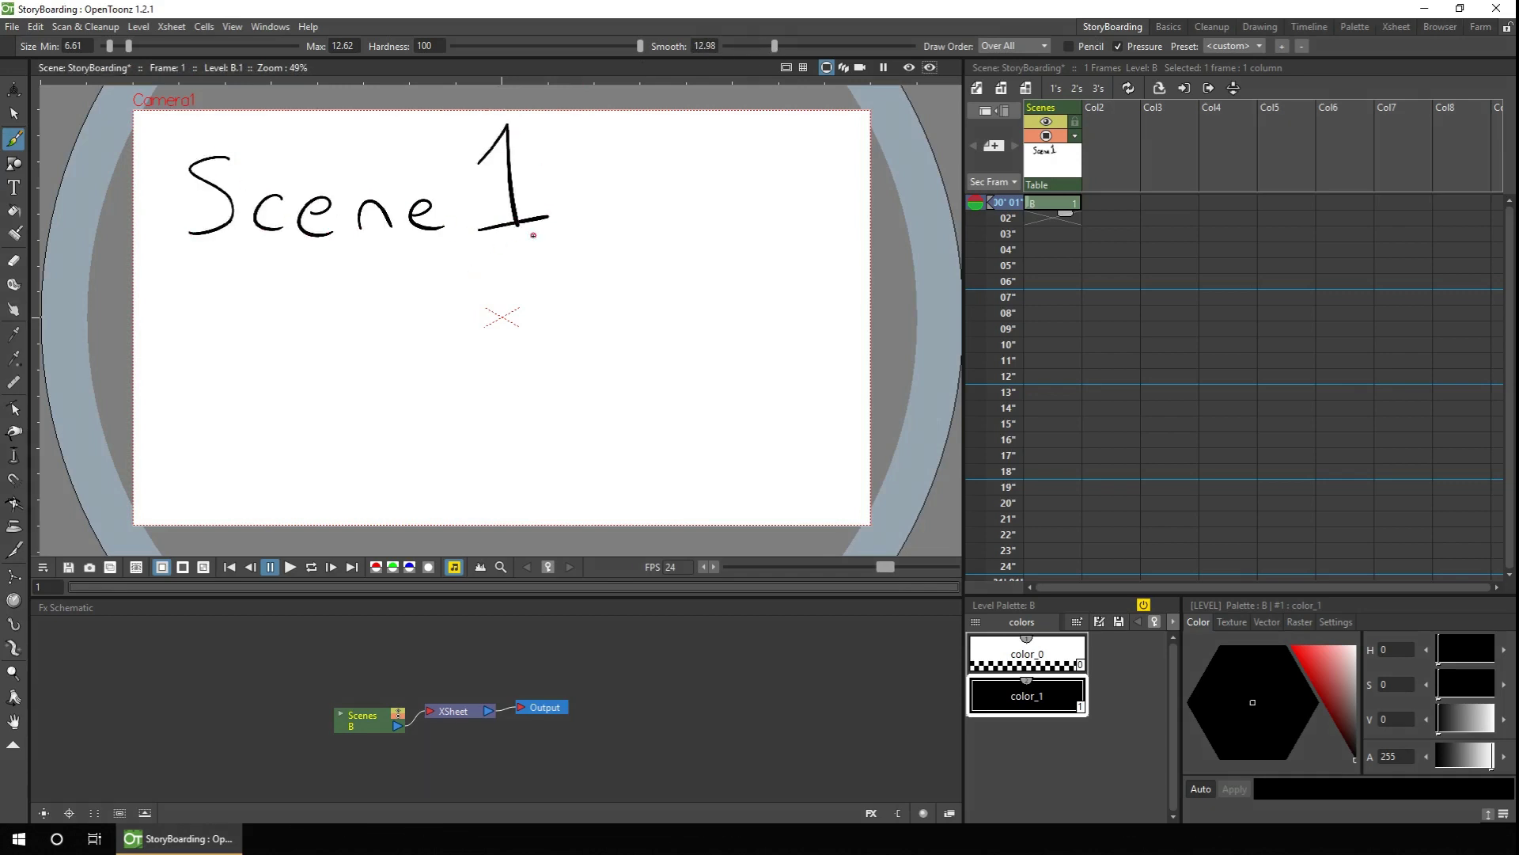
click(1004, 90)
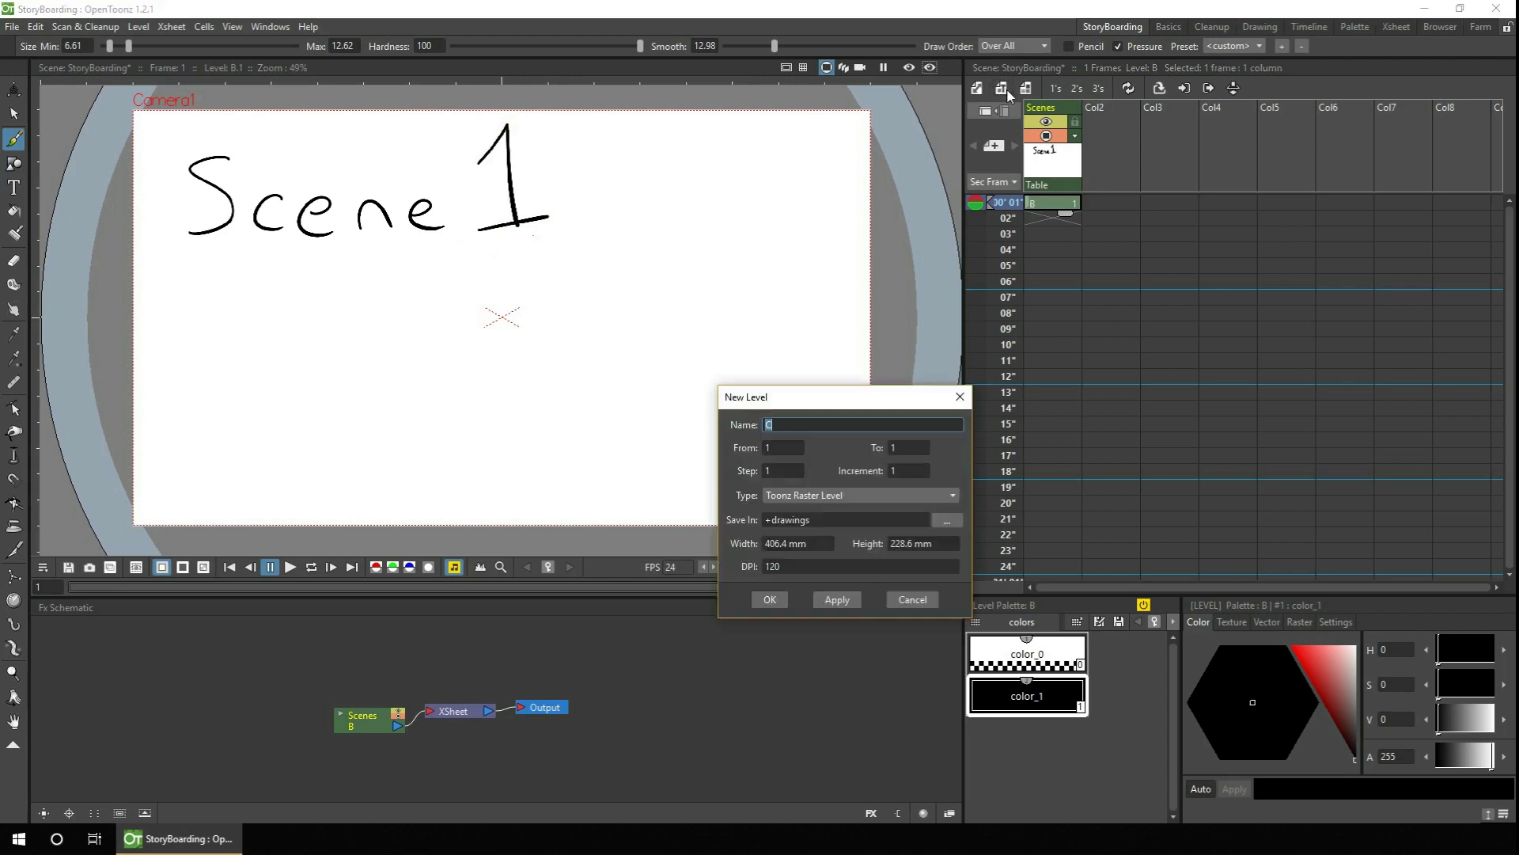
- Create levels C and D in new columns named BG and FG
click(779, 596)
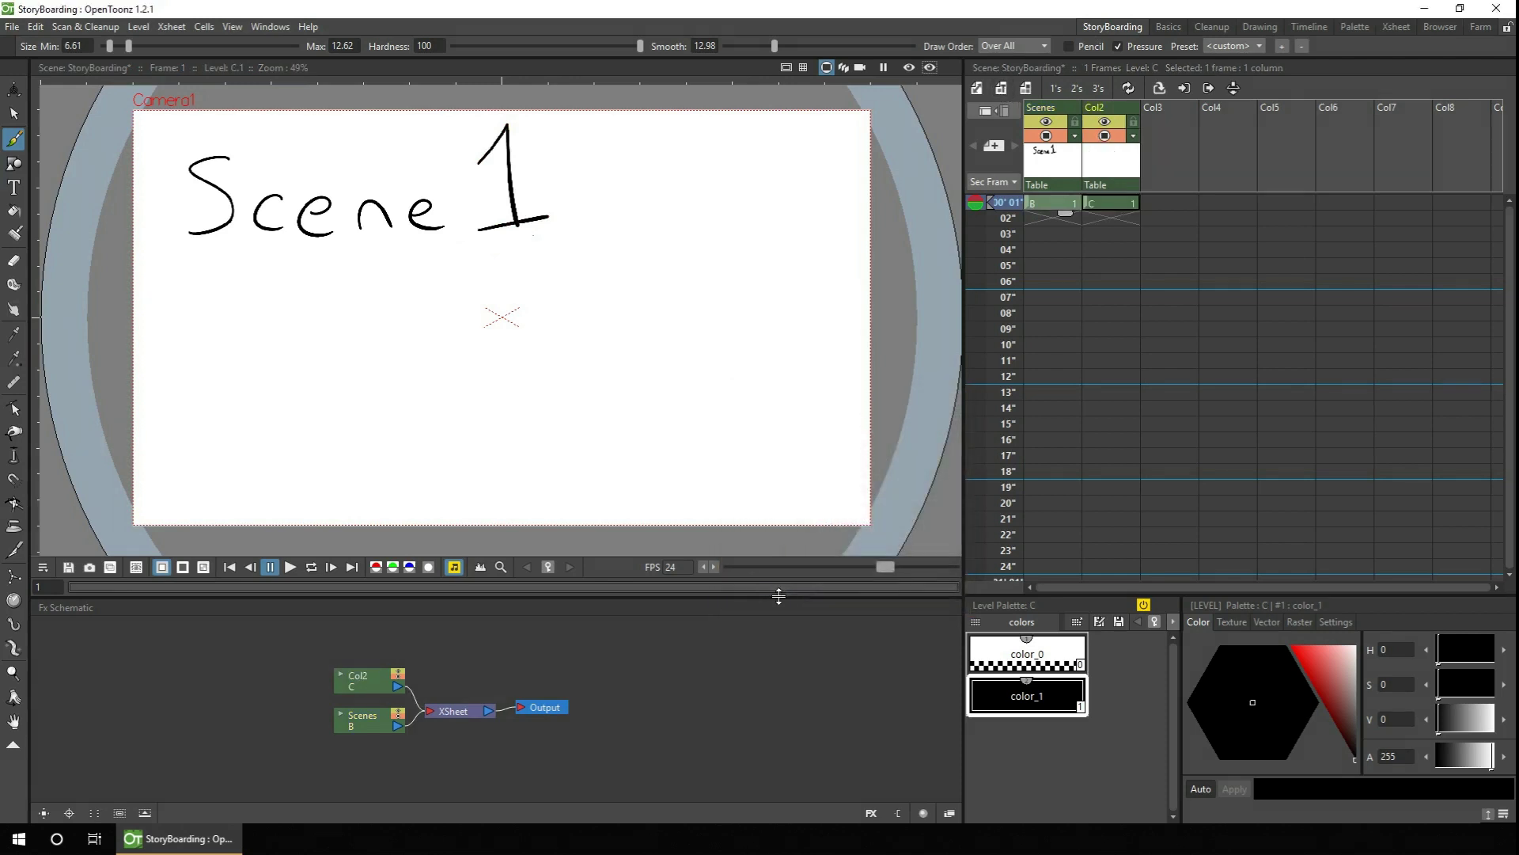
click(1001, 88)
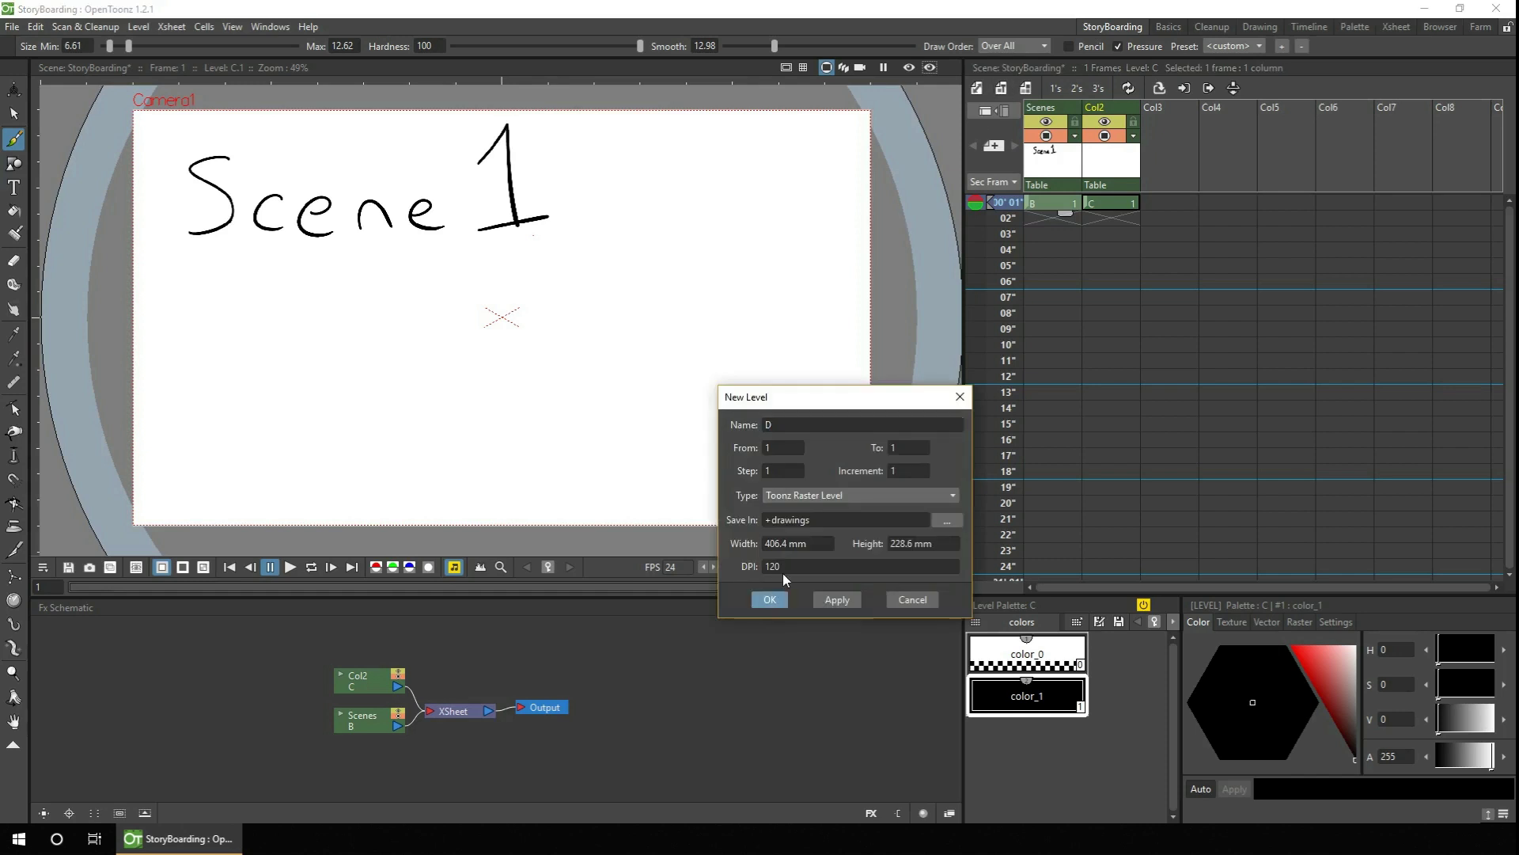
click(771, 600)
text(BG)
key(Return)
double_click(1159, 107)
text(FG)
key(Return)
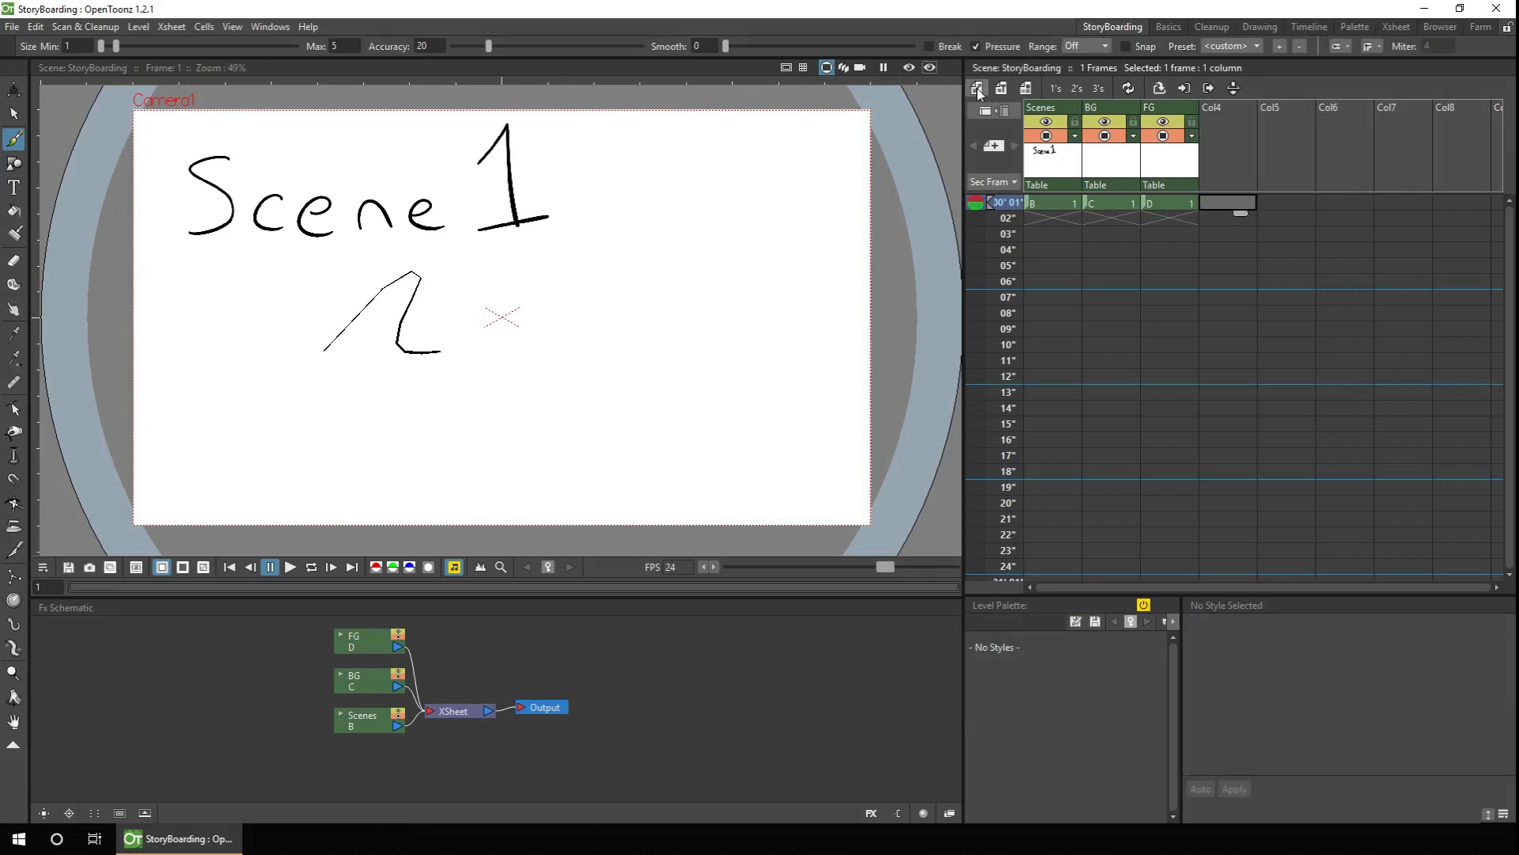
- Create level F in the Framing column and save the scene
click(977, 87)
click(769, 599)
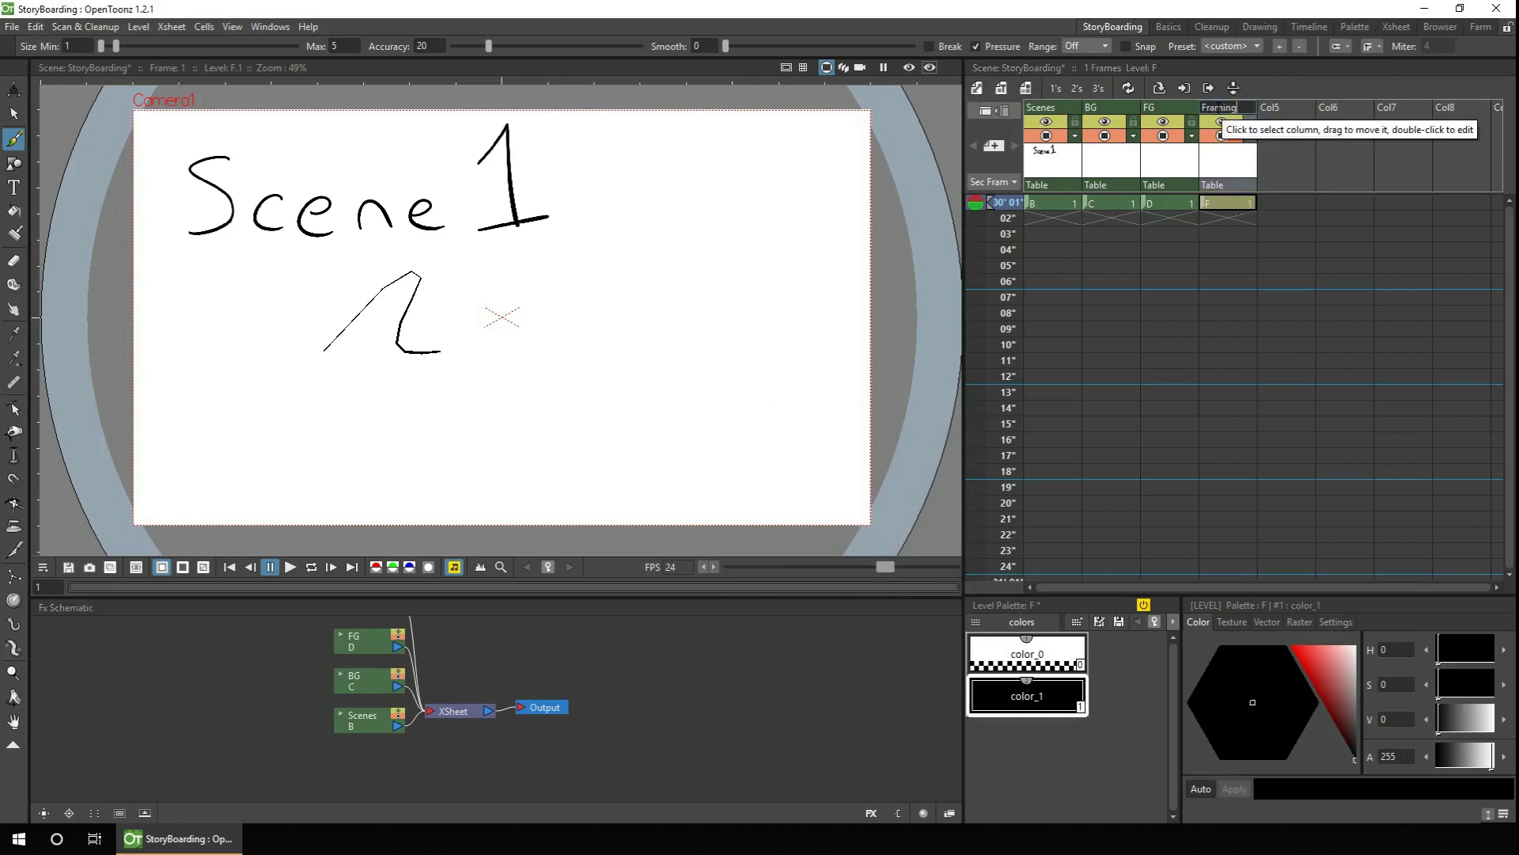
key(ctrl+s)
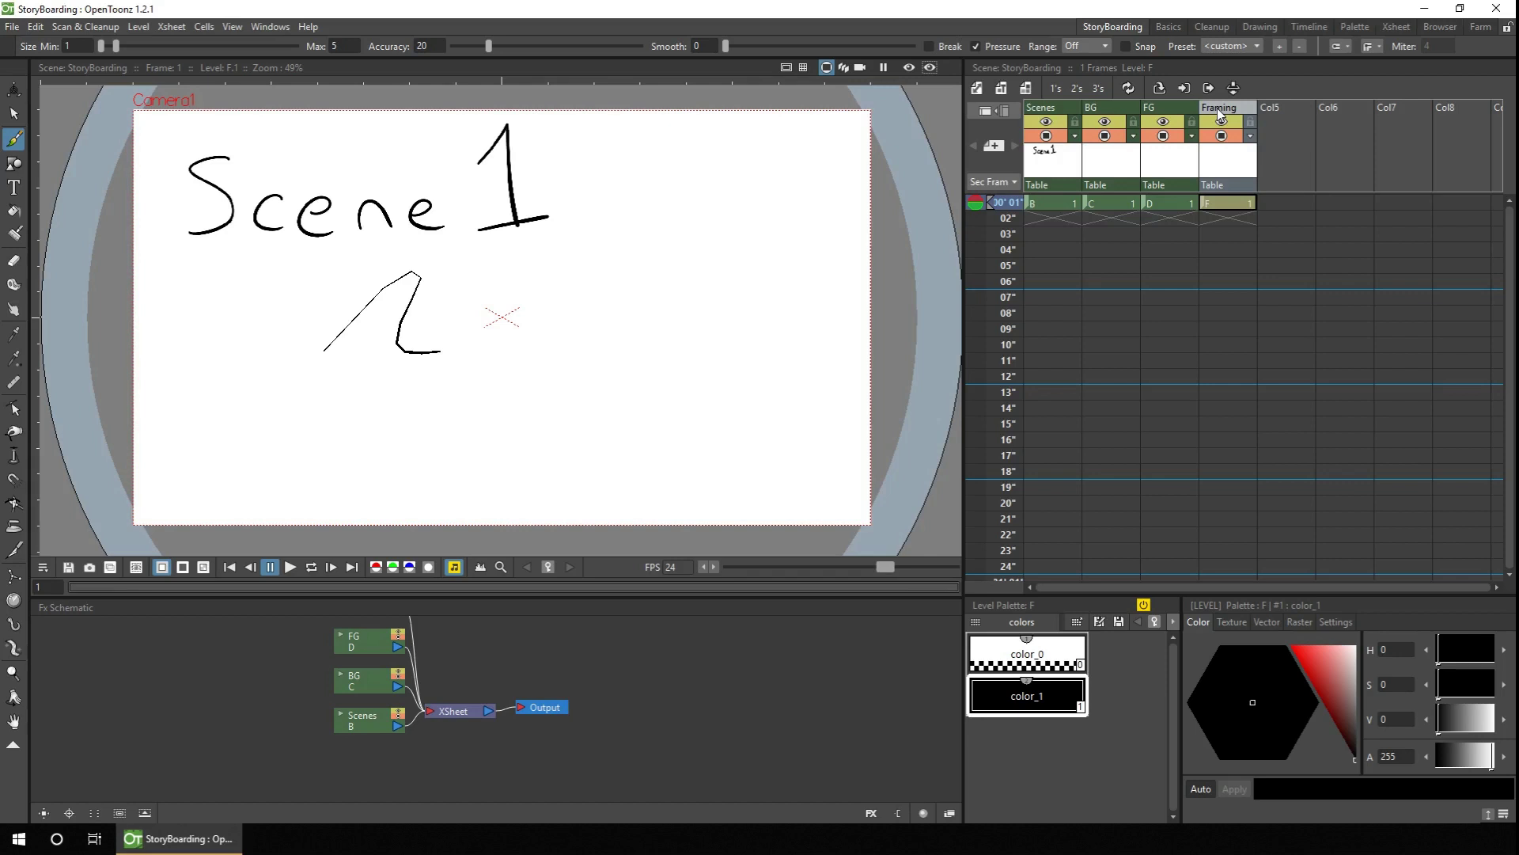
- Add guides and draw a tall right-side rectangle and a wide bottom rectangle on Framing
click(1224, 202)
click(21, 164)
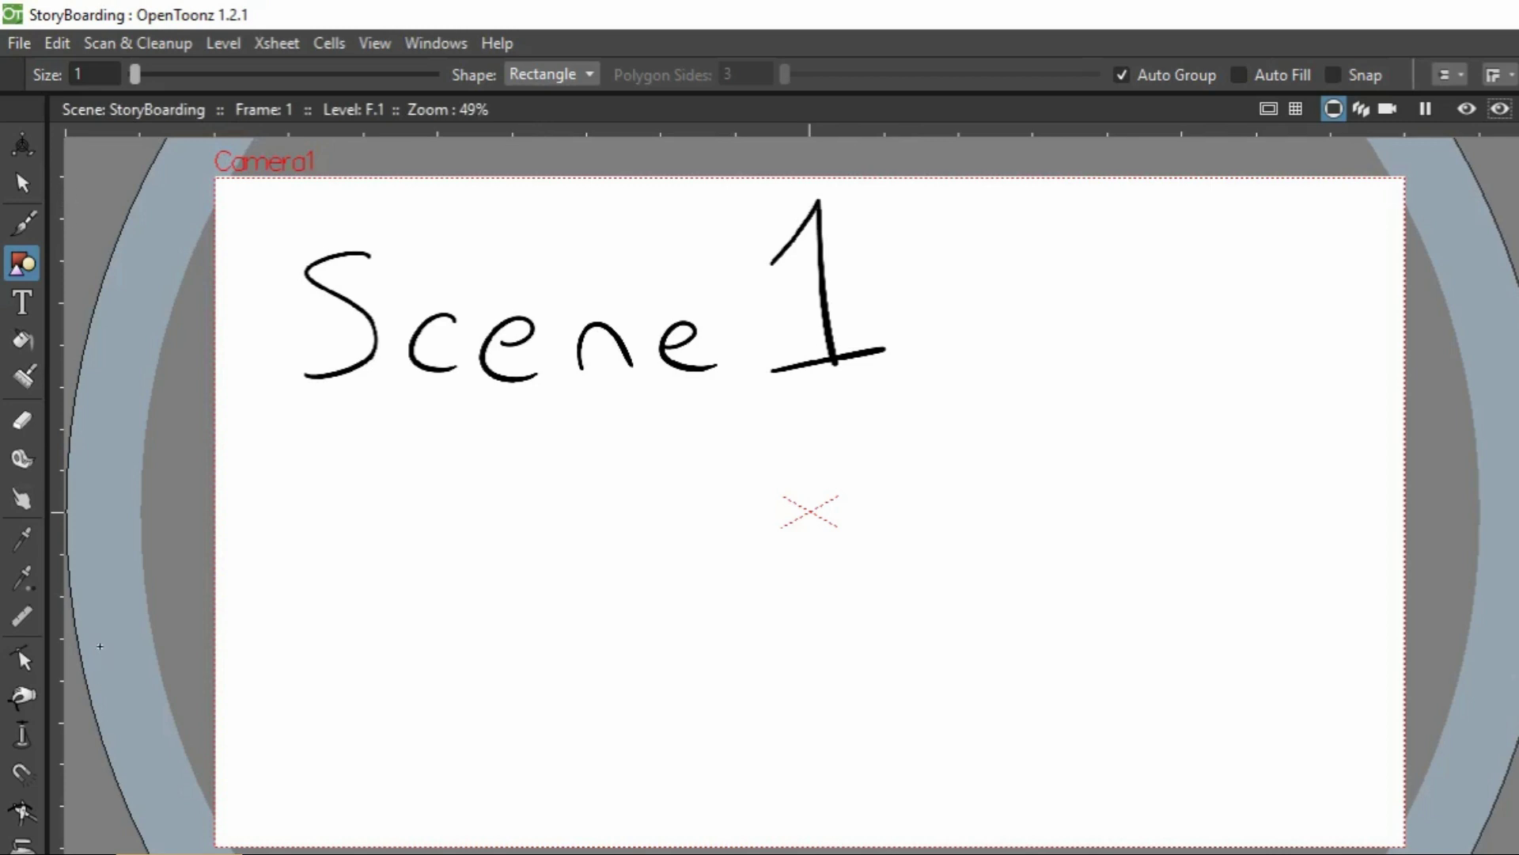
click(1182, 131)
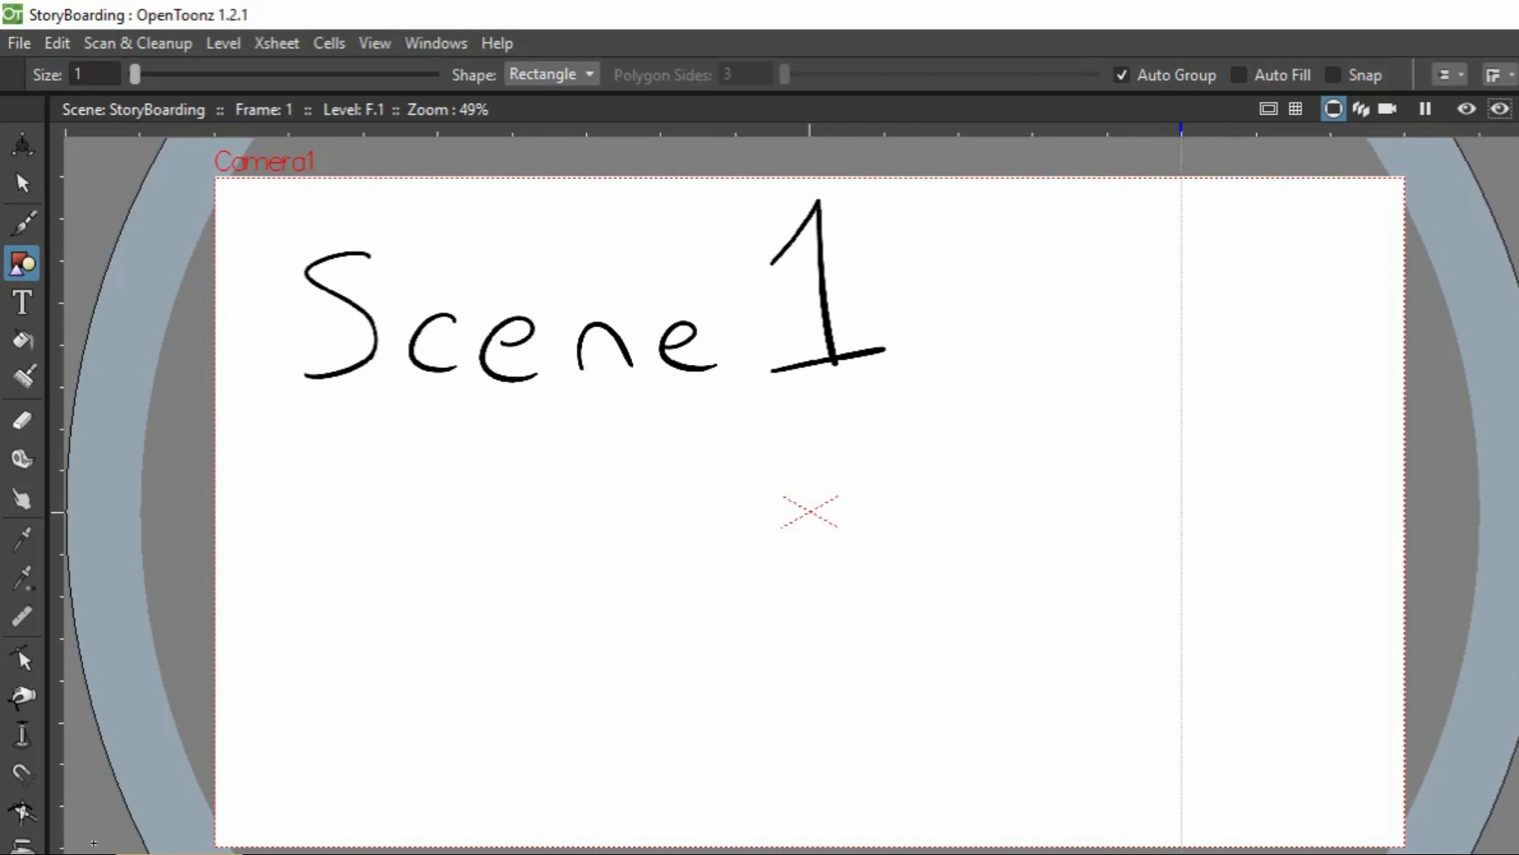
click(60, 722)
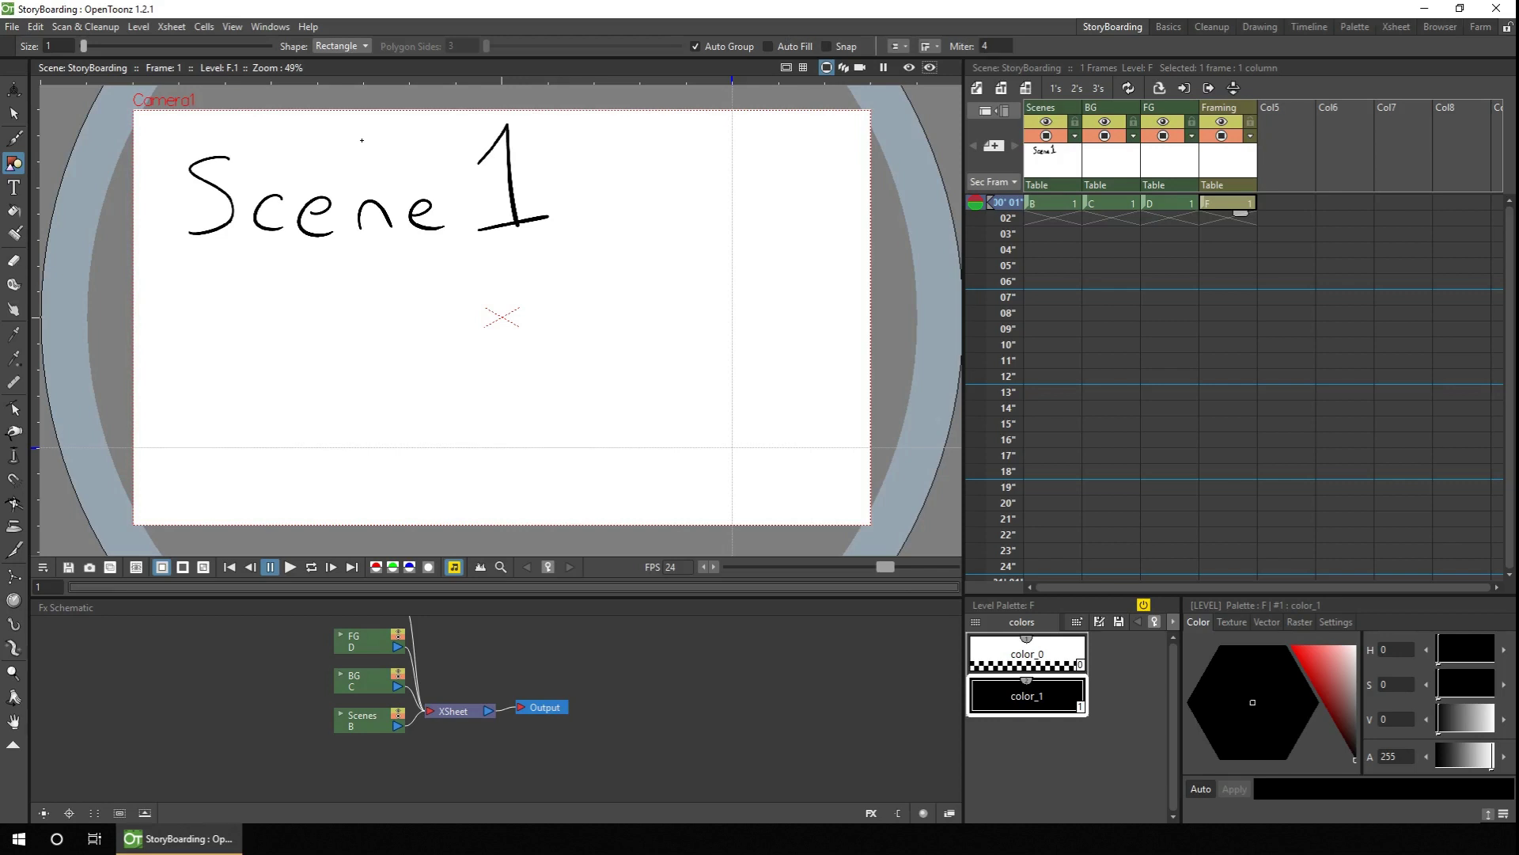
drag(888, 99, 734, 535)
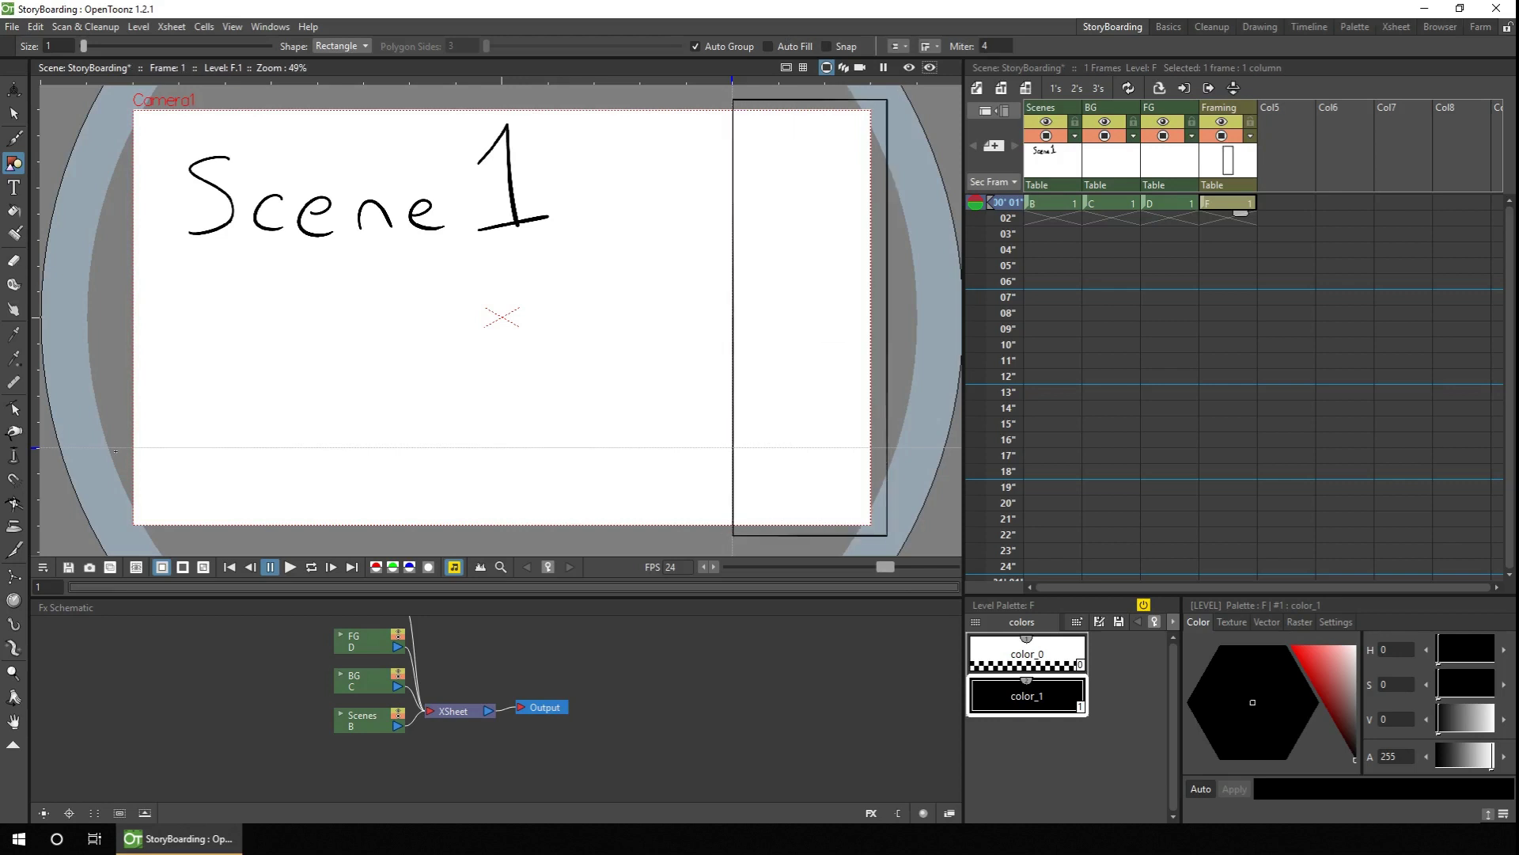
drag(115, 449, 895, 528)
- Add an orange palette style and fill the tall right rectangle with it
click(1173, 622)
click(1107, 623)
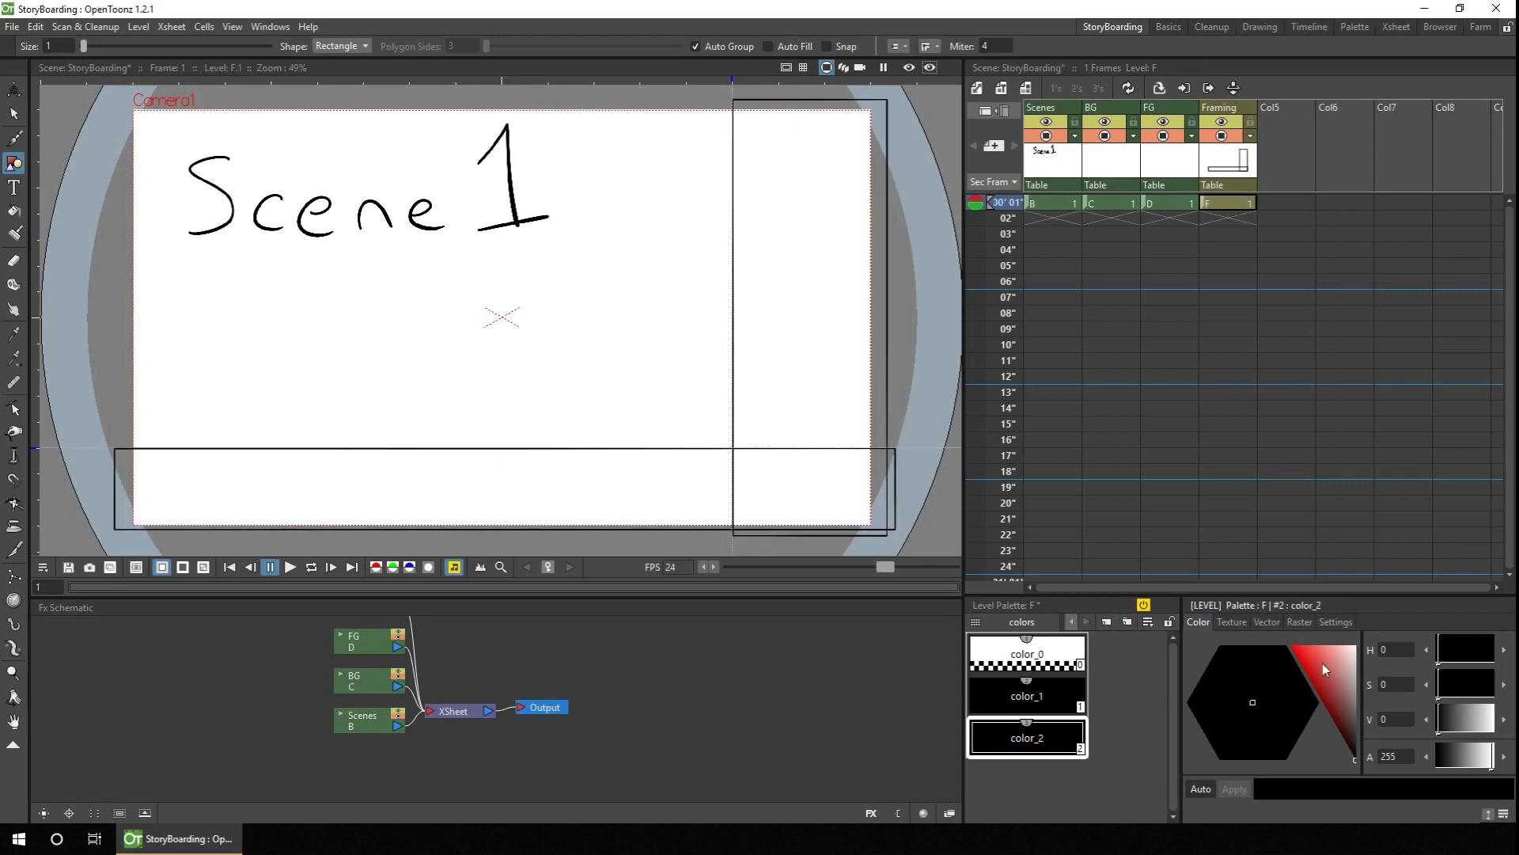
click(1331, 668)
click(1297, 671)
click(13, 211)
click(799, 340)
- Add a pale green style and fill the bottom strip with it
click(13, 113)
click(668, 448)
right_click(668, 448)
click(703, 459)
click(13, 211)
click(1108, 623)
click(1264, 653)
drag(1341, 696, 1346, 669)
click(702, 467)
- Label the top of the orange box 'Notes' in black color_1 text
click(14, 113)
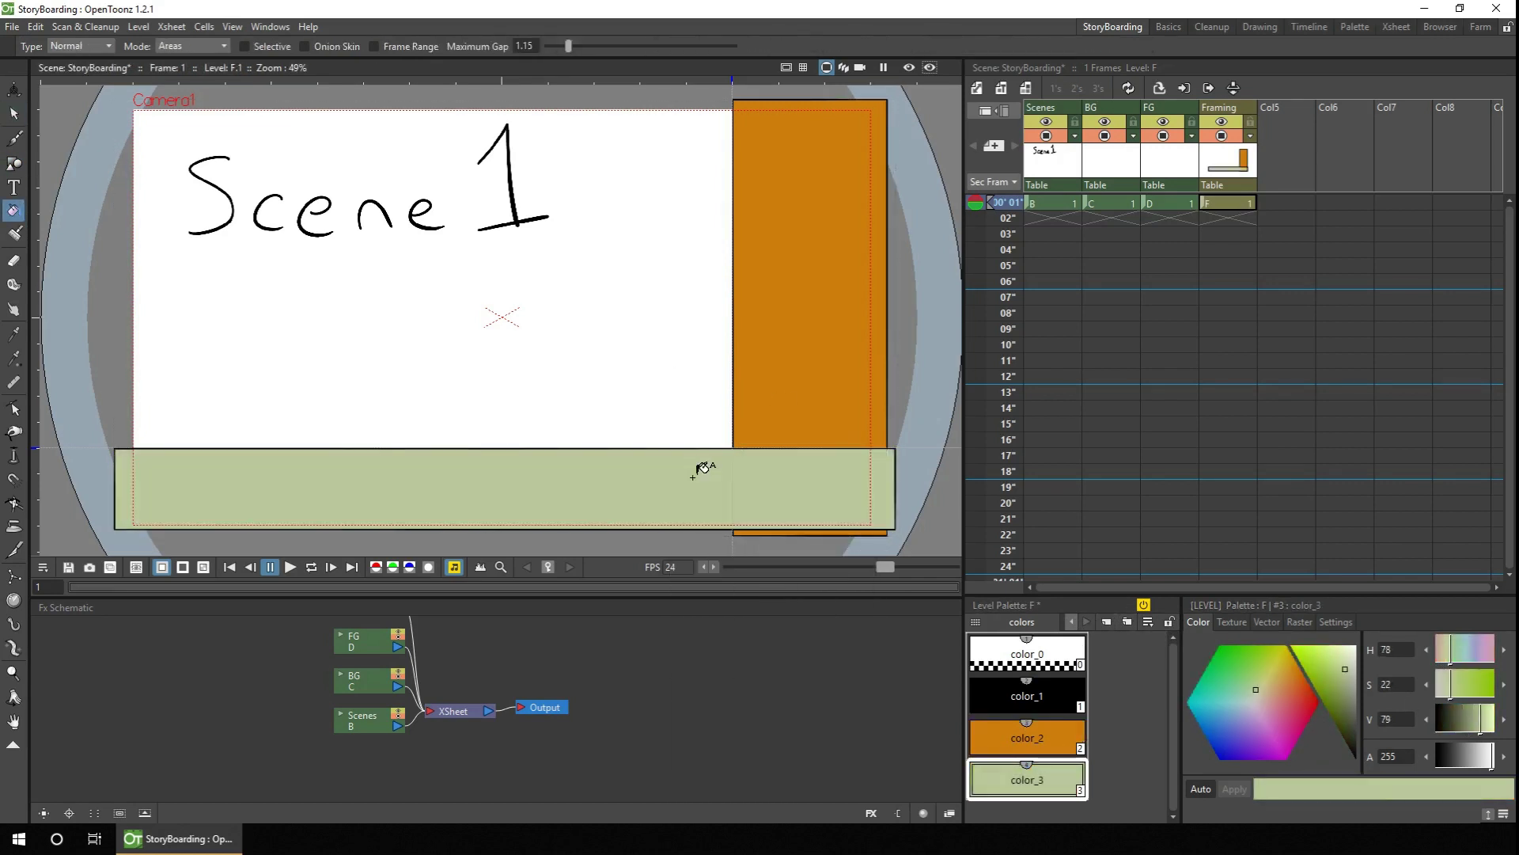
click(14, 187)
click(1021, 694)
click(752, 143)
text(Notes)
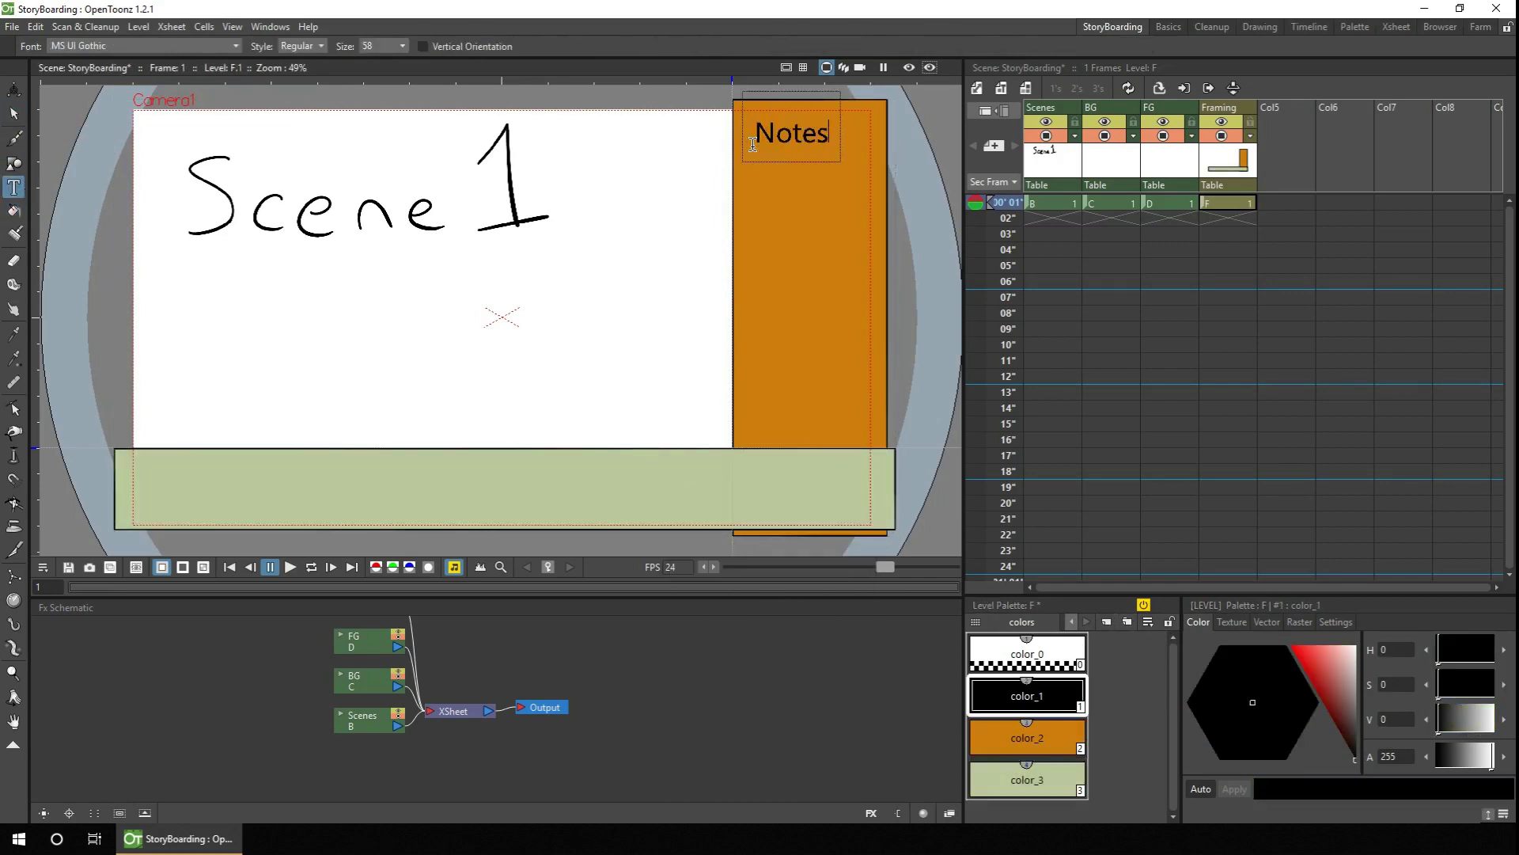
click(14, 113)
click(815, 138)
key(Right)
key(Right)
key(Right)
key(Right)
key(Right)
key(Right)
key(Right)
click(860, 66)
click(898, 127)
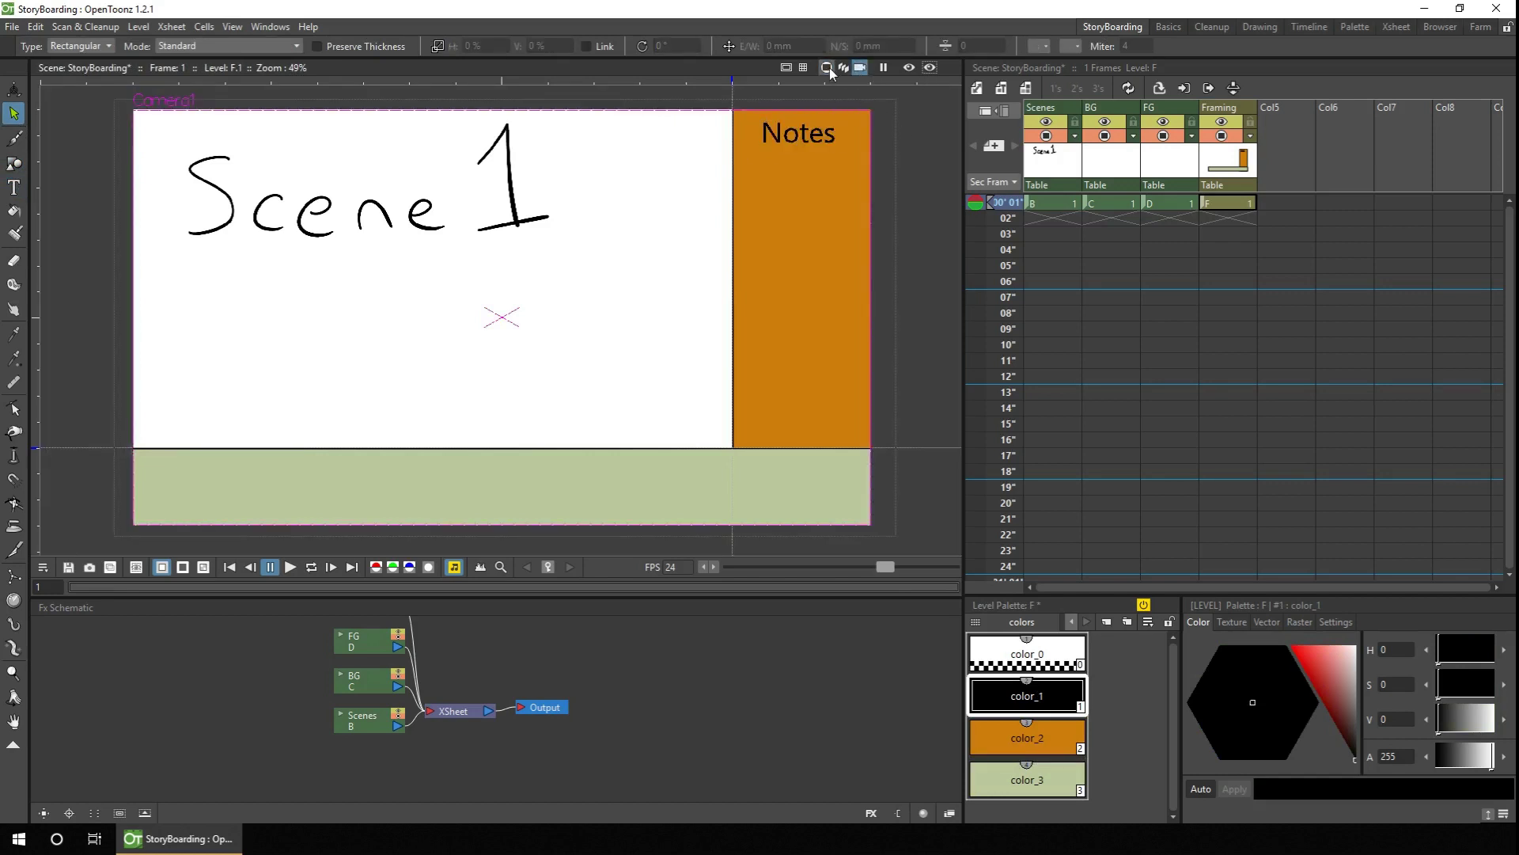
click(829, 69)
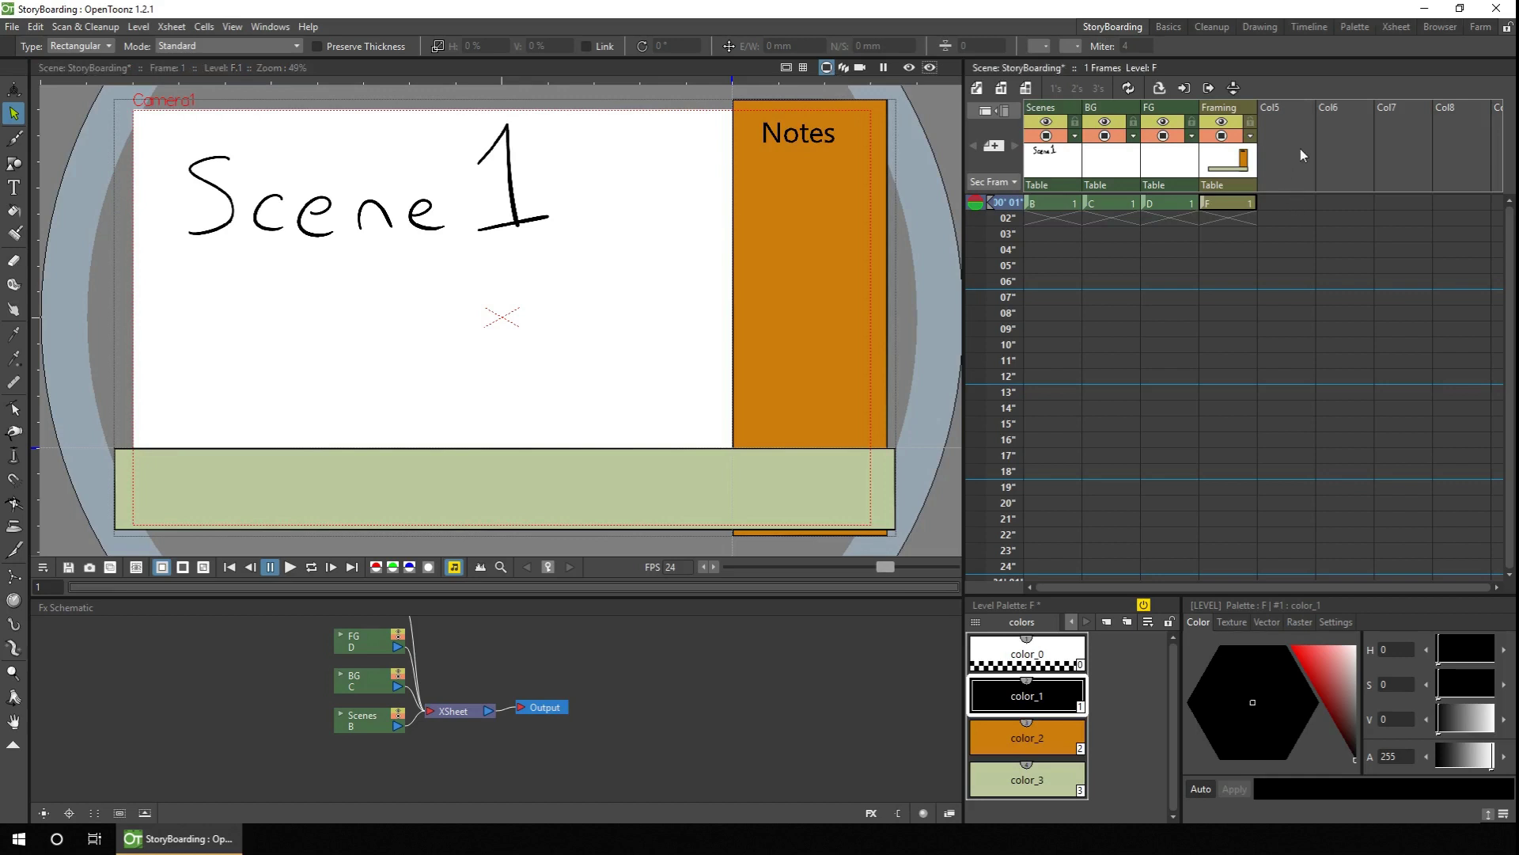
- Add note columns named Dlg and Notes, and move the XSheet and Output nodes right
right_click(1281, 158)
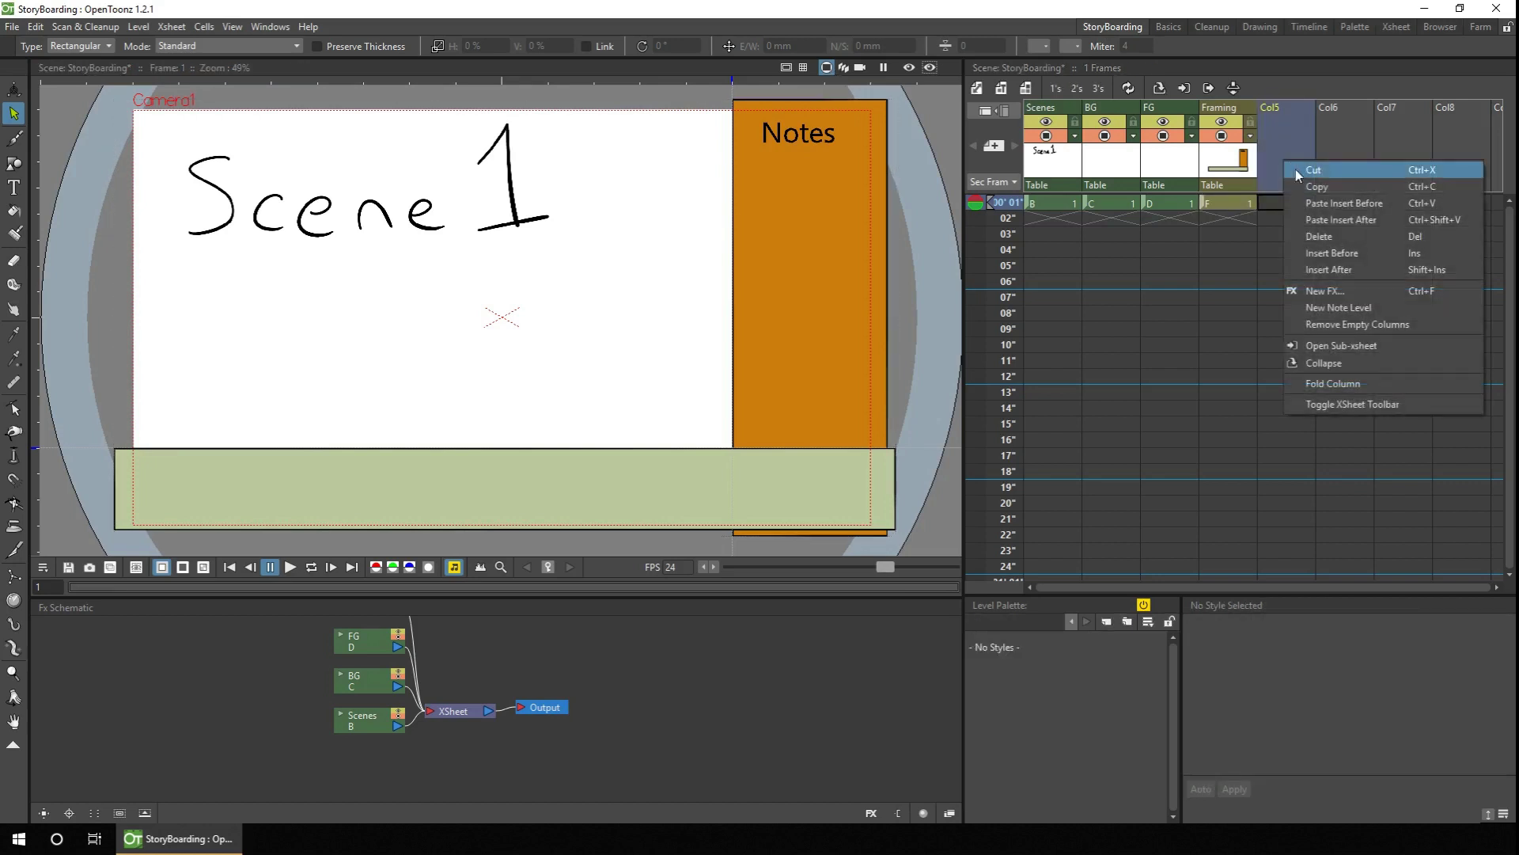
click(1364, 309)
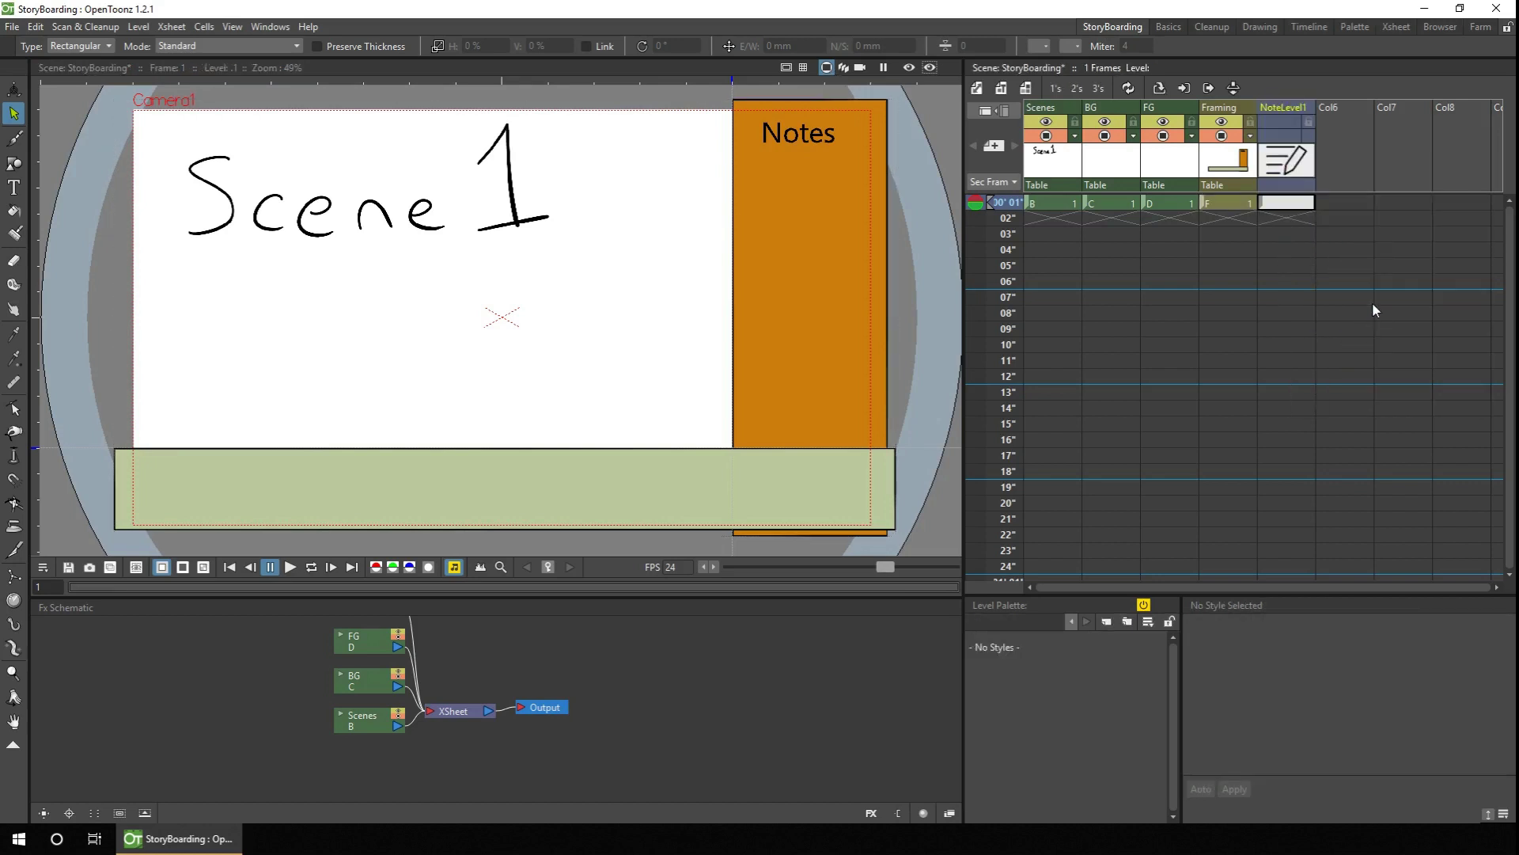
right_click(1350, 156)
click(1417, 303)
double_click(1303, 108)
text(D)
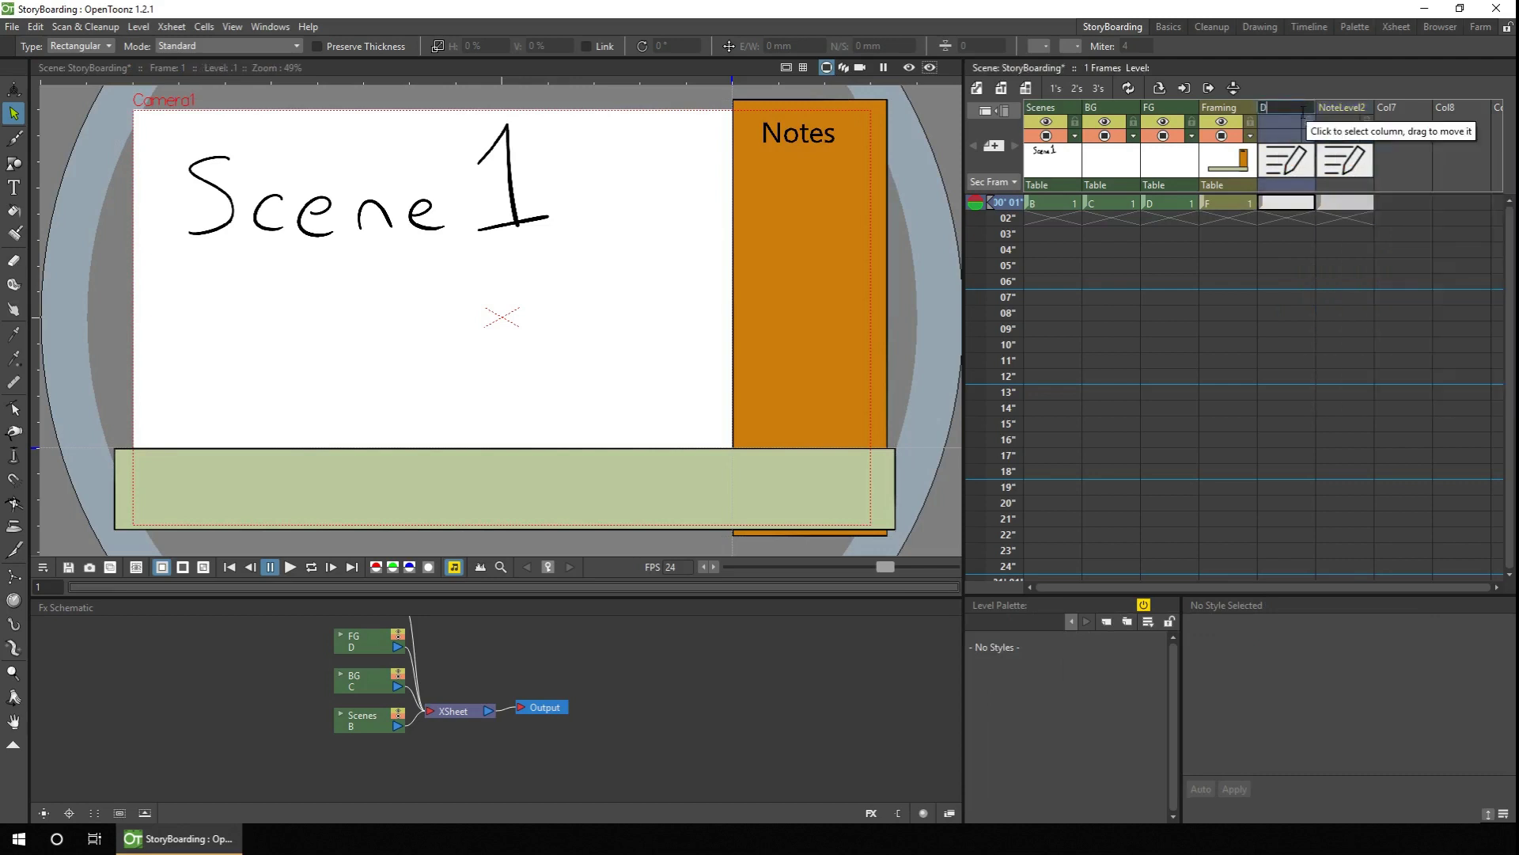
text(lg)
double_click(1360, 109)
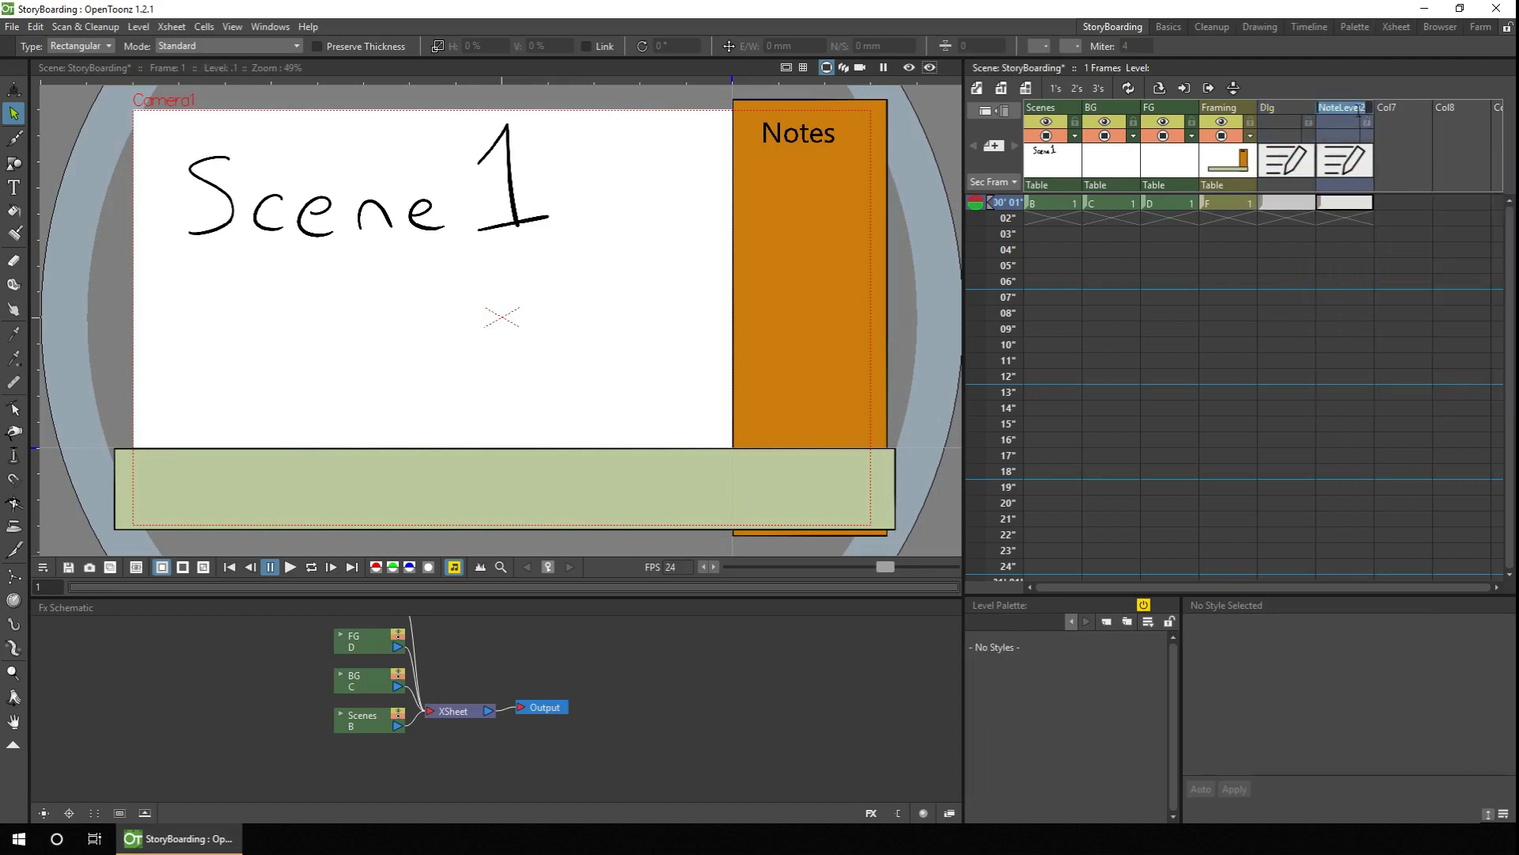
text(Notes)
key(Return)
drag(454, 746, 578, 686)
drag(483, 715, 630, 711)
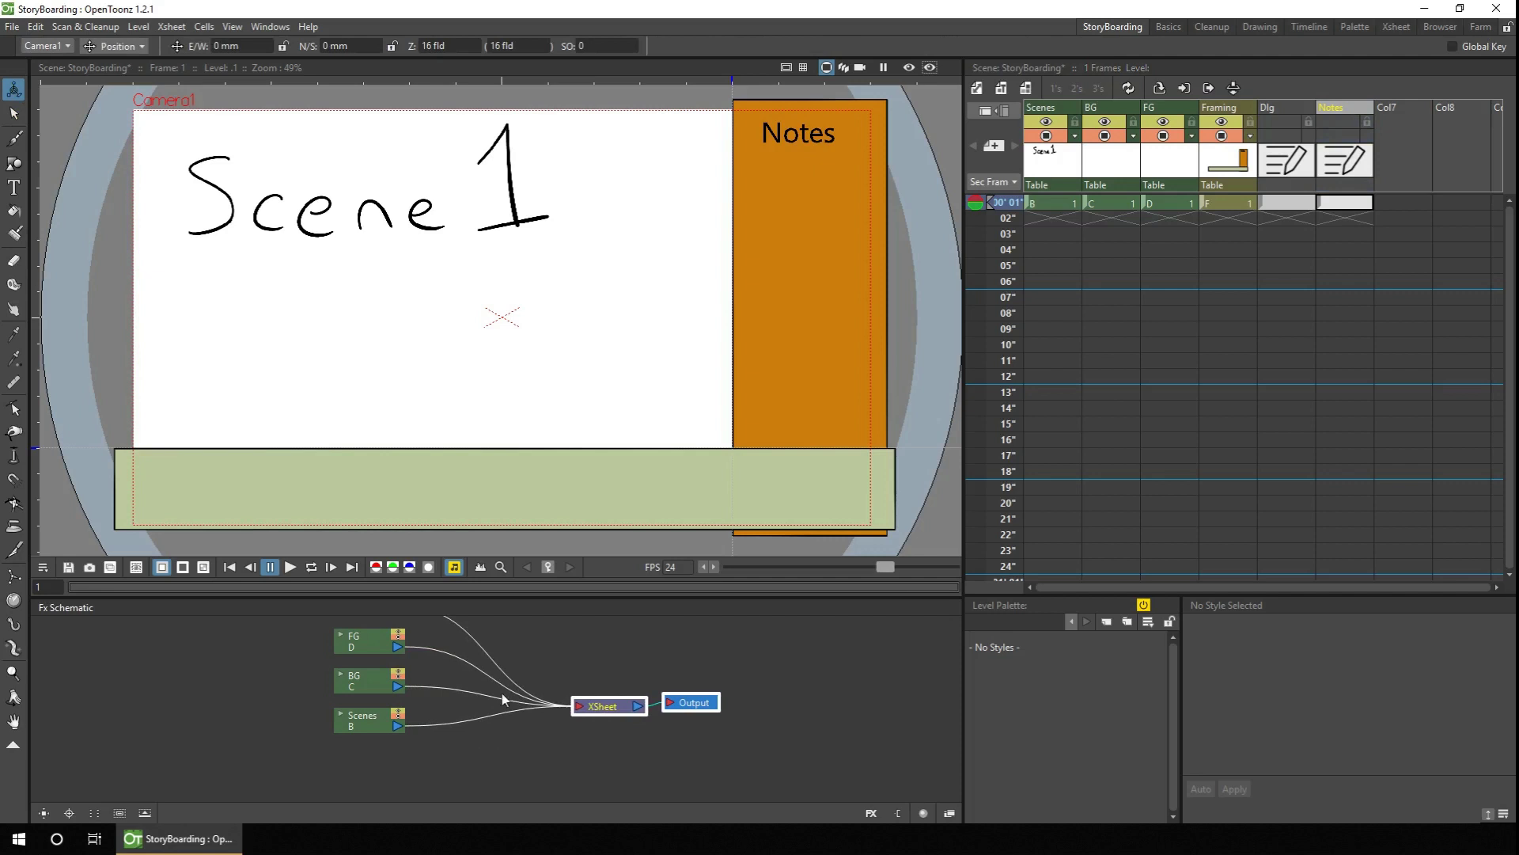
- Add two Text Iwa render effects from the Fx Schematic
right_click(534, 649)
mouse_move(662, 659)
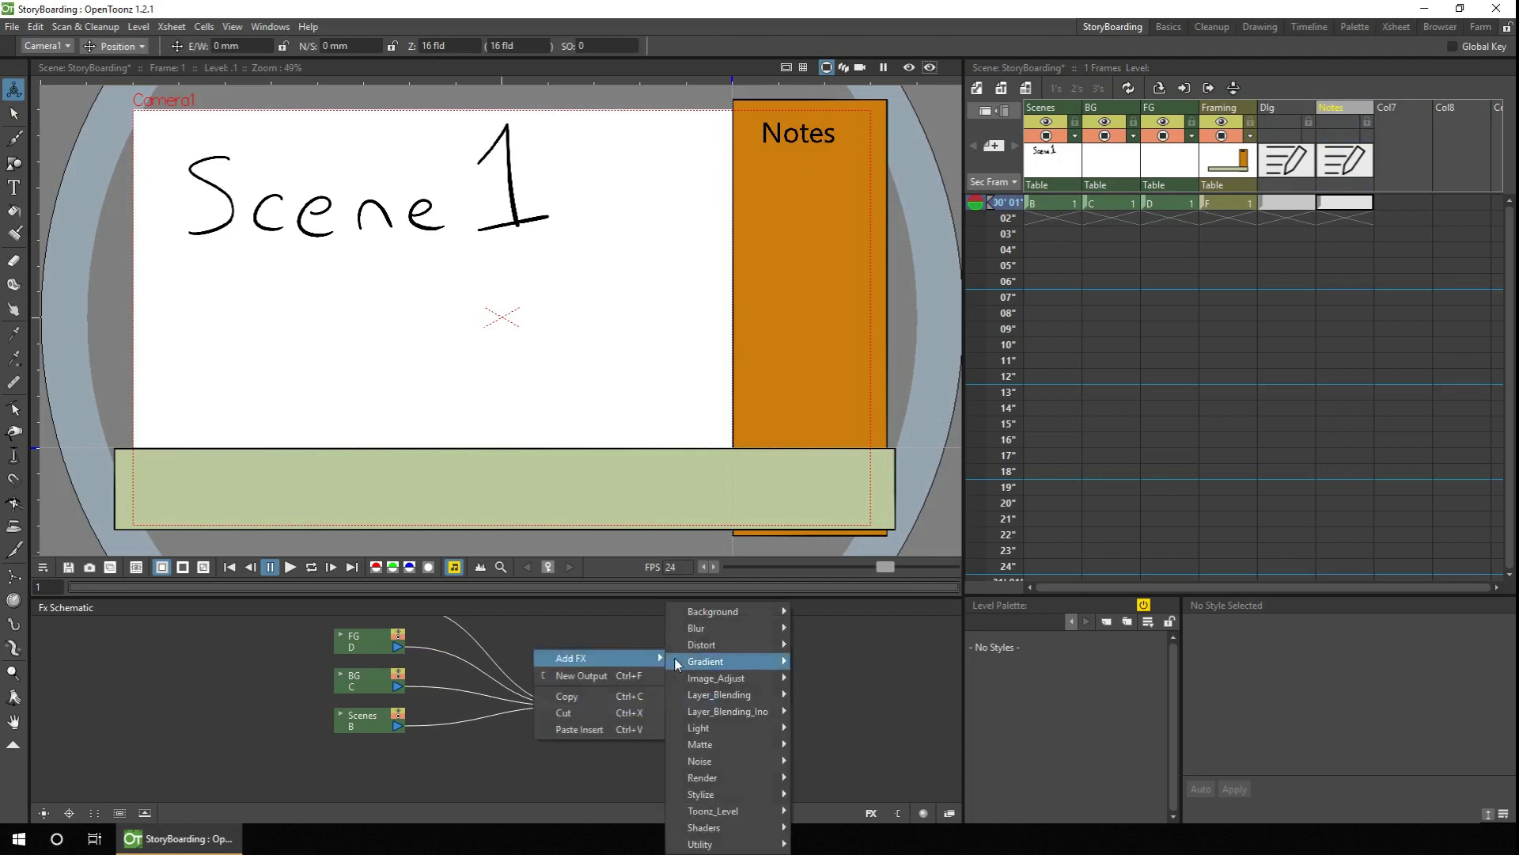
mouse_move(729, 777)
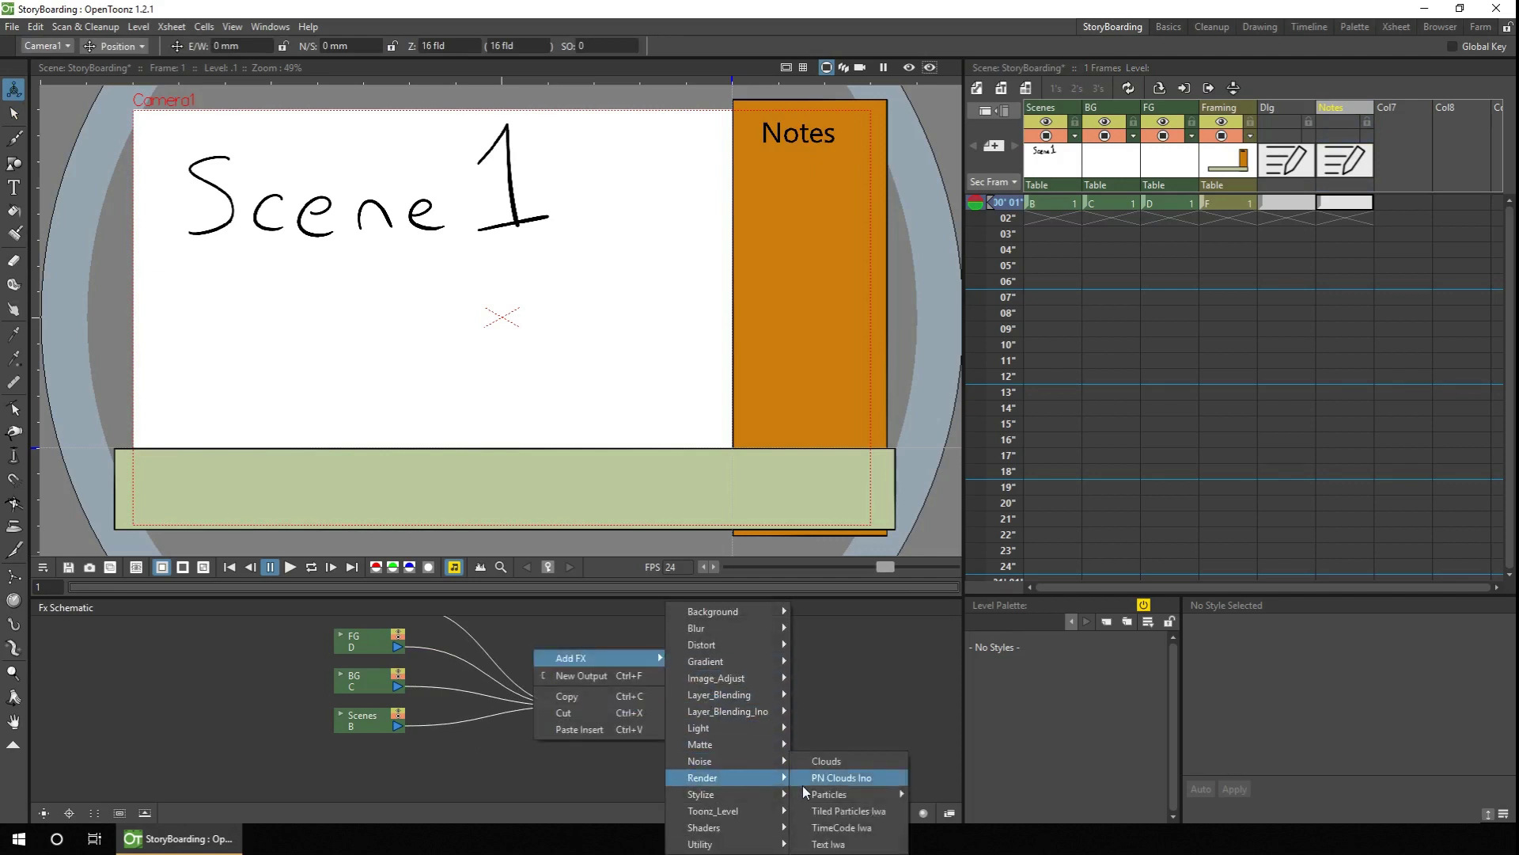
click(853, 843)
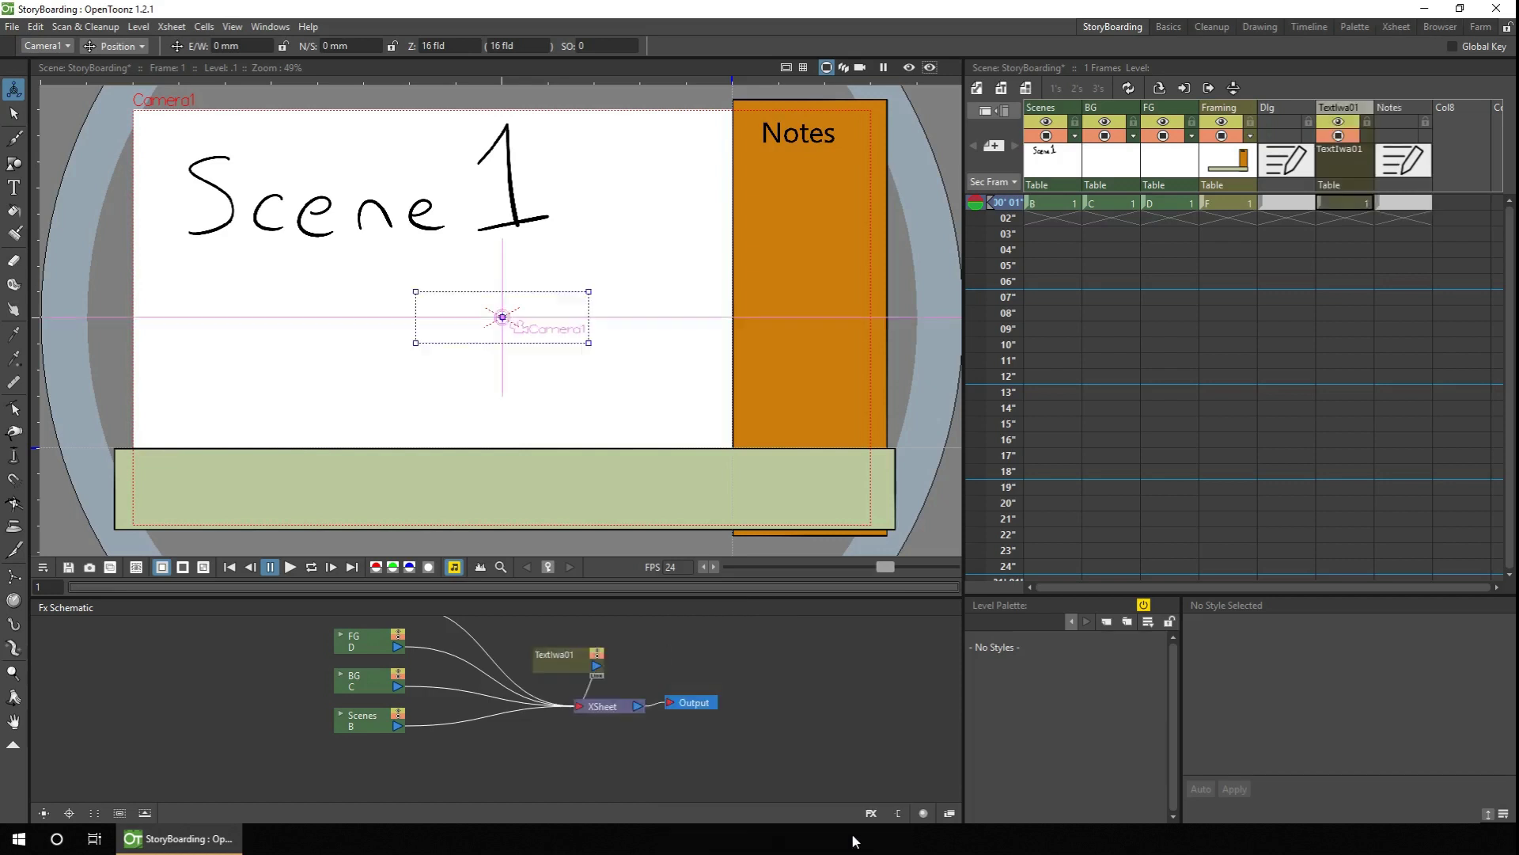
right_click(548, 752)
mouse_move(602, 758)
mouse_move(728, 777)
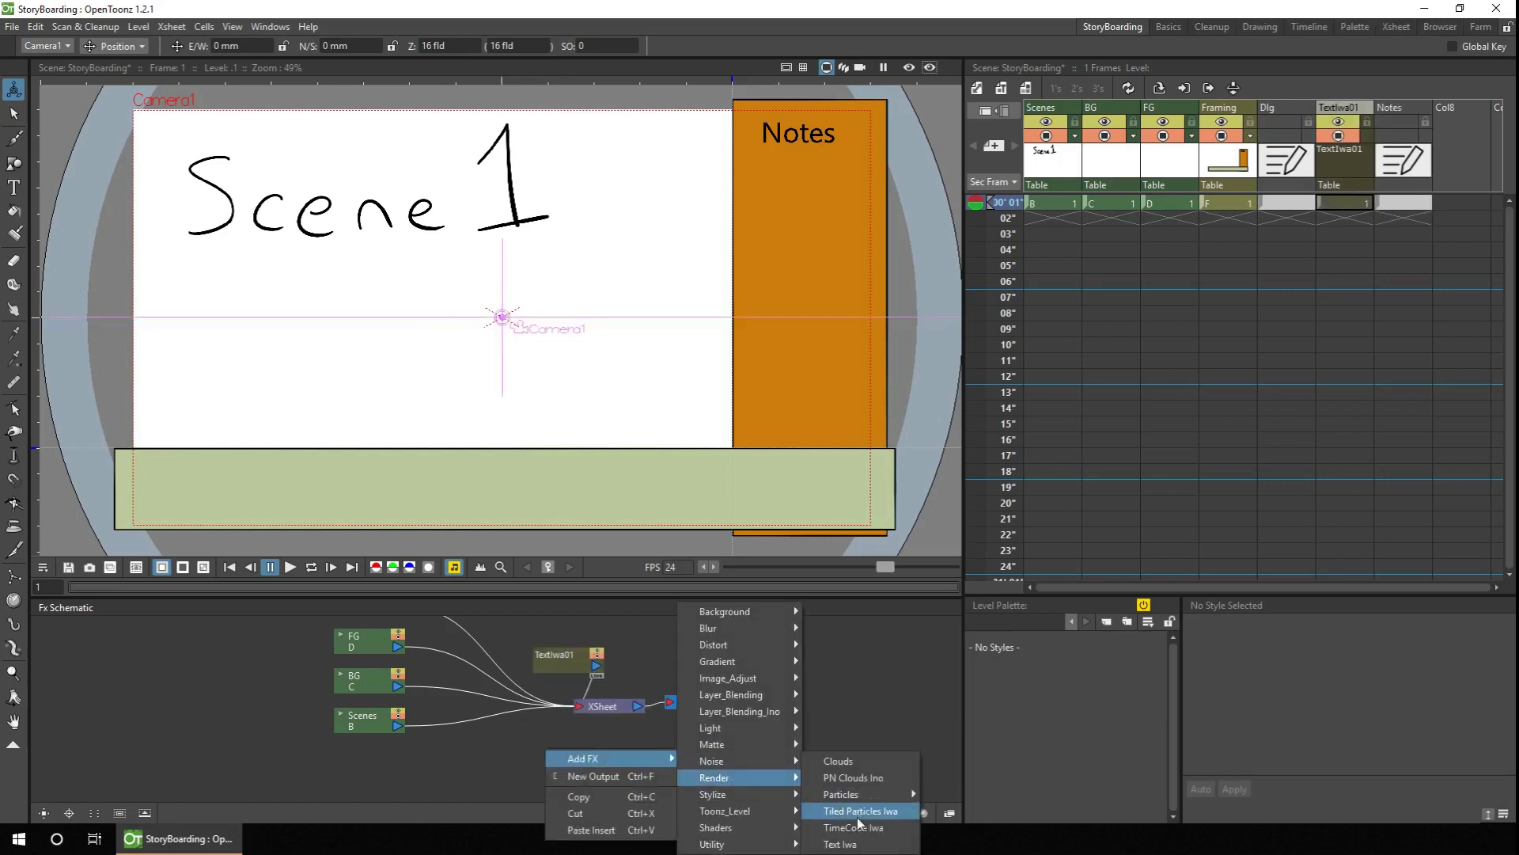
click(846, 843)
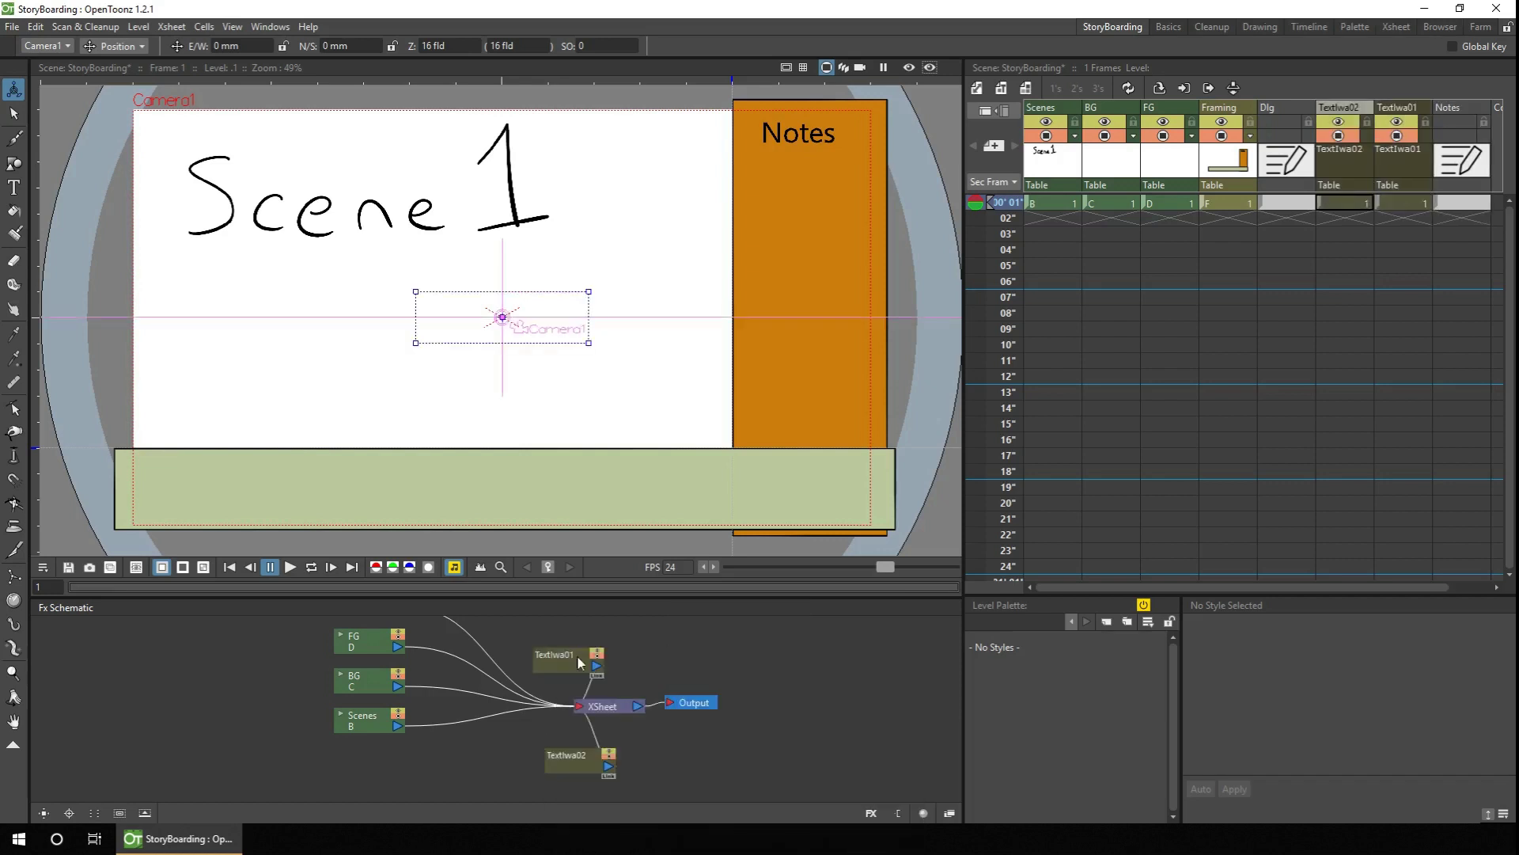
- Name the Text Iwa columns DlgFX and NotesFX, placing the Notes column beside NotesFX
click(1347, 111)
double_click(1352, 109)
text(DlgFX)
key(Return)
double_click(1399, 108)
text(NotesFX)
key(Return)
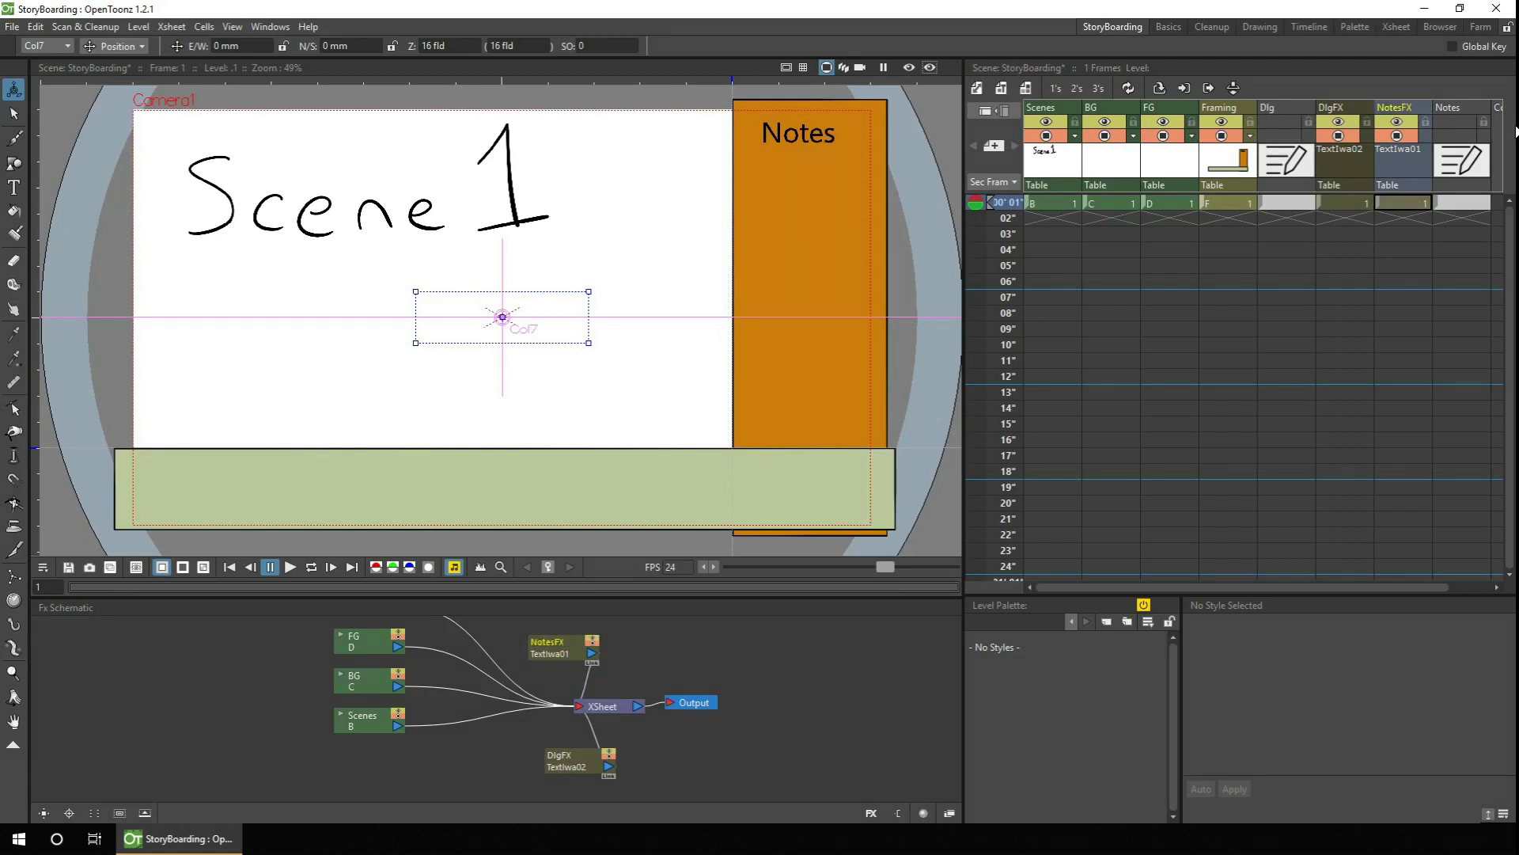
drag(1456, 104, 1397, 108)
- Set NotesFX source to Nearby Note Column and fit its text box inside the orange Notes panel
double_click(556, 654)
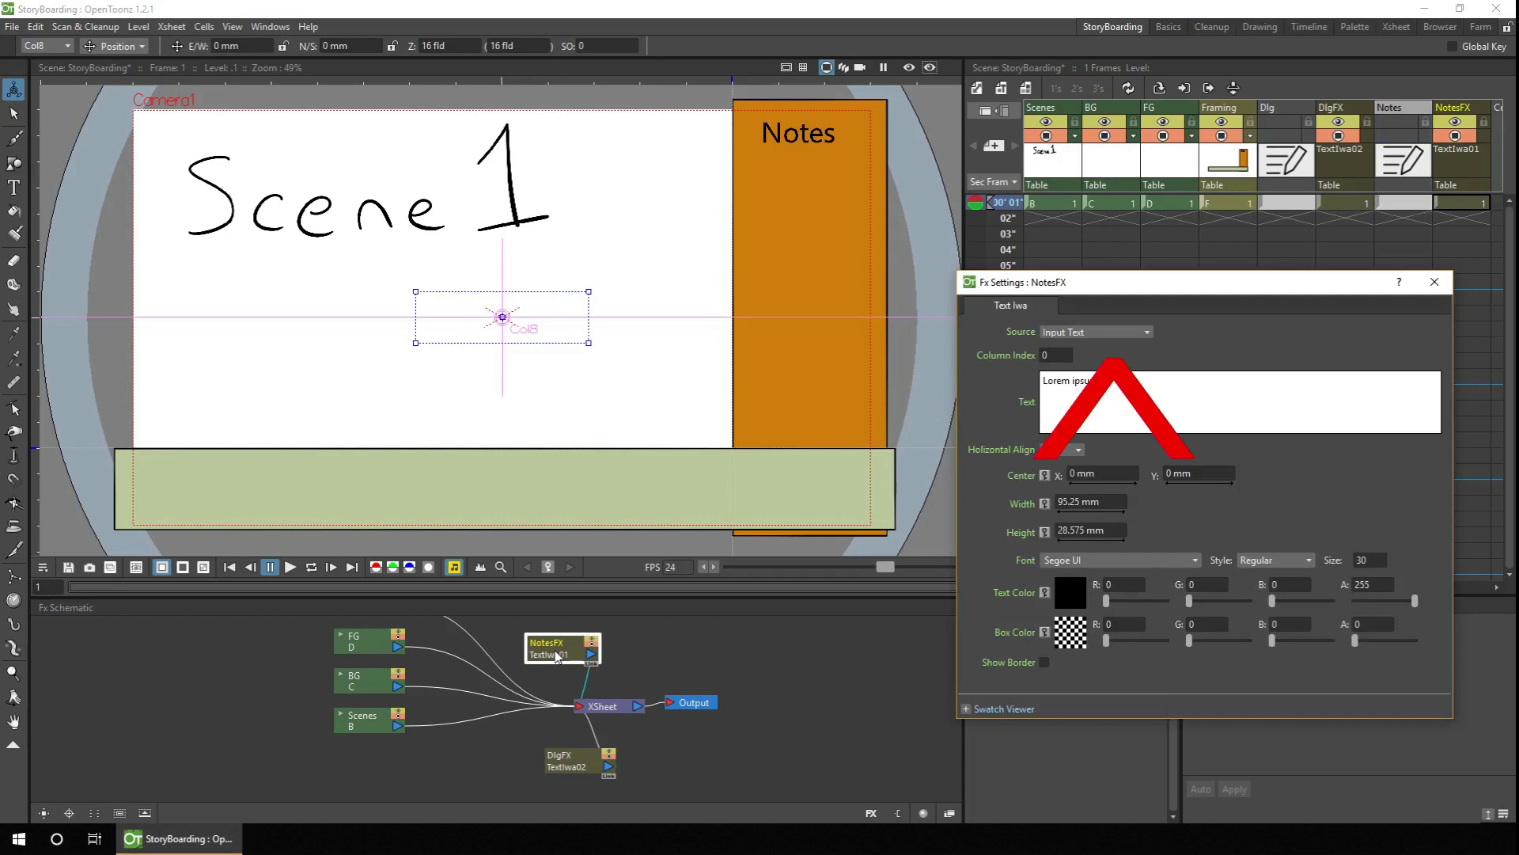
click(1123, 332)
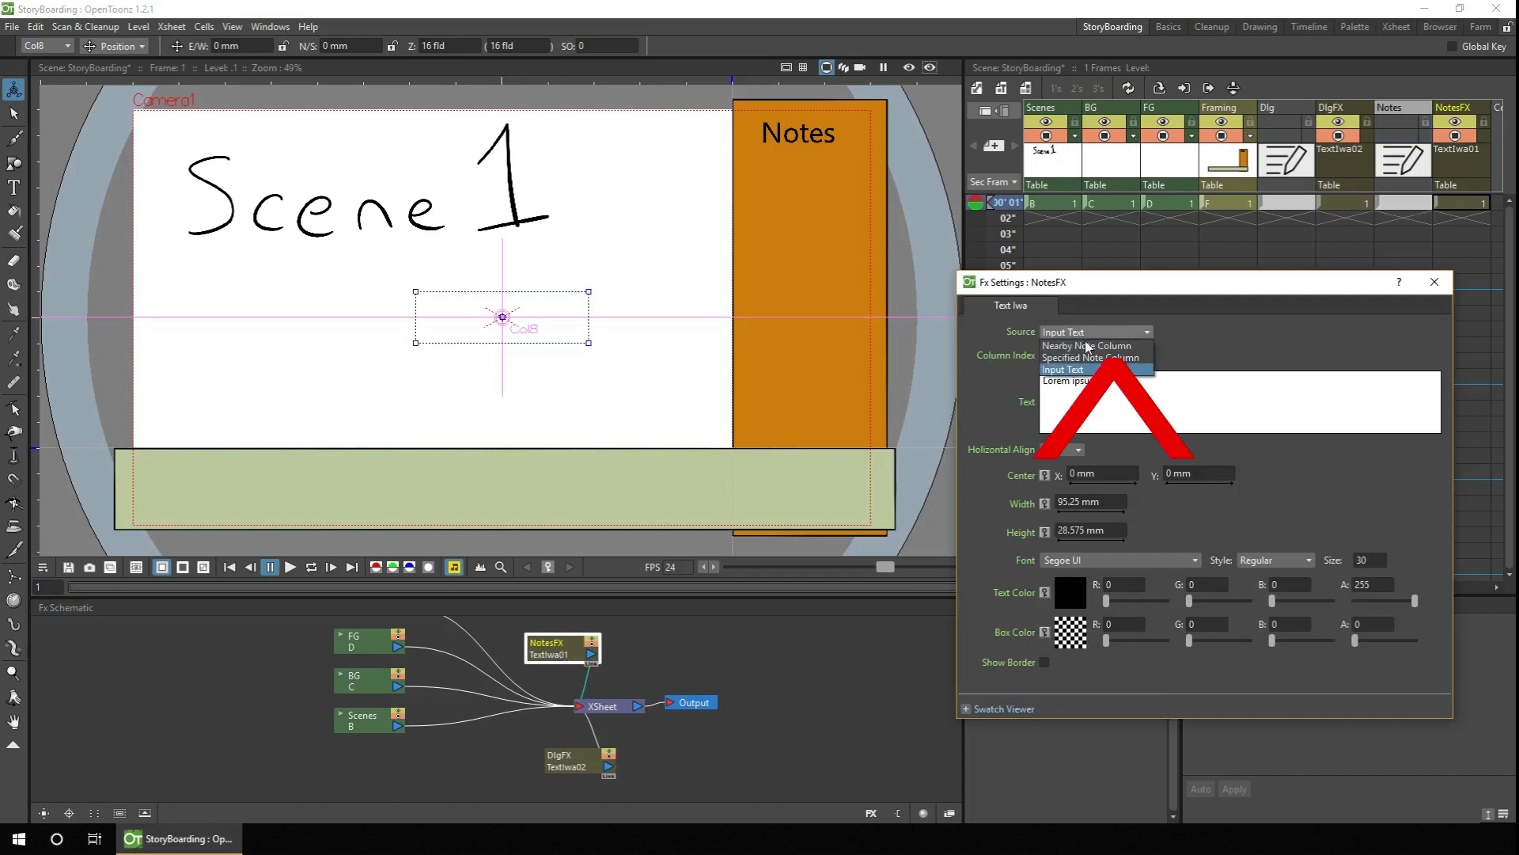
click(1130, 347)
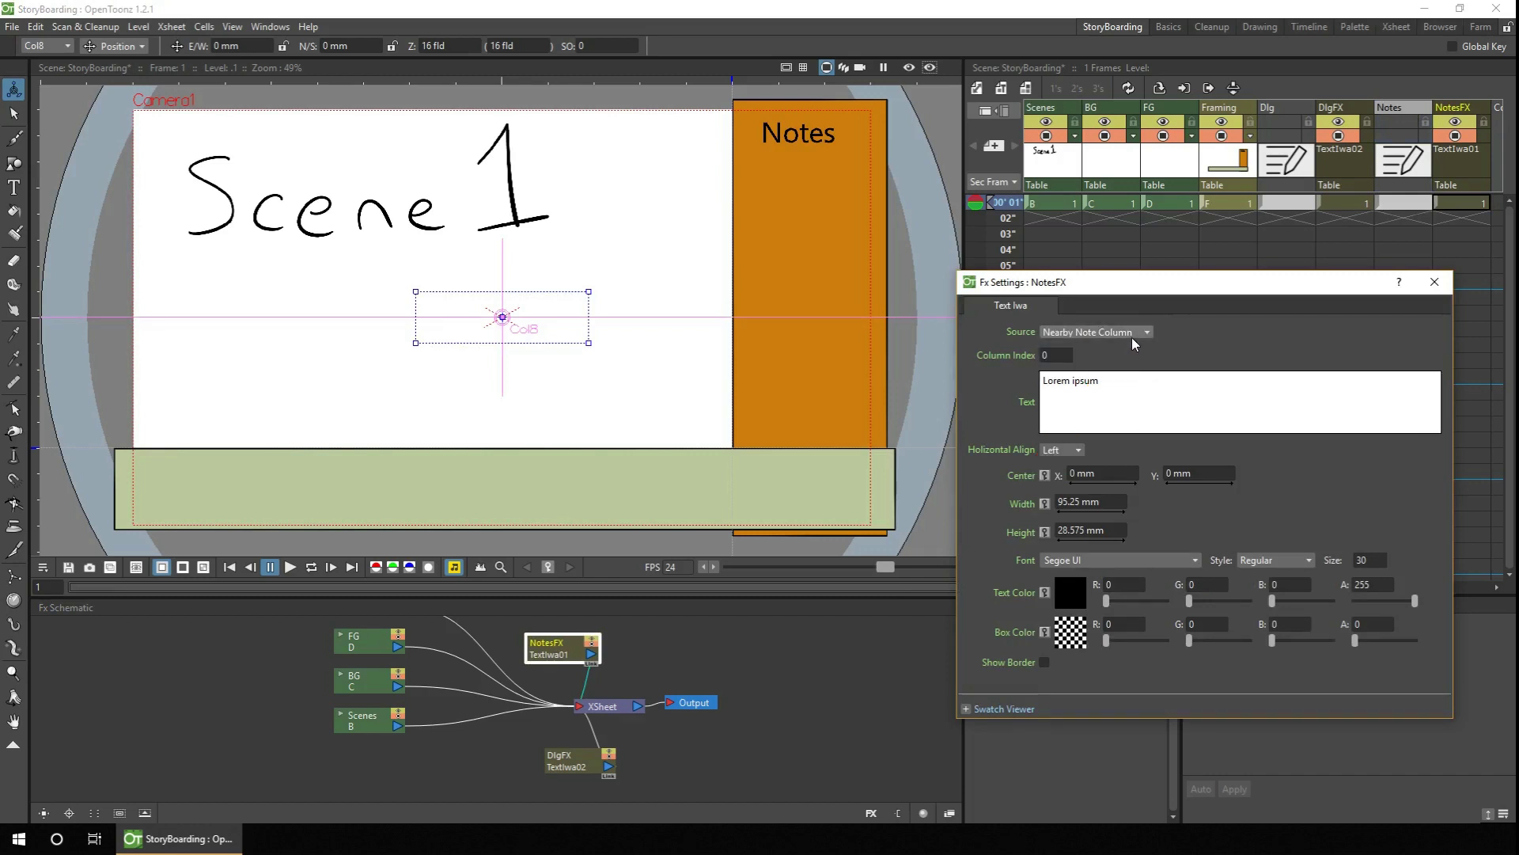
drag(534, 323, 810, 277)
drag(724, 250, 748, 163)
drag(922, 220, 883, 256)
drag(834, 191, 811, 292)
drag(762, 228, 740, 148)
drag(811, 293, 811, 300)
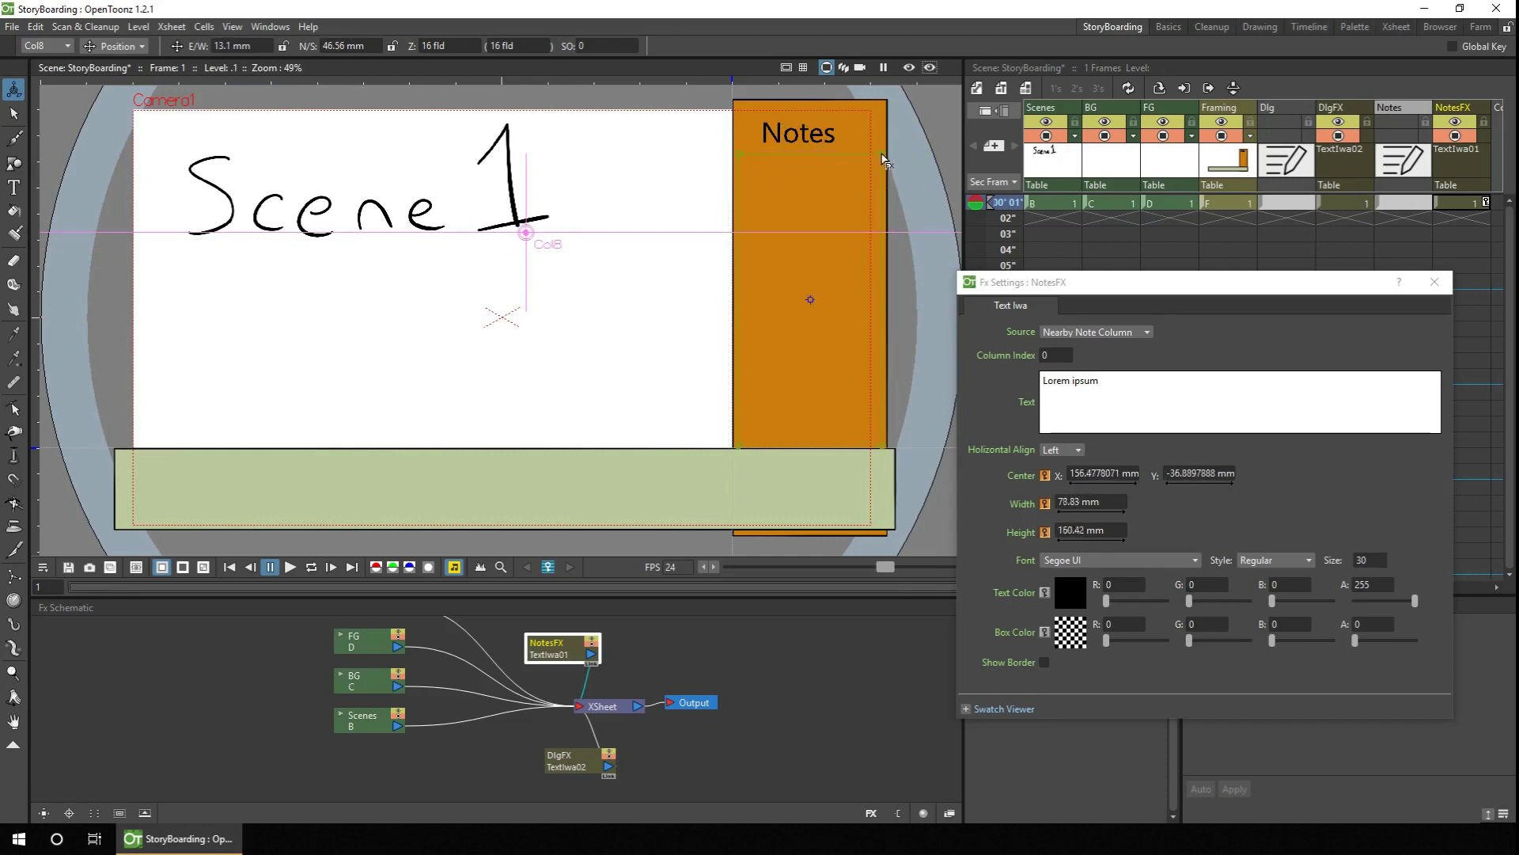
- Set DlgFX source to Nearby Note Column and fit its text box across the green strip
click(574, 761)
click(1101, 331)
click(1096, 345)
drag(502, 318, 483, 490)
drag(570, 464, 842, 456)
drag(486, 495, 507, 494)
drag(864, 456, 867, 456)
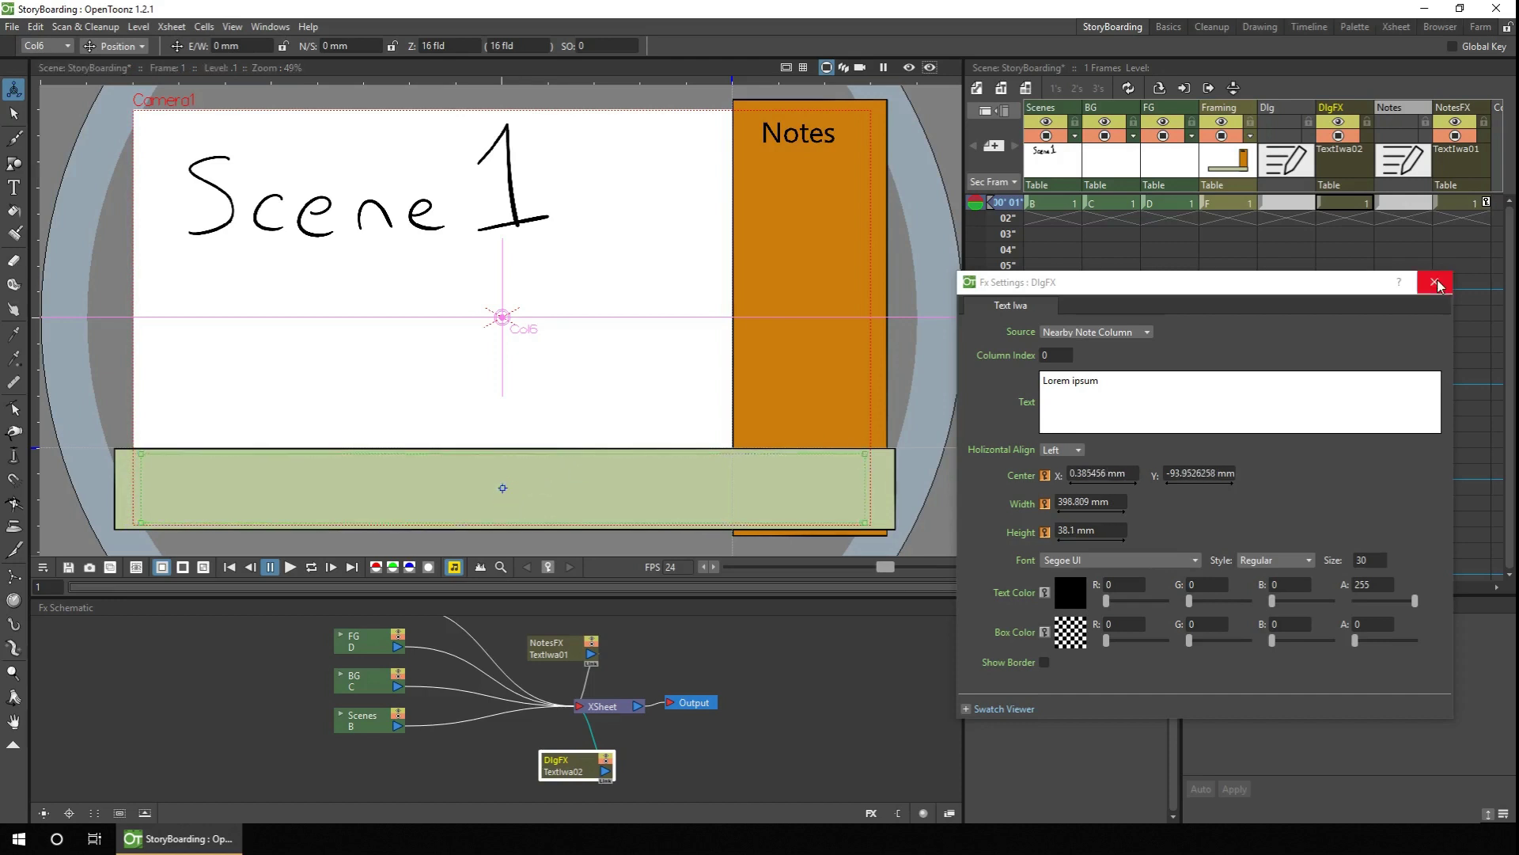
click(1435, 282)
click(350, 685)
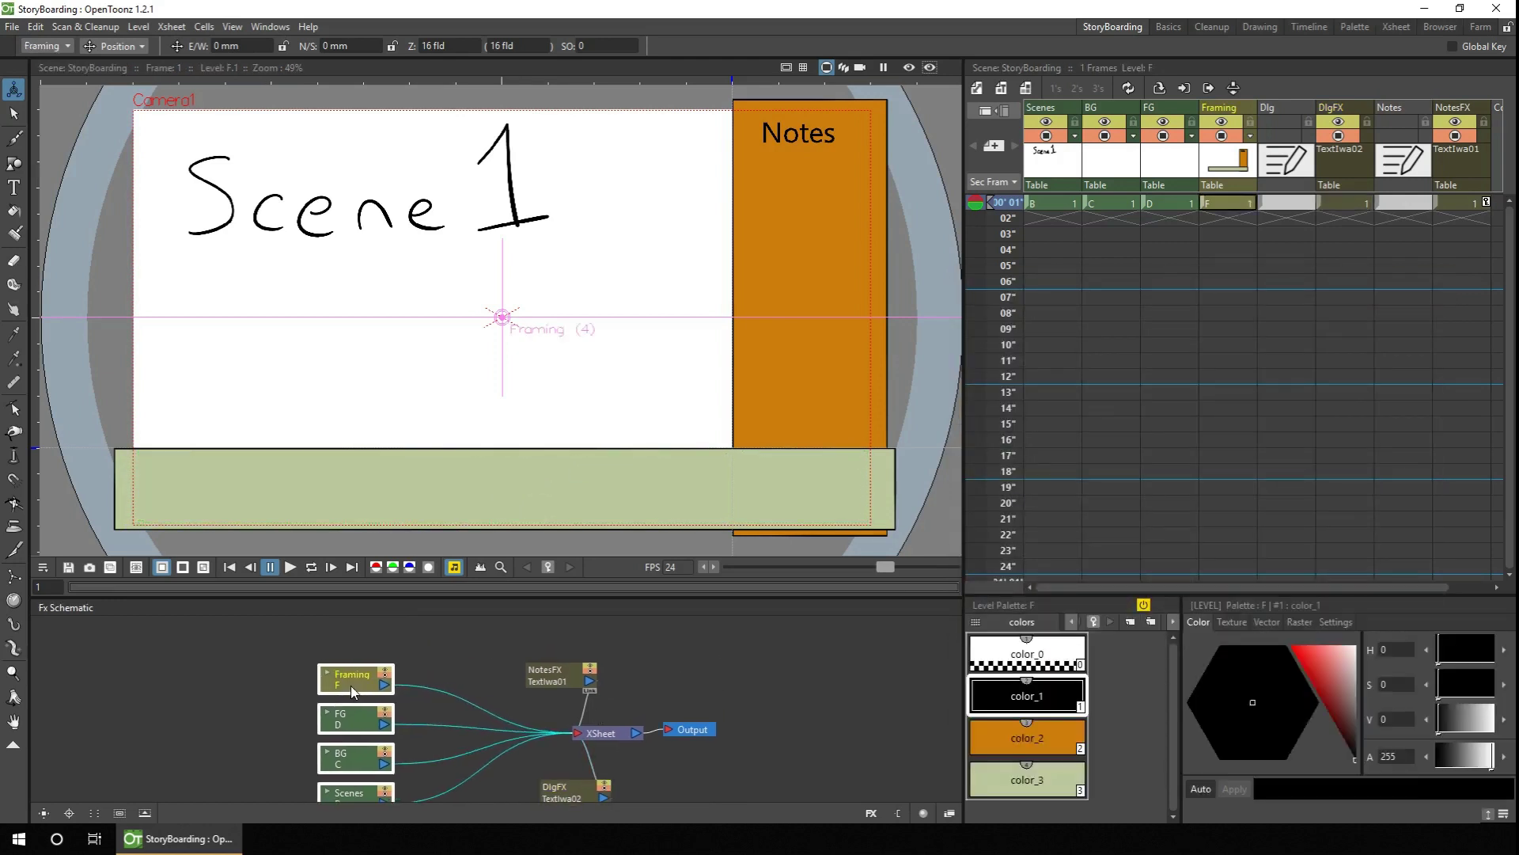
click(748, 676)
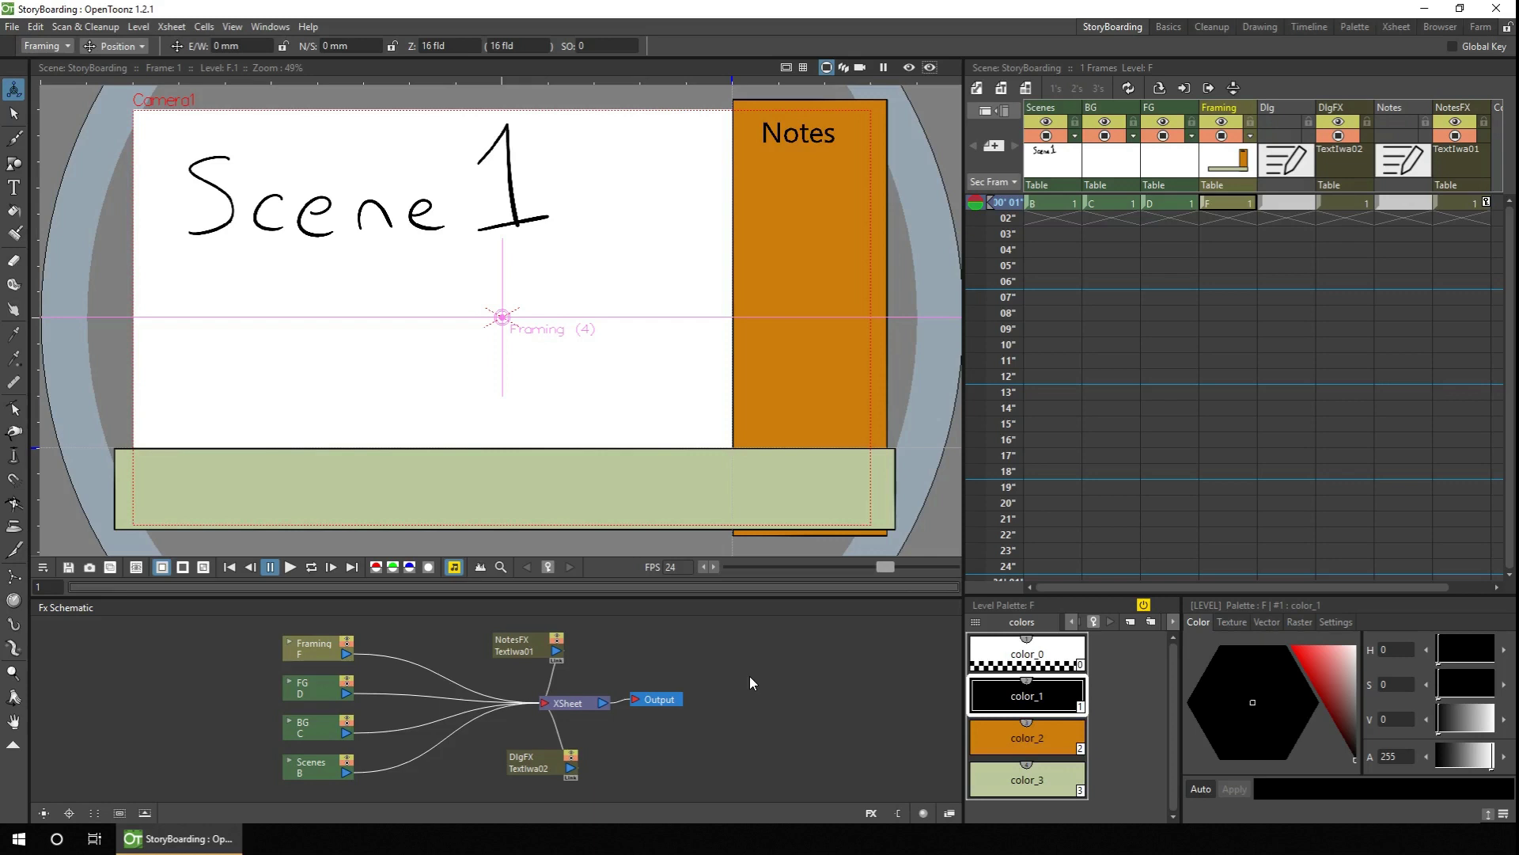
click(12, 26)
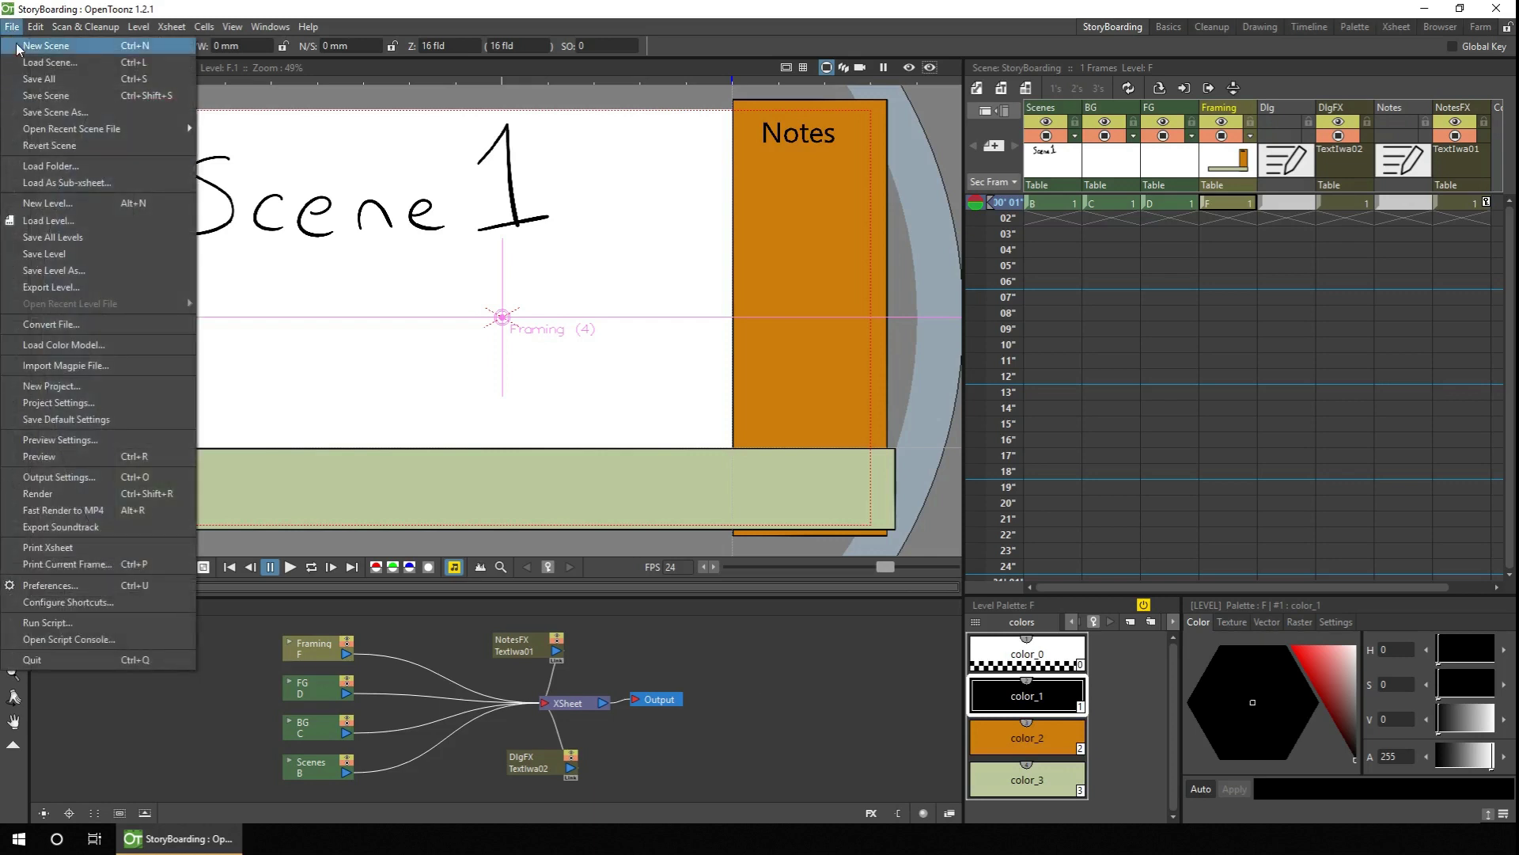
click(106, 586)
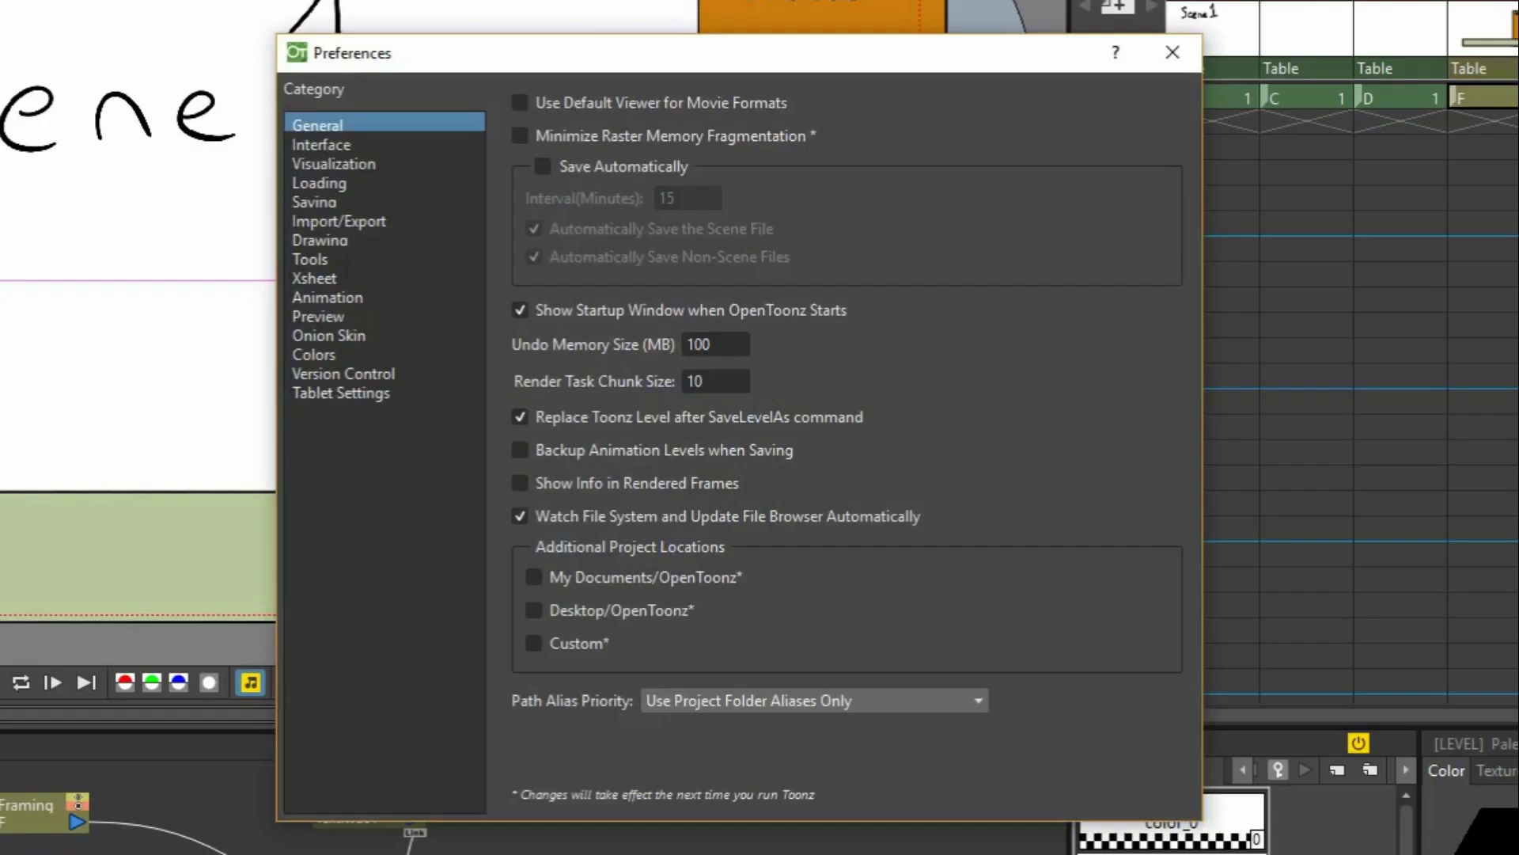
click(334, 239)
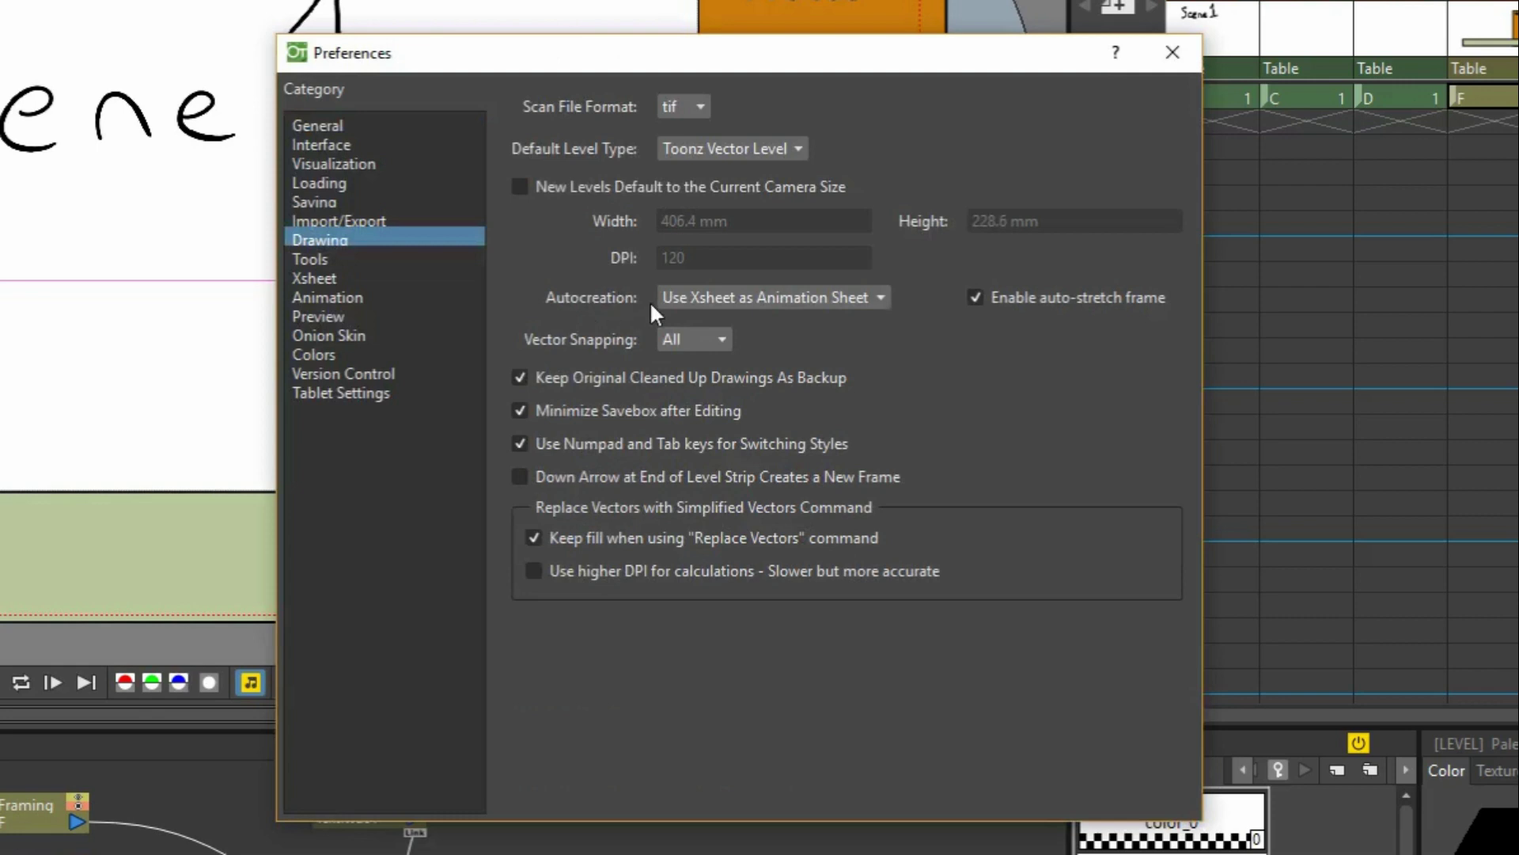
click(695, 298)
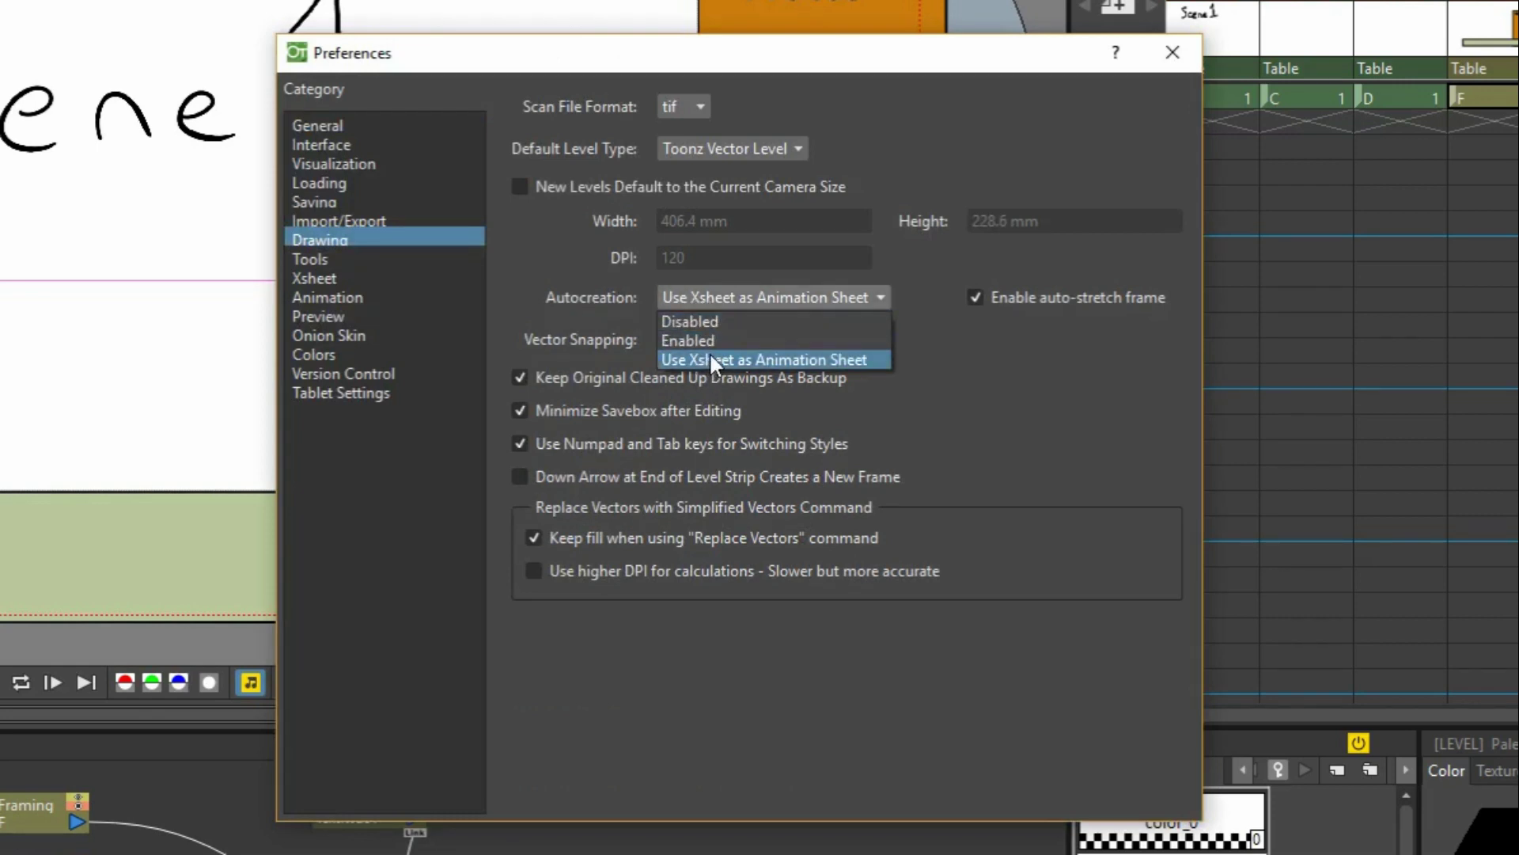
click(709, 358)
click(1167, 62)
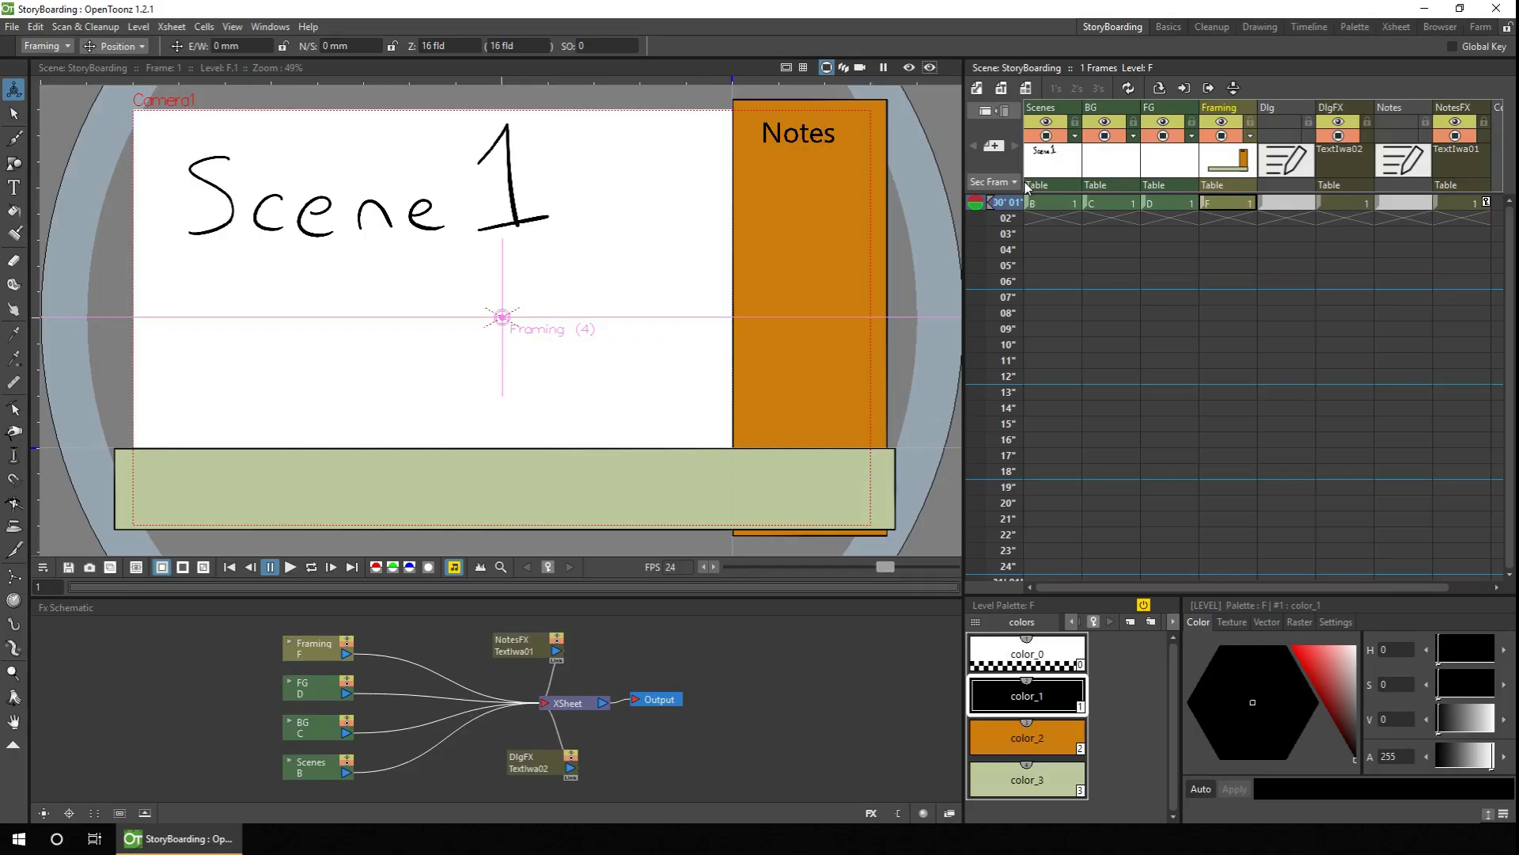
- Try a test brush stroke on the BG drawing at frame 2, then undo it
click(1111, 217)
key(b)
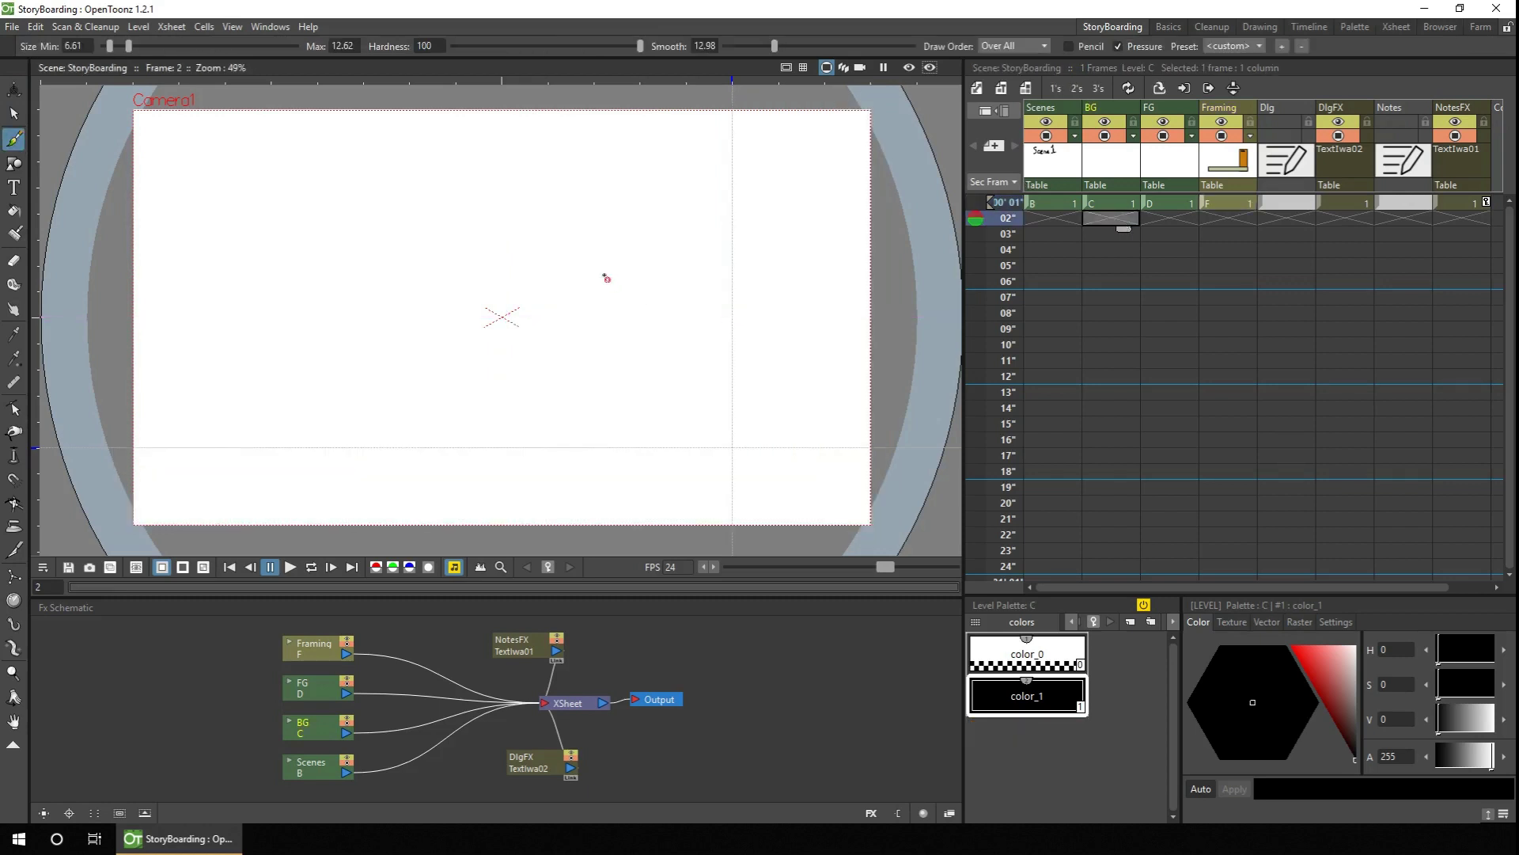
drag(580, 242, 639, 282)
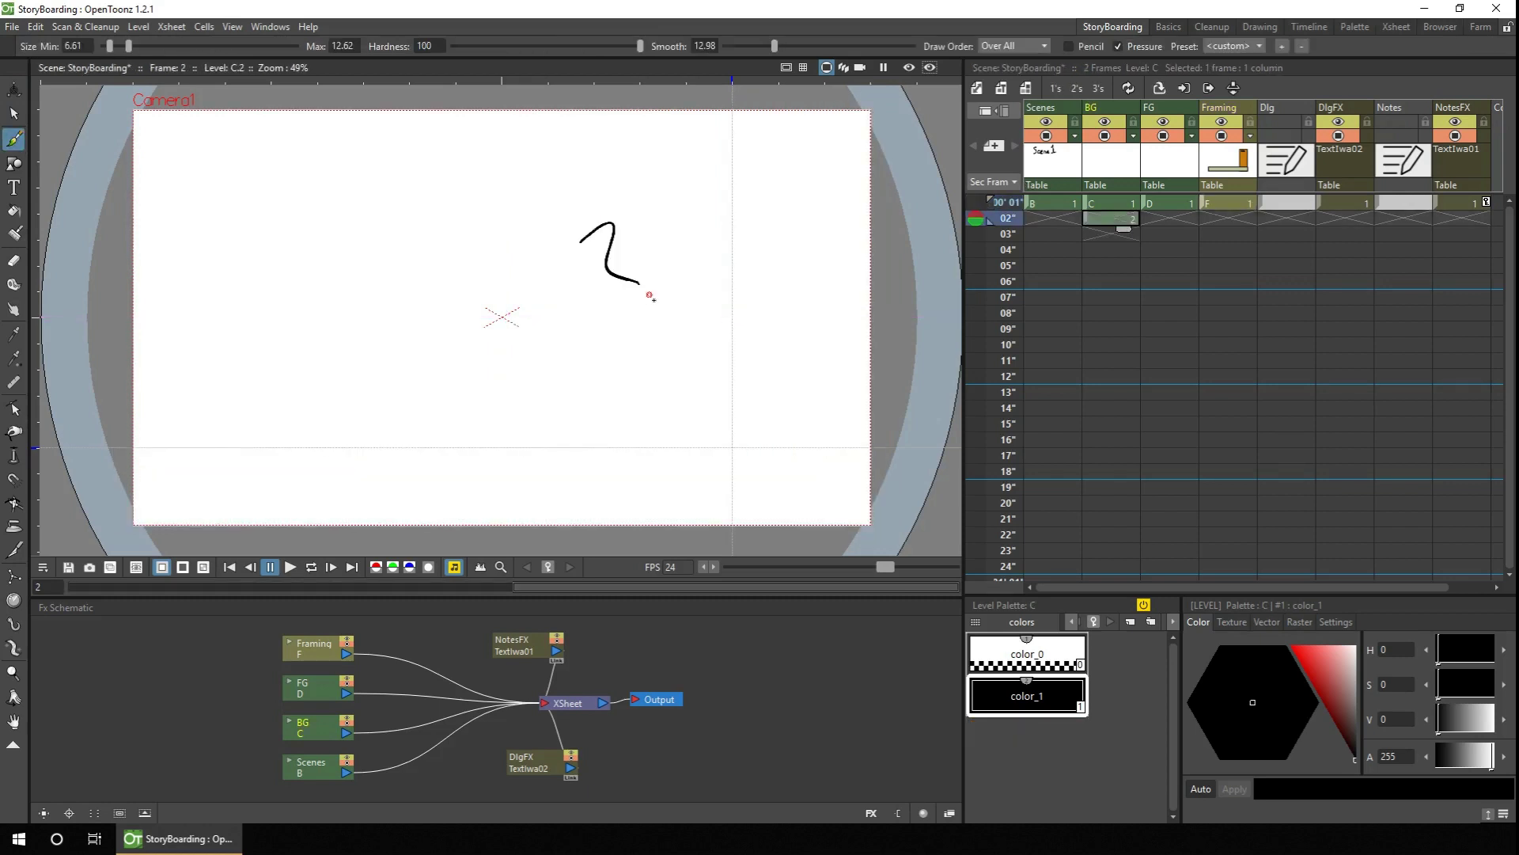
key(ctrl+z)
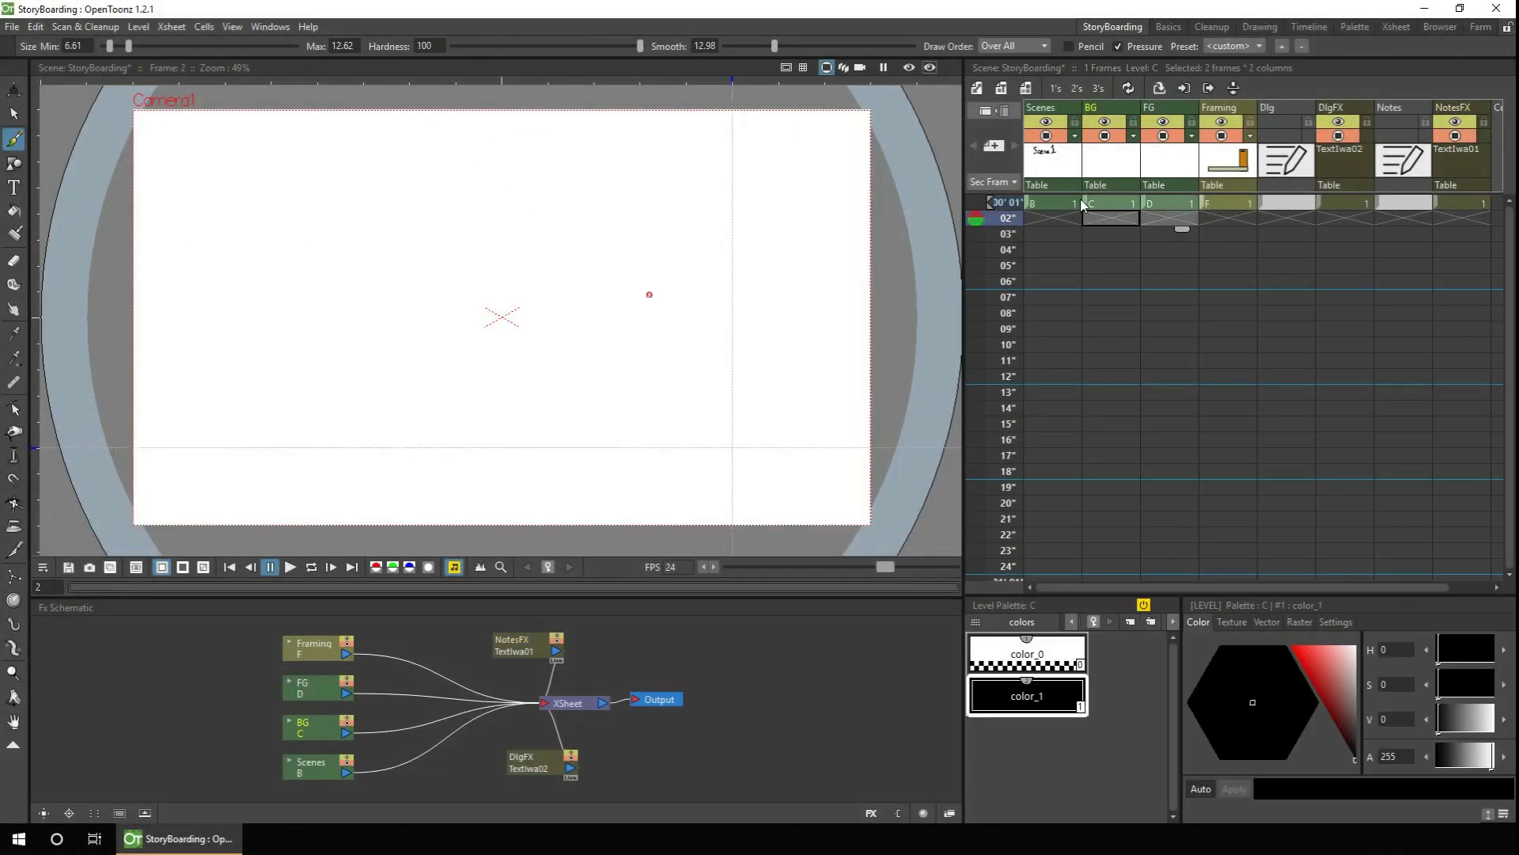
- Extend the Framing, NotesFX and DlgFX columns down to frame 18
click(1228, 203)
mouse_move(1241, 211)
mouse_down()
mouse_move(1253, 513)
mouse_move(1251, 480)
mouse_up()
click(1345, 203)
click(1462, 204)
drag(1474, 213, 1474, 480)
click(1345, 203)
drag(1357, 213, 1352, 482)
- Sketch faint building perspective lines and outlines on BG frame 2, with opacity 61
click(1114, 218)
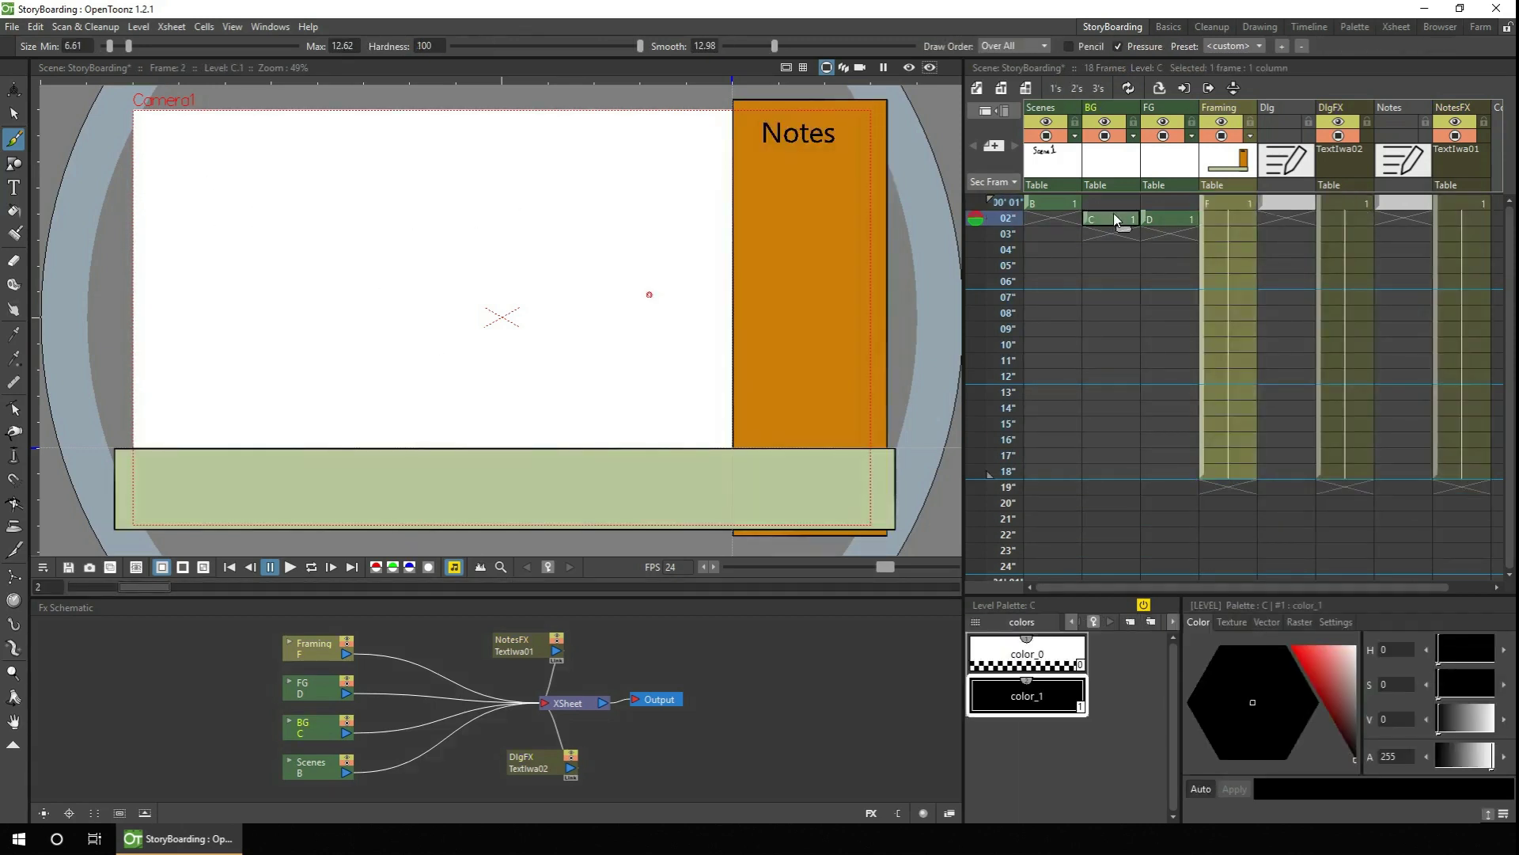
drag(1492, 756, 1466, 756)
drag(511, 243, 682, 360)
drag(1466, 757, 1451, 756)
drag(509, 137, 512, 239)
drag(514, 136, 719, 243)
drag(570, 172, 576, 268)
drag(633, 198, 636, 304)
drag(698, 234, 698, 345)
- With smoothing lowered to 10.64, add doors, windows and a roof line to the buildings
drag(548, 215, 566, 276)
drag(603, 241, 625, 318)
drag(659, 268, 687, 359)
mouse_move(517, 152)
mouse_down()
mouse_move(538, 192)
mouse_move(599, 218)
mouse_up()
drag(638, 209, 658, 241)
drag(775, 46, 765, 46)
drag(704, 245, 724, 274)
- Sketch a second building at upper left with doors and windows, plus left-edge buildings
drag(218, 241, 390, 231)
drag(376, 139, 390, 231)
mouse_move(202, 154)
mouse_down()
mouse_move(220, 241)
mouse_move(376, 139)
mouse_up()
mouse_move(288, 150)
mouse_down()
mouse_move(307, 236)
mouse_move(333, 173)
mouse_up()
drag(355, 193, 375, 229)
drag(172, 247, 135, 285)
drag(168, 163, 172, 247)
mouse_move(137, 137)
mouse_down()
mouse_move(164, 158)
mouse_move(136, 215)
mouse_up()
- Add a blue colour style and paint the sky with a size-100 brush
click(1130, 622)
click(1223, 719)
click(1320, 653)
drag(126, 46, 203, 47)
mouse_move(356, 119)
mouse_down()
mouse_move(440, 163)
mouse_move(420, 190)
mouse_move(495, 198)
mouse_up()
- Add a green style for the ground, finish the right sky in blue, and save
click(1129, 622)
click(1236, 677)
drag(203, 47, 277, 47)
mouse_move(146, 326)
mouse_down()
mouse_move(127, 439)
mouse_move(245, 258)
mouse_move(492, 245)
mouse_up()
click(1027, 738)
drag(656, 118, 736, 136)
key(ctrl+s)
- Draw the fountain basin and water spray on the BG drawing
click(1170, 220)
click(14, 138)
click(1111, 220)
drag(367, 324, 346, 325)
drag(301, 332, 298, 354)
- Draw five stick figures beside the fountain on the FG drawing
click(1170, 220)
drag(410, 309, 415, 308)
drag(414, 337, 408, 369)
drag(408, 370, 400, 389)
drag(409, 372, 420, 390)
drag(412, 343, 395, 358)
drag(414, 342, 374, 318)
drag(370, 342, 369, 378)
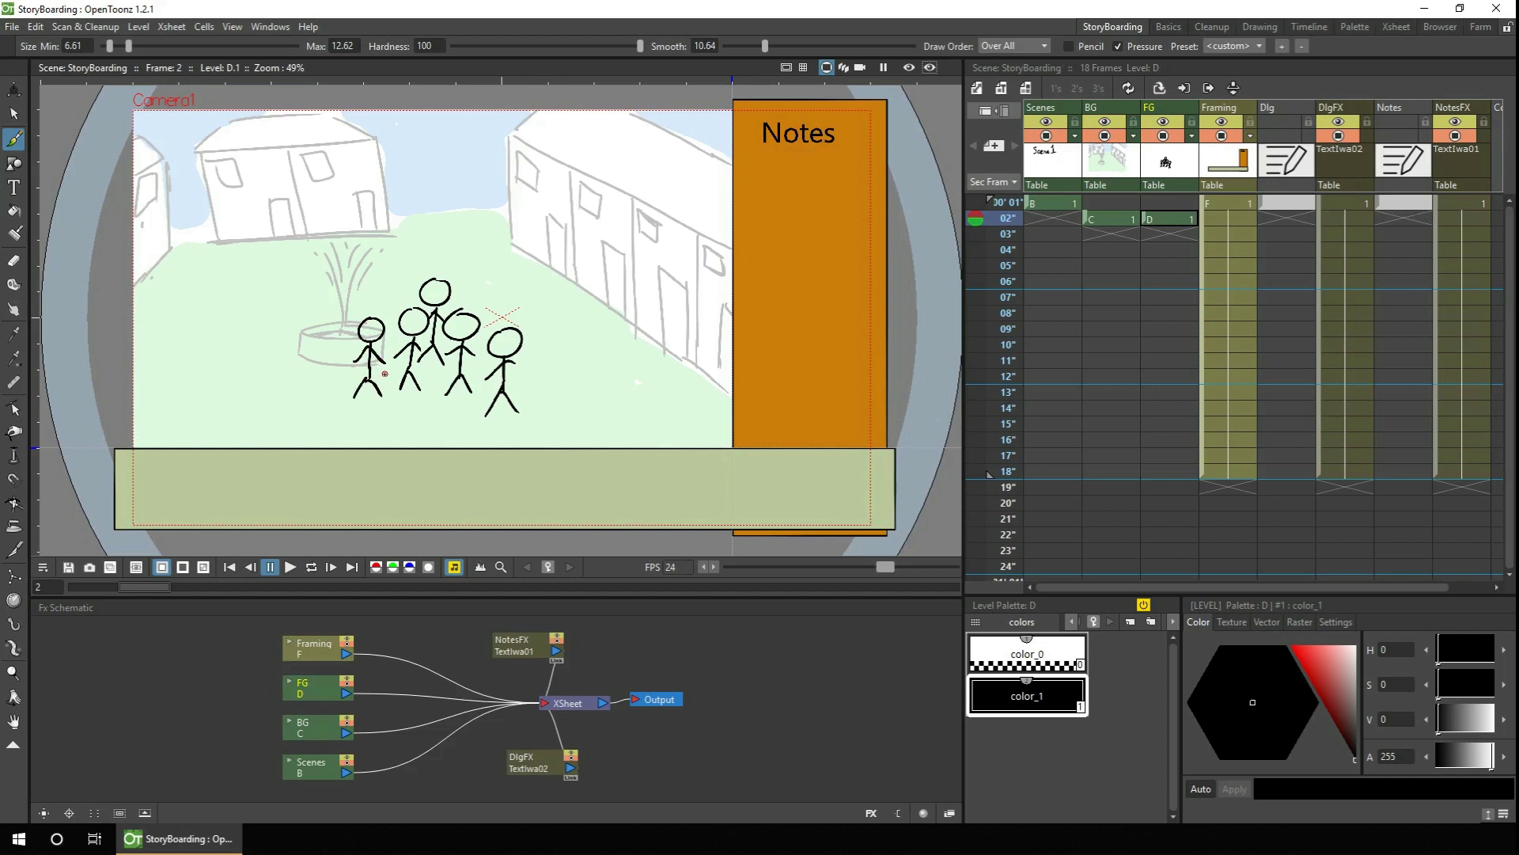
- Write the camera note 'Slow truc' at frame 2 and extend the background drawing
drag(1403, 203, 1402, 220)
double_click(1402, 219)
text(Slow truc)
drag(1287, 203, 1287, 235)
click(1111, 219)
drag(1133, 228, 1124, 239)
- With the Animate tool on all properties, enlarge the frame-3 background and shift it left
click(1168, 234)
click(1105, 235)
click(13, 91)
click(117, 46)
click(104, 158)
drag(486, 332, 472, 346)
drag(406, 393, 497, 356)
drag(576, 295, 574, 298)
click(1286, 234)
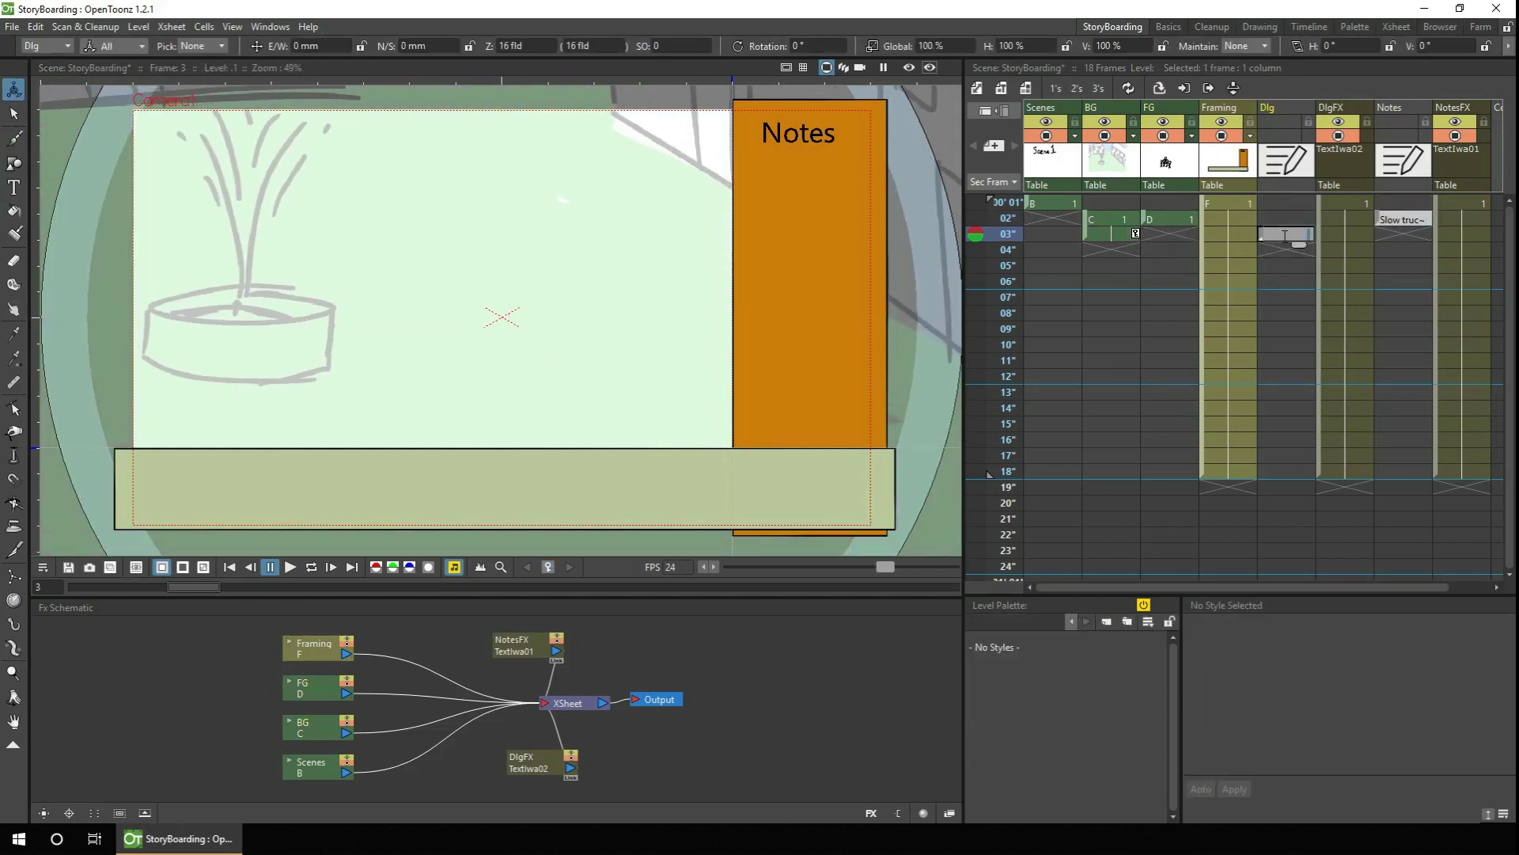
- Type the dialogue line 'I'd like to' in the Dlg cell at frame 3, held to frame 5
drag(1299, 245, 1299, 271)
double_click(1286, 236)
text(I'd like to)
key(Return)
double_click(1285, 235)
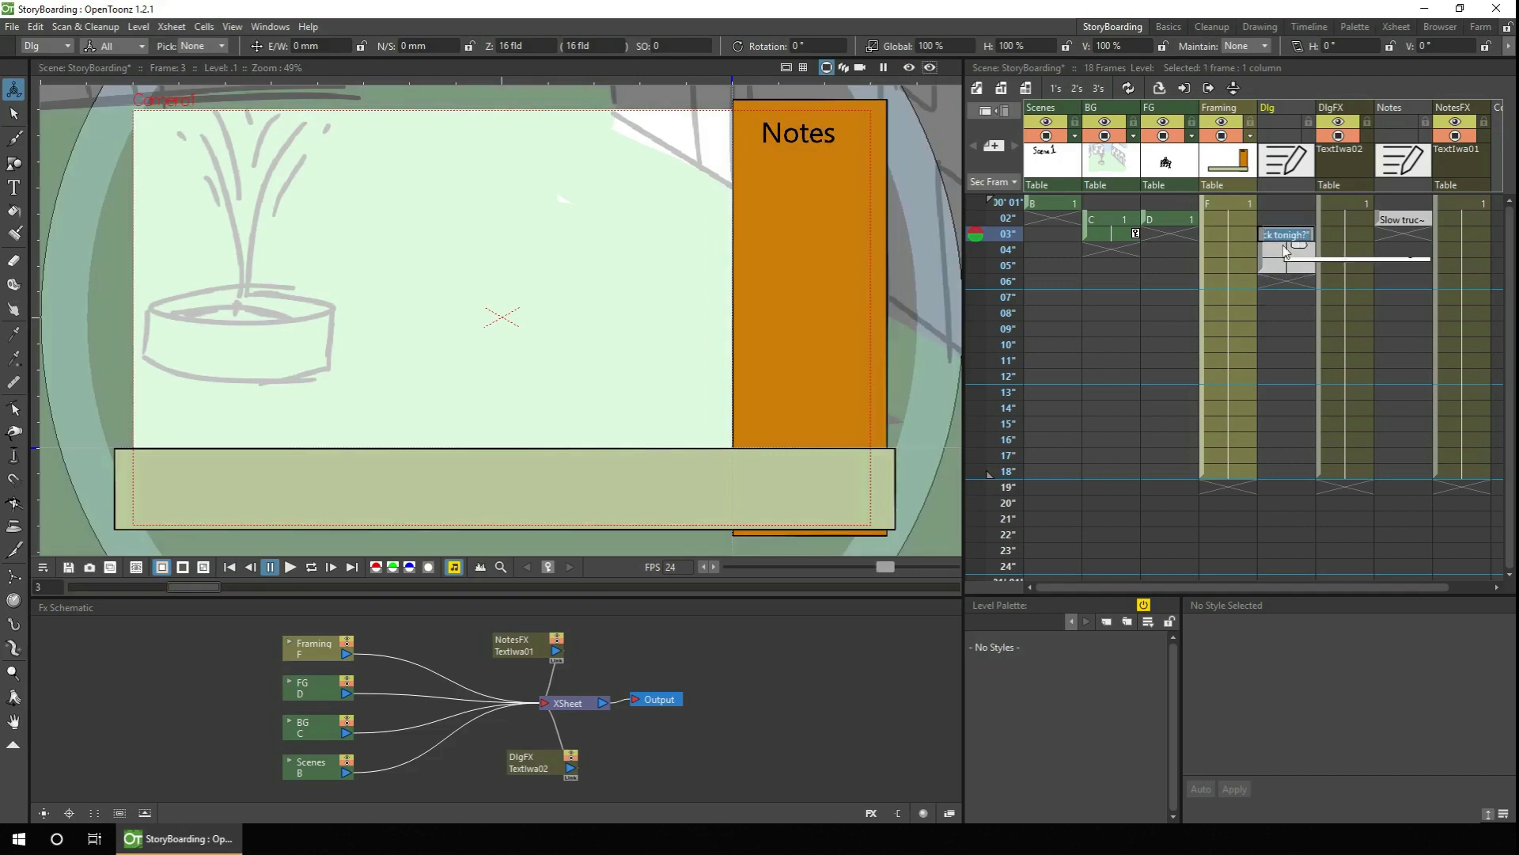
- Set the DlgFX font size to 20 and refresh the rendered preview
click(1228, 235)
click(909, 67)
double_click(527, 766)
double_click(1368, 560)
text(20)
right_click(751, 356)
click(825, 487)
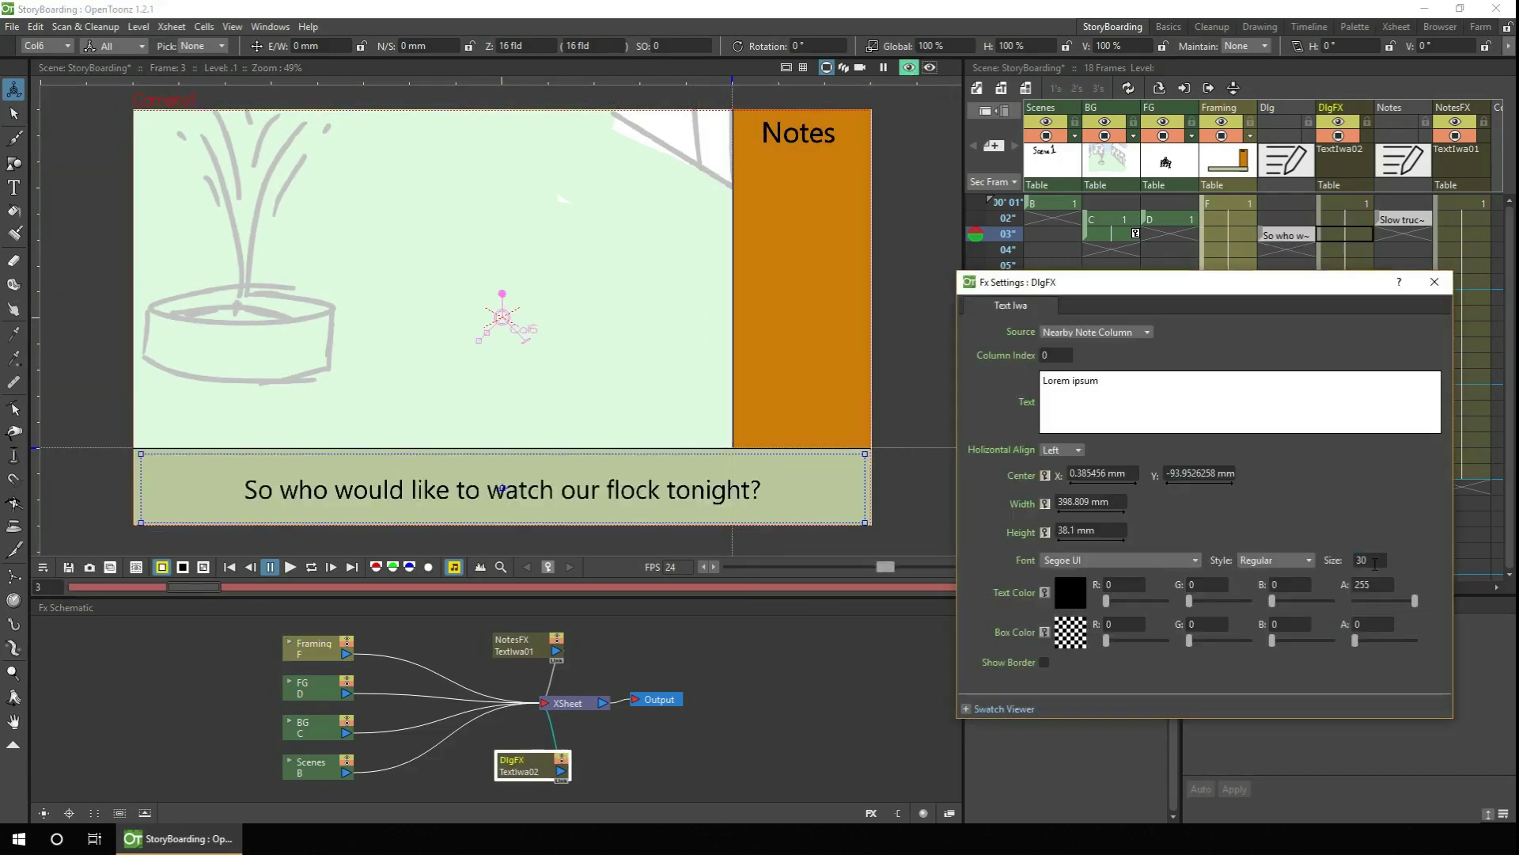
click(1435, 282)
click(909, 67)
- Brush-draw stick figures with heads, bodies, arms and legs on FG frame 3
click(1168, 234)
click(13, 139)
drag(526, 198, 540, 192)
key(ctrl+z)
drag(526, 291, 526, 304)
drag(526, 302, 503, 360)
drag(525, 305, 543, 353)
drag(623, 192, 622, 188)
drag(588, 271, 642, 255)
drag(614, 235, 615, 301)
drag(613, 309, 605, 346)
drag(613, 309, 628, 346)
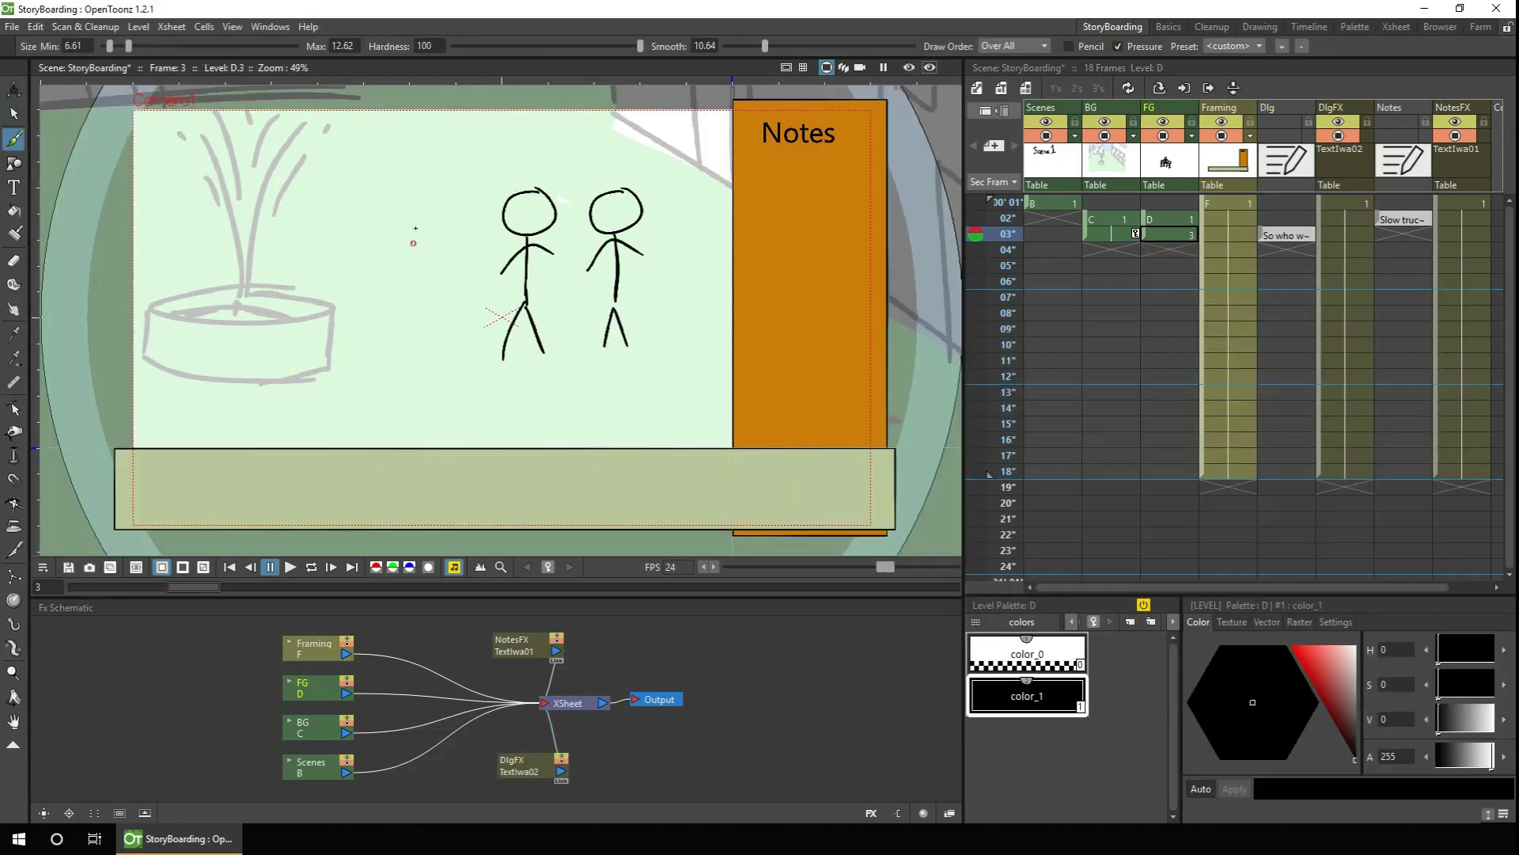
- Add a new red colour style for marking the speaker
click(1130, 622)
click(1306, 664)
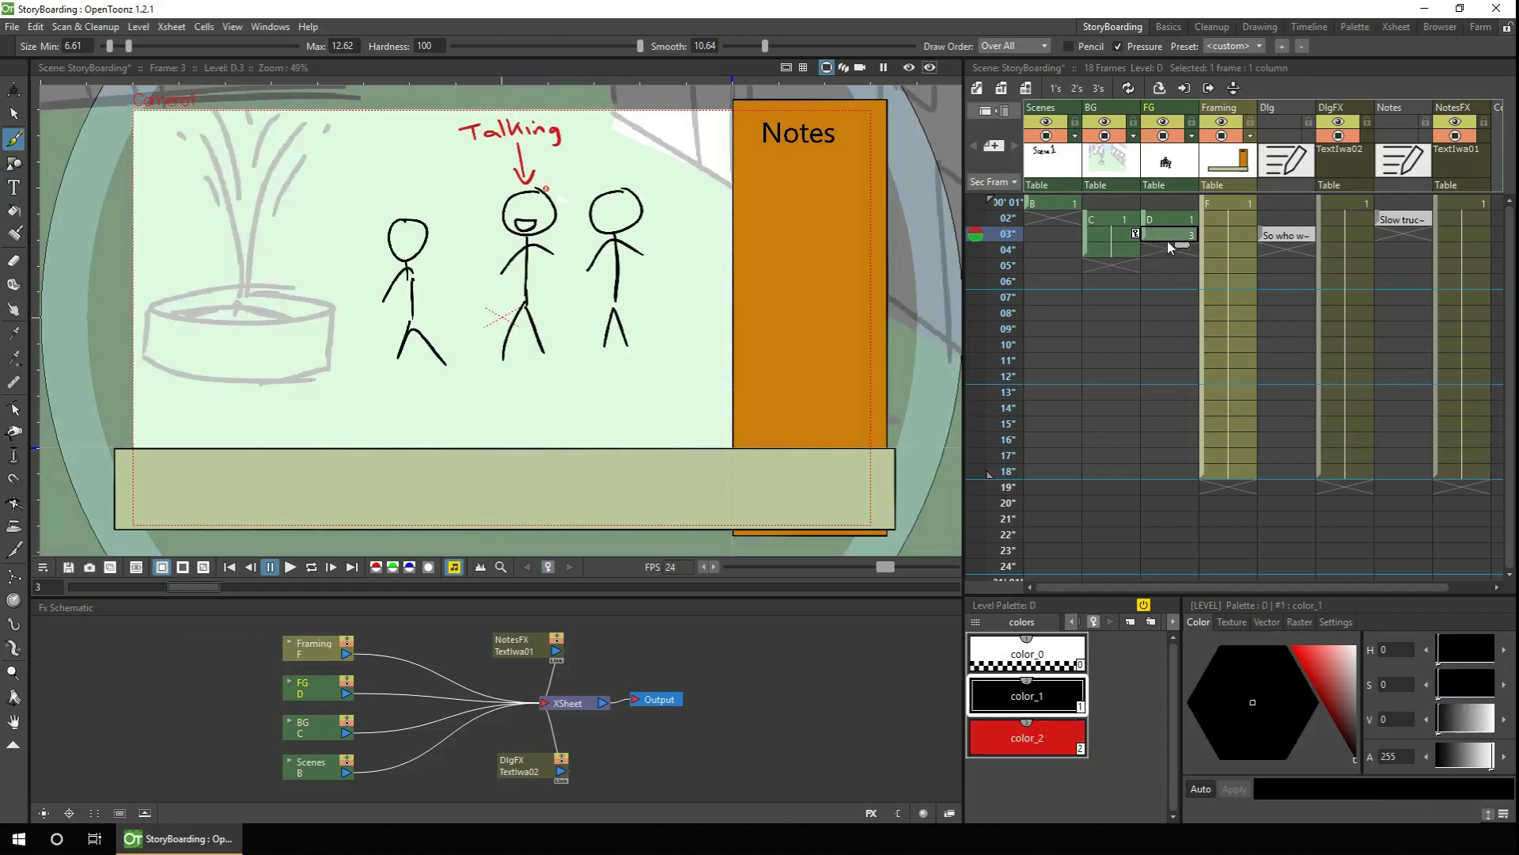
key(s)
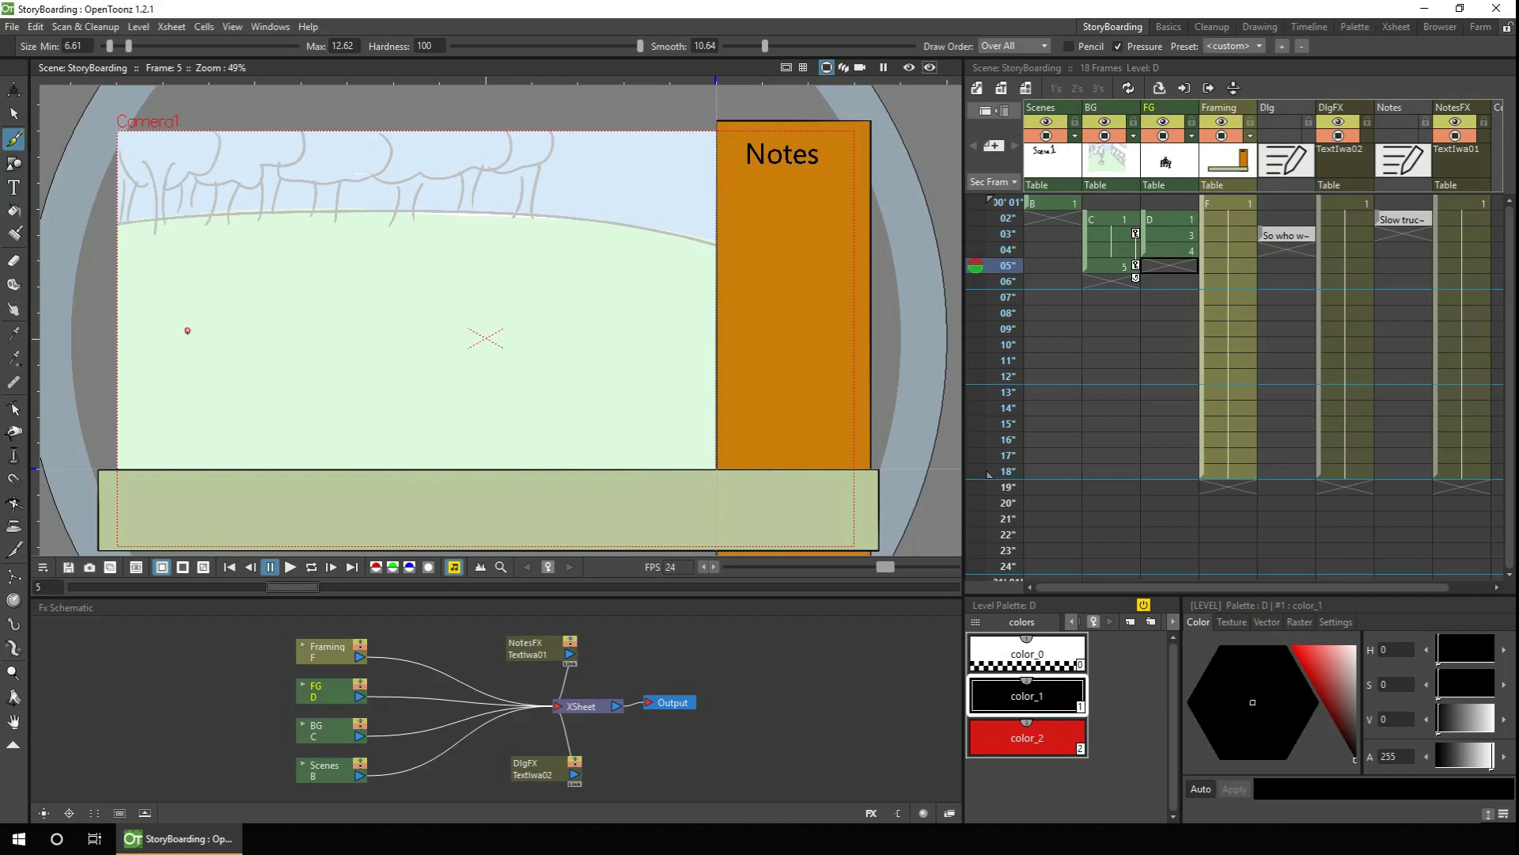
- Draw two woolly sheep with legs on FG frame 5
drag(192, 344, 196, 339)
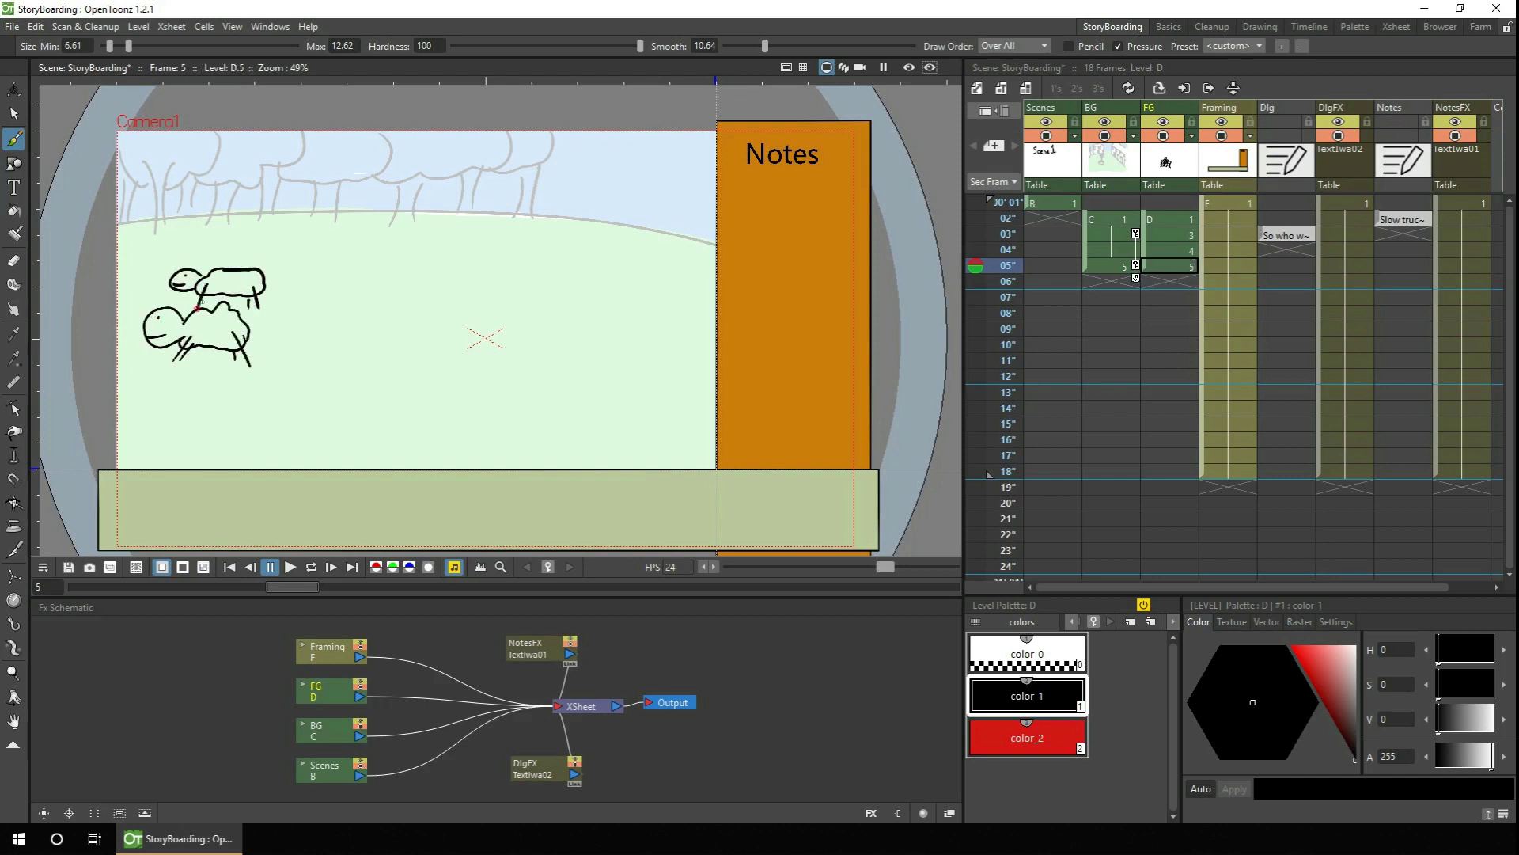
drag(435, 323, 451, 335)
drag(434, 336, 434, 359)
drag(432, 359, 417, 386)
drag(432, 359, 452, 391)
drag(413, 297, 395, 273)
drag(405, 269, 399, 265)
drag(409, 315, 383, 328)
drag(414, 321, 397, 343)
- Copy the figure from frame 5 and paste it into FG frame 6
click(1170, 283)
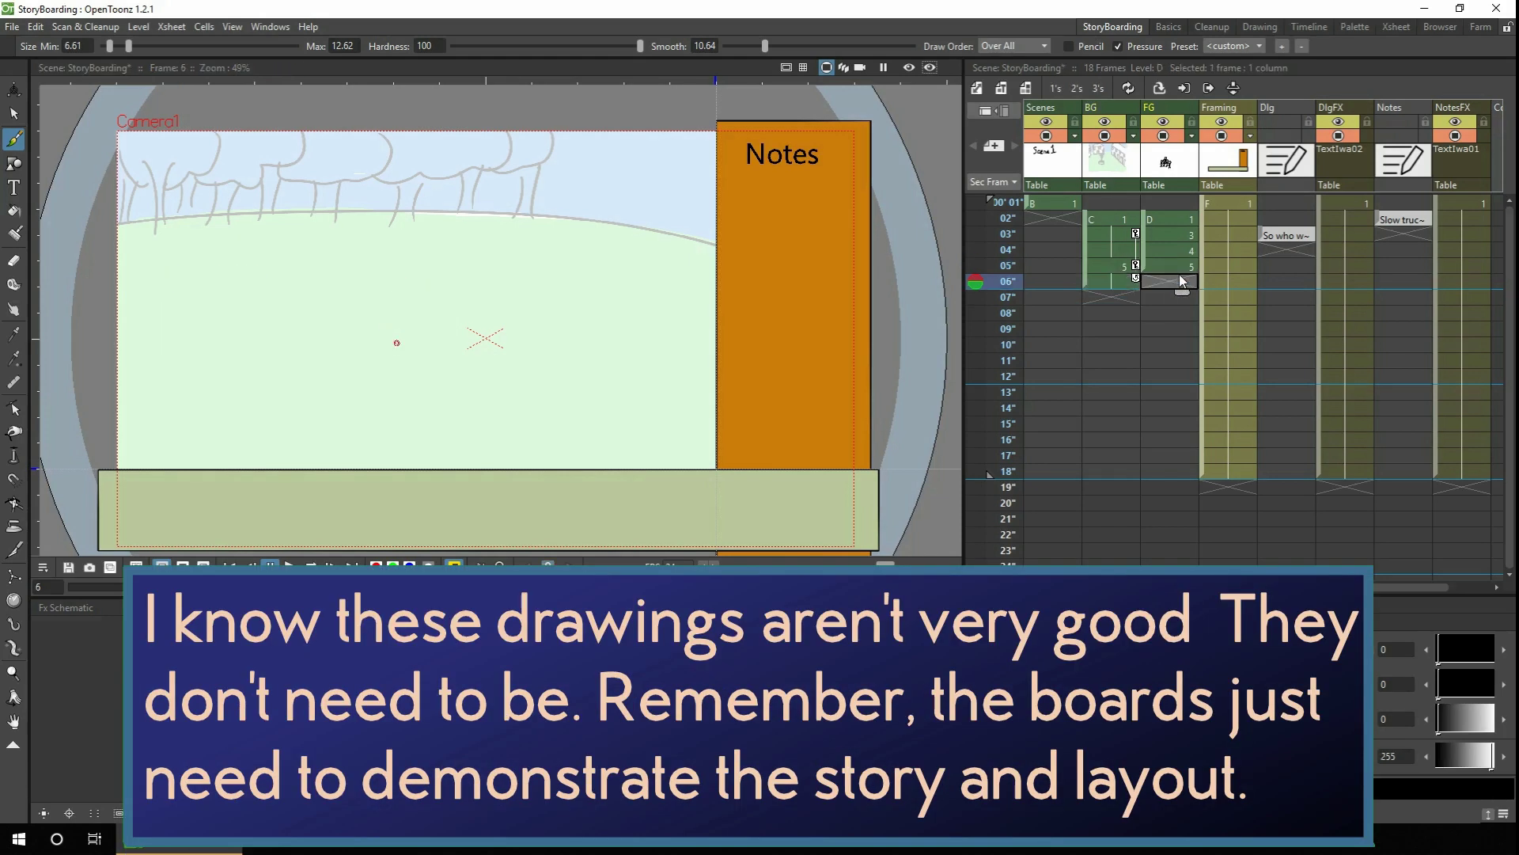
click(1169, 266)
click(14, 114)
drag(93, 221, 488, 454)
key(ctrl+c)
click(1169, 282)
key(ctrl+v)
- Erase parts of the pasted figure and redraw it as a child, moved up and left
click(14, 260)
drag(438, 298, 434, 305)
click(14, 114)
drag(392, 265, 480, 405)
drag(435, 336, 375, 302)
- Duplicate the child figure several times and arrange the copies into a crowd
click(14, 139)
click(14, 114)
drag(662, 264, 711, 362)
key(ctrl+c)
key(ctrl+v)
drag(687, 317, 673, 292)
drag(625, 248, 668, 444)
key(ctrl+v)
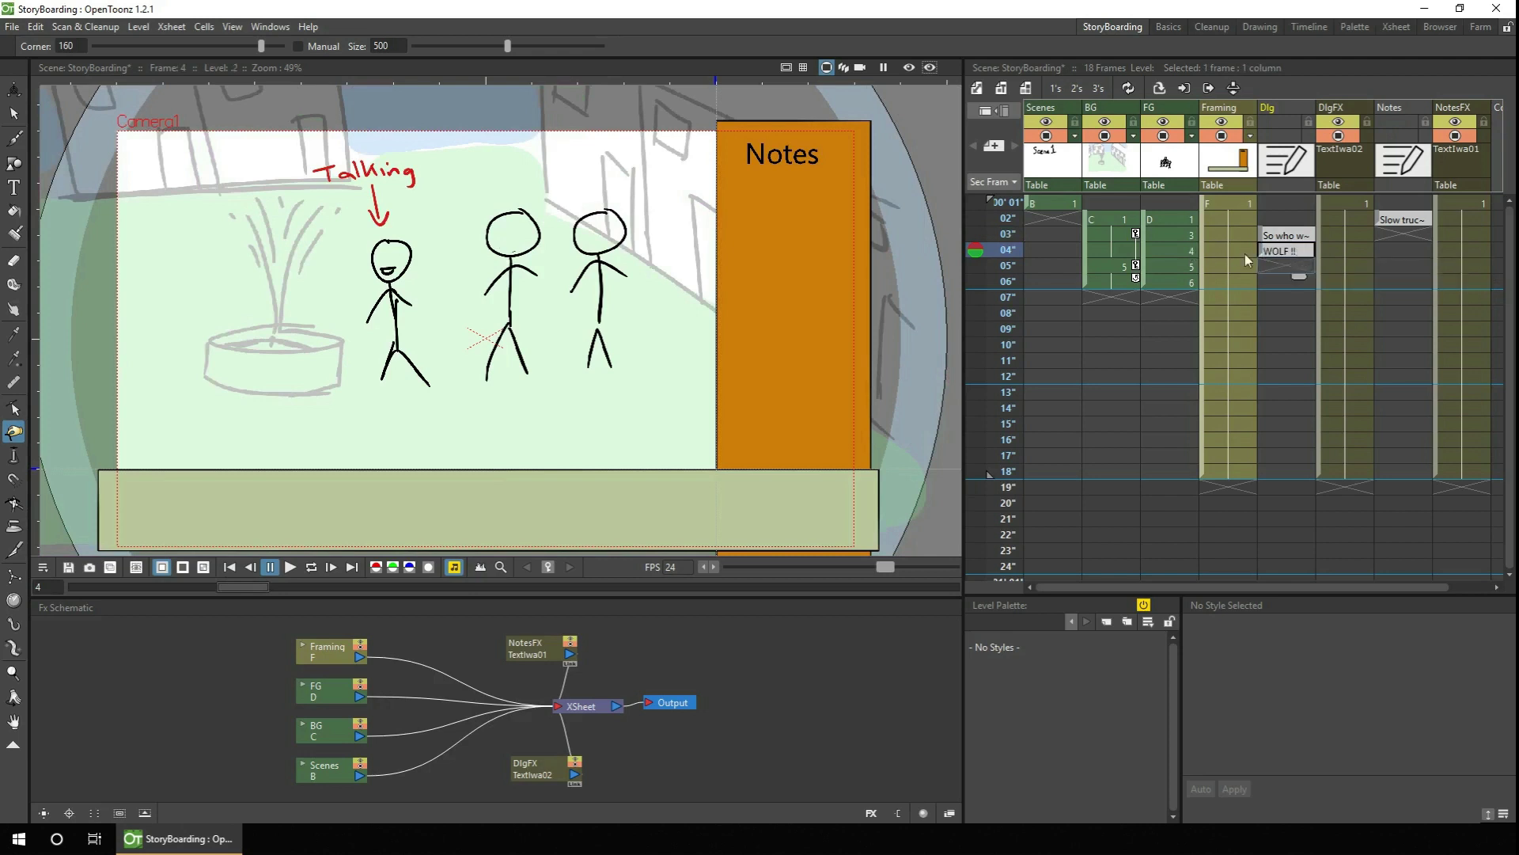
- Shift both dialogue cells down one frame and hold the flock line through frames 4–5
mouse_move(1260, 249)
mouse_down()
mouse_move(1263, 263)
mouse_move(1283, 254)
mouse_move(1266, 269)
mouse_up()
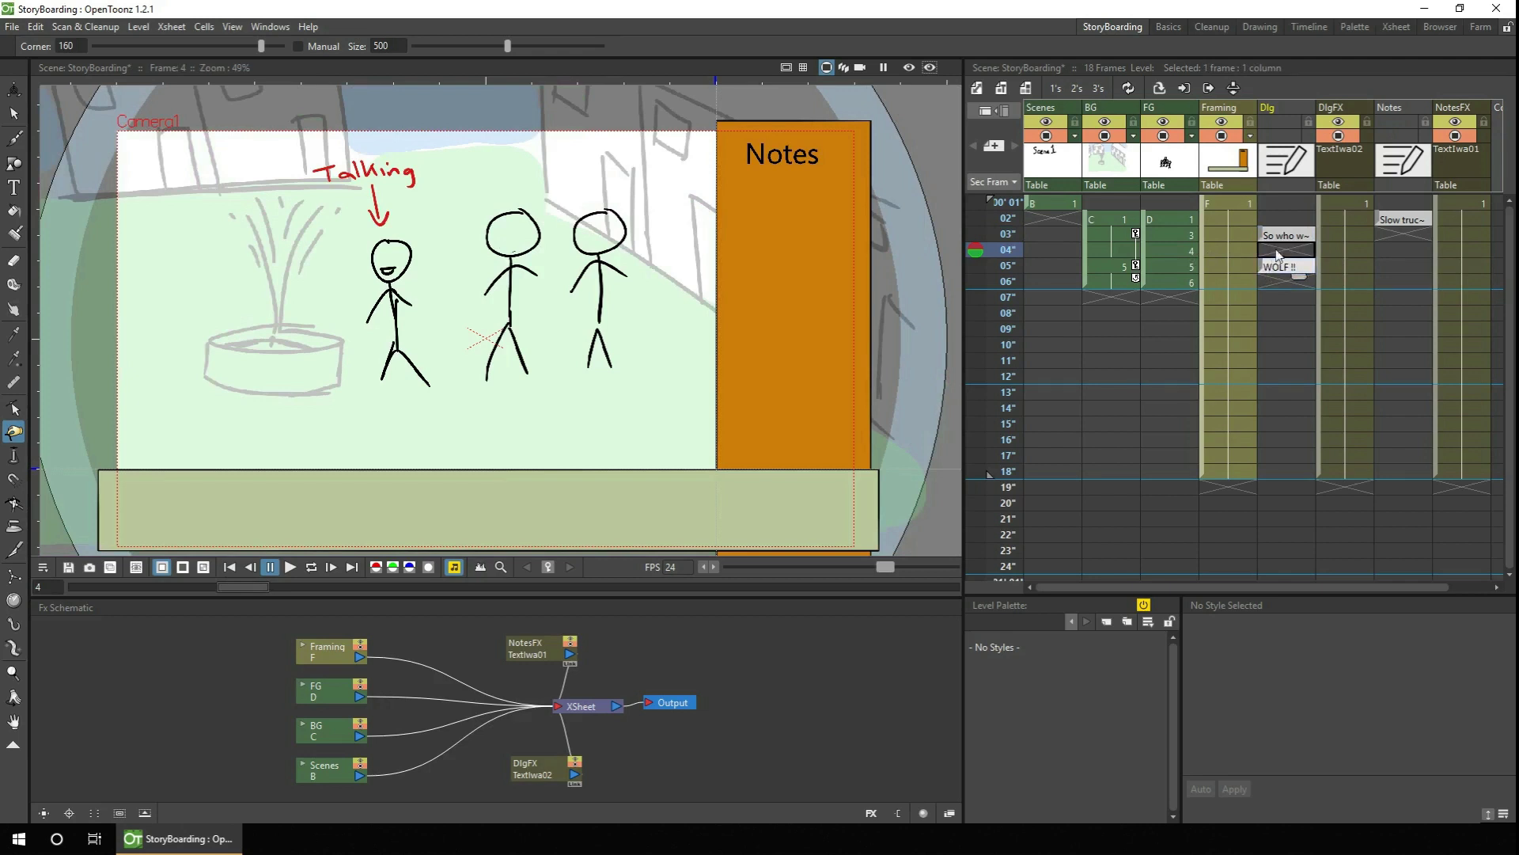
click(1289, 236)
drag(1301, 253, 1298, 262)
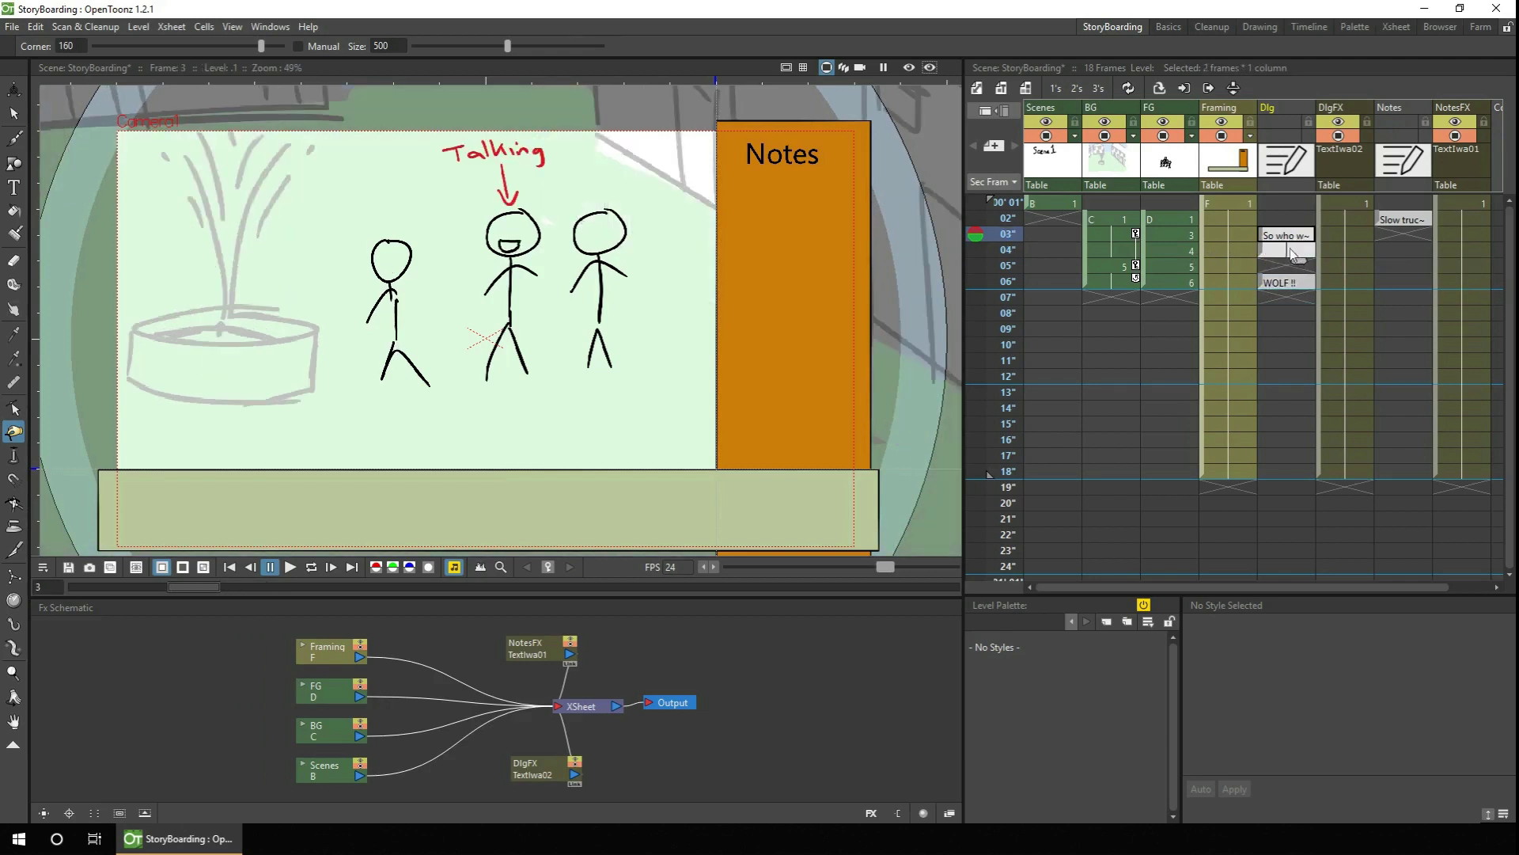
double_click(1290, 251)
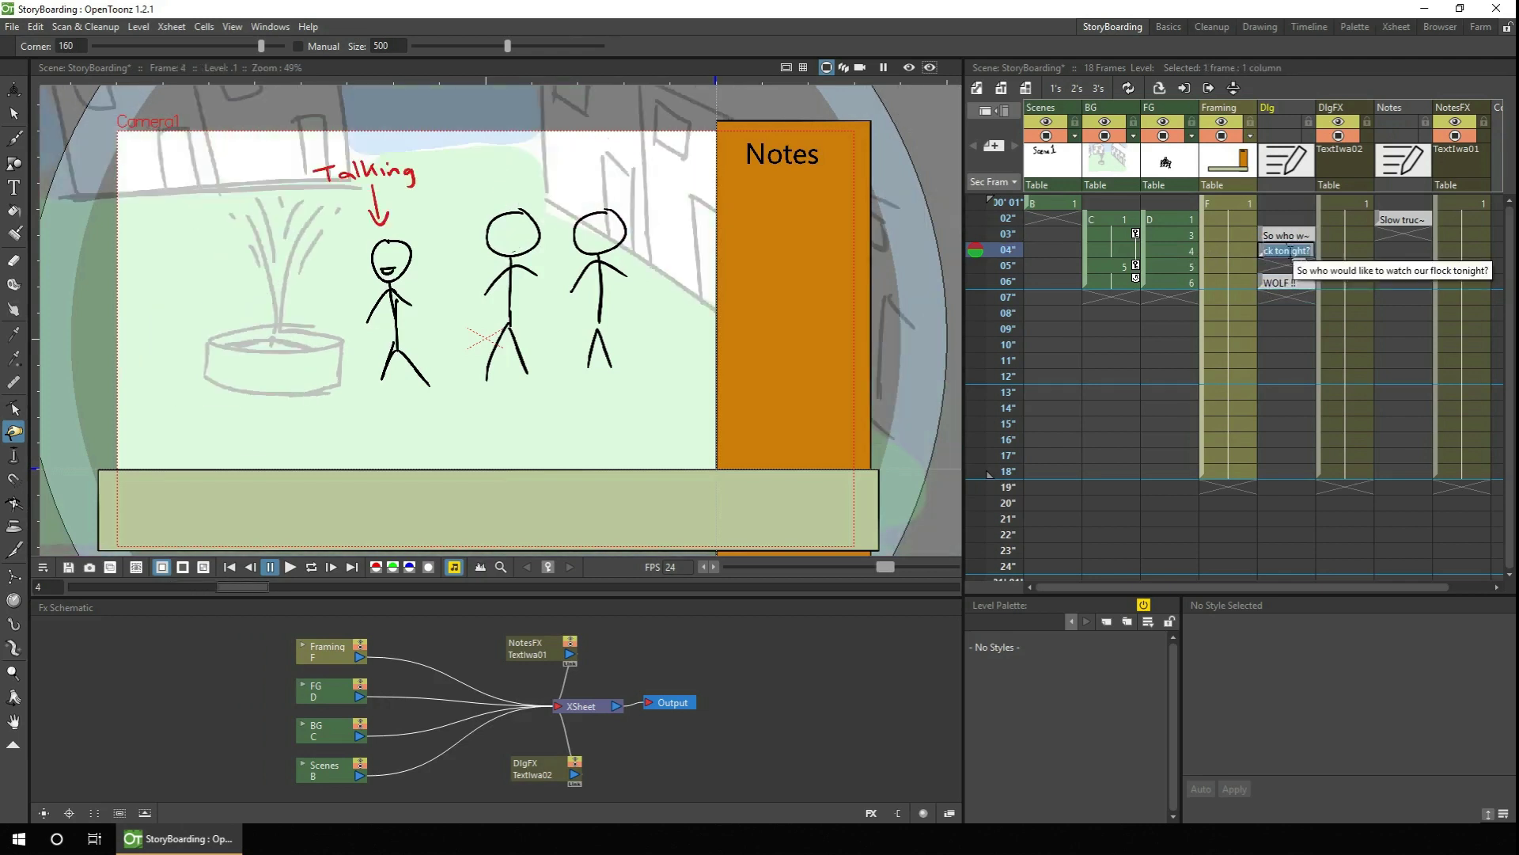
key(apostrophe)
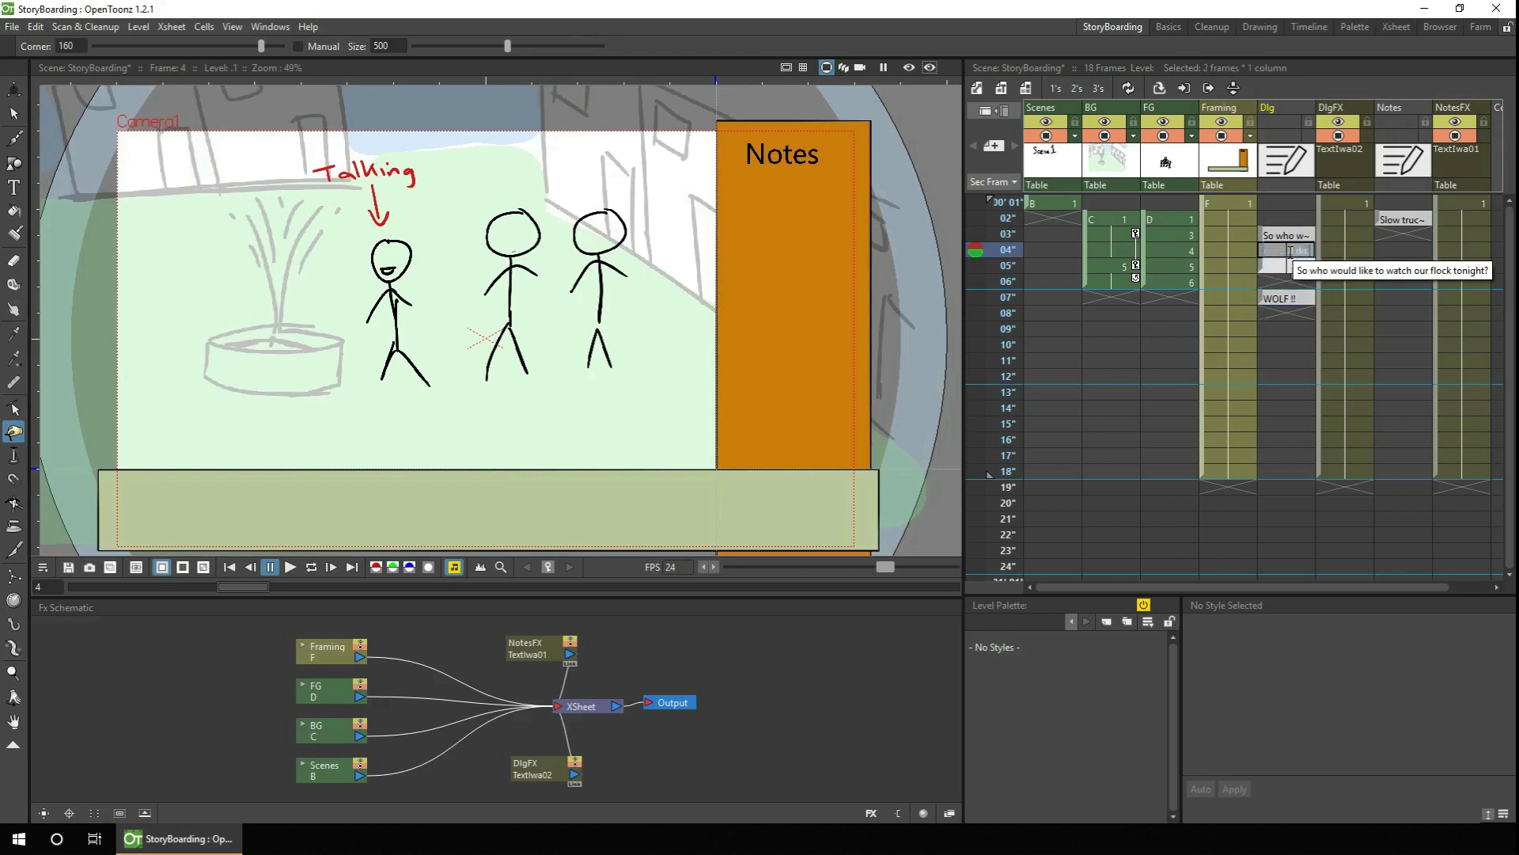
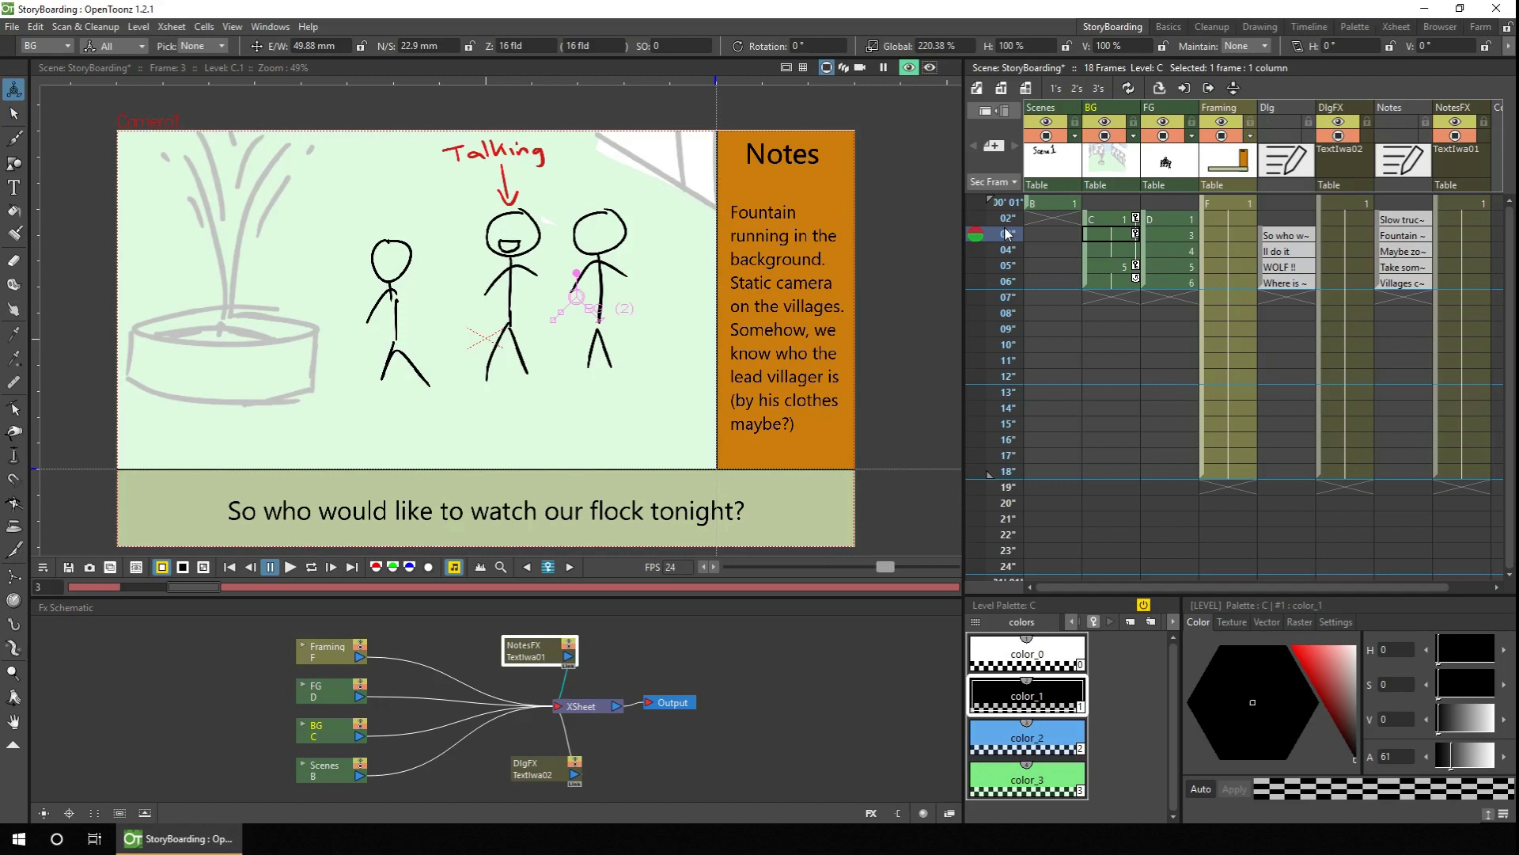
- Change the frame 4 dialogue from 'Il do it' to 'I will do it', then move to frame 5
click(1004, 251)
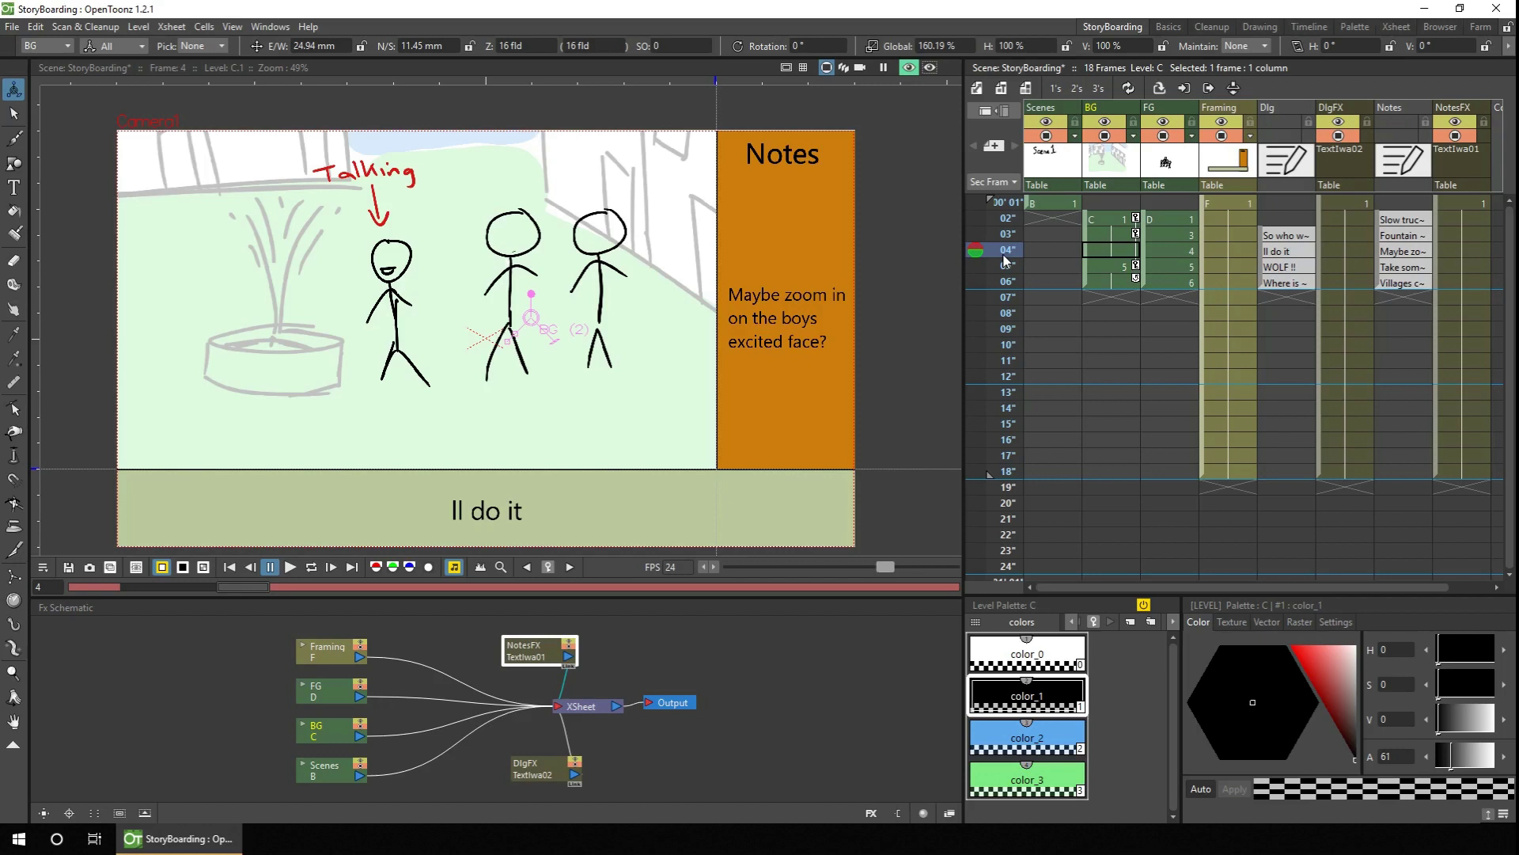
double_click(1277, 251)
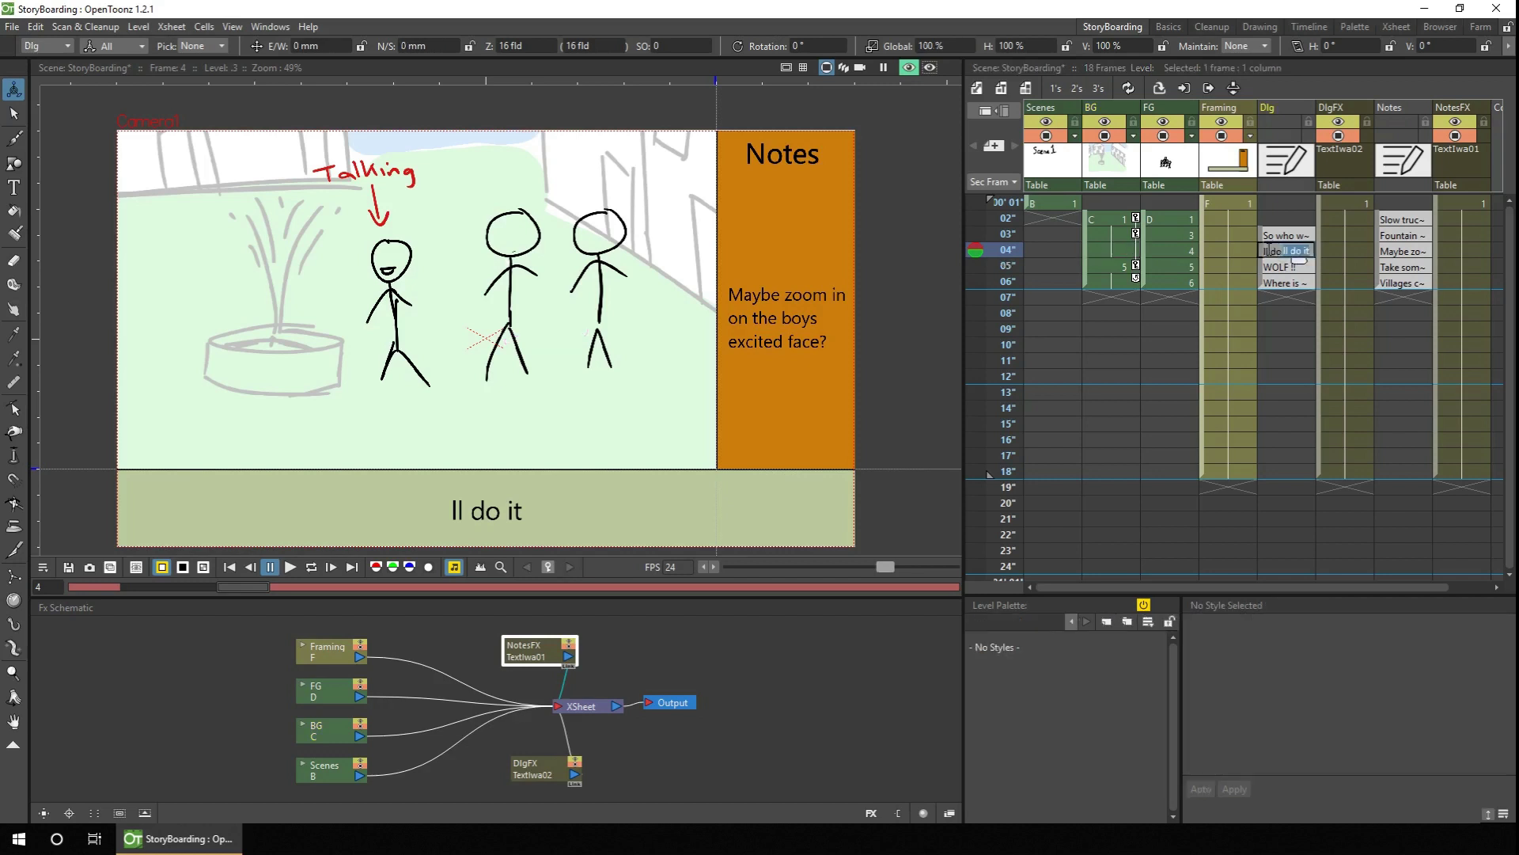
click(1279, 252)
text(wi)
key(Return)
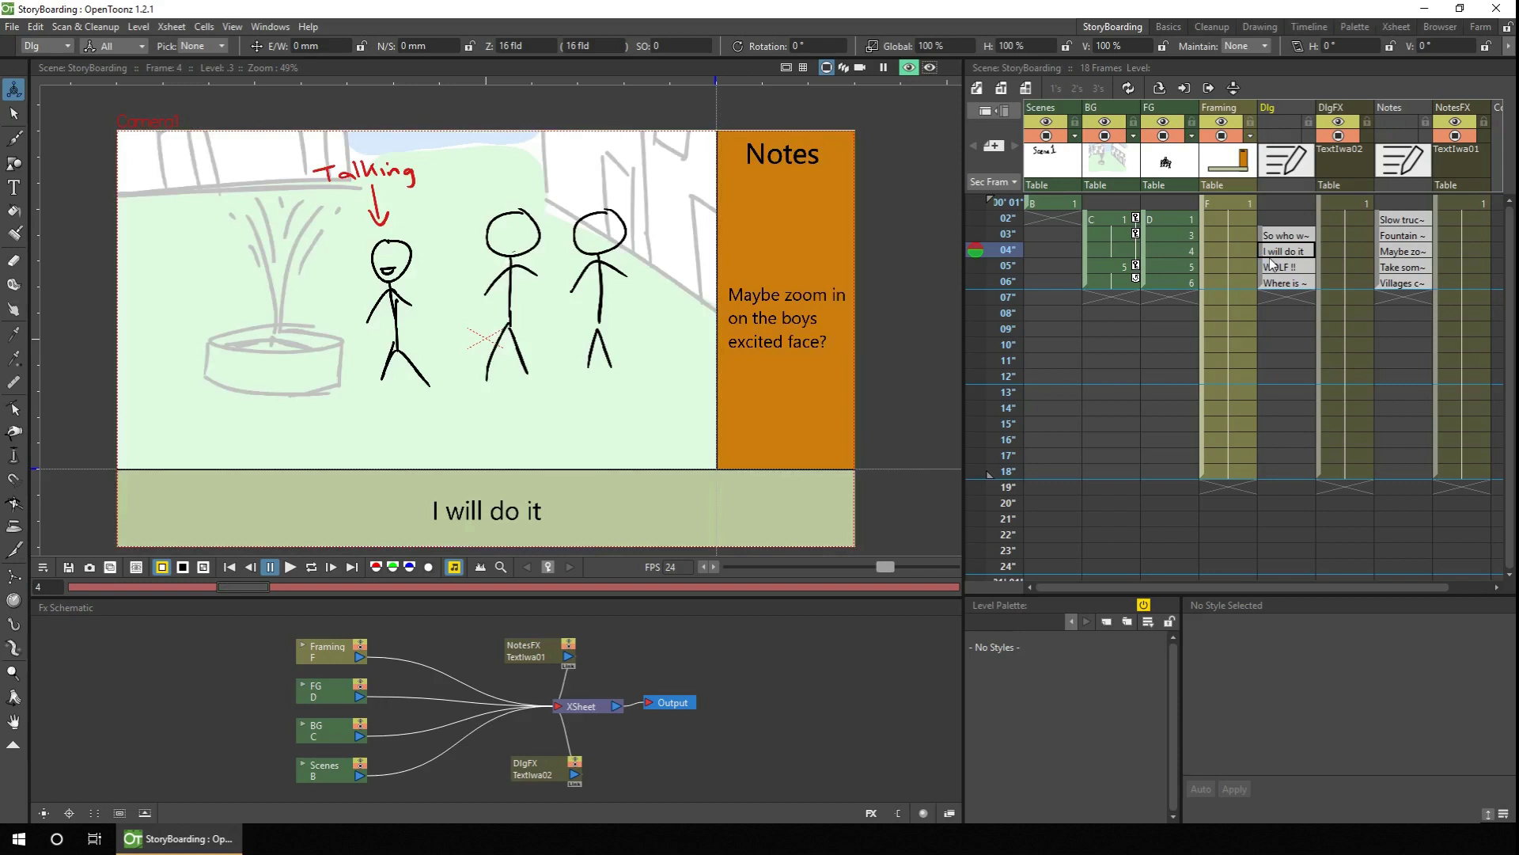
click(1011, 267)
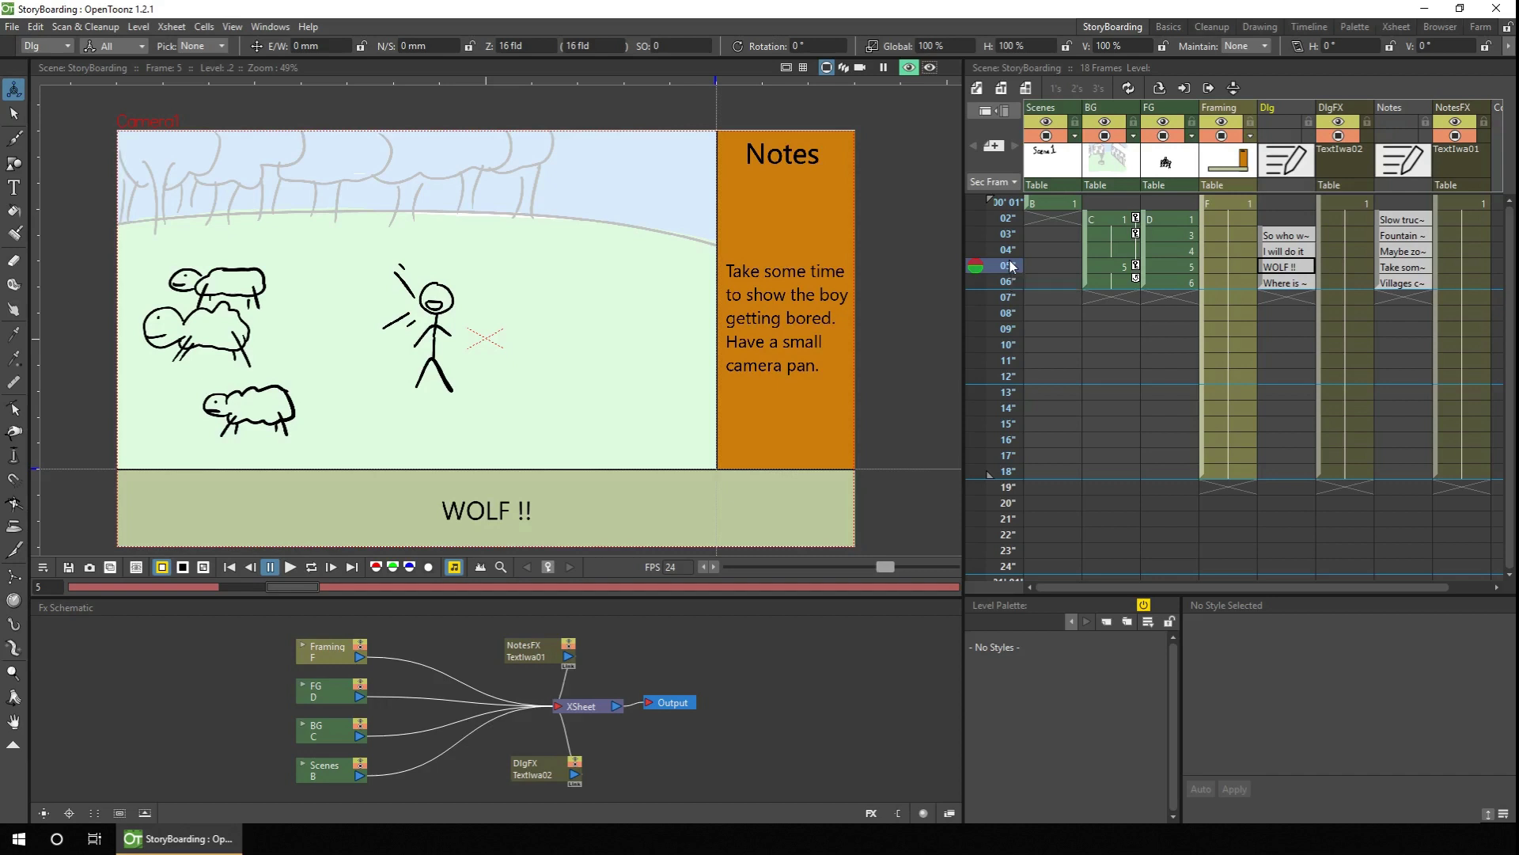
- Preview panels 6, then 1 through 5, and select the Scenes cell at frame 2
click(1012, 282)
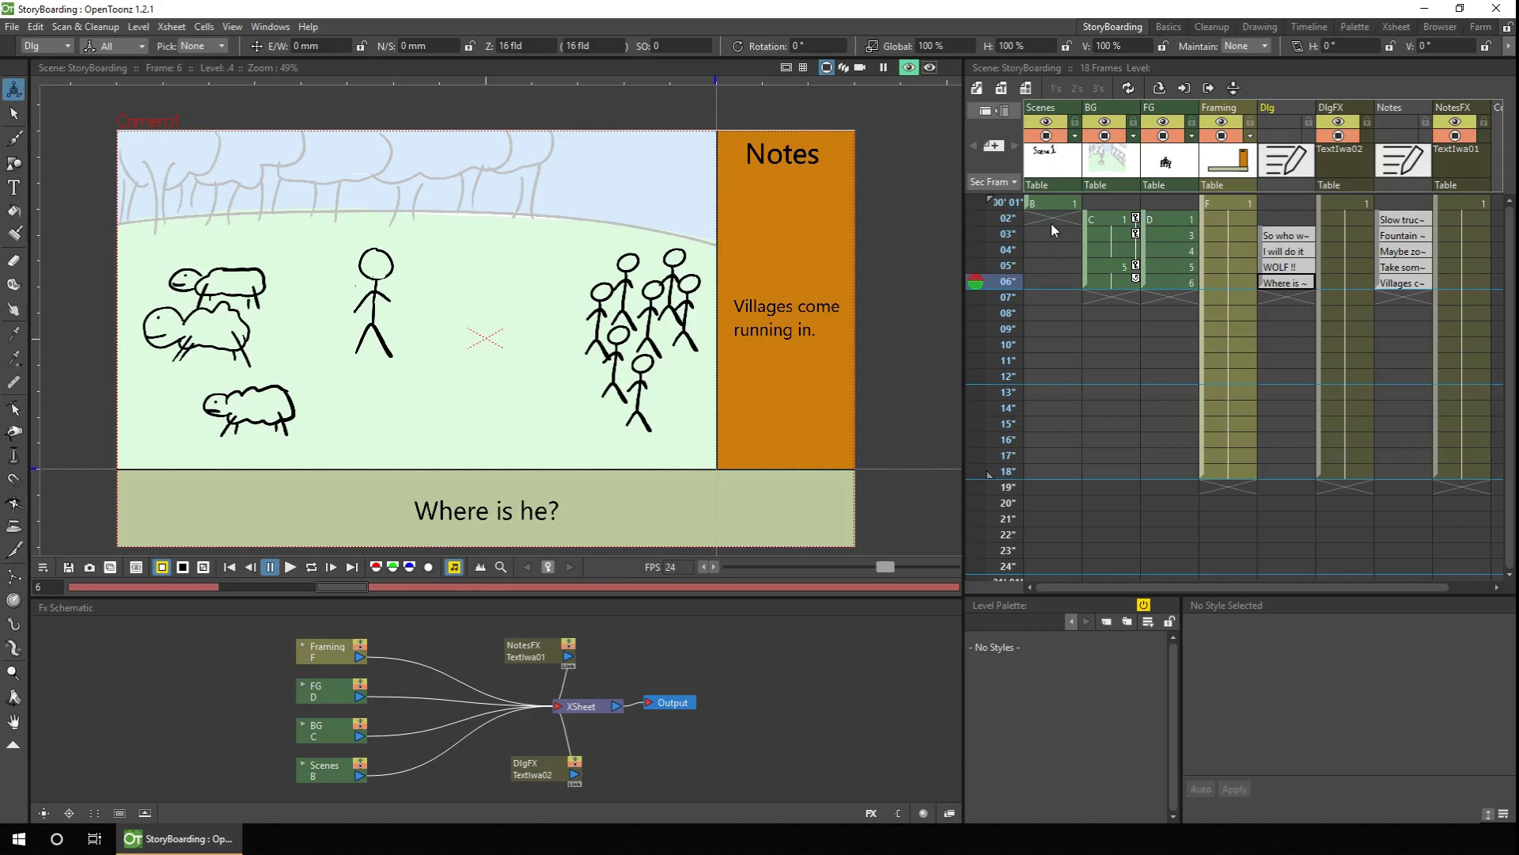
click(1011, 203)
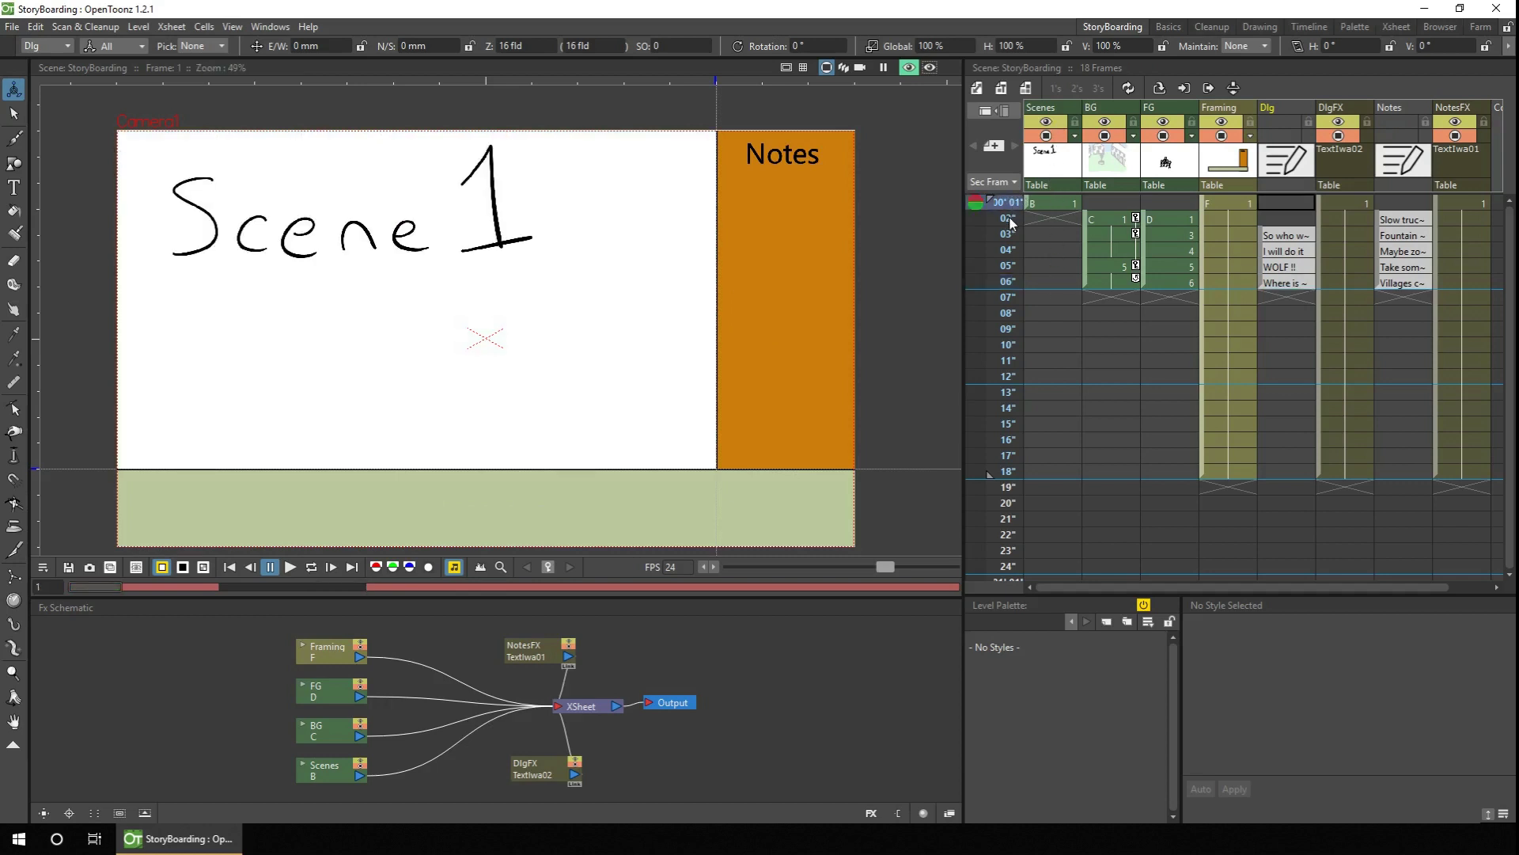
click(1010, 222)
click(1010, 235)
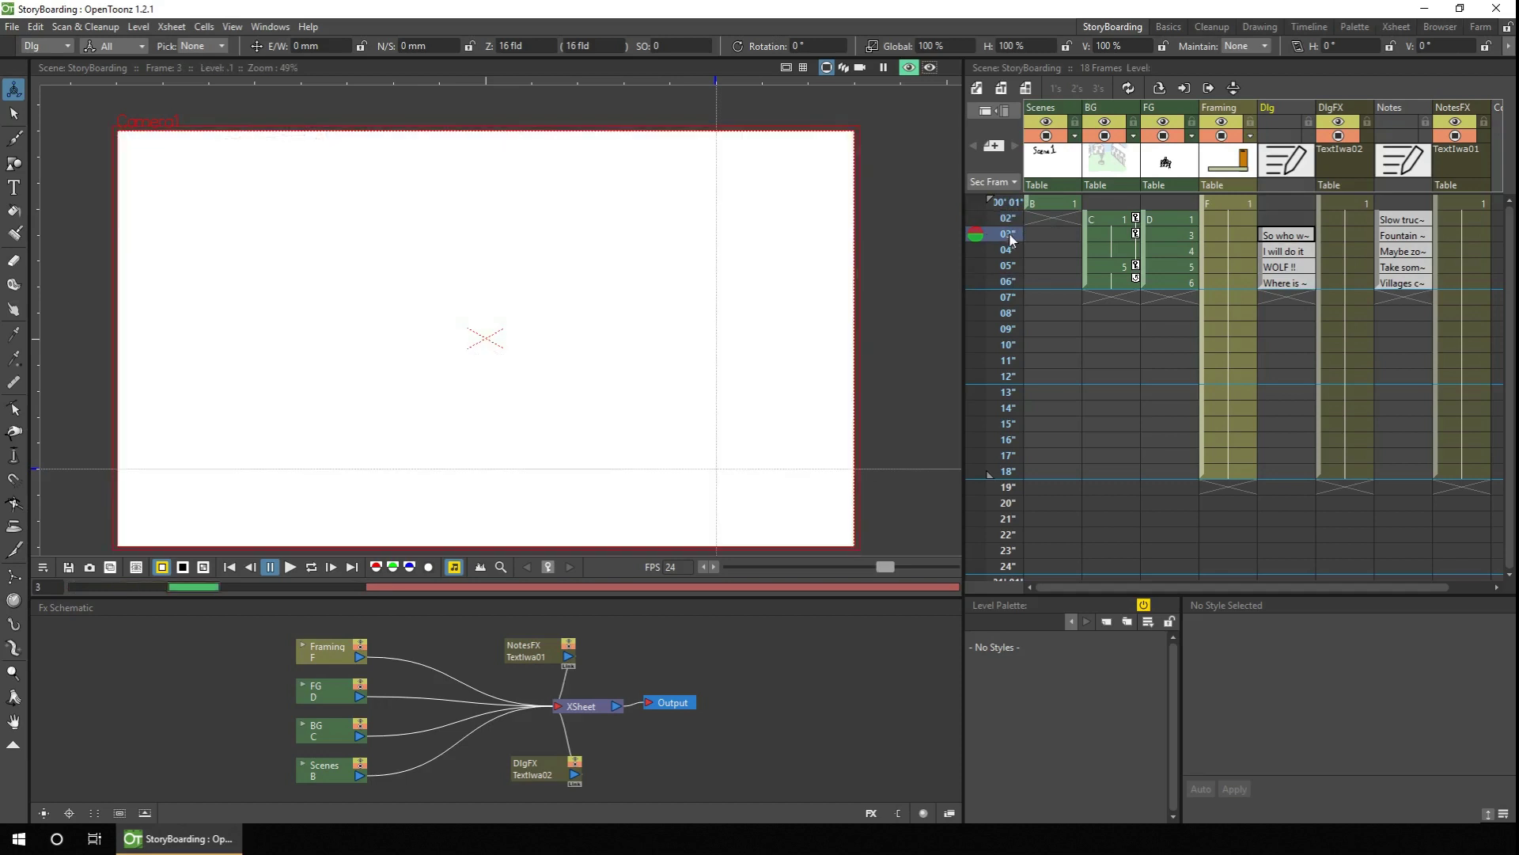
click(1006, 250)
click(1009, 266)
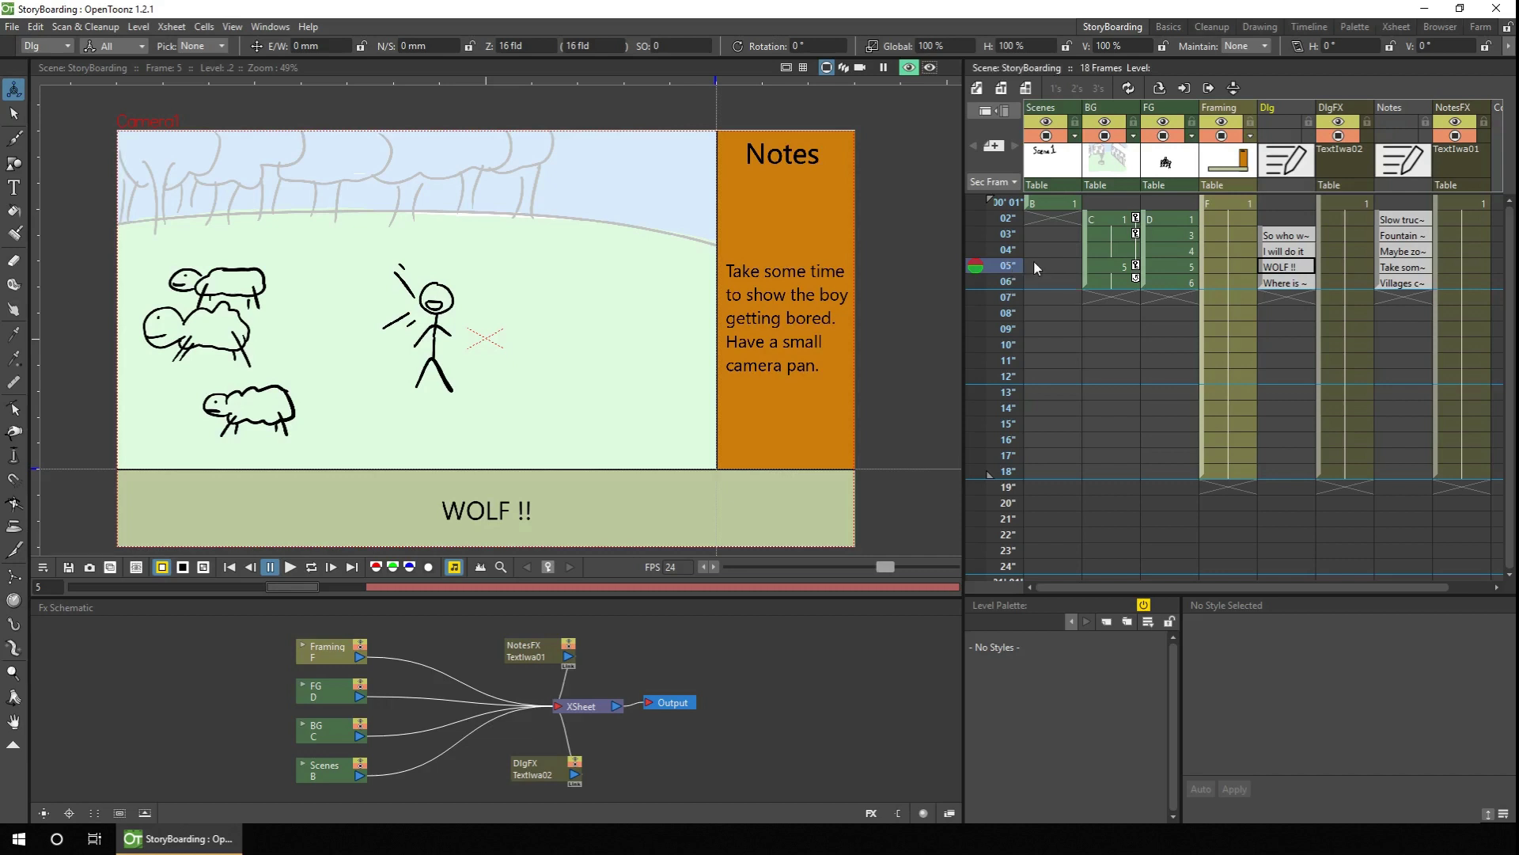
click(1048, 217)
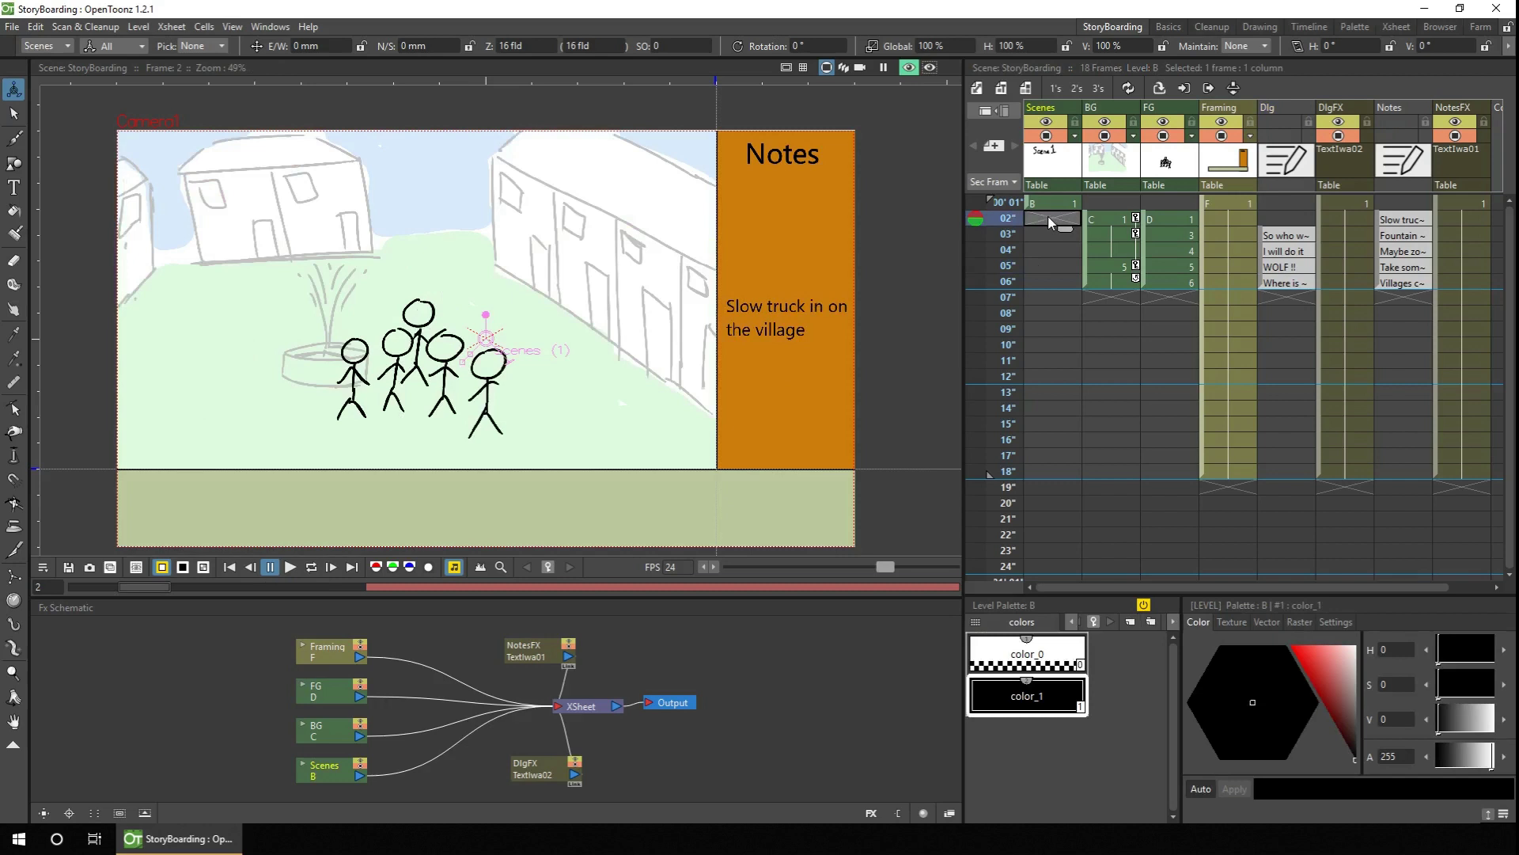
- Brush-write 'Scene 2' on frame 2 and drag the new B.2 cell down to frame 5
key(s)
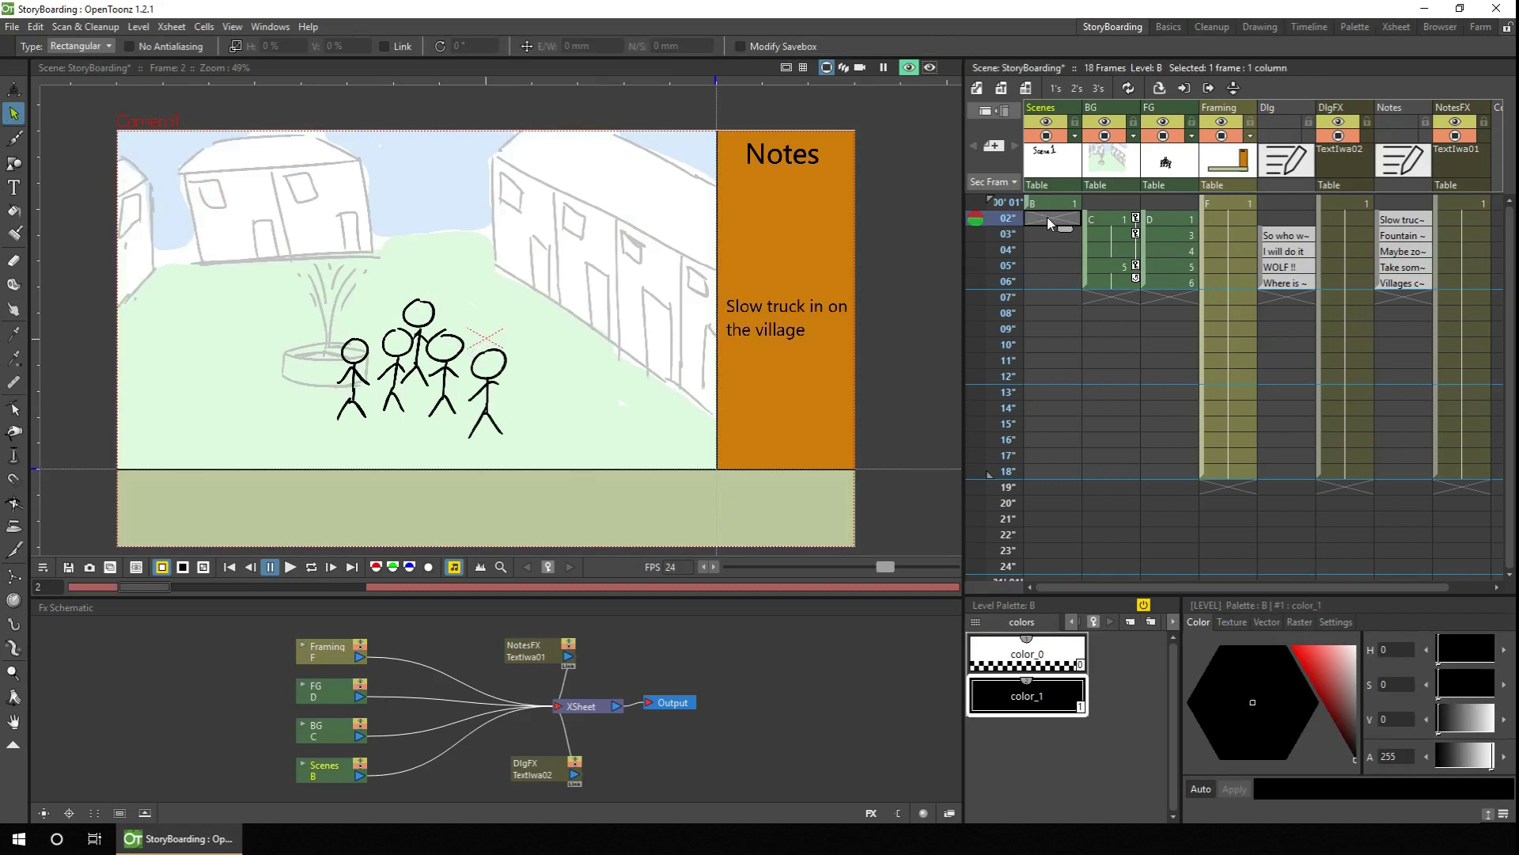
click(905, 67)
click(16, 140)
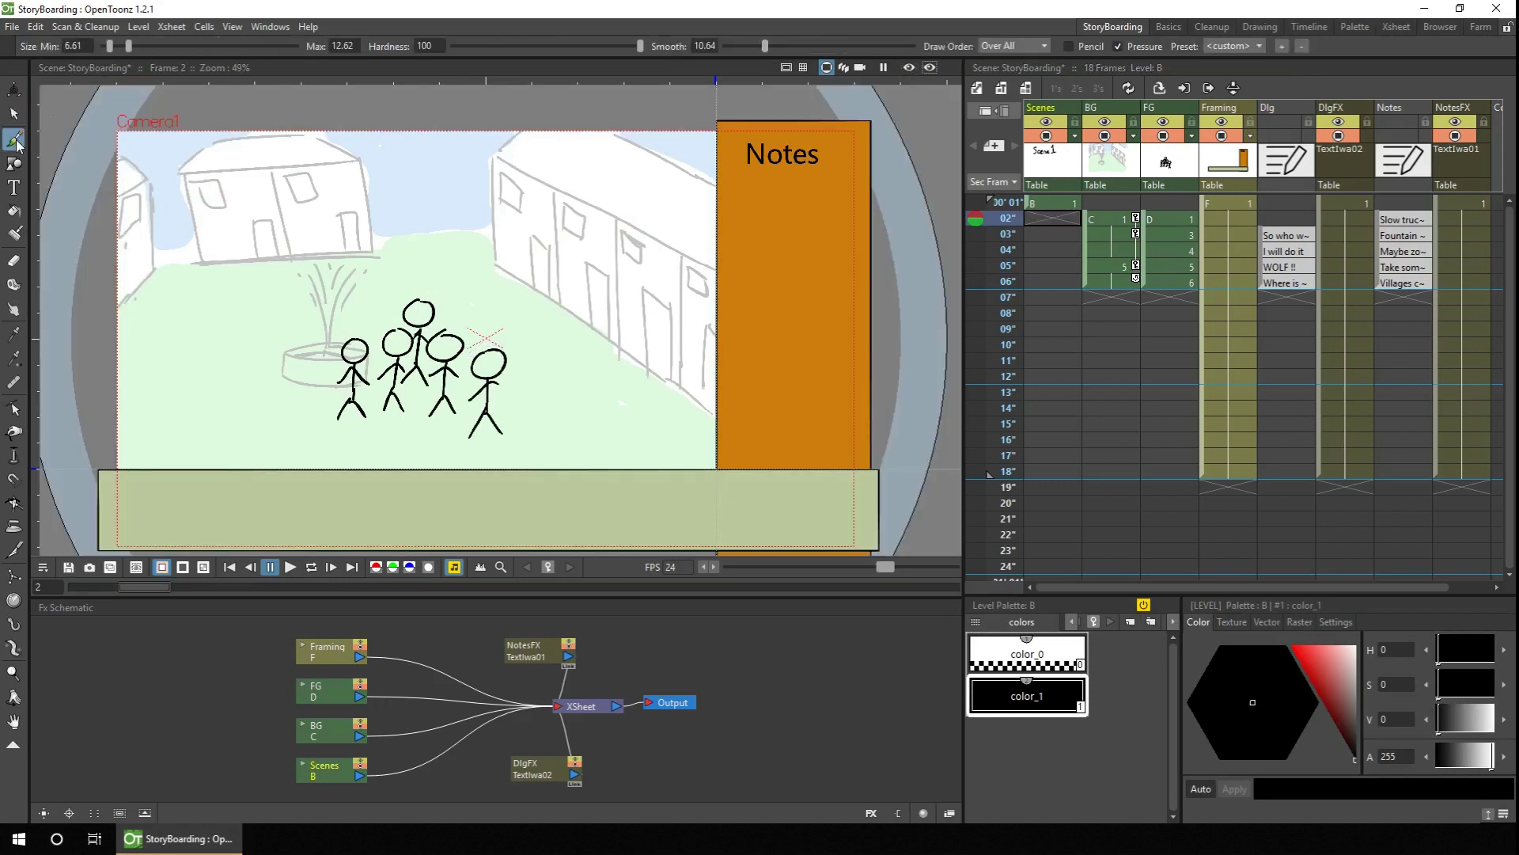
mouse_move(208, 179)
mouse_down()
mouse_move(169, 196)
mouse_move(210, 226)
mouse_move(179, 259)
mouse_up()
mouse_move(269, 231)
mouse_down()
mouse_move(267, 253)
mouse_move(317, 230)
mouse_move(323, 253)
mouse_up()
mouse_move(333, 230)
mouse_down()
mouse_move(419, 247)
mouse_move(451, 180)
mouse_move(484, 250)
mouse_up()
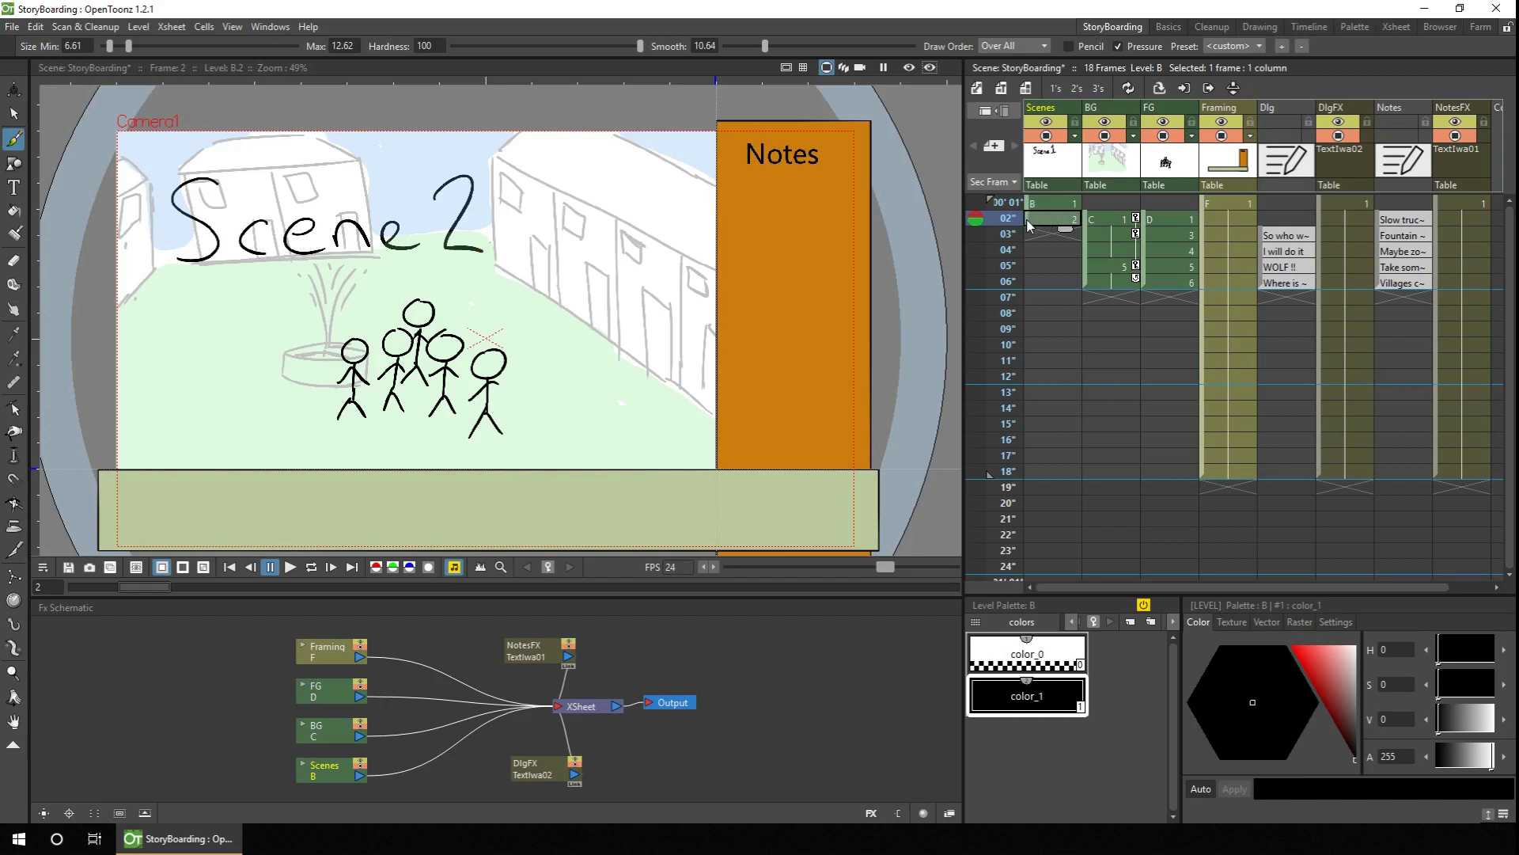
drag(1026, 224, 1028, 273)
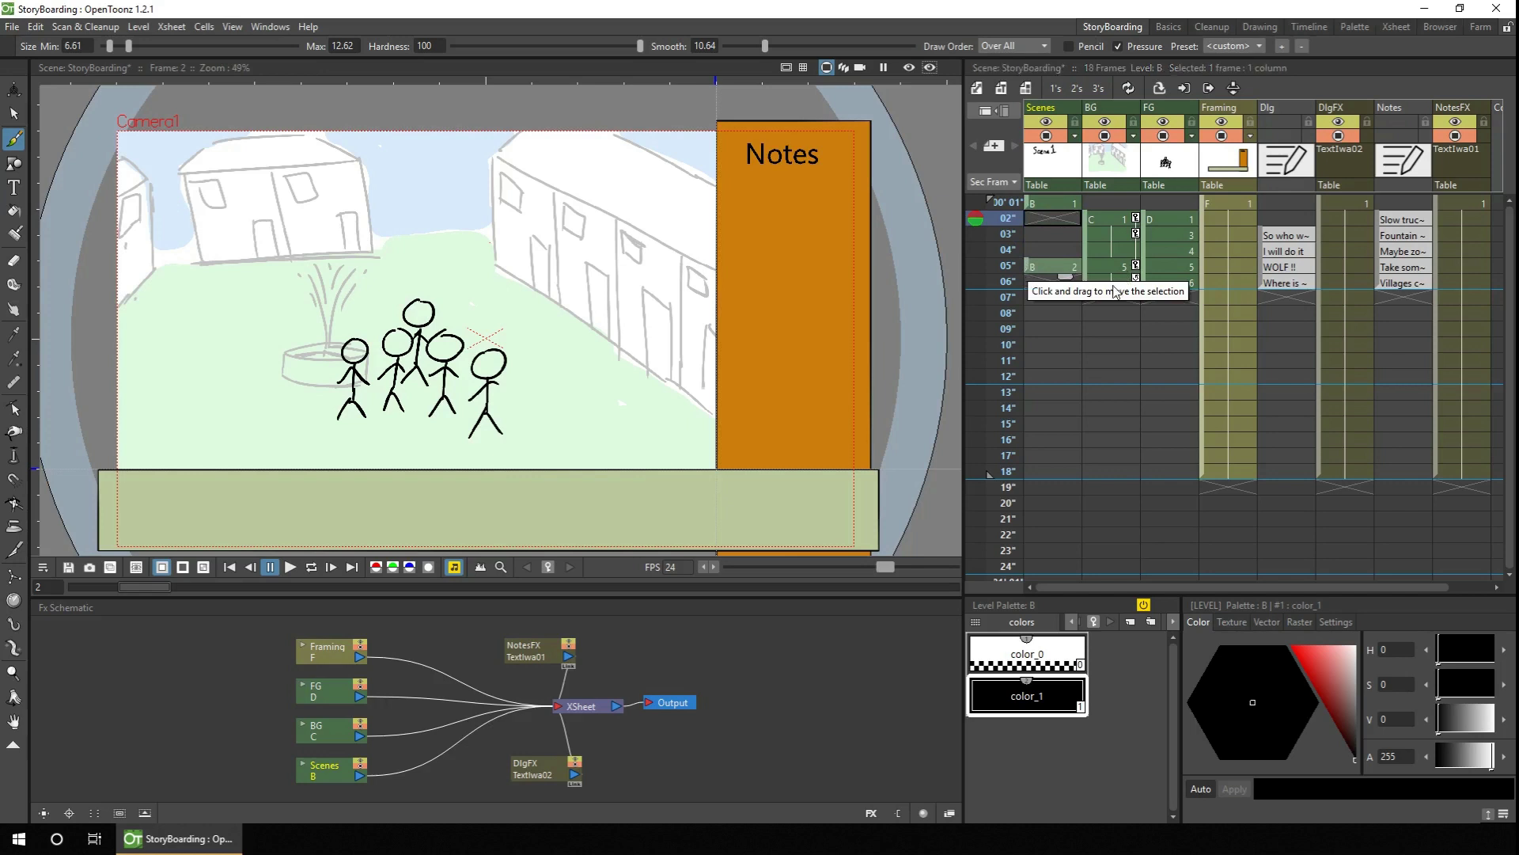
- Move the BG and FG cells of frames 5–7 down one frame, then select dialogue cells 5–8
drag(1106, 269, 1182, 278)
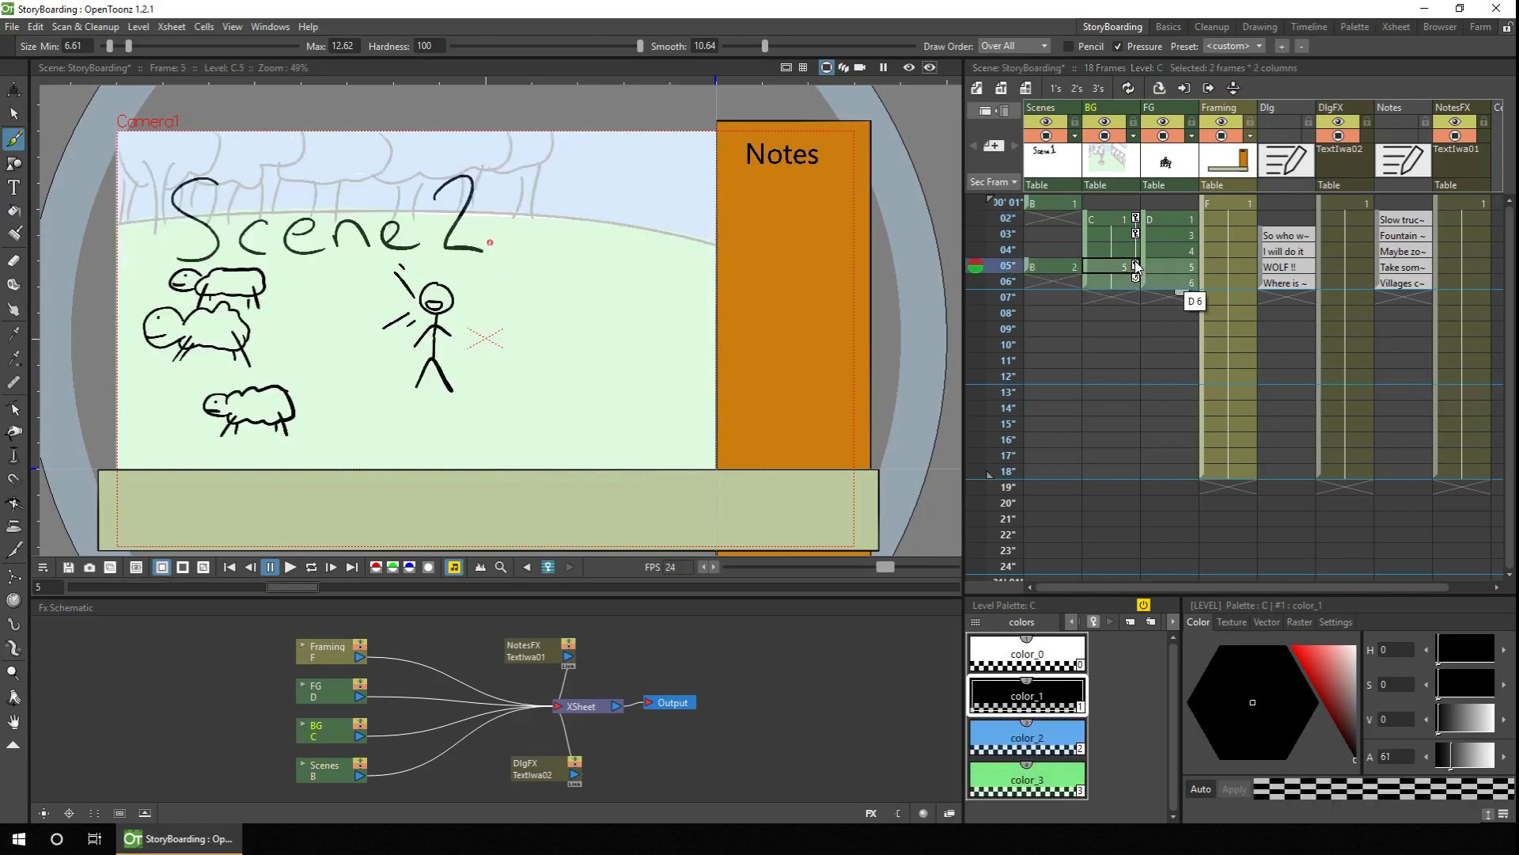
click(1123, 298)
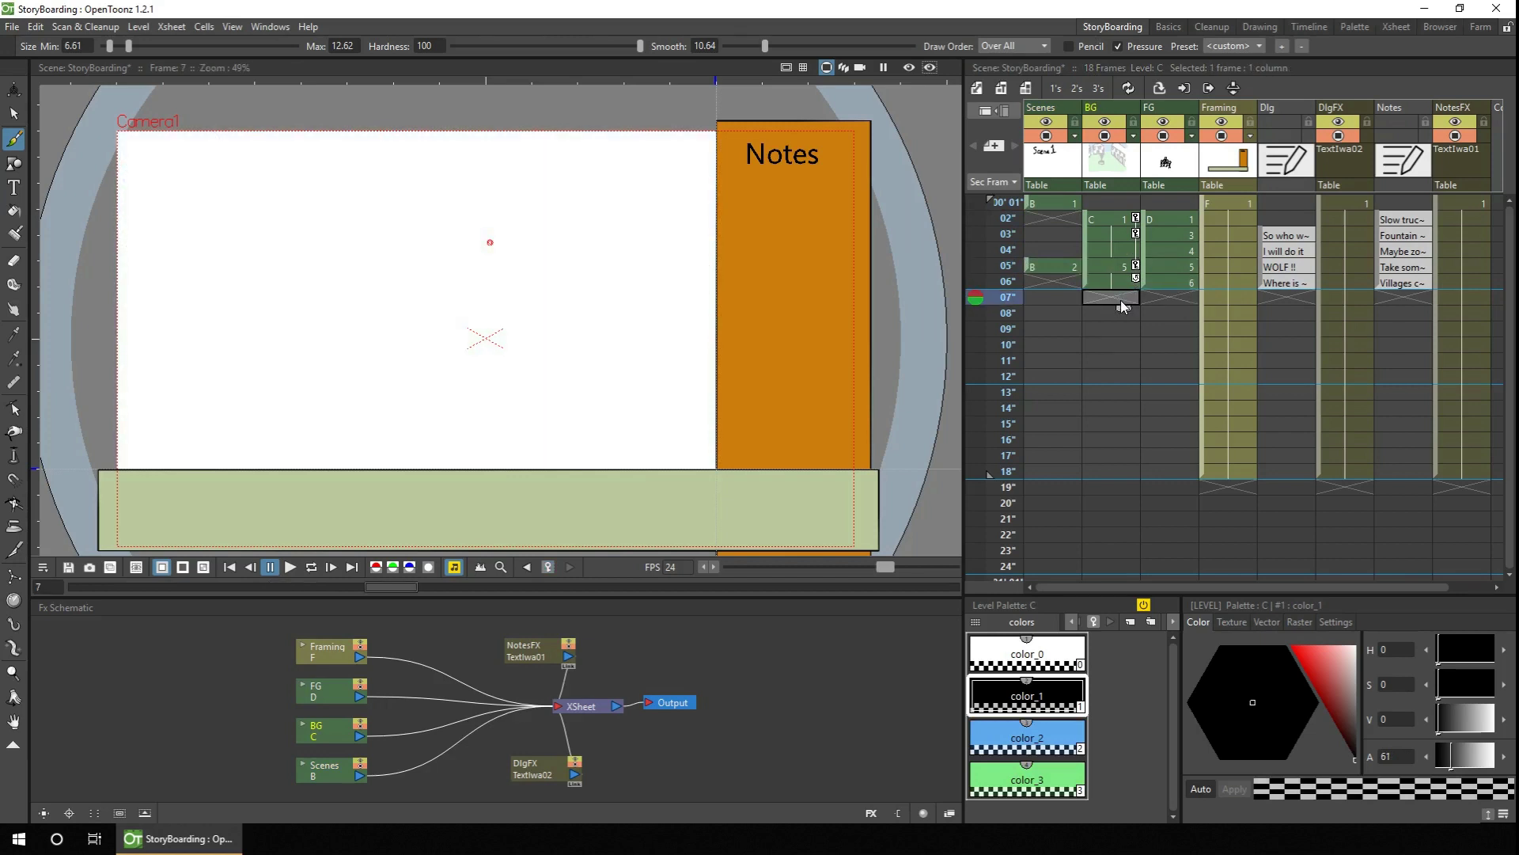
drag(1120, 297, 1163, 260)
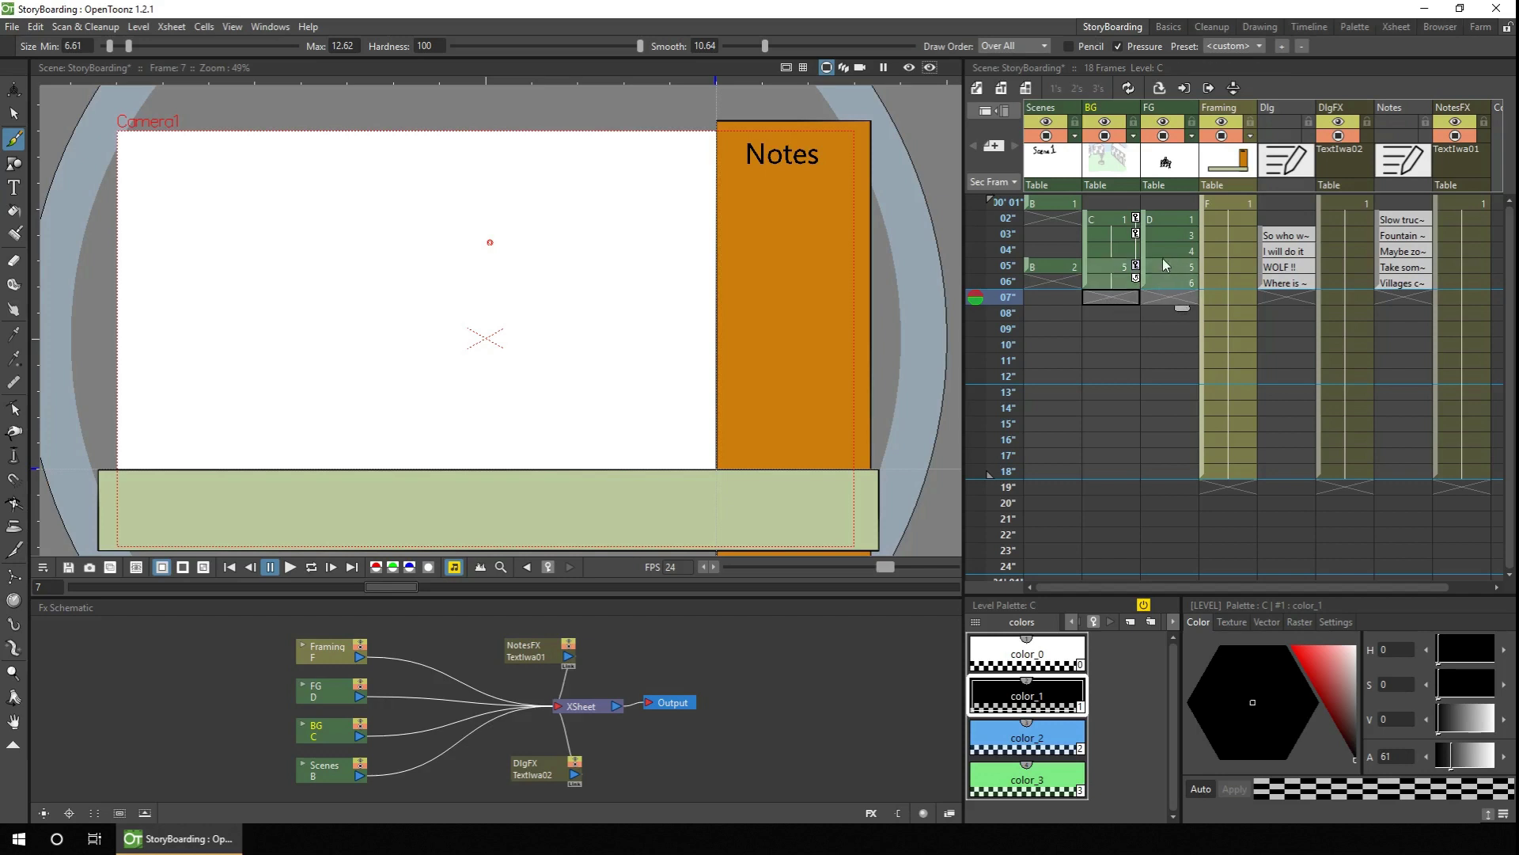
shift+click(1094, 267)
drag(1092, 277, 1093, 293)
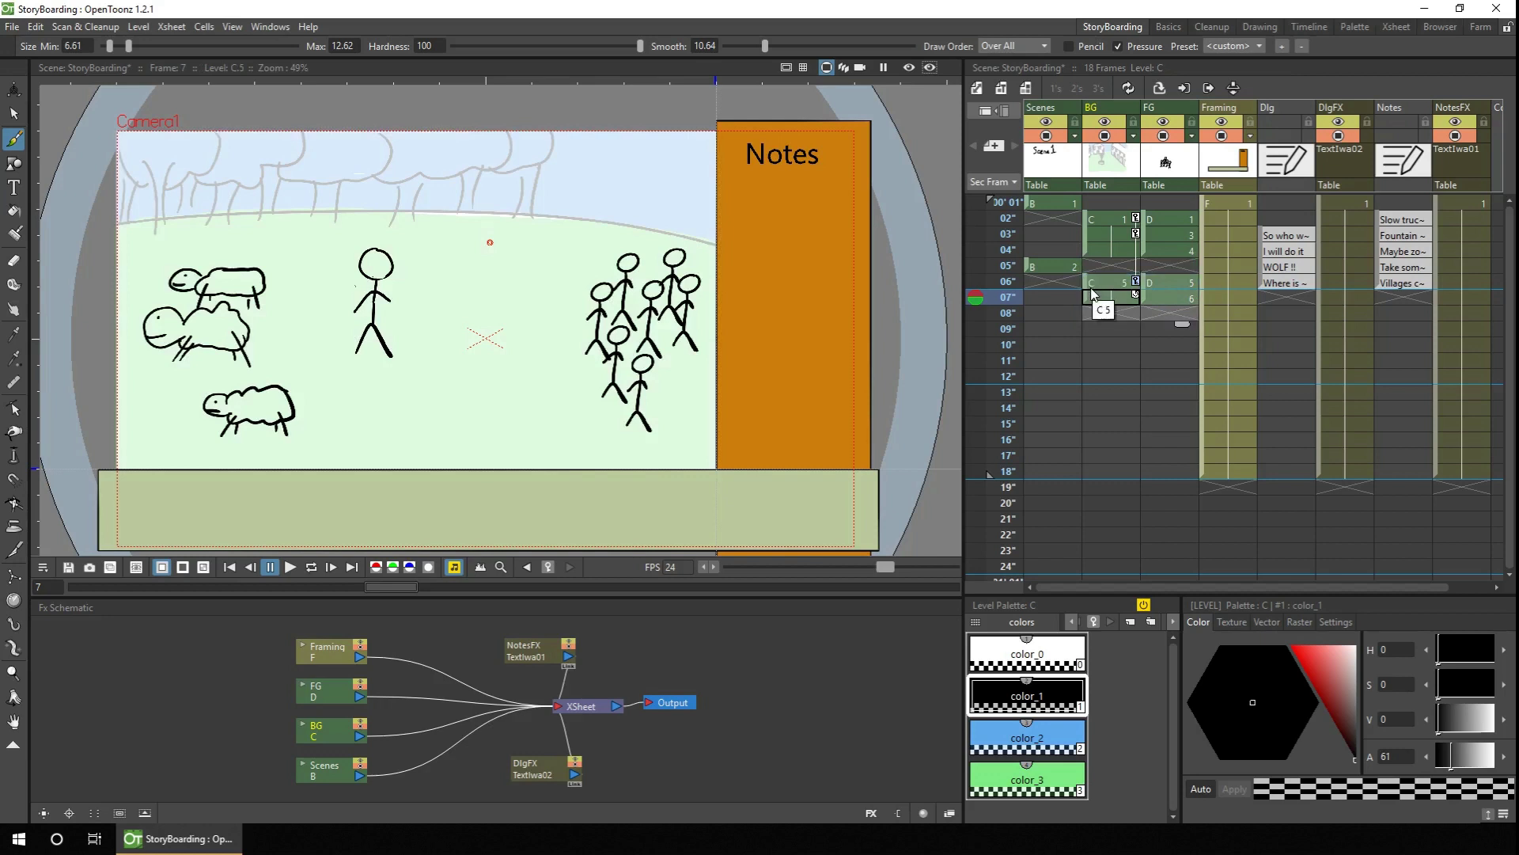
click(1285, 299)
mouse_move(1283, 307)
mouse_down()
mouse_move(1269, 269)
mouse_move(1266, 284)
mouse_up()
- Shift the last dialogue lines and notes down one frame and check frames 6 and 7
click(1403, 310)
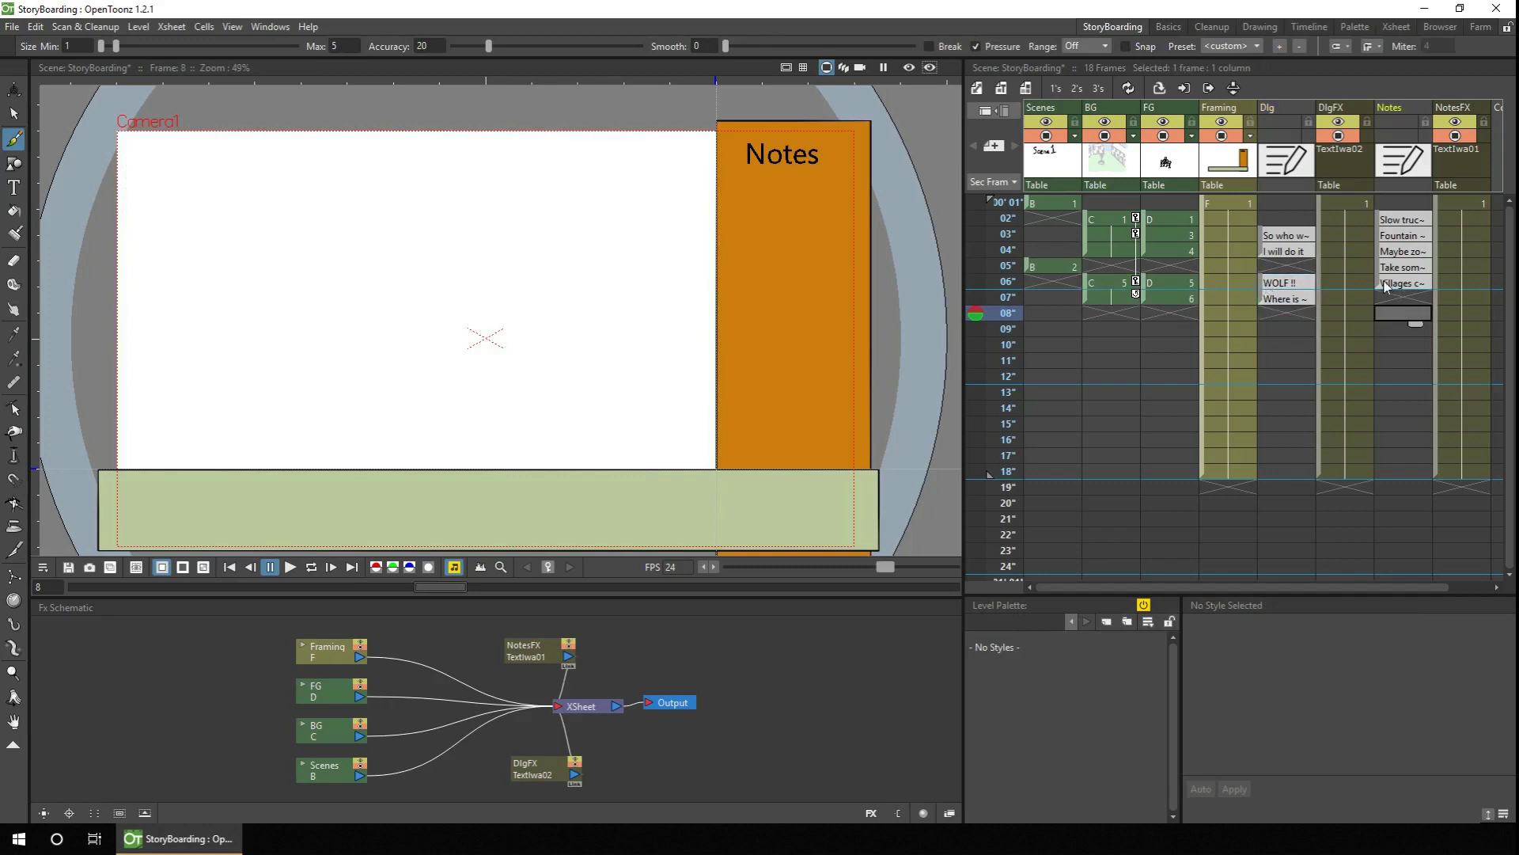
mouse_move(1394, 283)
mouse_down()
mouse_move(1381, 273)
mouse_move(1383, 290)
mouse_up()
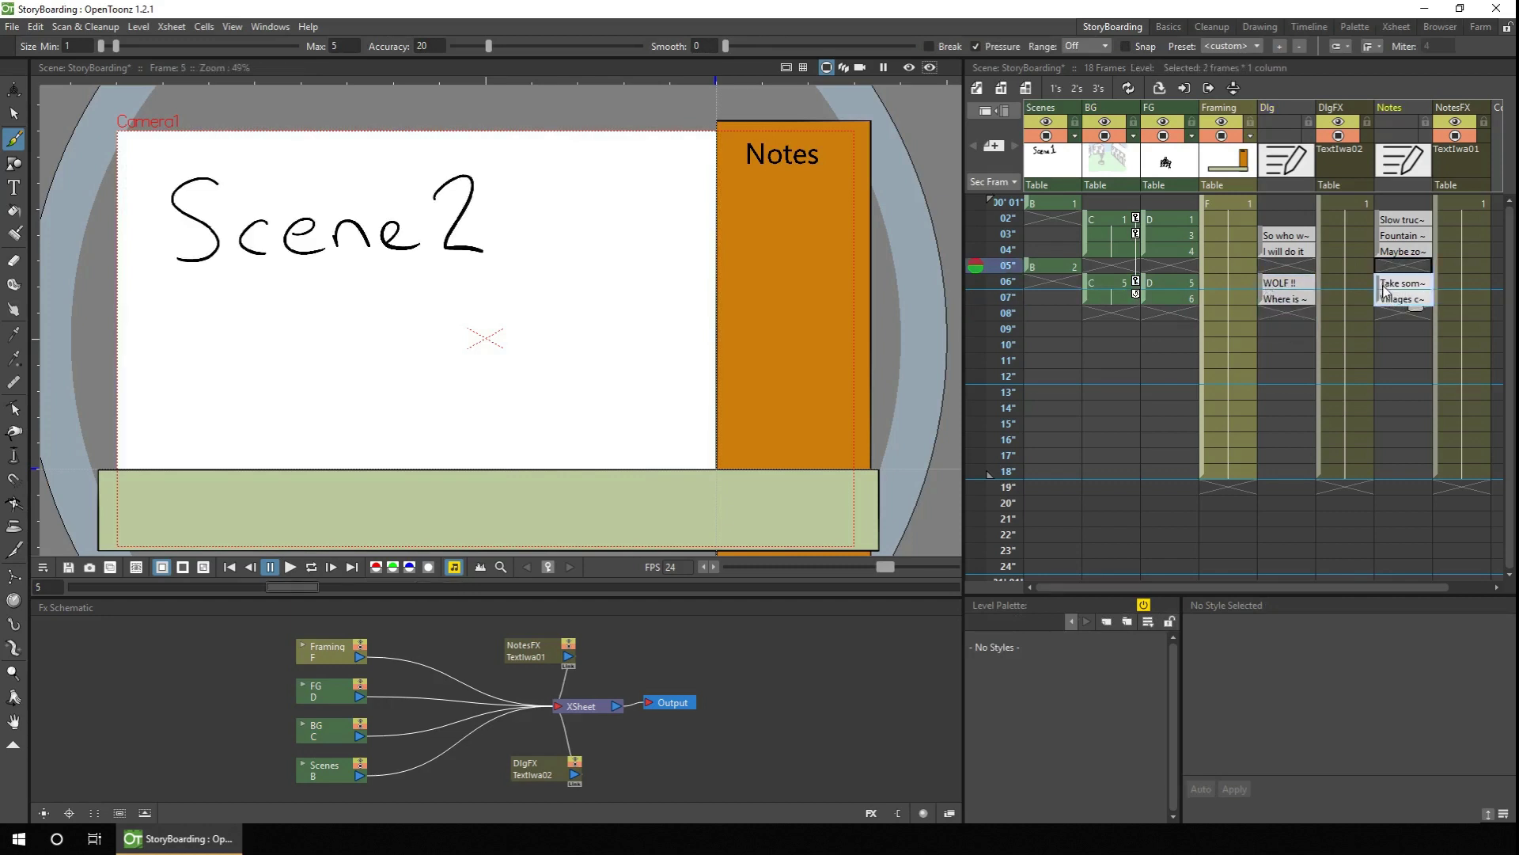
click(1002, 284)
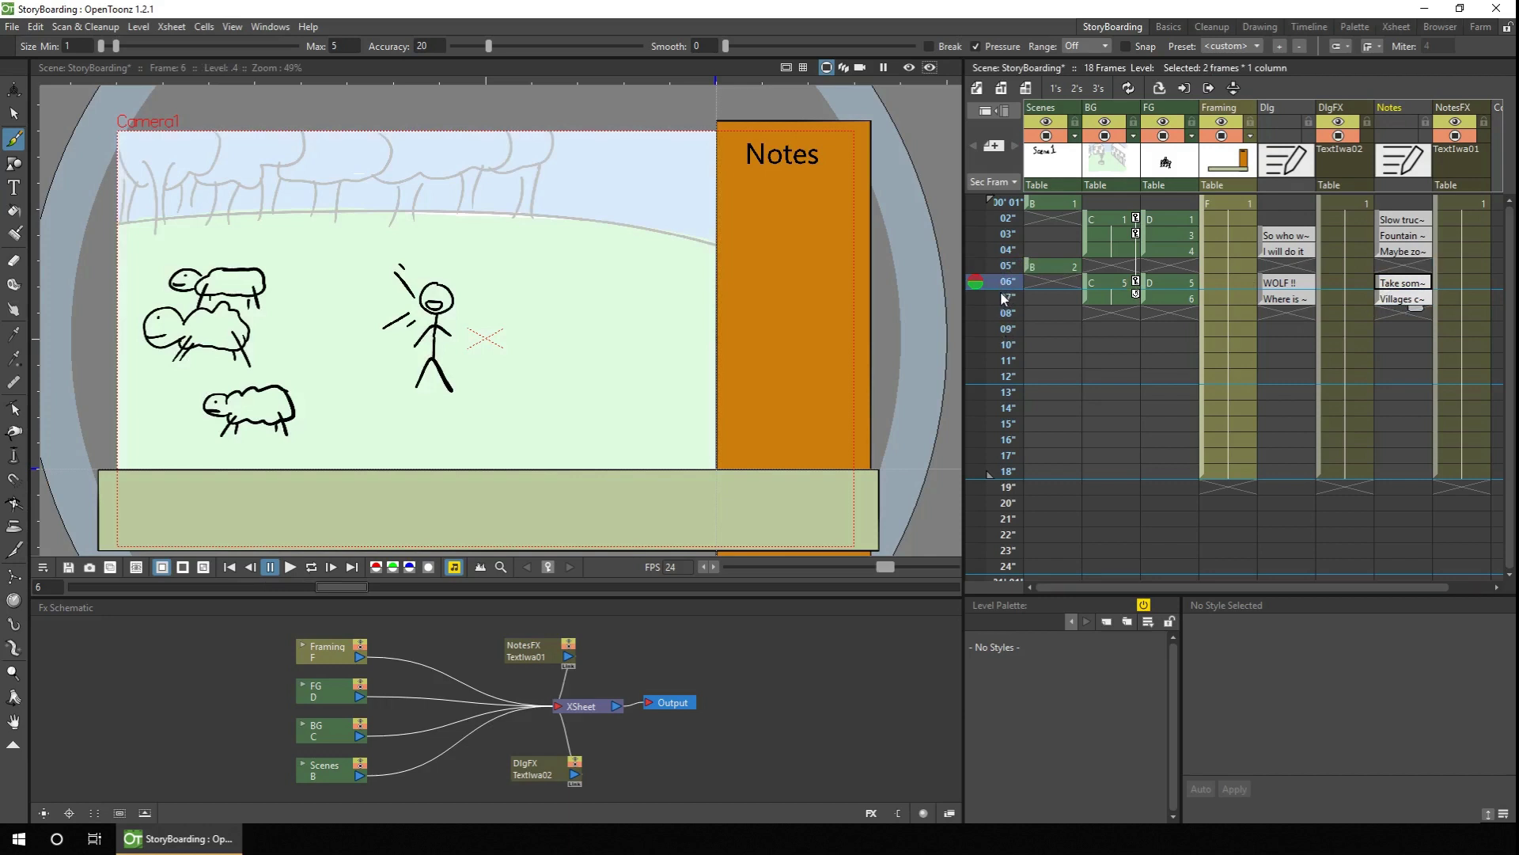
click(1007, 299)
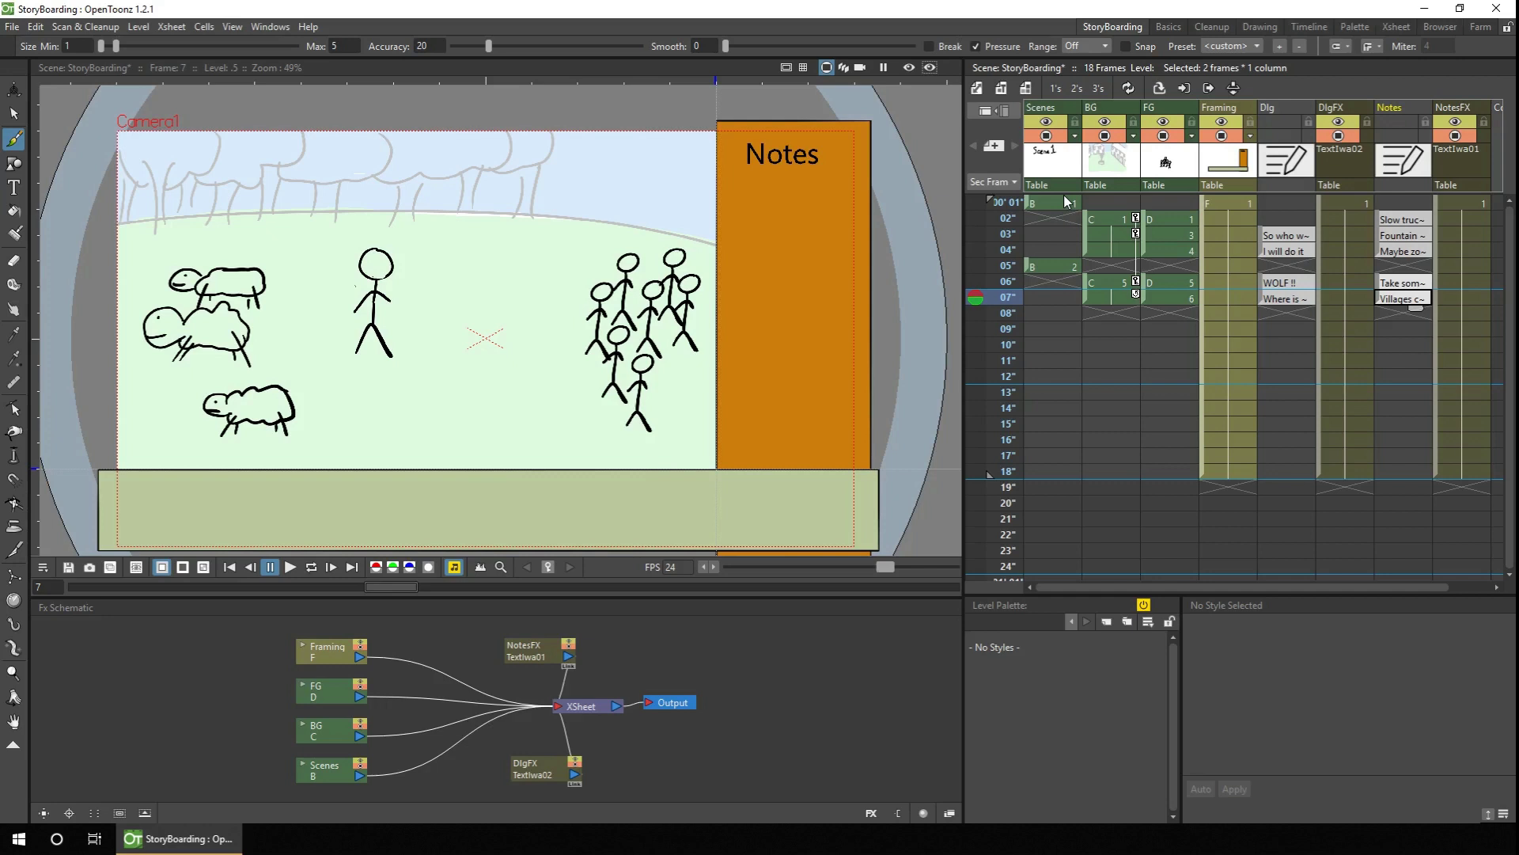
- Move the last panel's background and foreground cells from frame 7 to frame 8
click(1112, 281)
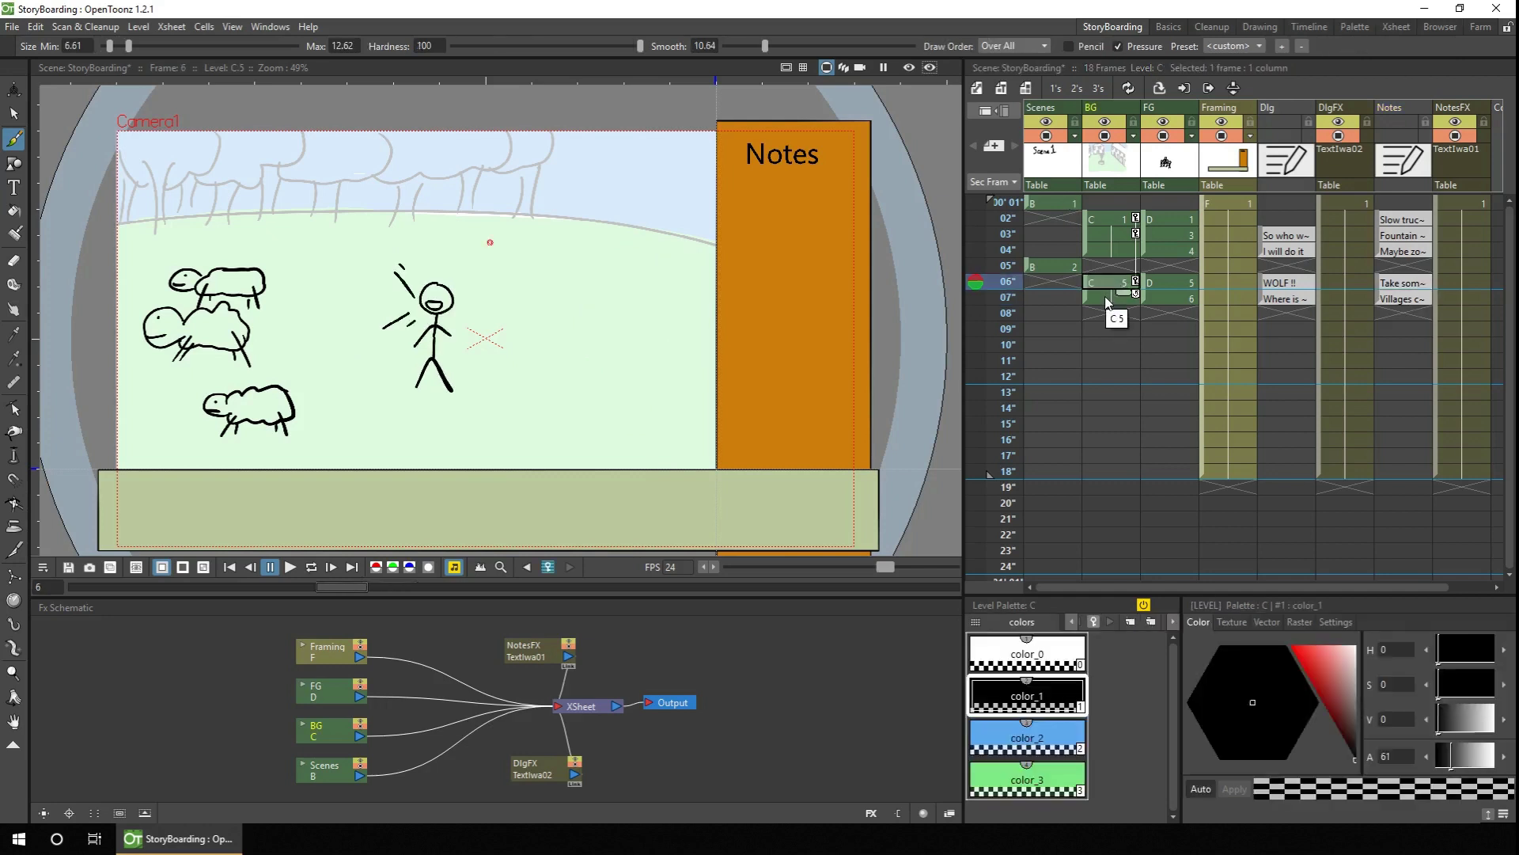
click(1105, 297)
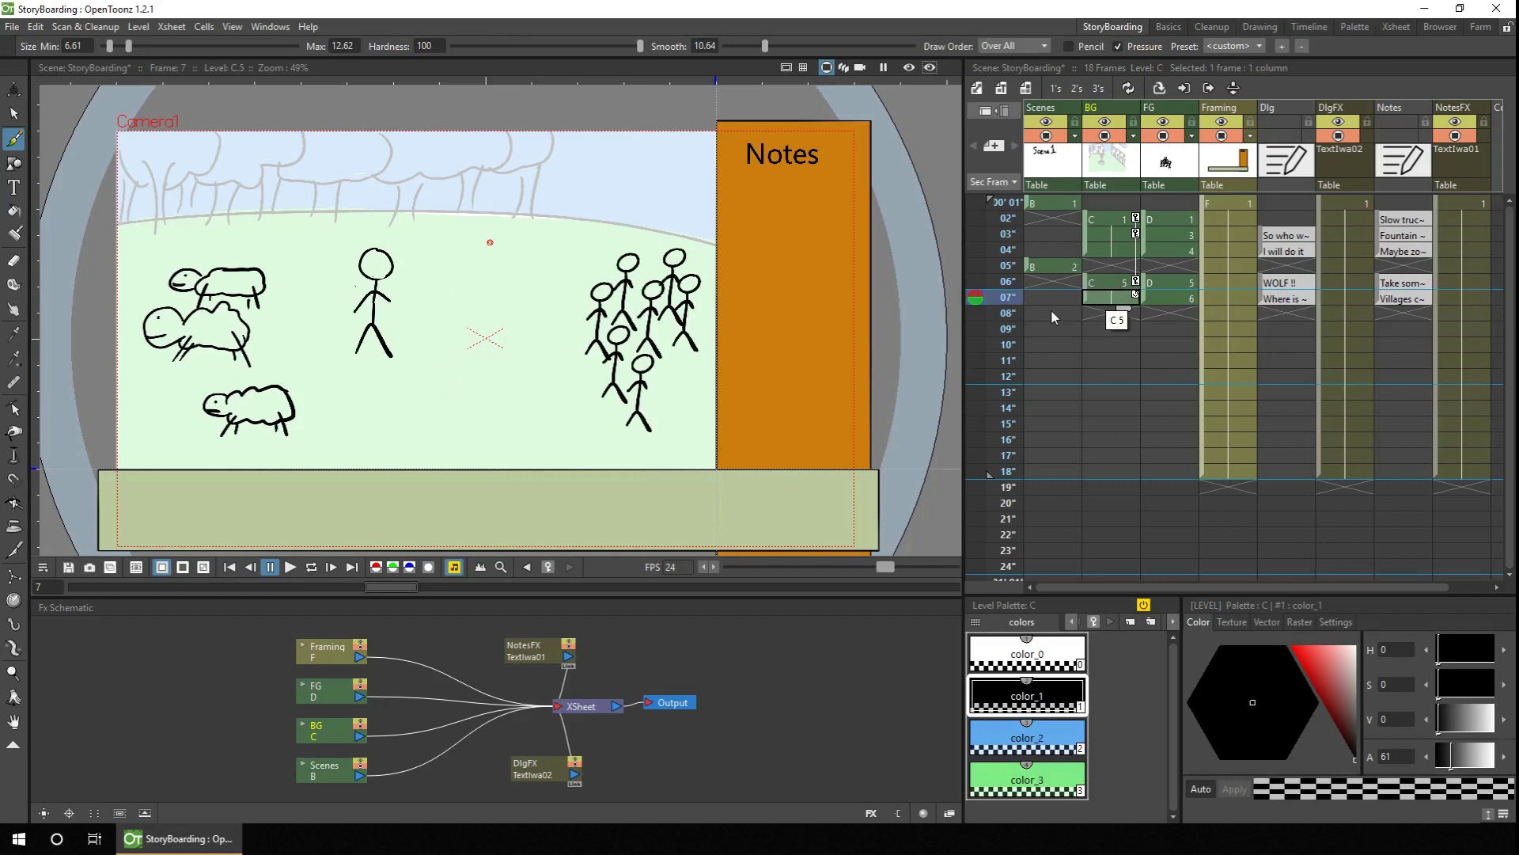
mouse_move(1092, 311)
mouse_down()
mouse_move(1170, 313)
mouse_move(1164, 299)
mouse_move(1084, 297)
mouse_move(1087, 318)
mouse_up()
- Move the last panel's dialogue and villagers note from frame 7 to frame 8
click(1264, 298)
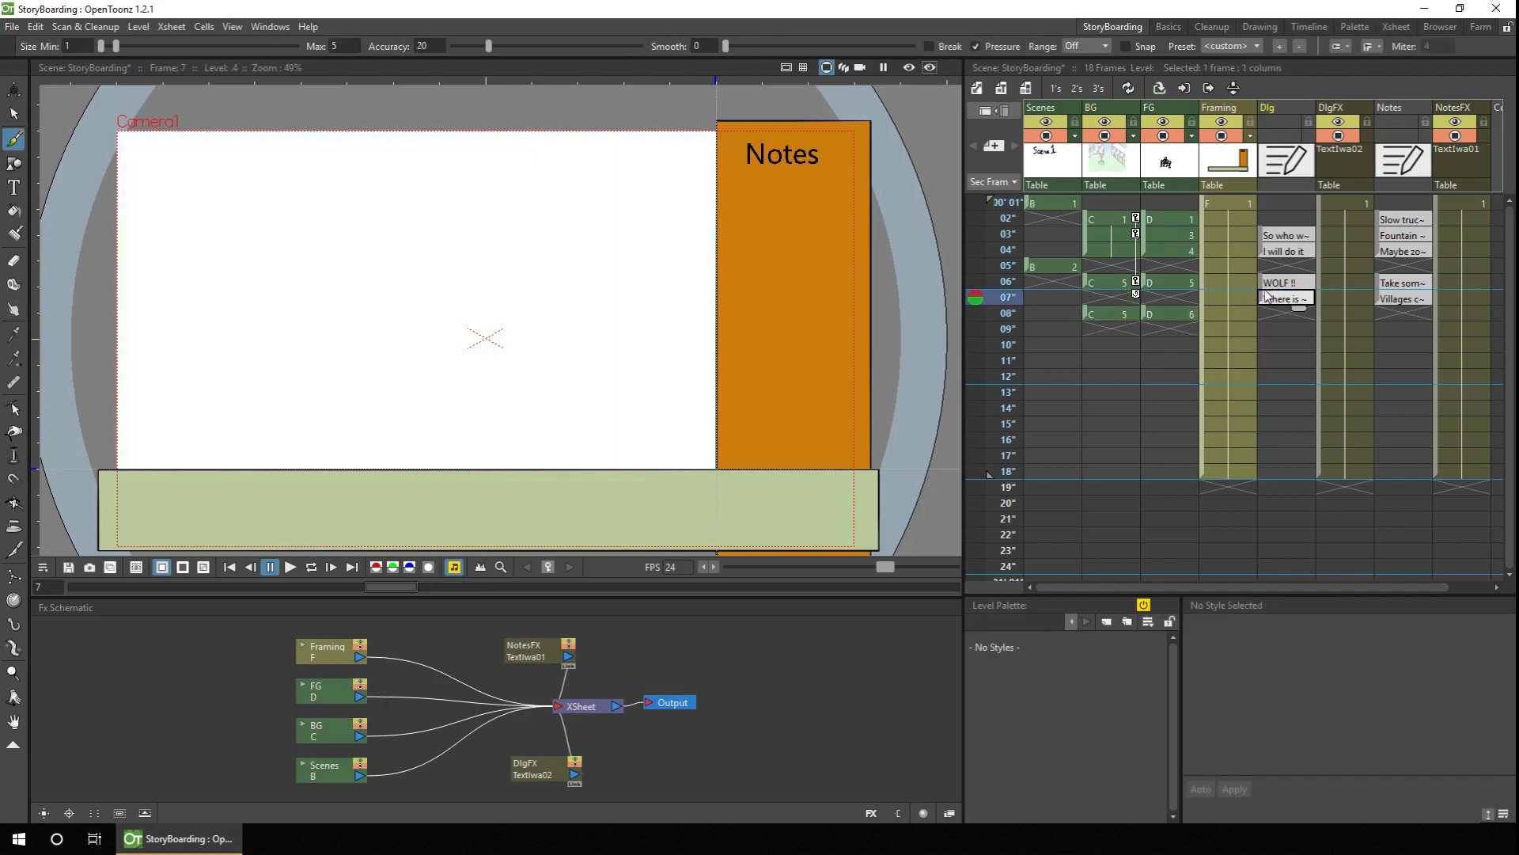
drag(1263, 299, 1264, 315)
drag(1393, 283, 1379, 315)
click(1381, 300)
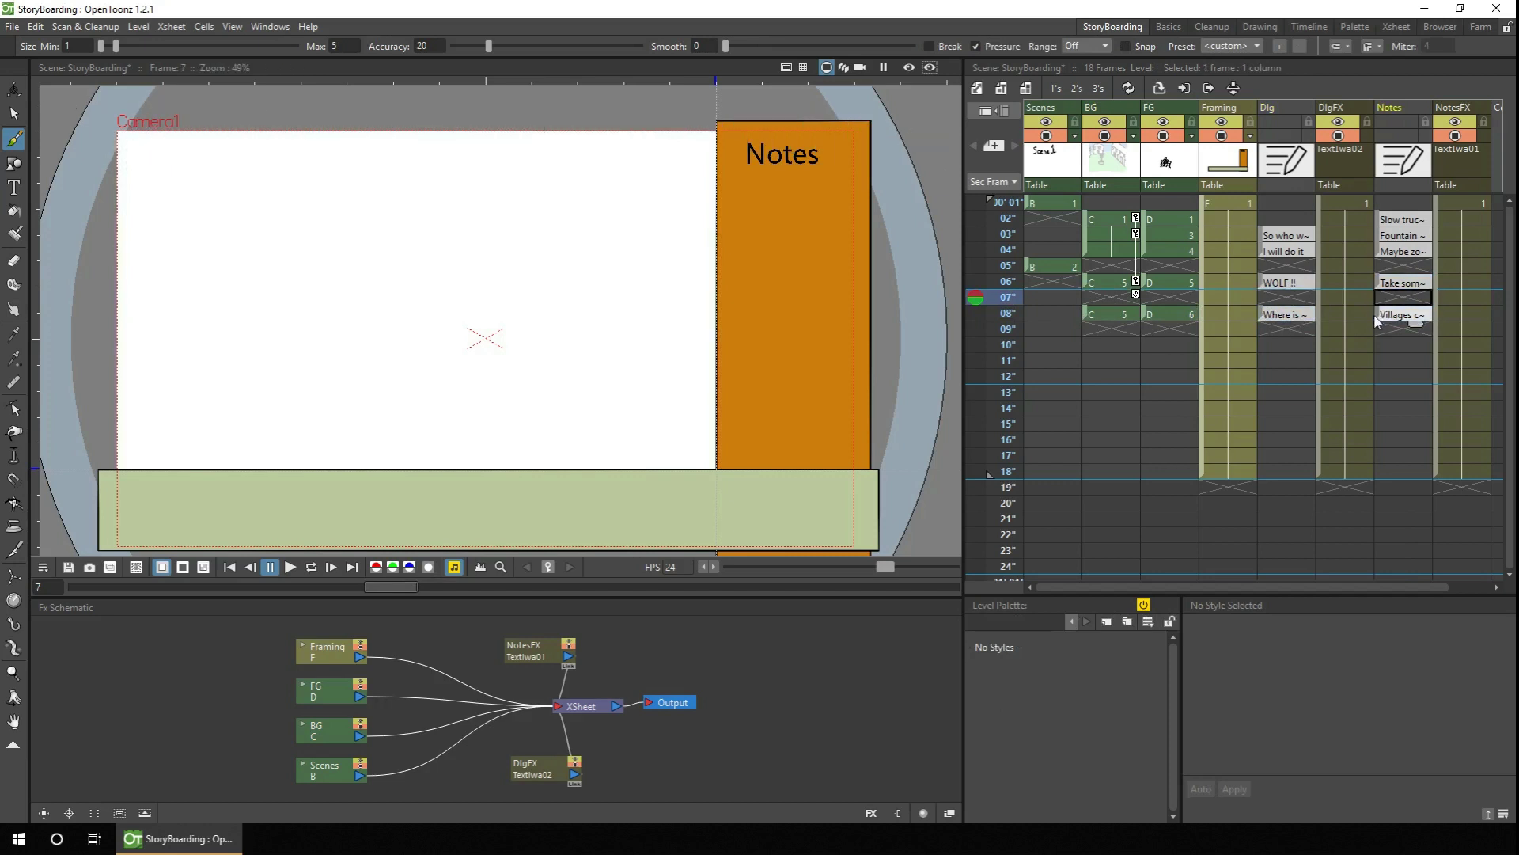
- Check the empty frame 7, the wolf panel at 6, the last panel at 8, and frame 2
click(1110, 296)
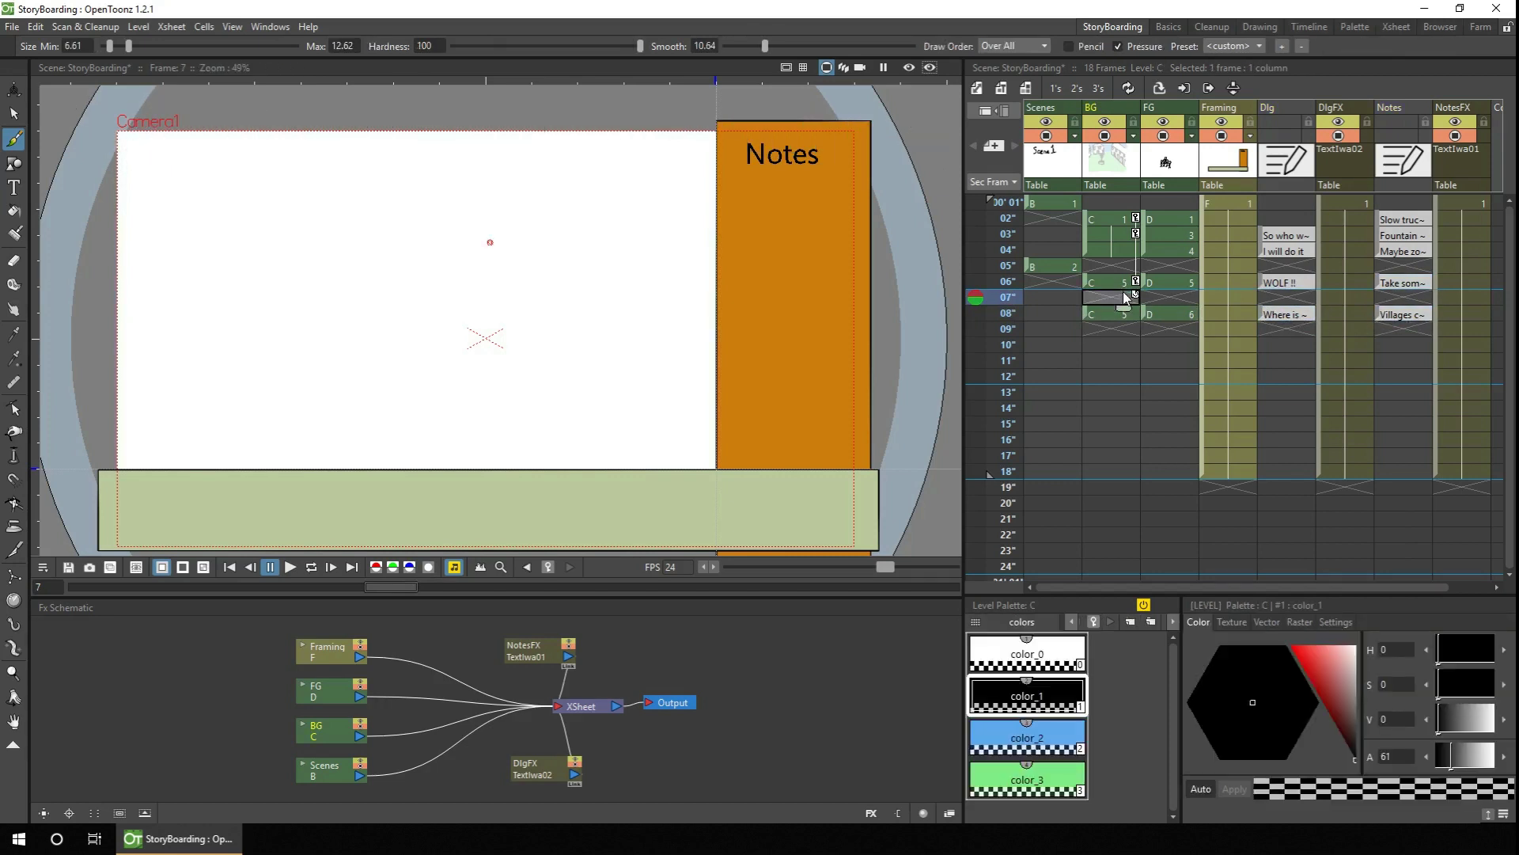
click(1113, 286)
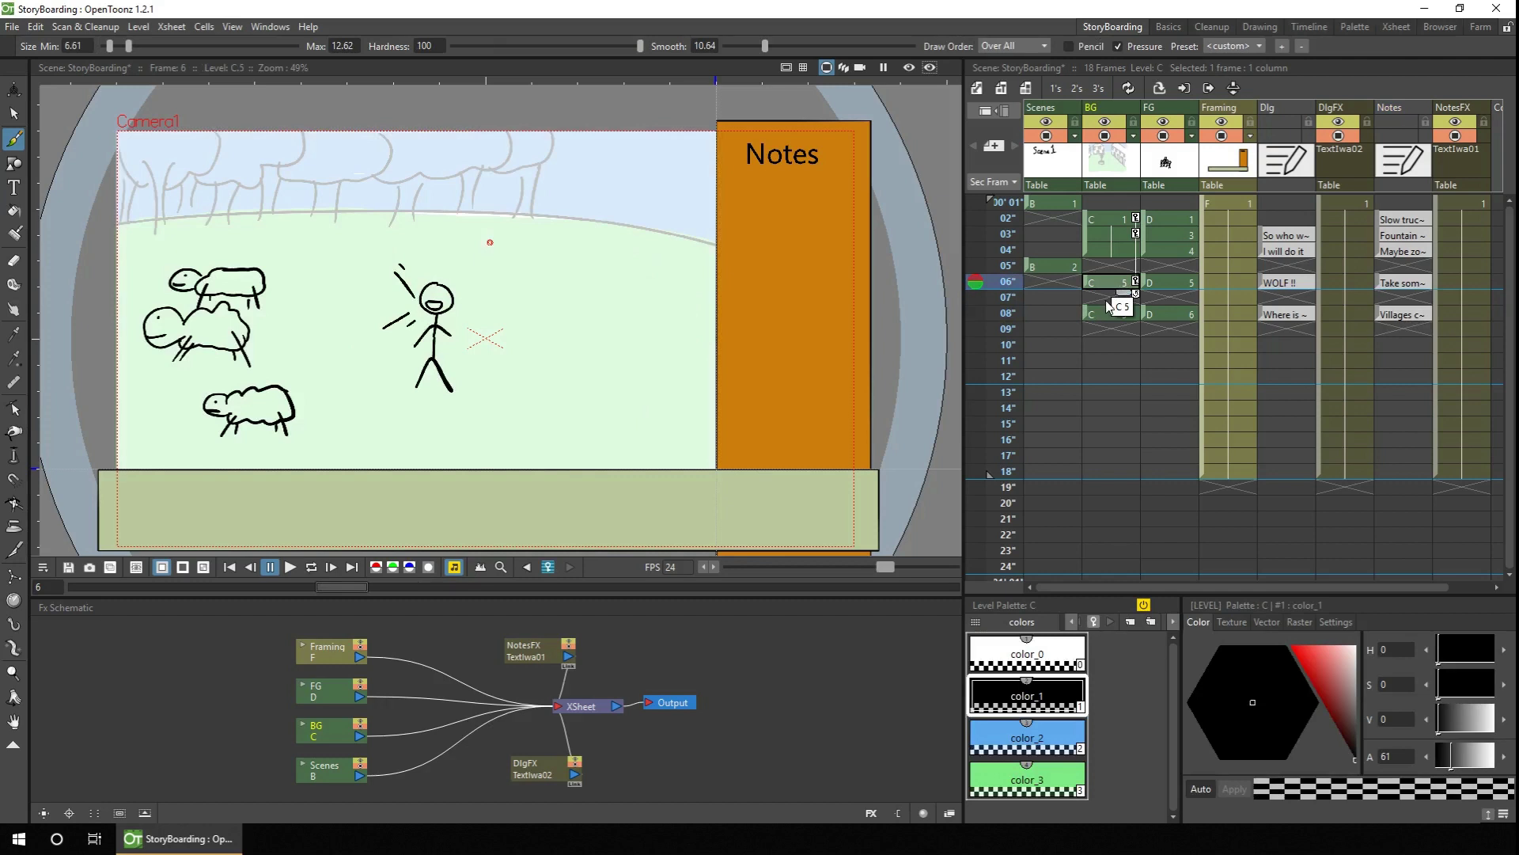
click(1103, 317)
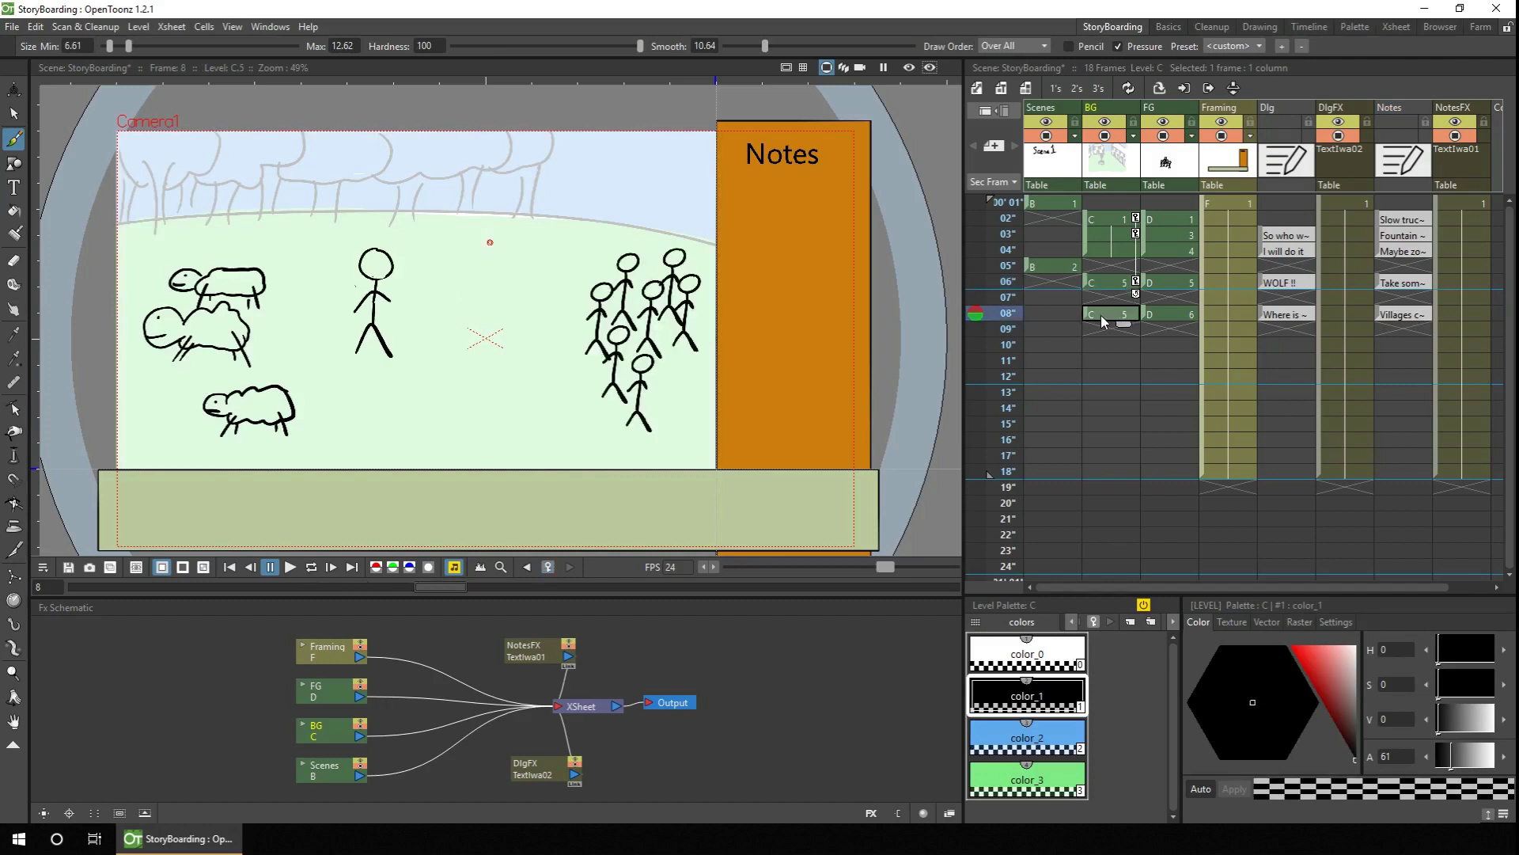
click(1101, 220)
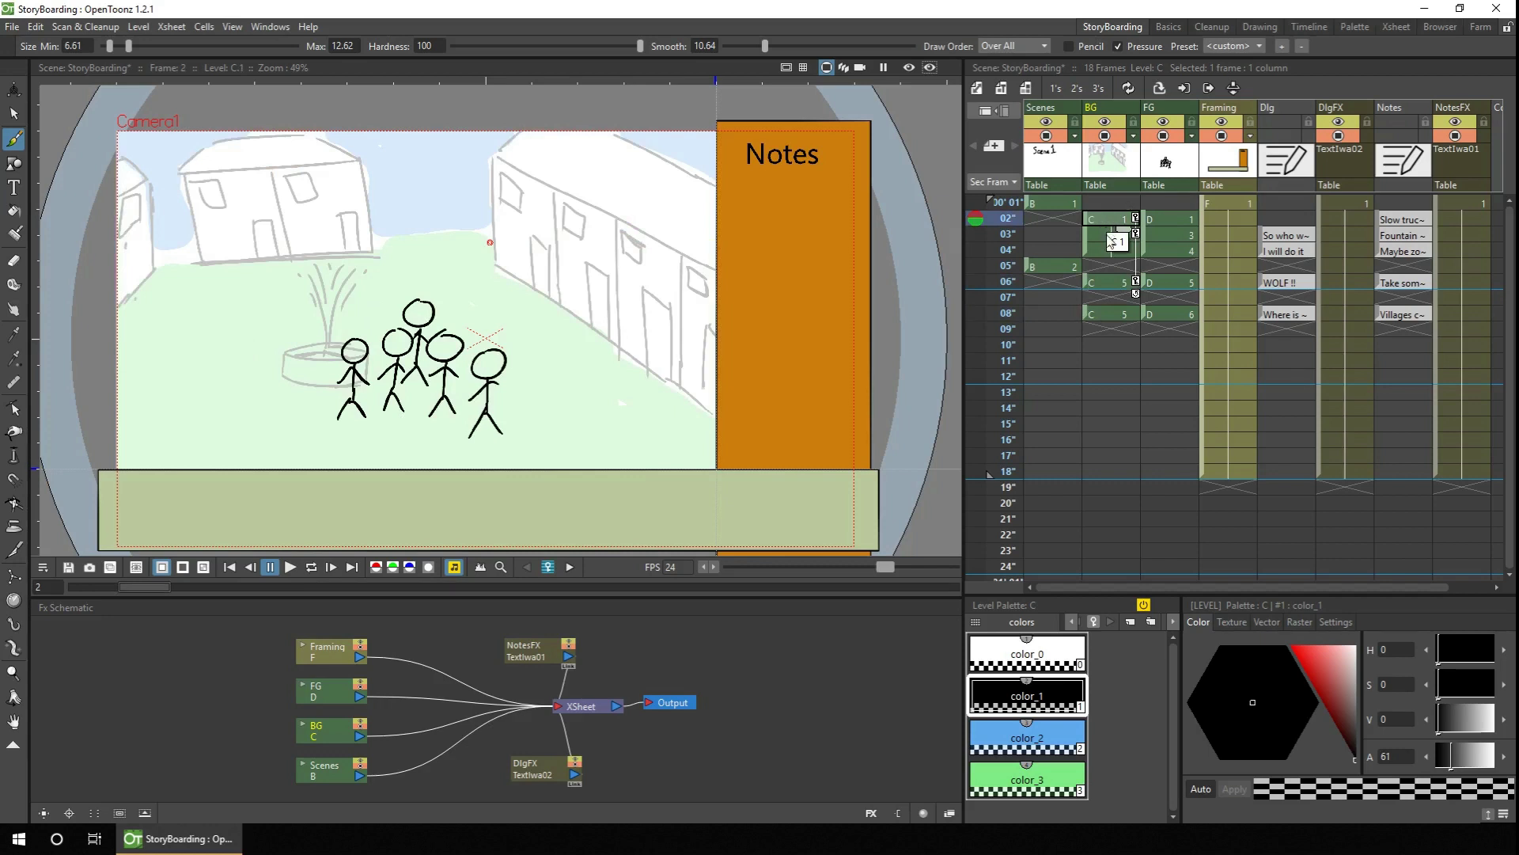
- Paste the C 1 village background into frame 7 and keep C 5 at frame 8
click(1100, 297)
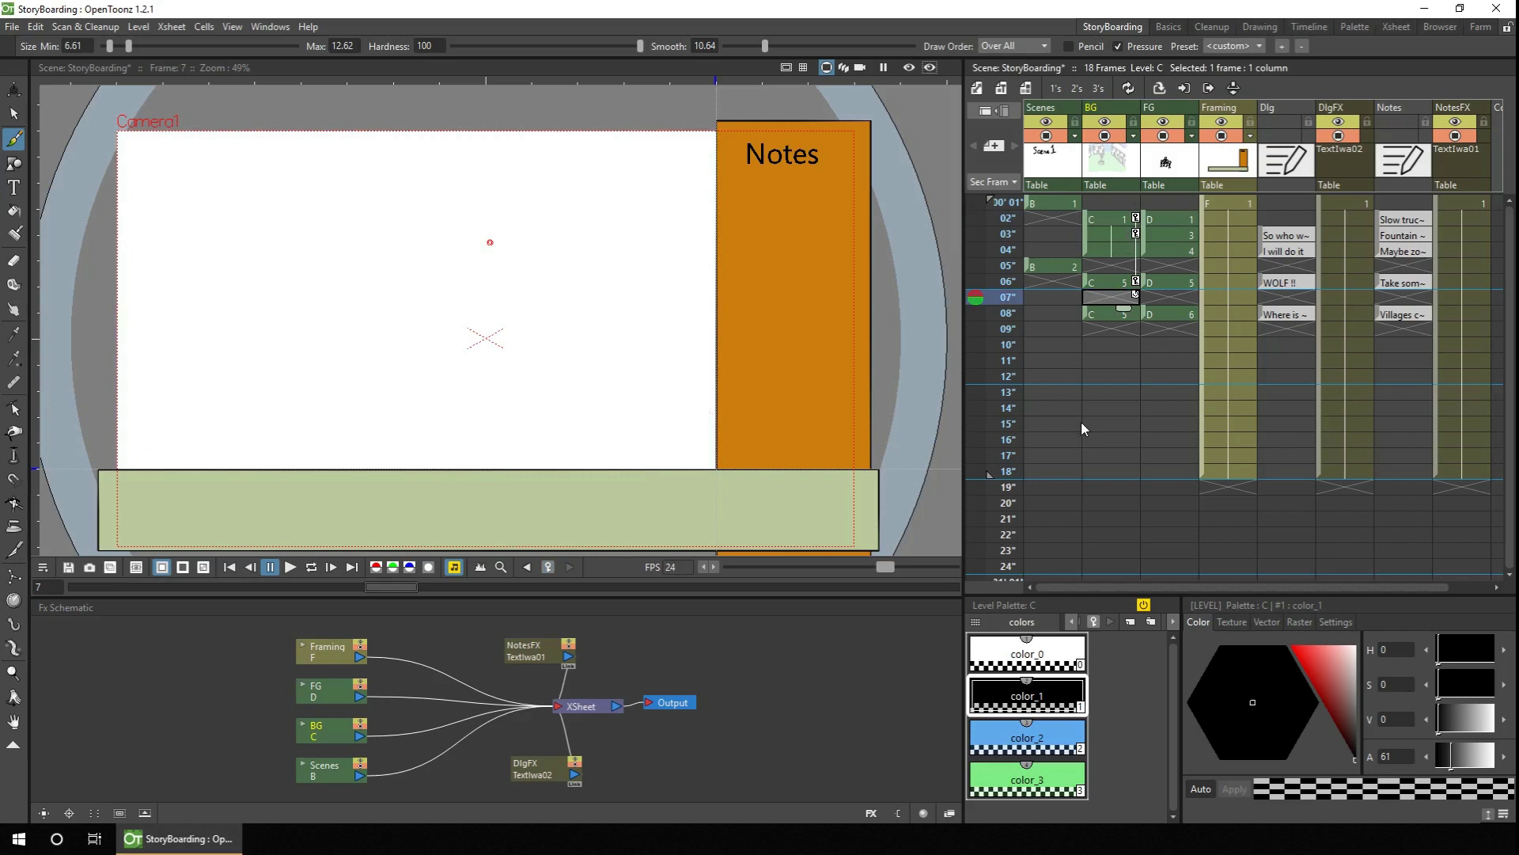
key(ctrl+v)
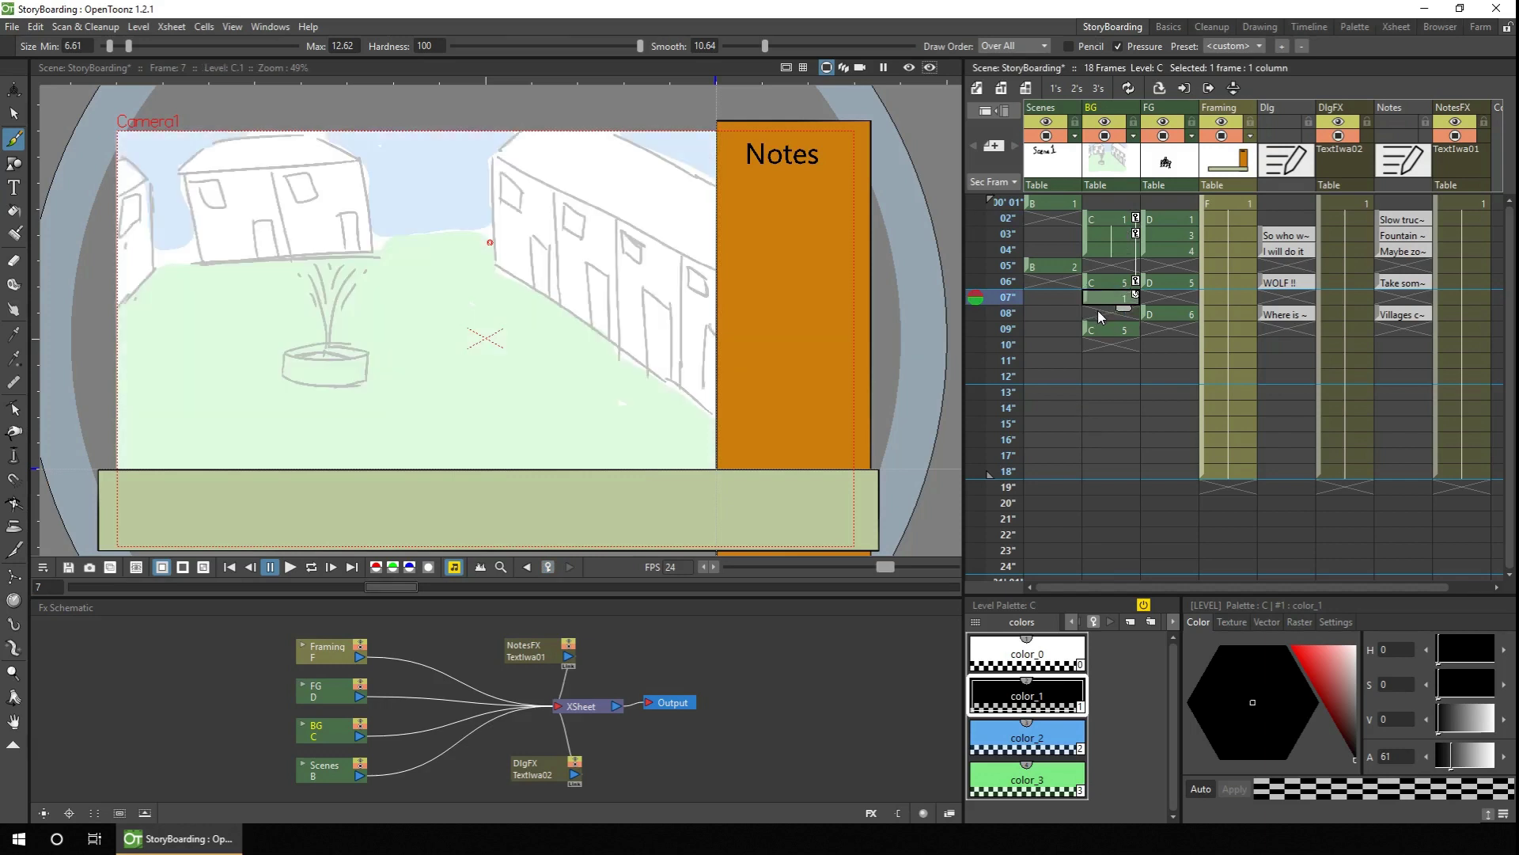
drag(1085, 324, 1088, 313)
click(1100, 296)
- Draw a stick-figure villager in the frame 7 foreground and paste copies to form a group
click(1165, 293)
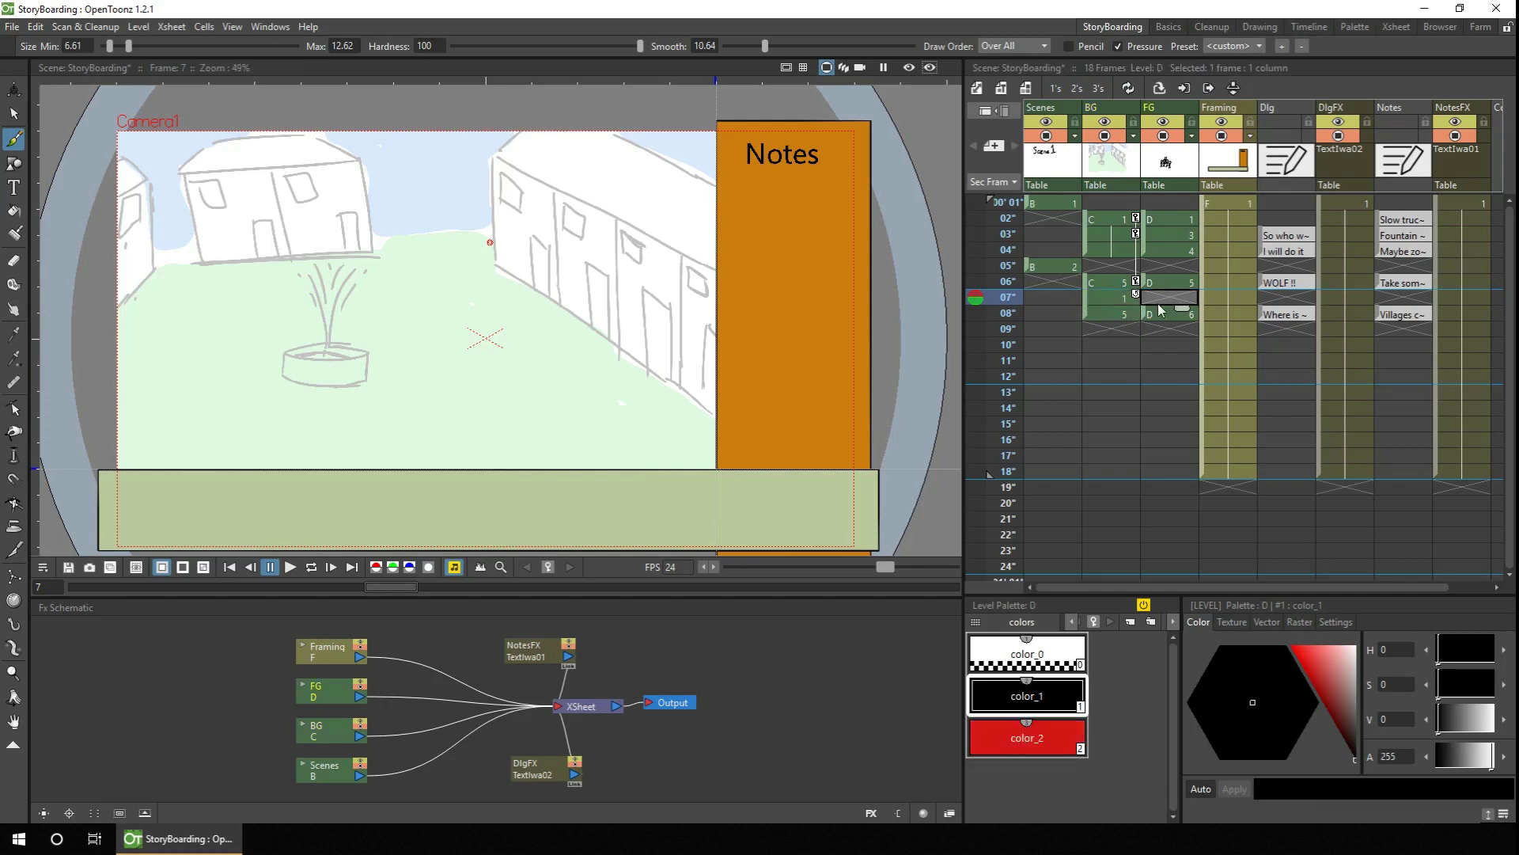
drag(422, 301, 428, 301)
drag(429, 336, 427, 397)
drag(410, 366, 446, 366)
drag(414, 415, 441, 416)
key(s)
drag(372, 271, 500, 446)
key(ctrl+v)
drag(470, 376, 530, 391)
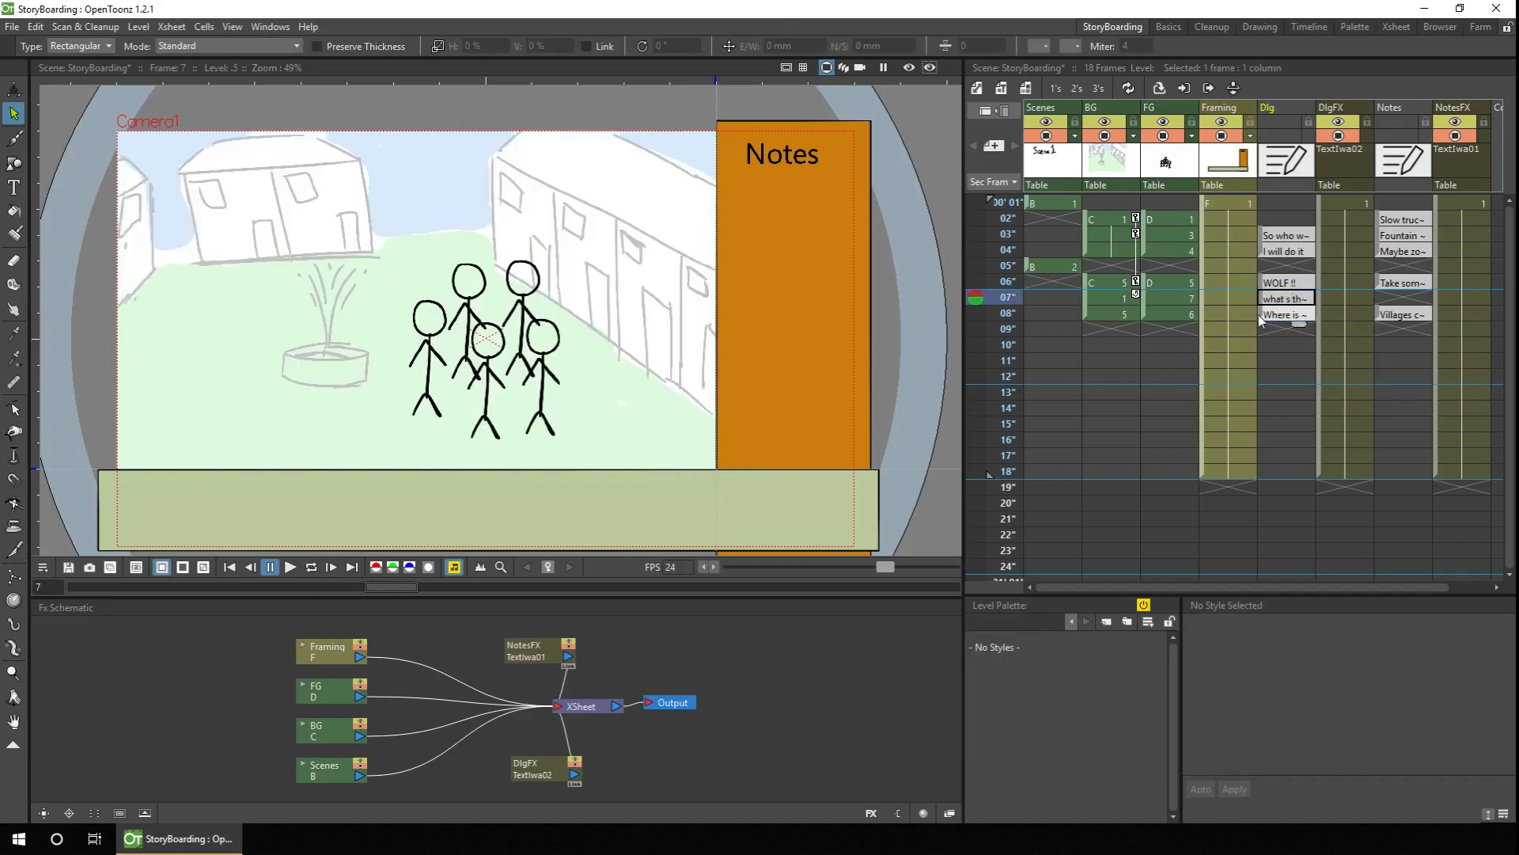
- Add the note 'Villager looks up after hearing wolf' and dialogue 'What s that? Let s go' at frame 7
double_click(1402, 298)
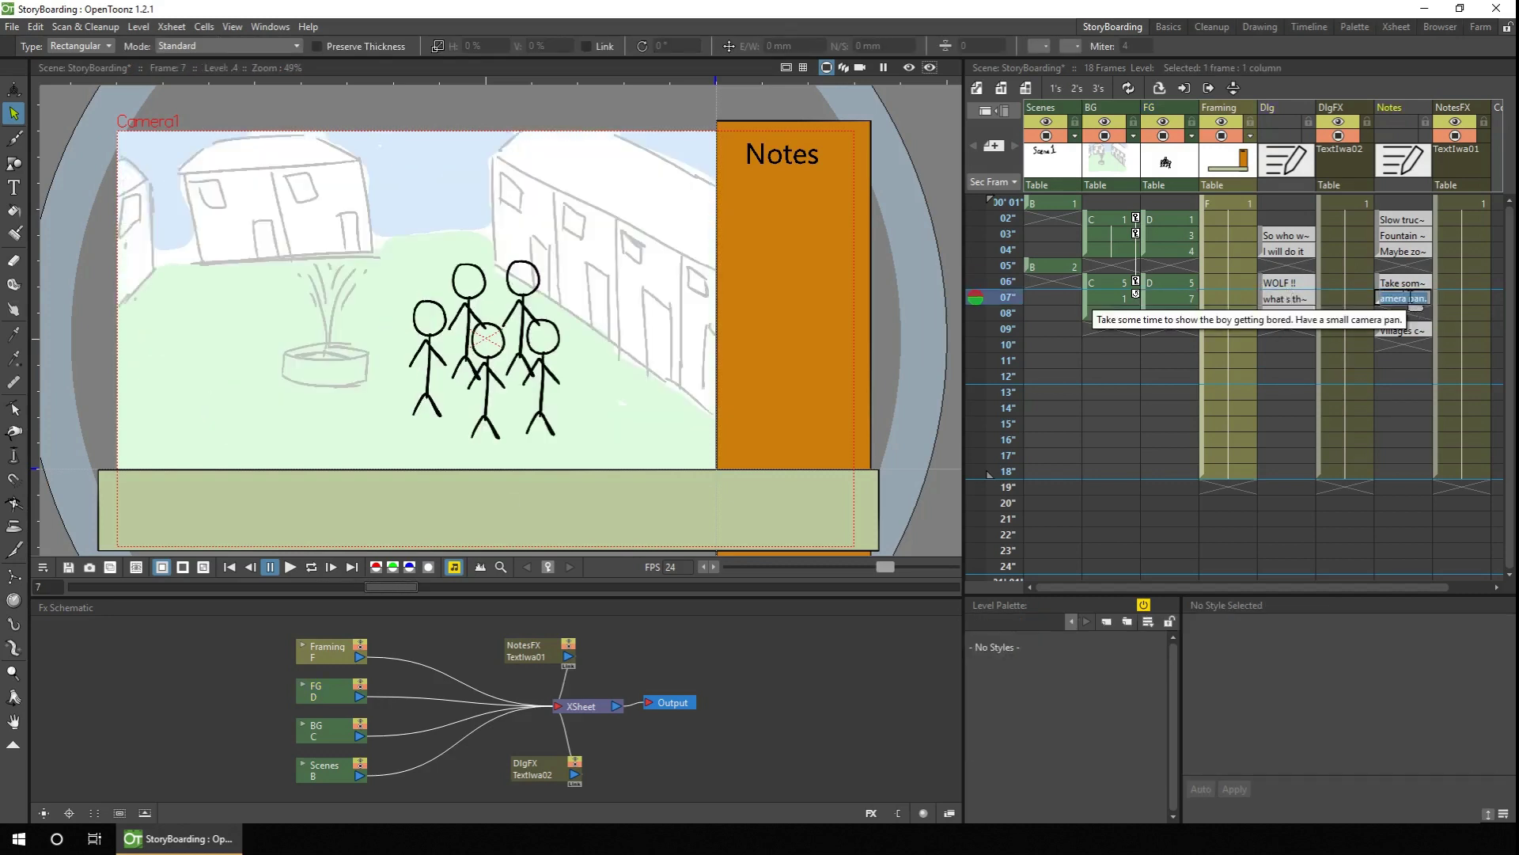
click(1283, 299)
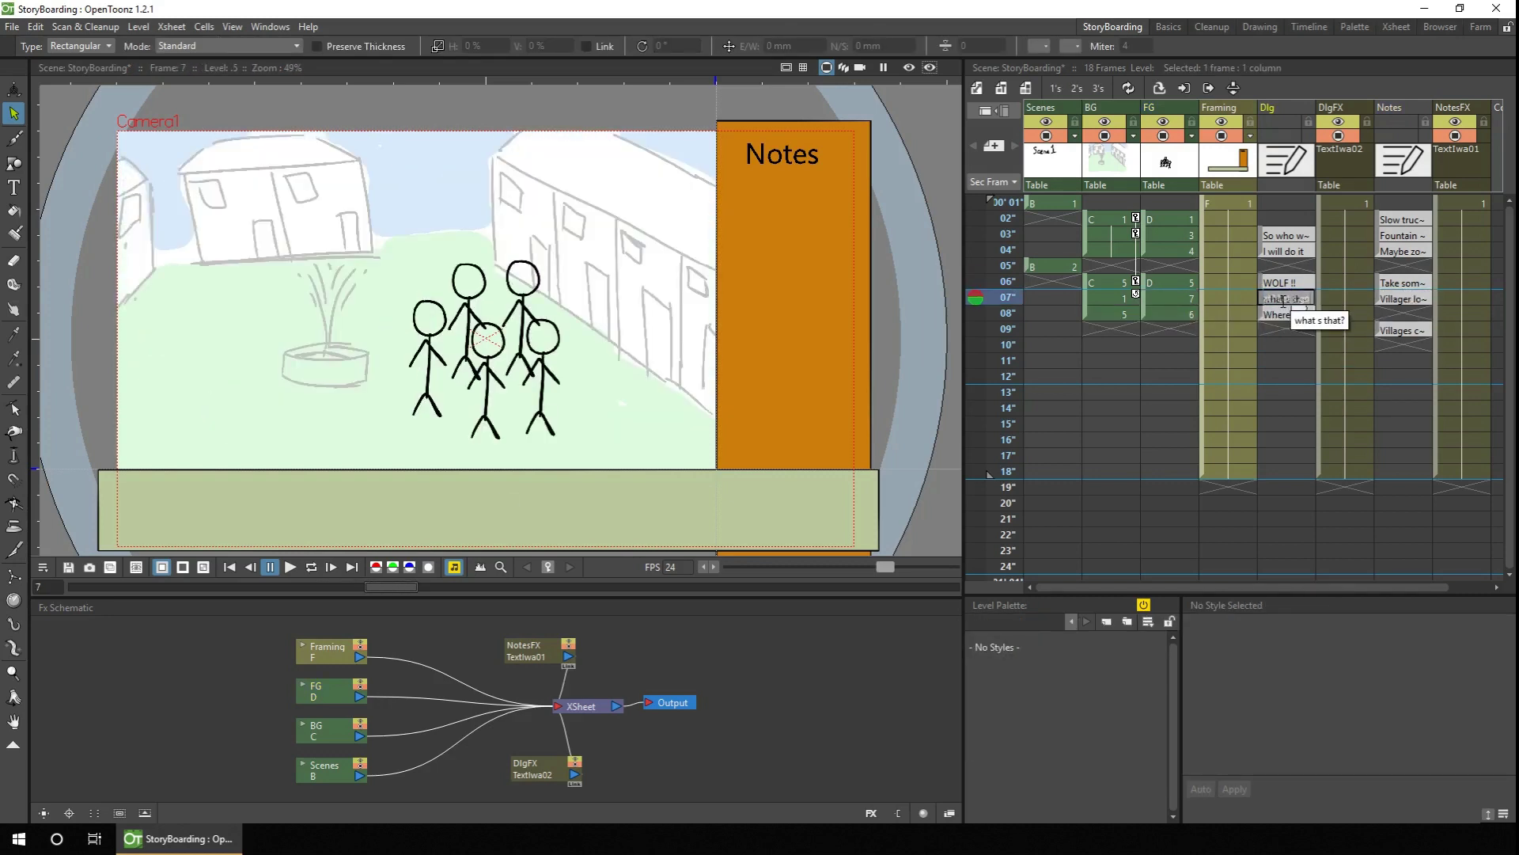
click(908, 68)
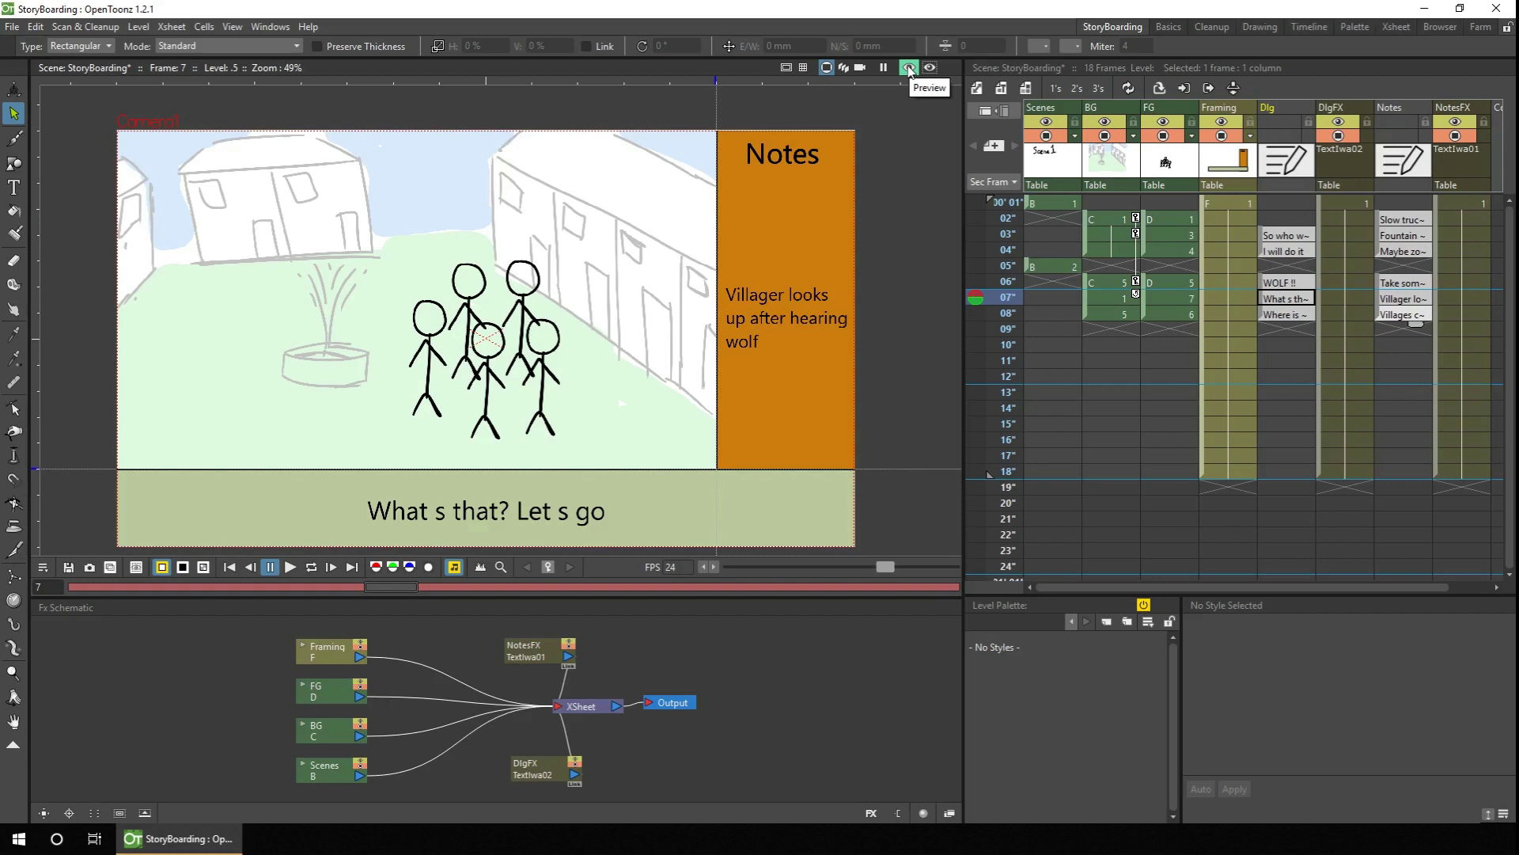
- Preview frames 6, 7 and 8, then return to the frame 7 background
click(1010, 283)
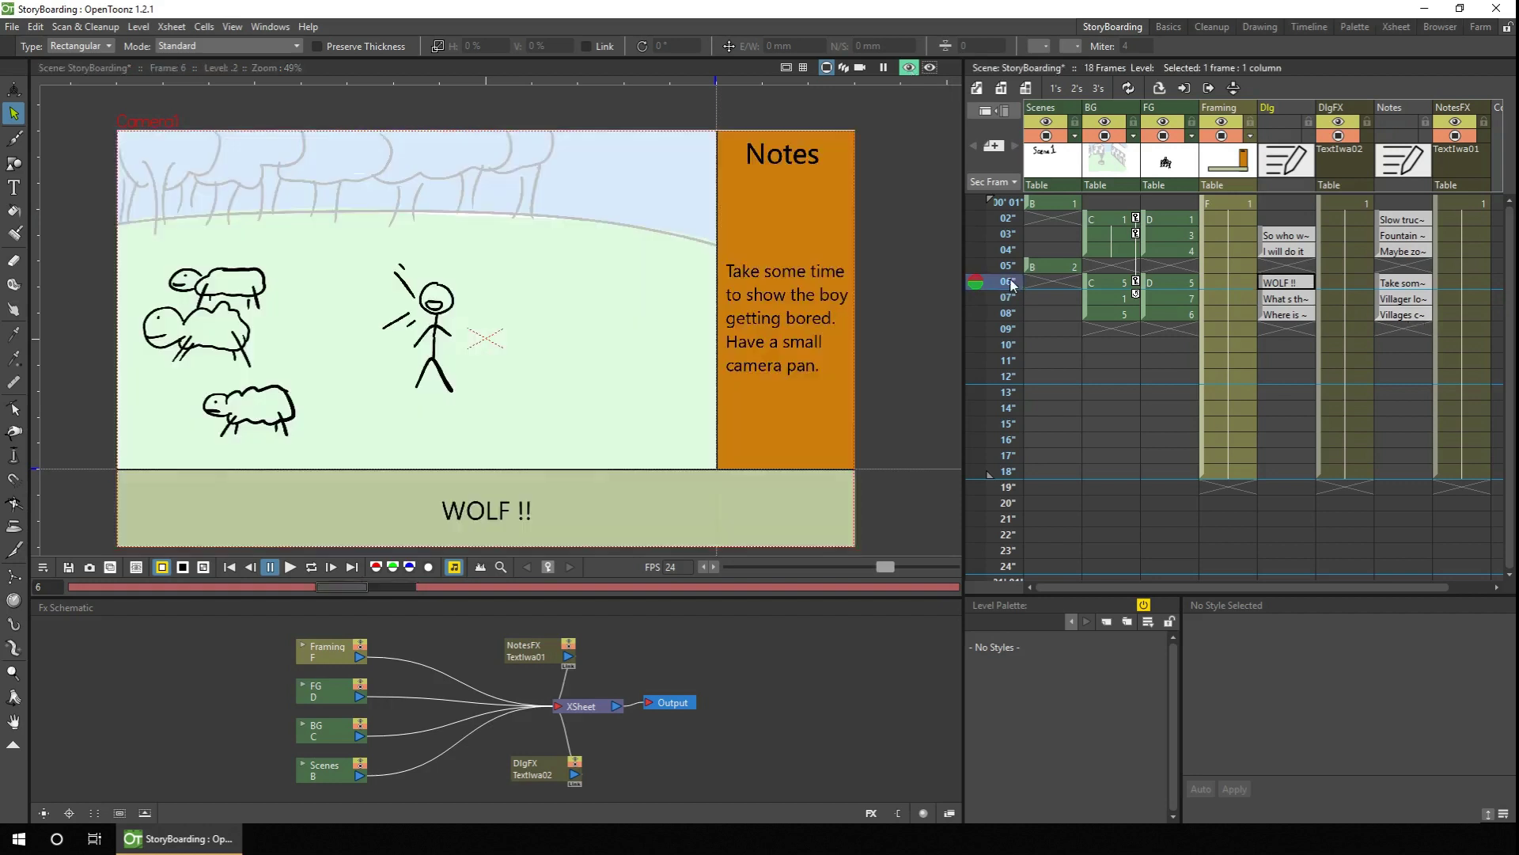
click(1007, 298)
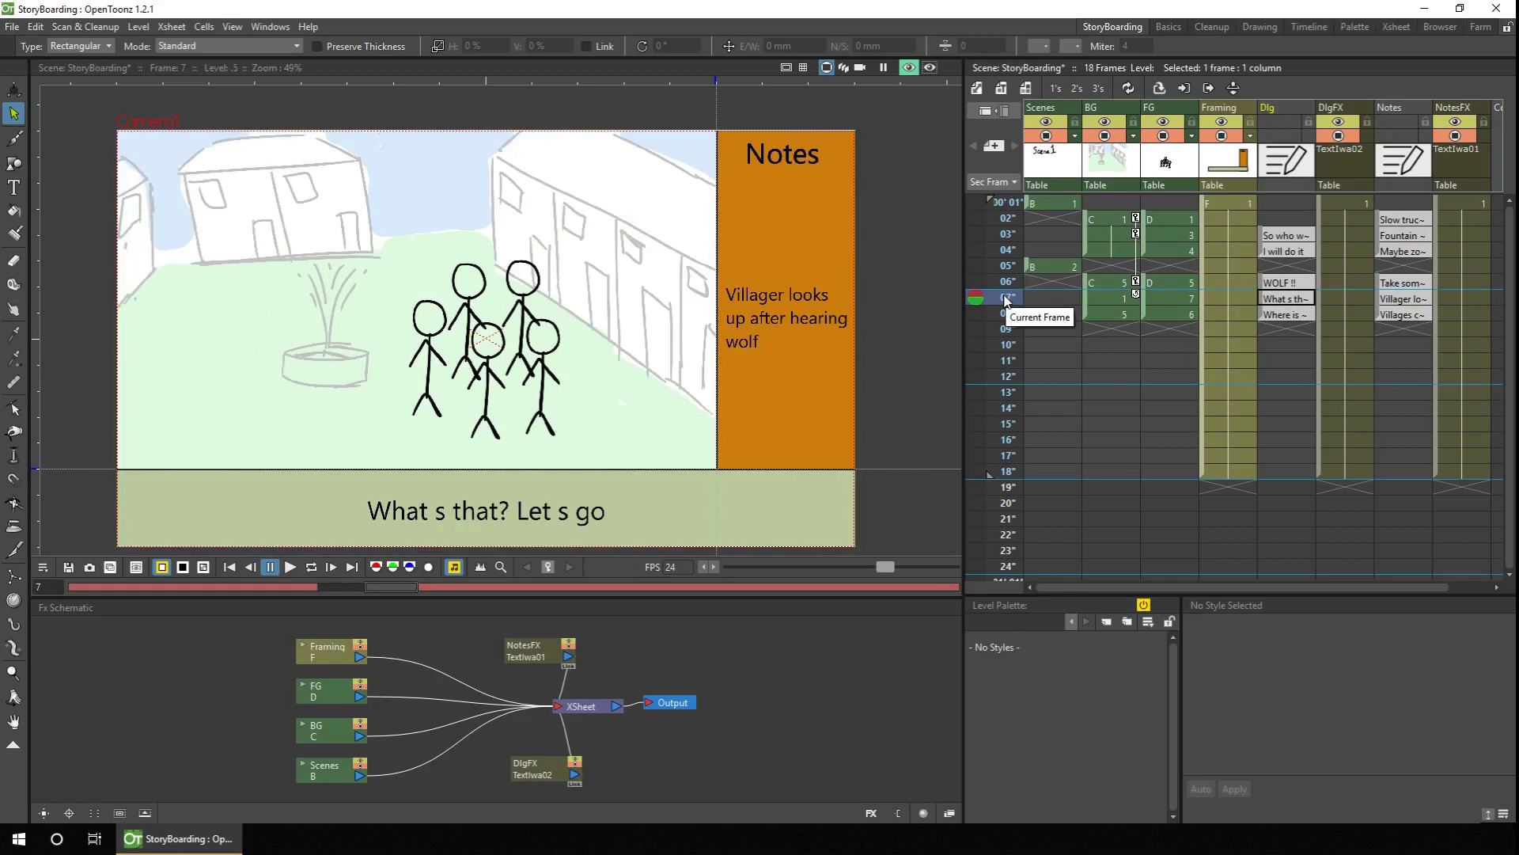
click(1006, 316)
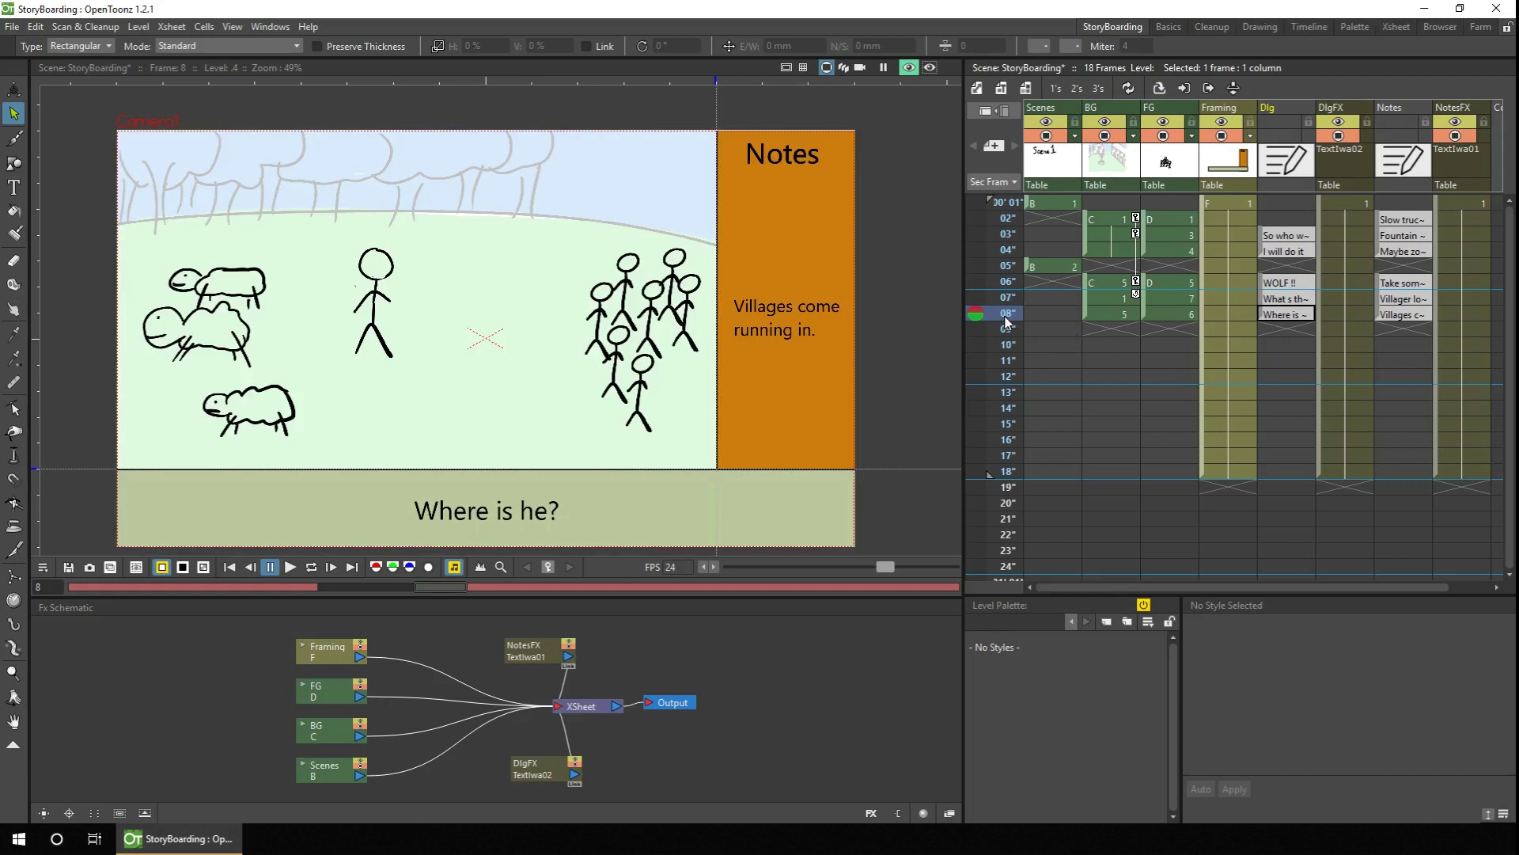
click(1124, 301)
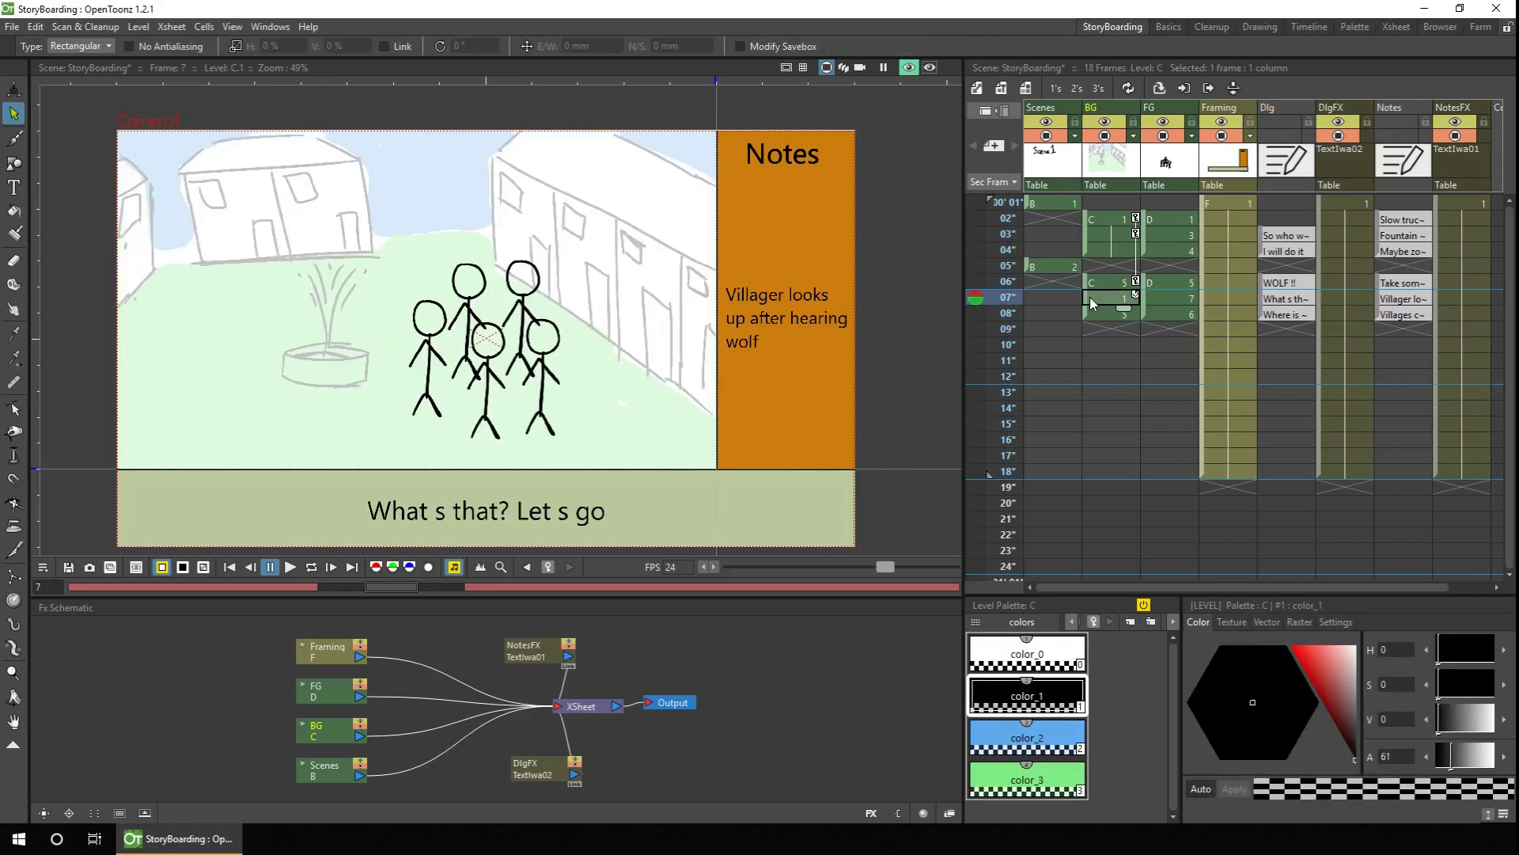
- Draw the outline of a small building between the houses on the frame 7 background
key(Up)
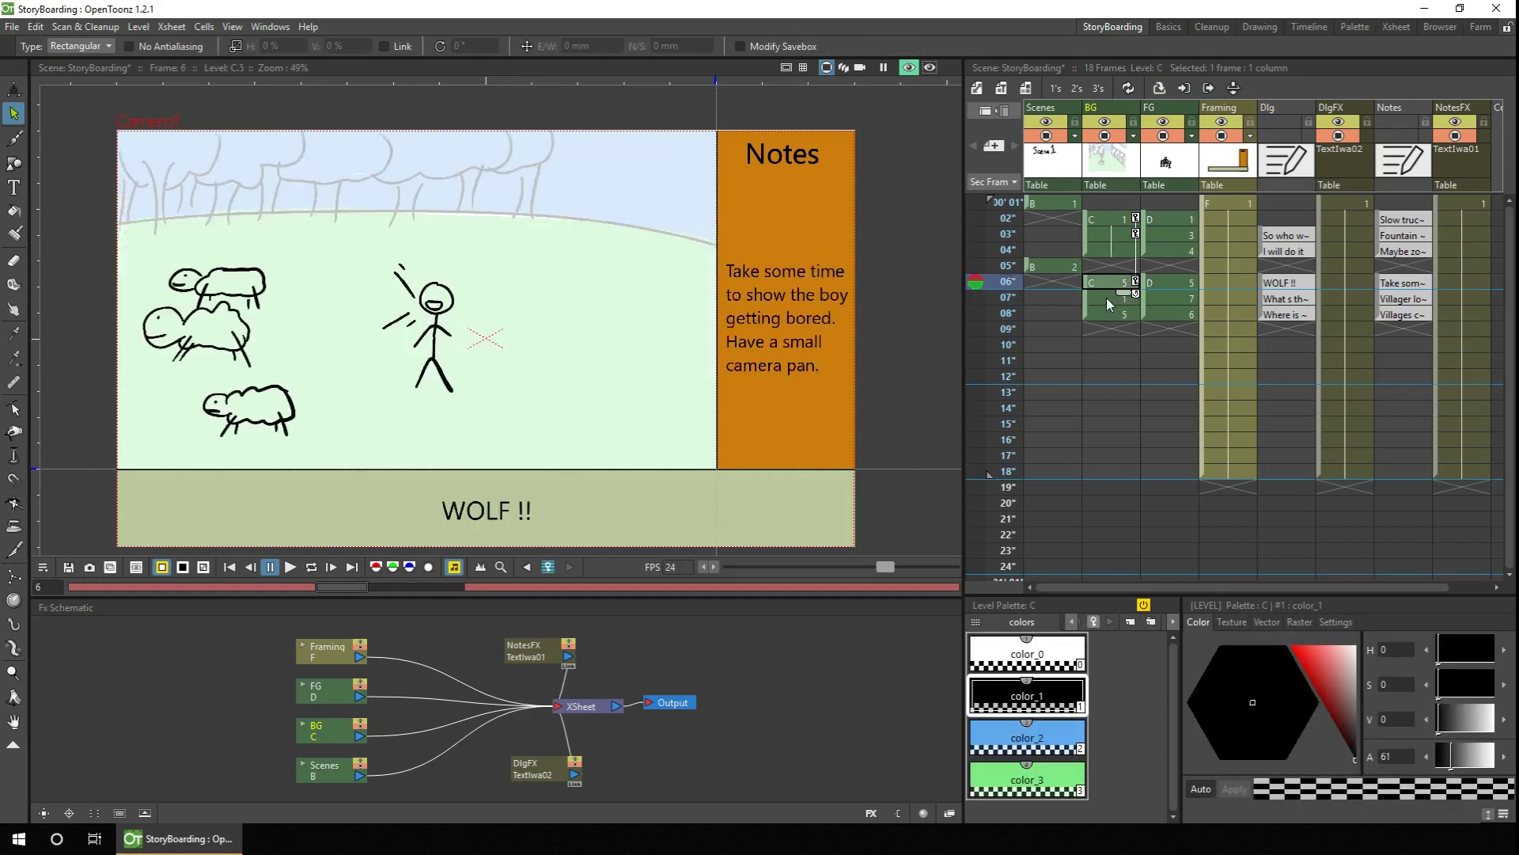
key(Down)
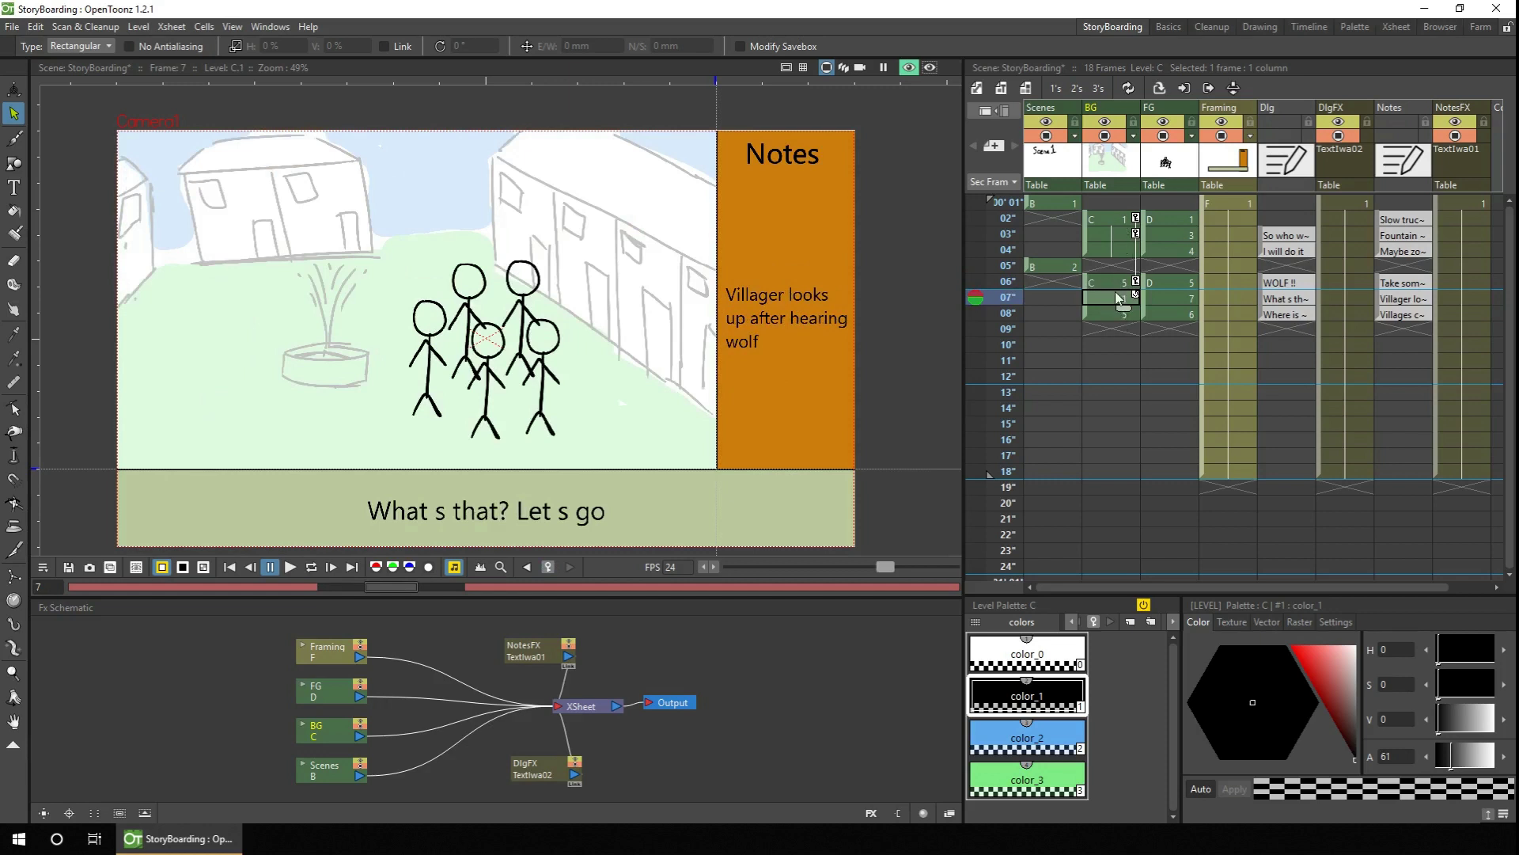
key(b)
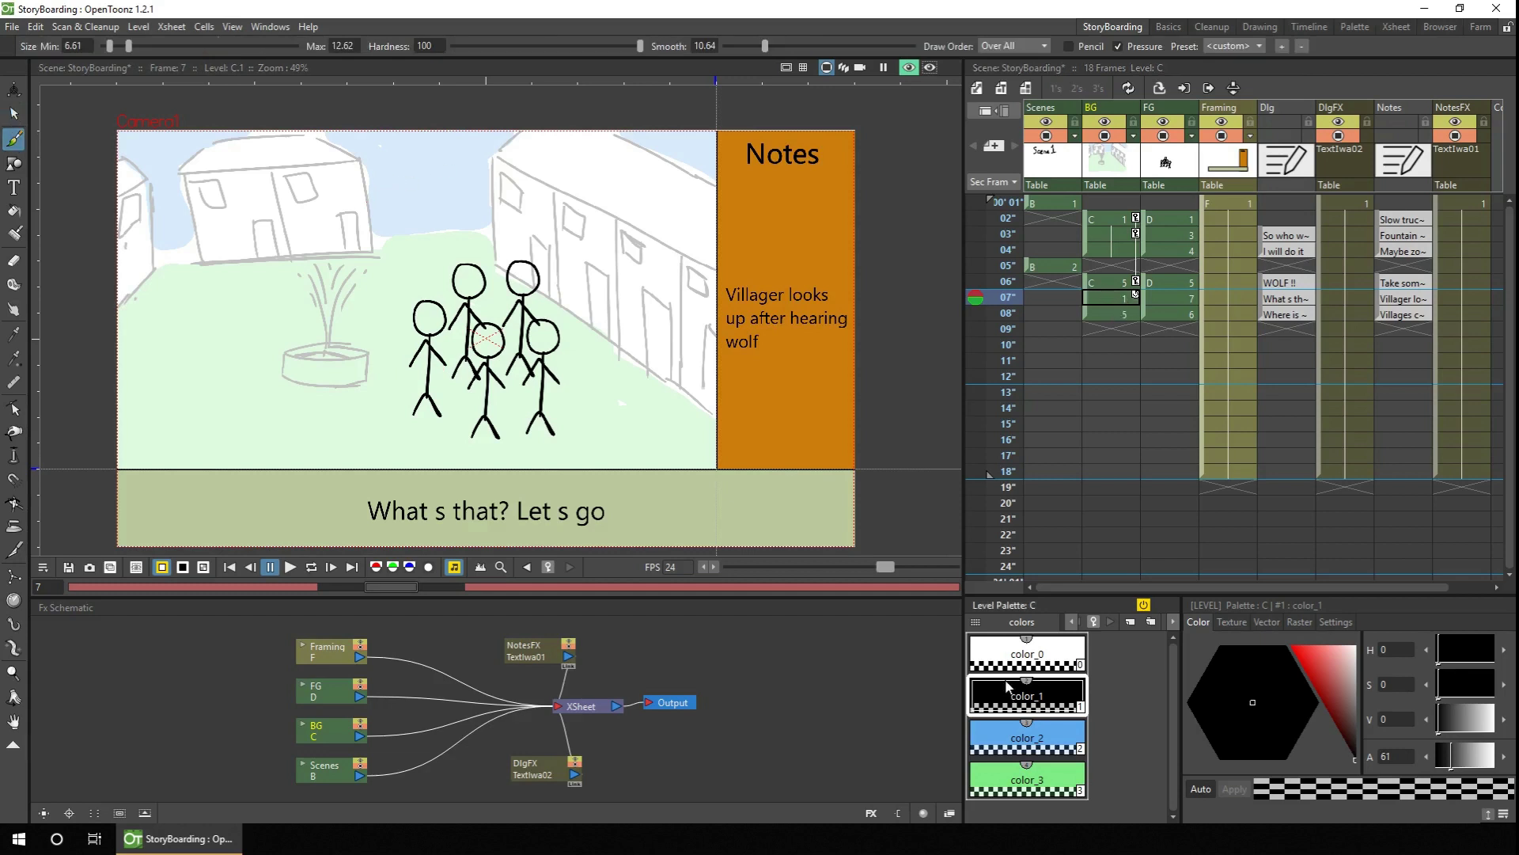
drag(372, 187, 458, 184)
drag(459, 185, 469, 245)
drag(372, 250, 469, 245)
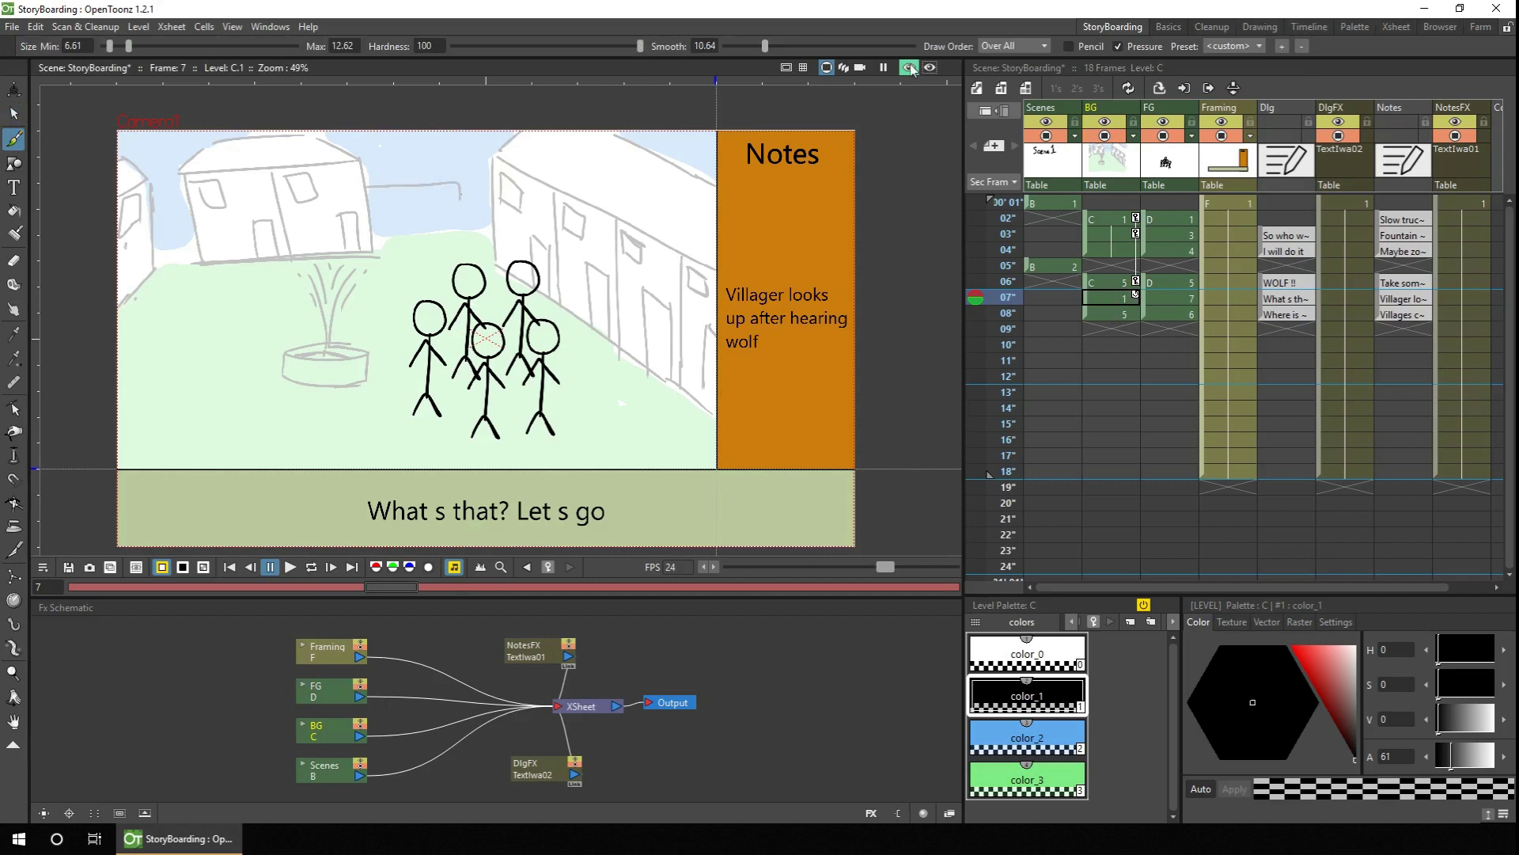
- Erase the sky inside the building, add windows and roof lines, and save the scene
click(909, 68)
click(15, 260)
mouse_move(381, 197)
mouse_down()
mouse_move(441, 228)
mouse_move(398, 212)
mouse_move(458, 184)
mouse_up()
click(14, 138)
click(14, 260)
click(14, 114)
key(ctrl+s)
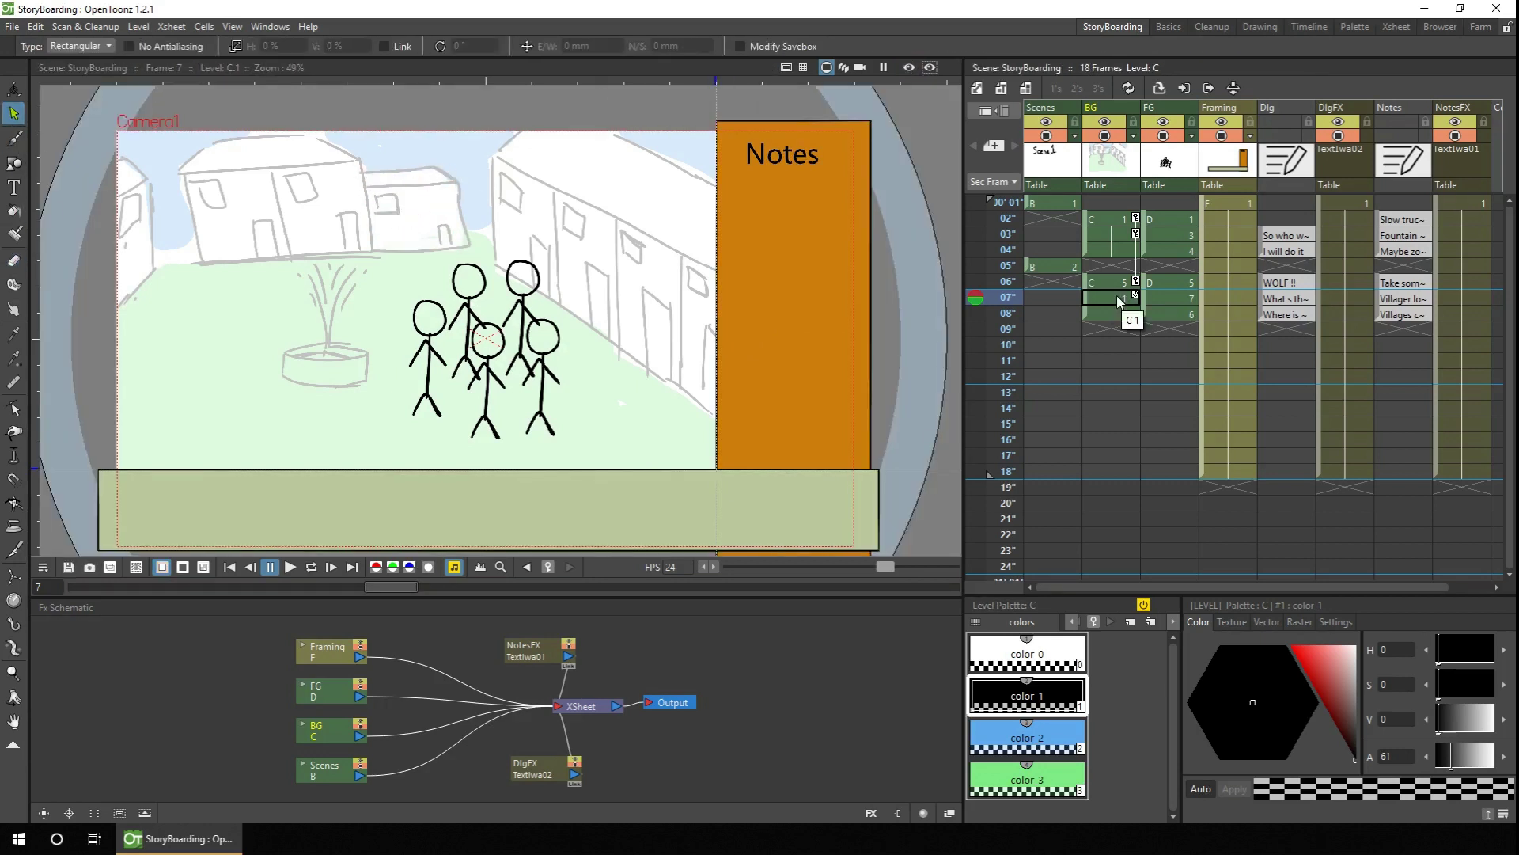
- Review the panels at frame 2 and frames 4 through 8
click(1009, 219)
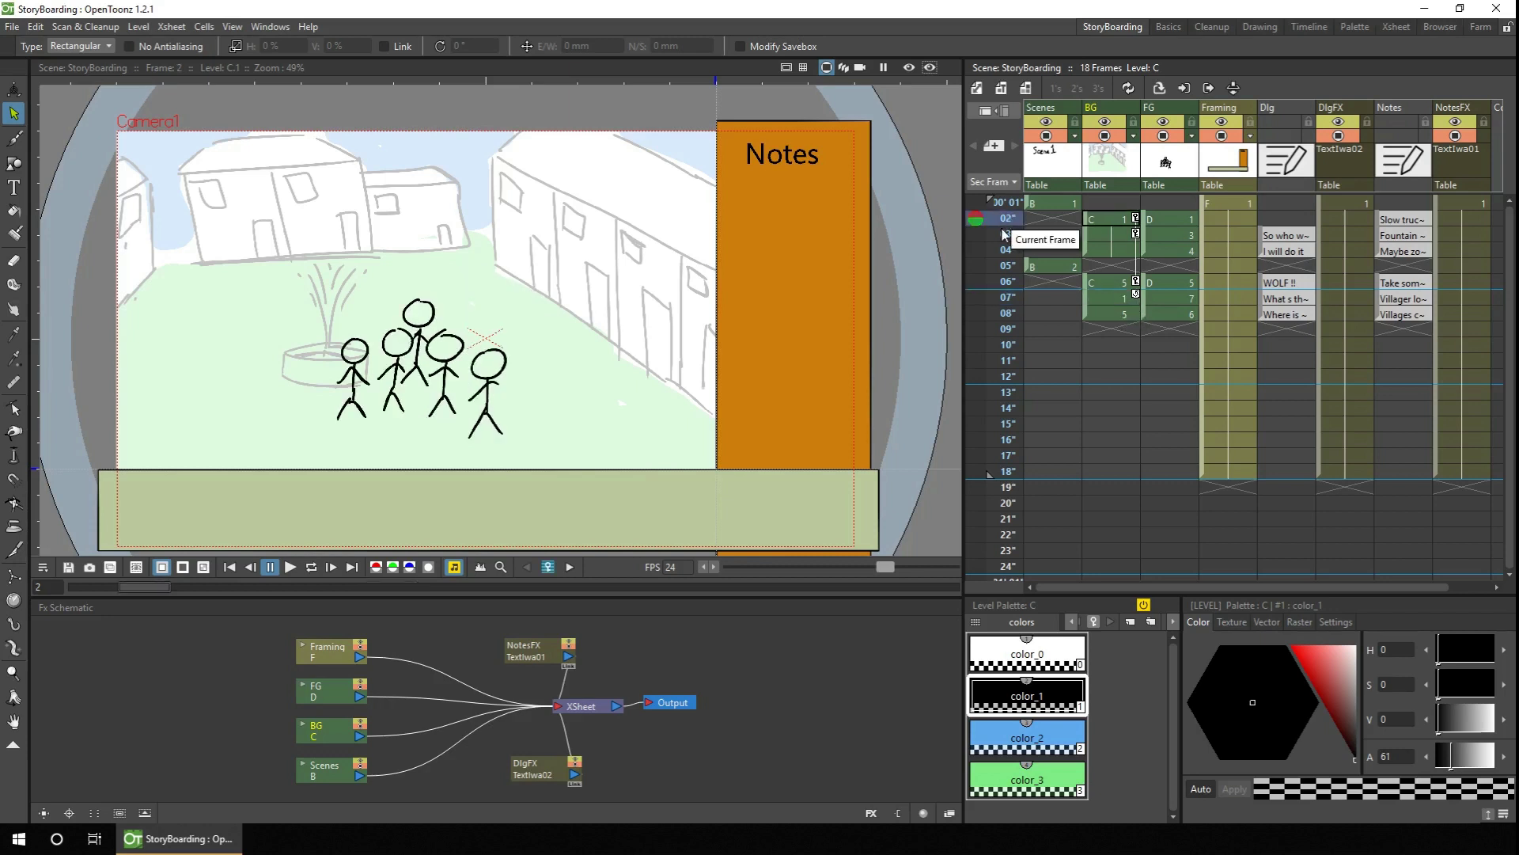
click(1008, 250)
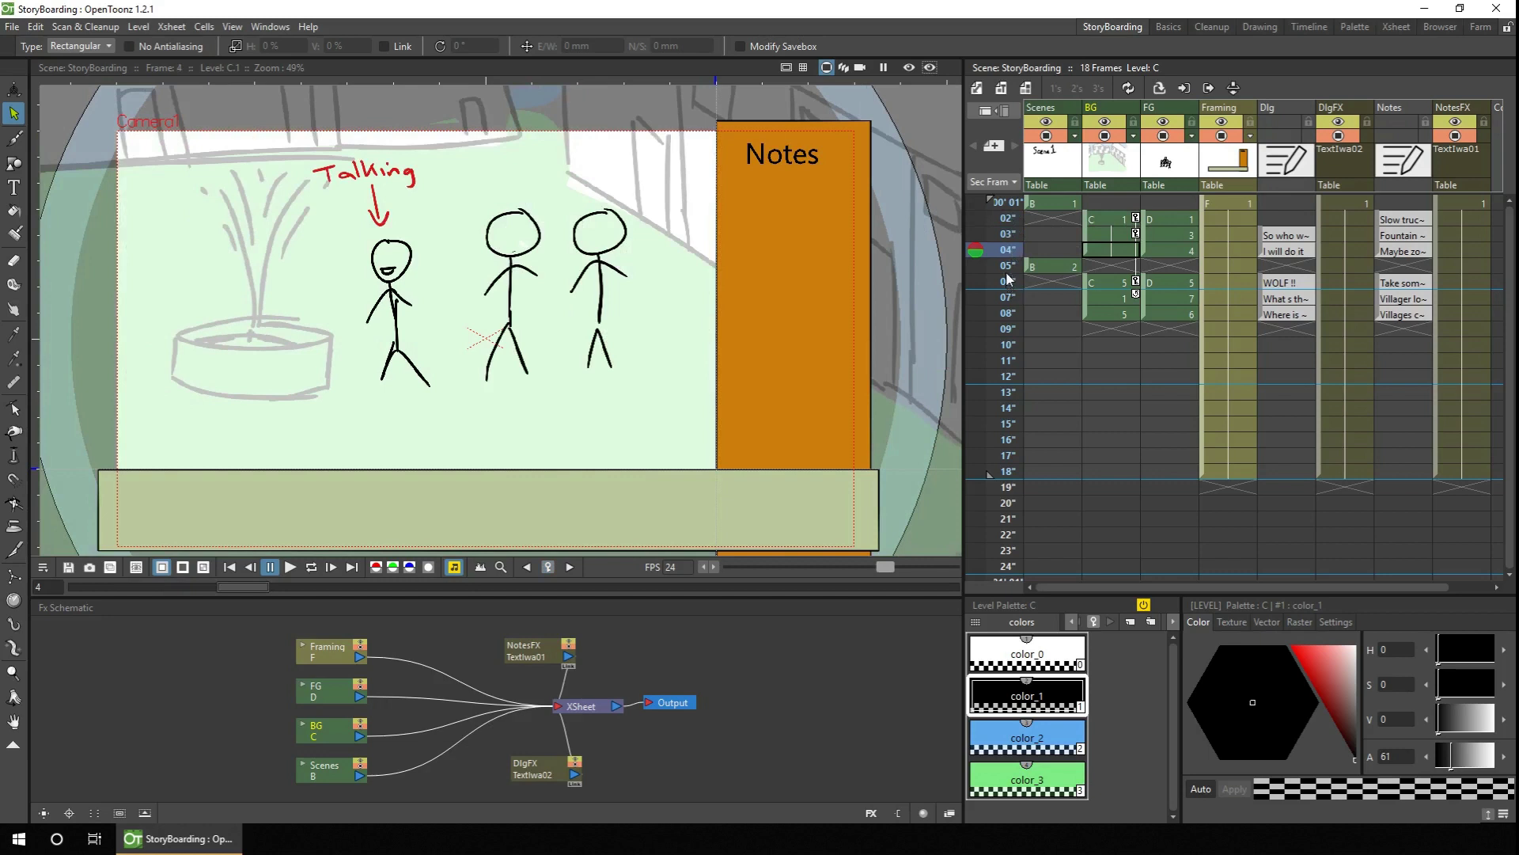
click(1008, 267)
click(1010, 284)
click(1009, 300)
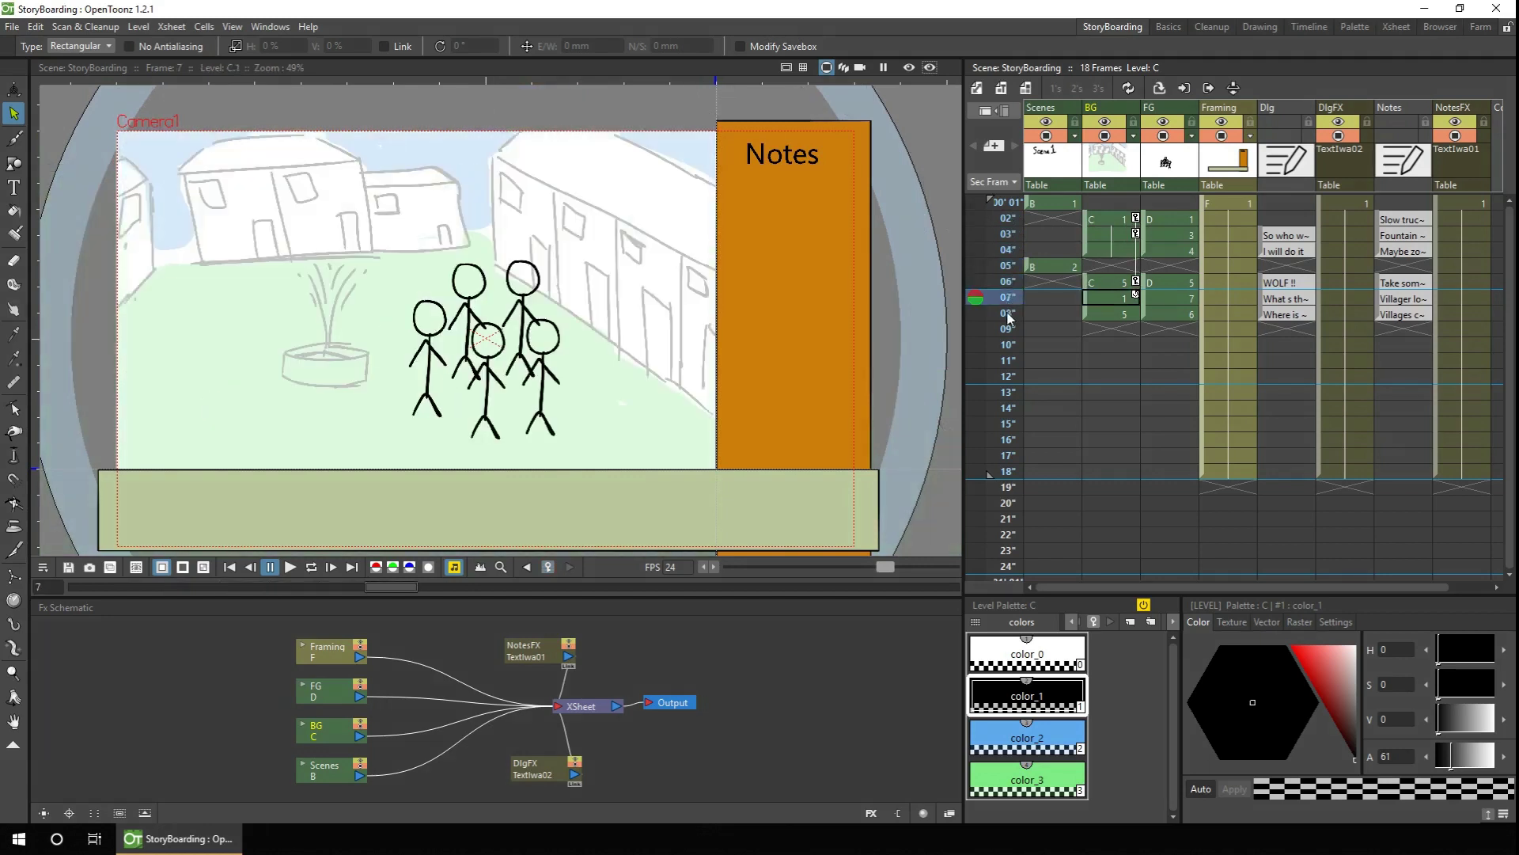
click(1005, 315)
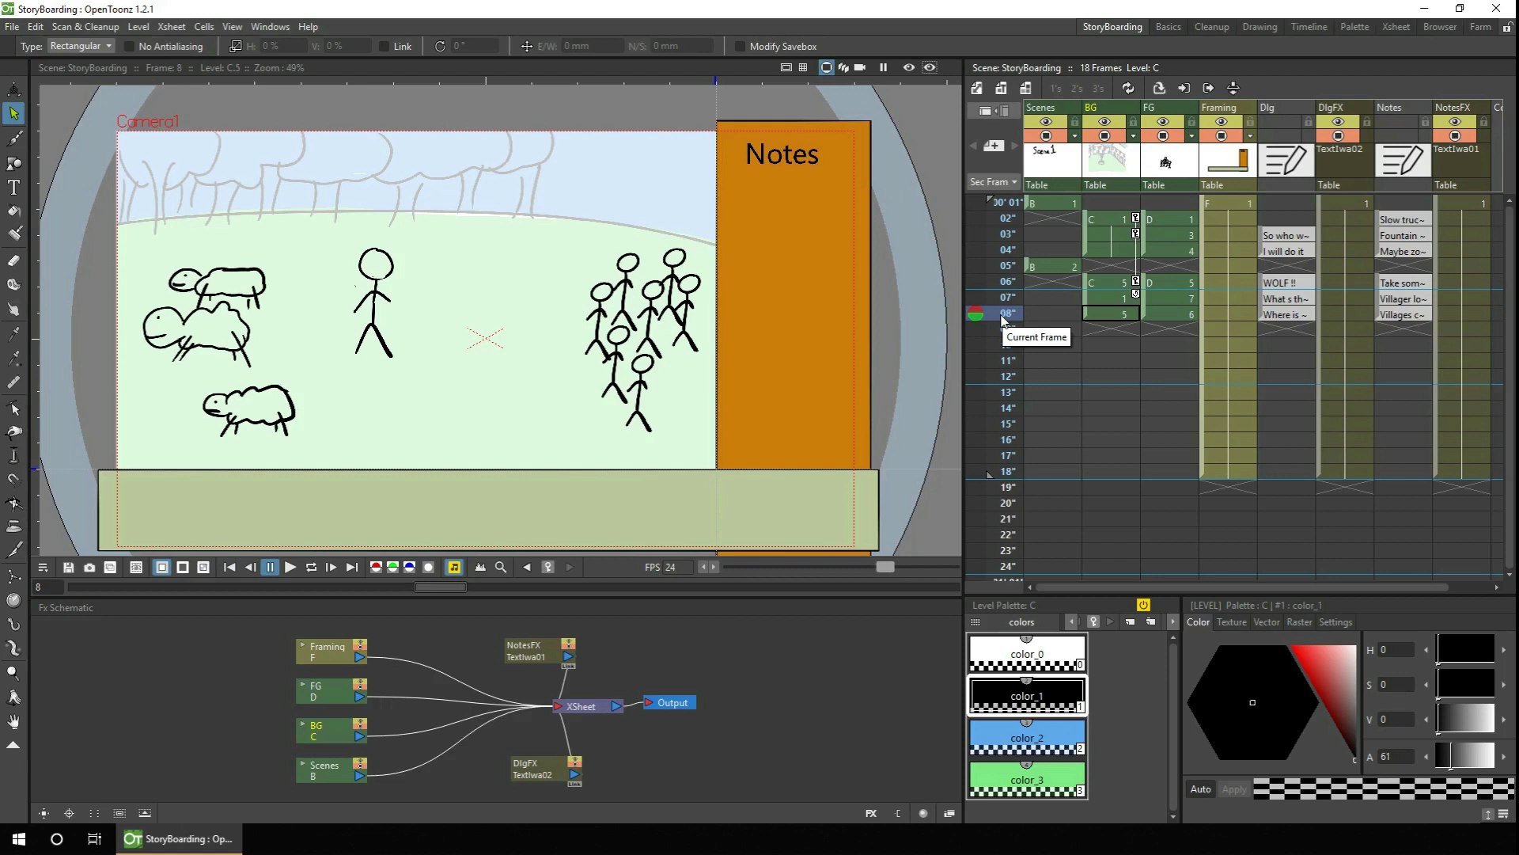
- Move the playback end marker from frame 18 to frame 8 and lower the frame rate
drag(990, 474, 1006, 318)
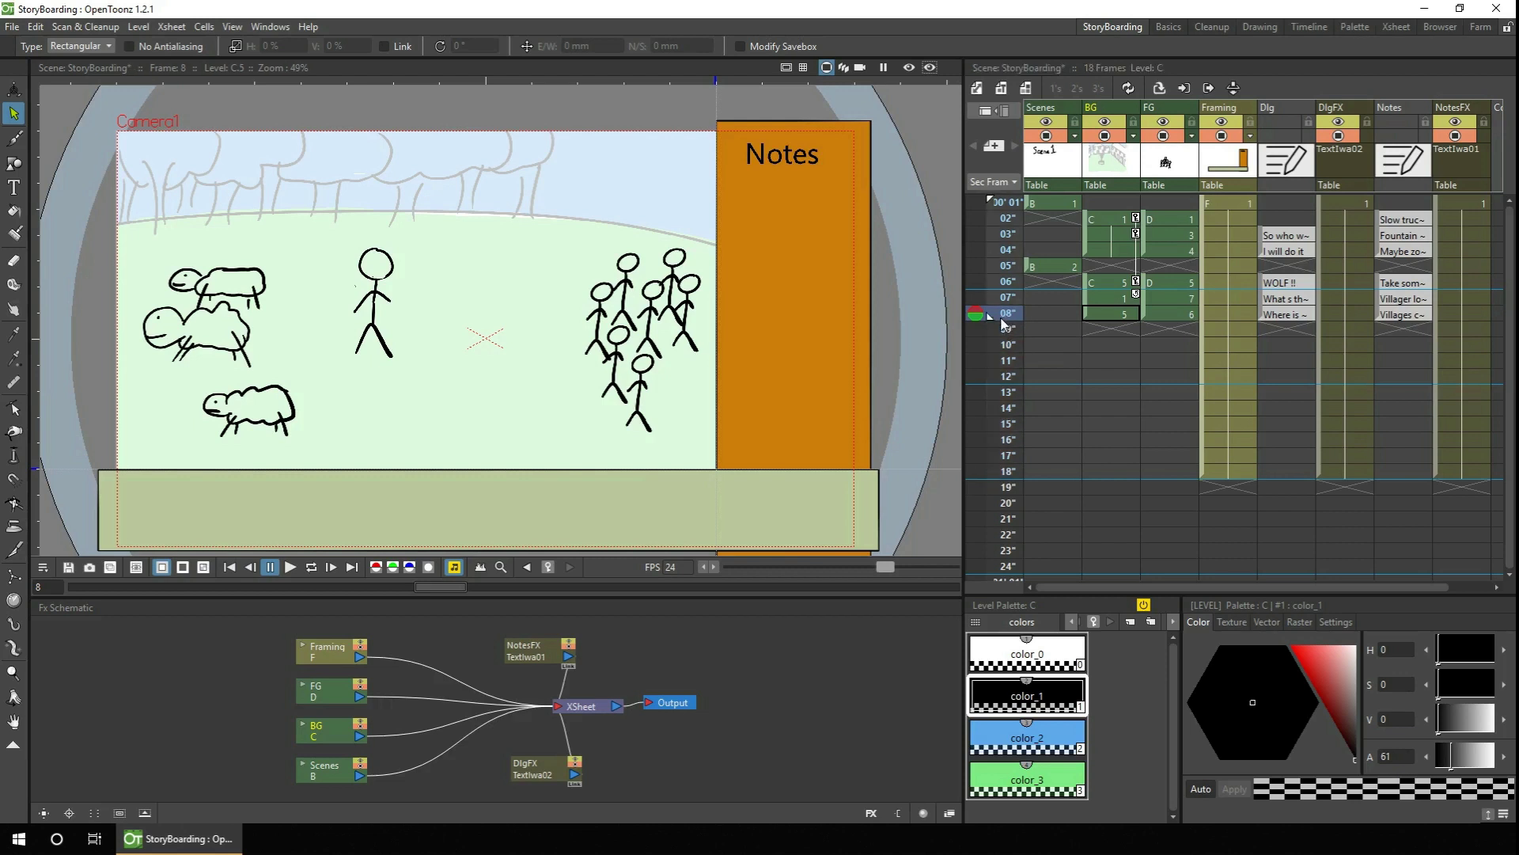
click(704, 568)
click(704, 567)
click(705, 567)
click(703, 568)
click(703, 567)
click(703, 567)
click(703, 569)
click(703, 569)
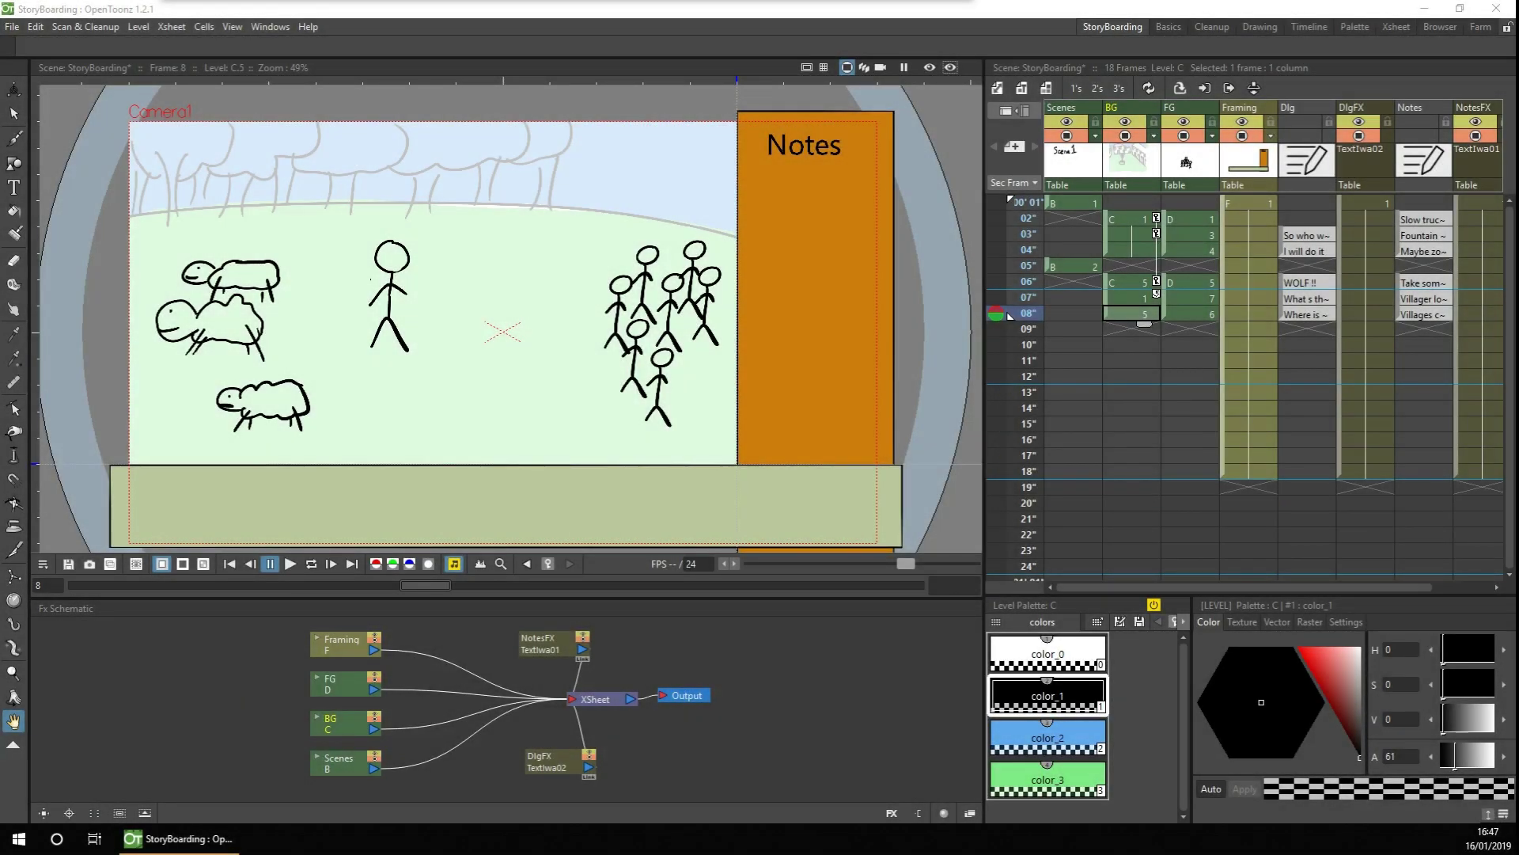
- Select and delete the empty Xsheet cells in frames 9–18 across all columns
click(13, 113)
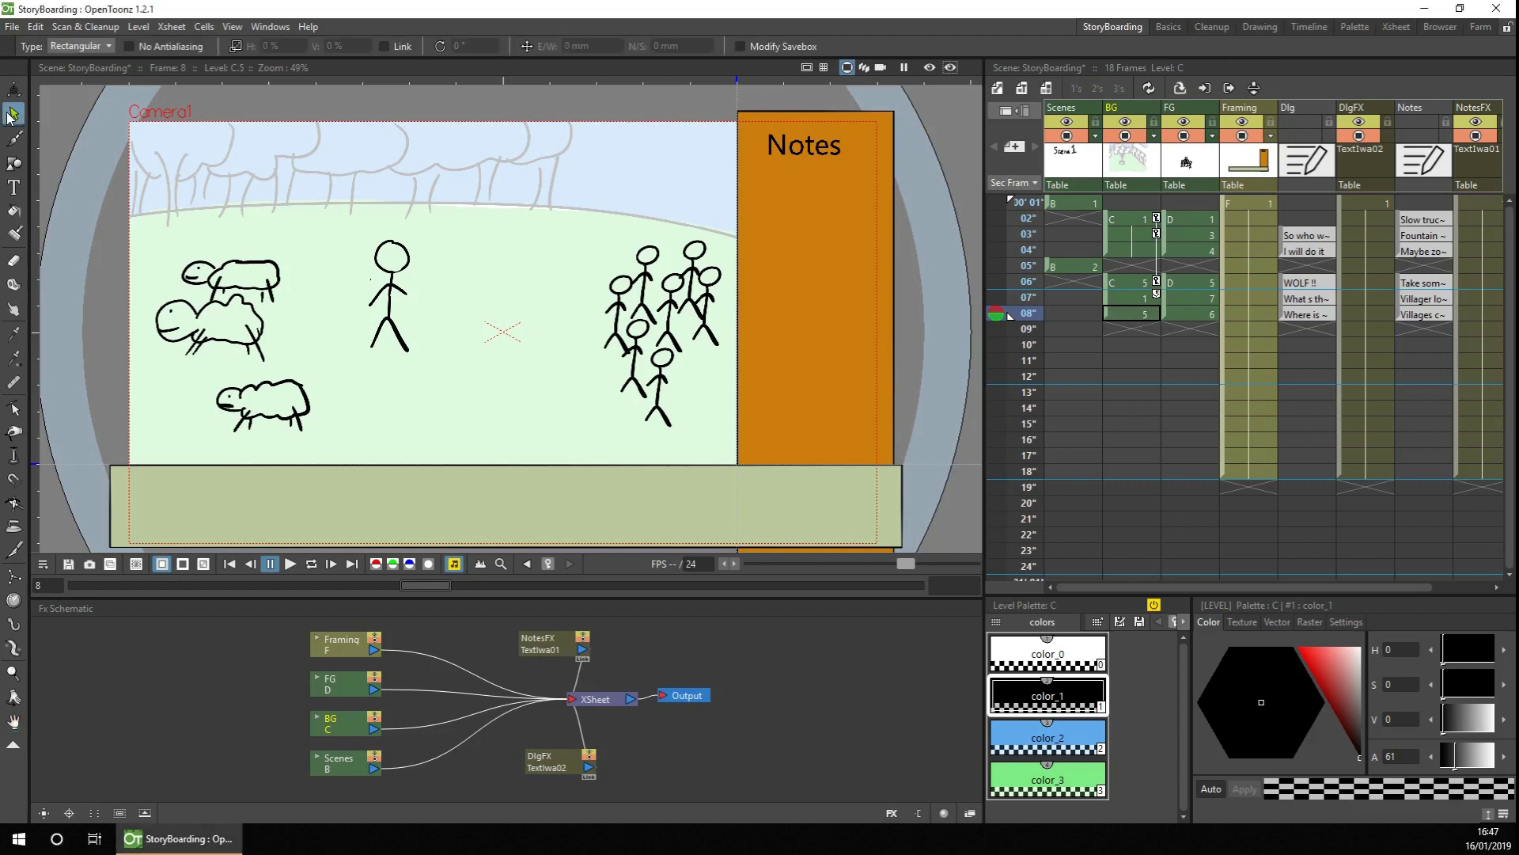
click(1180, 471)
drag(1255, 473, 1465, 330)
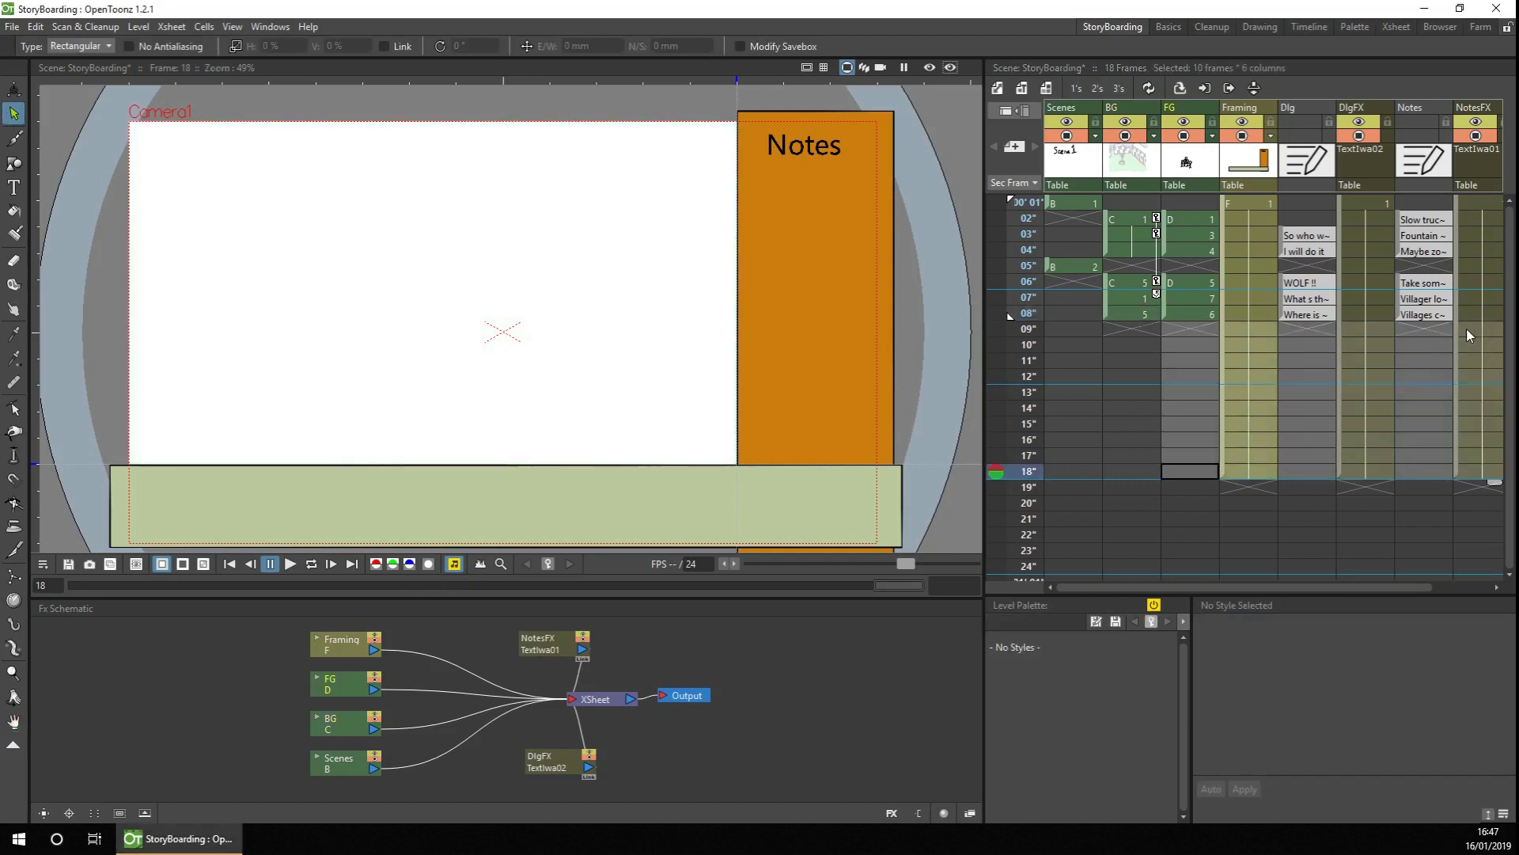
key(Delete)
click(1035, 206)
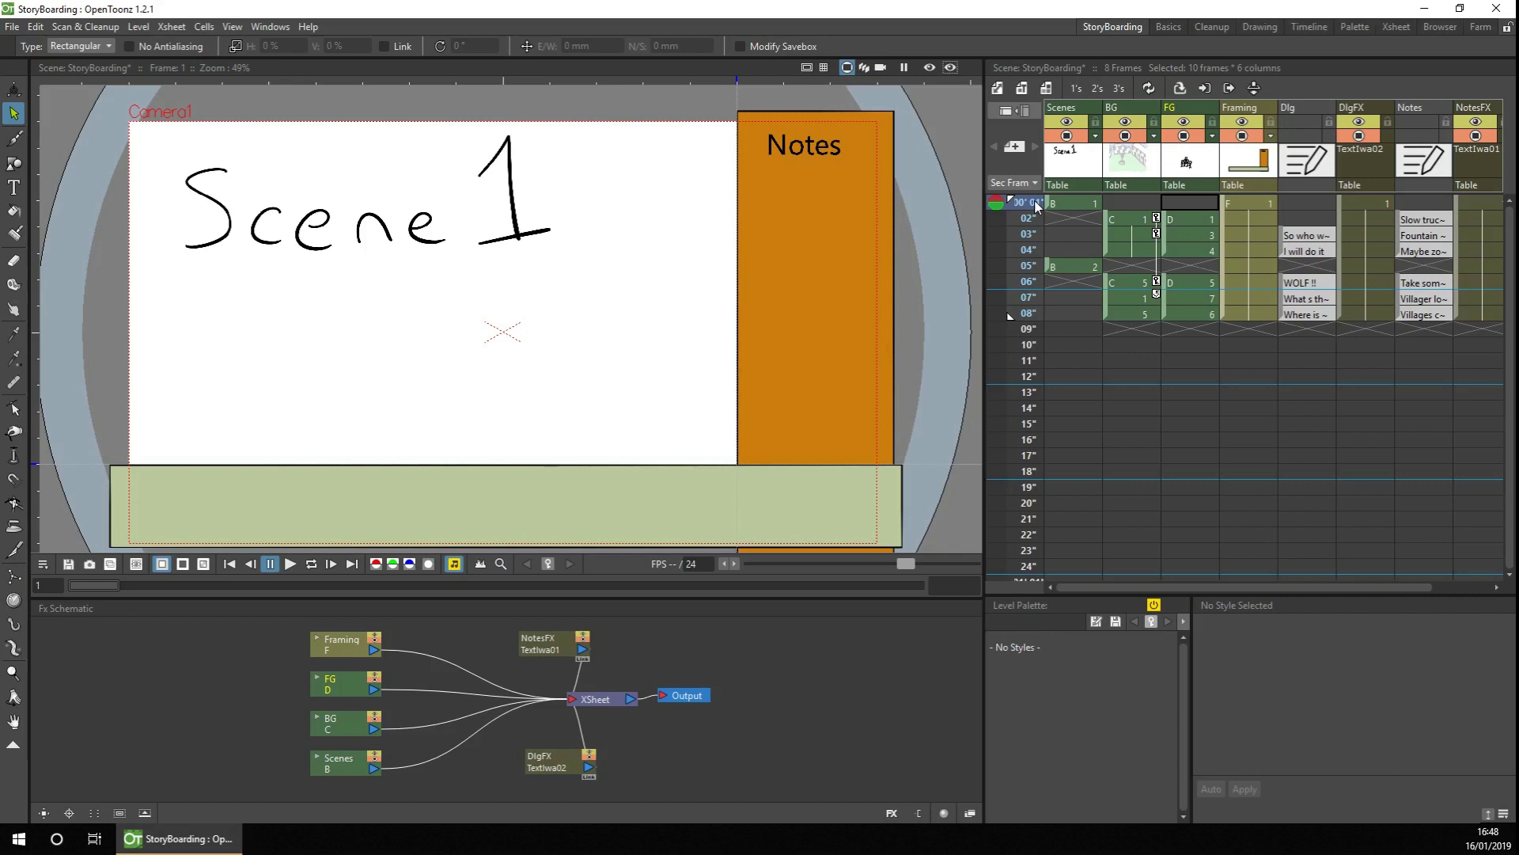
- In Output Settings, change the output format from mov to spritesheet and bring up its options
click(12, 26)
click(87, 483)
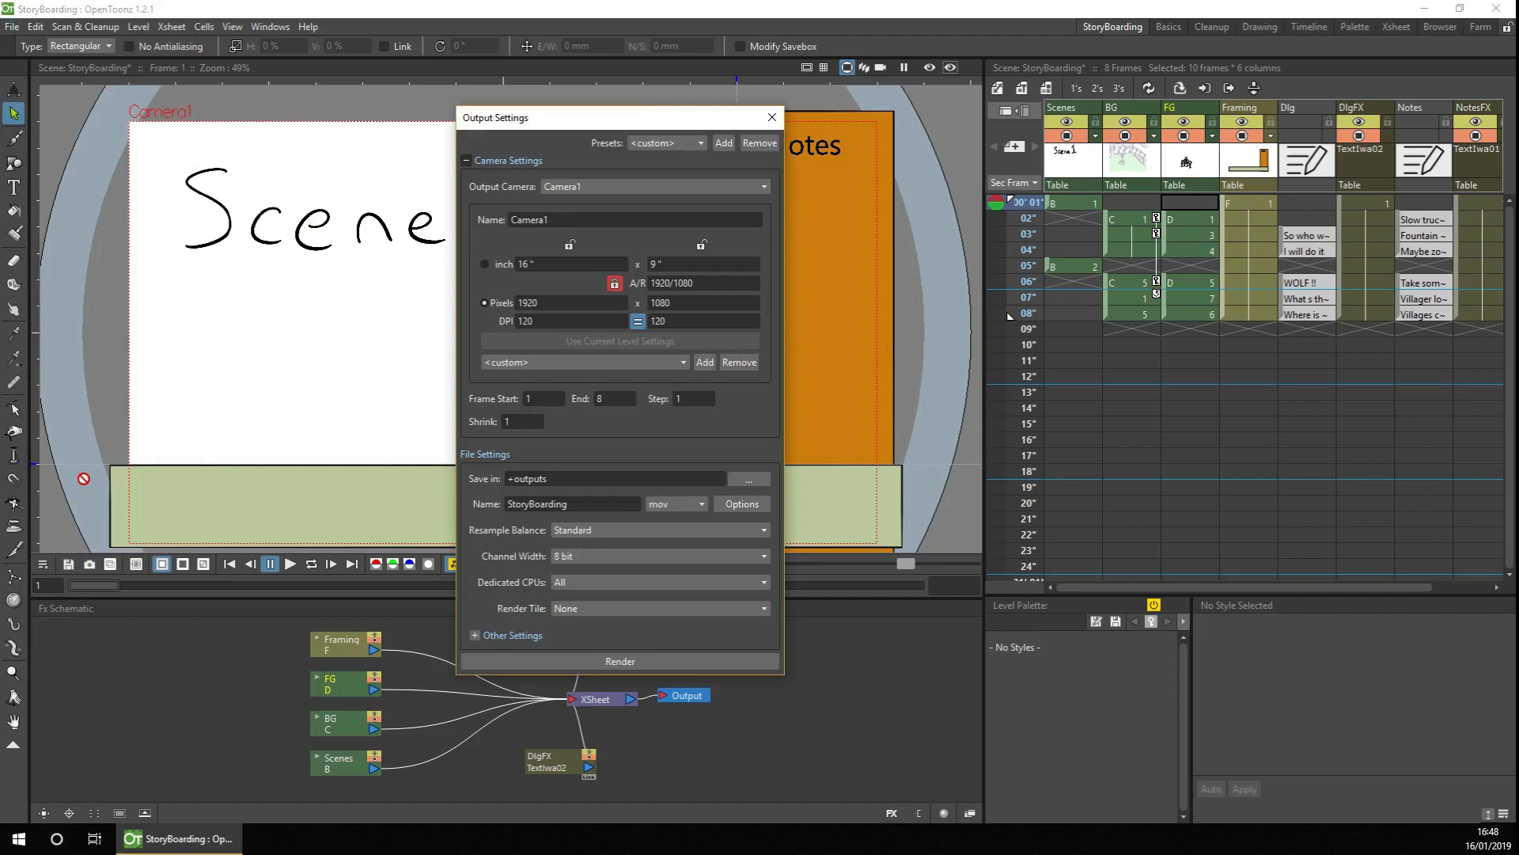
click(684, 505)
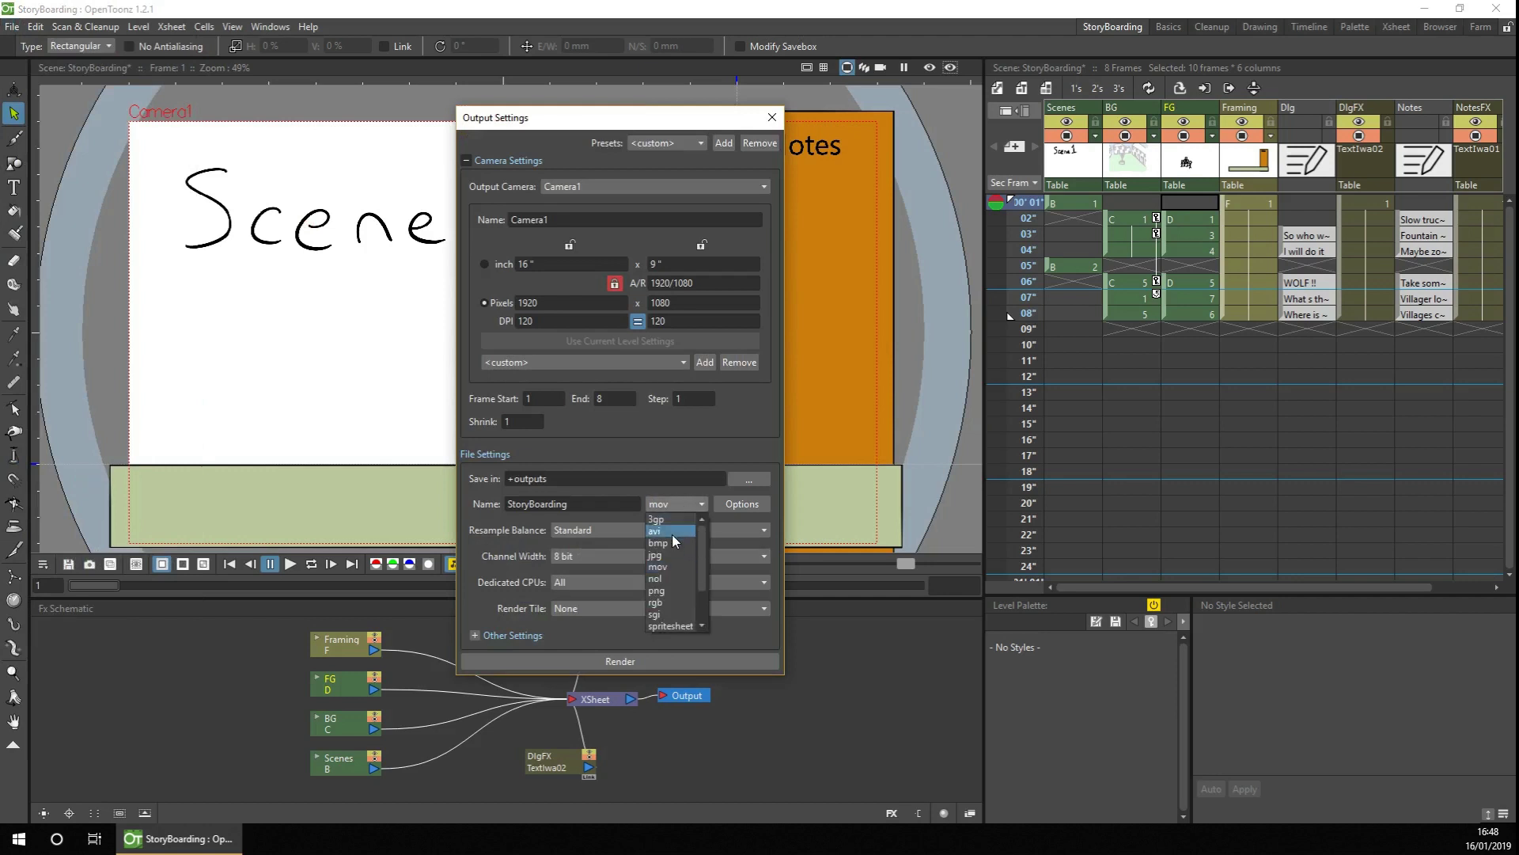
click(709, 439)
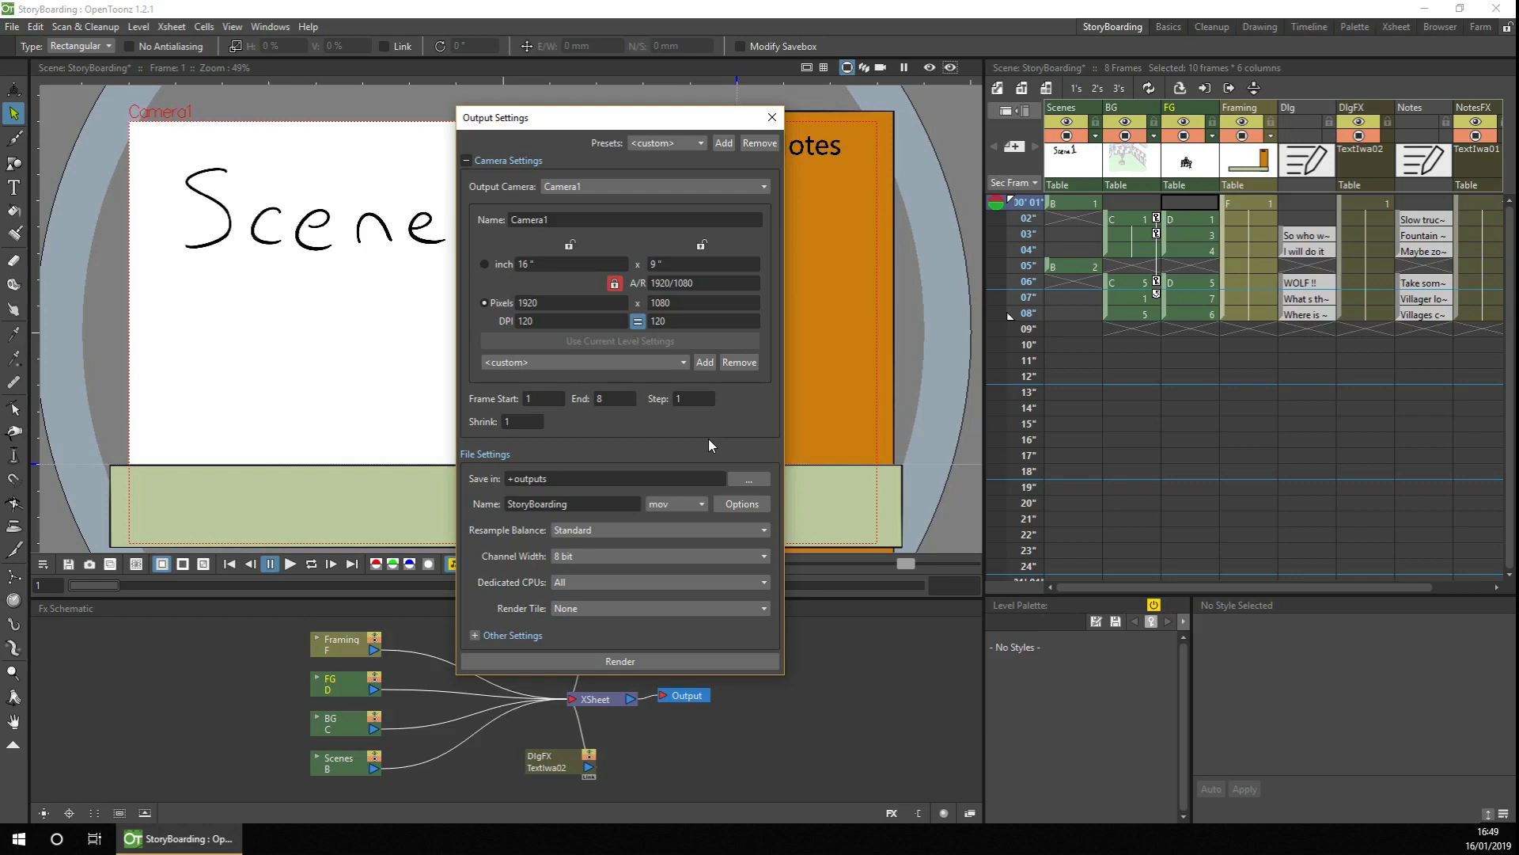
click(681, 502)
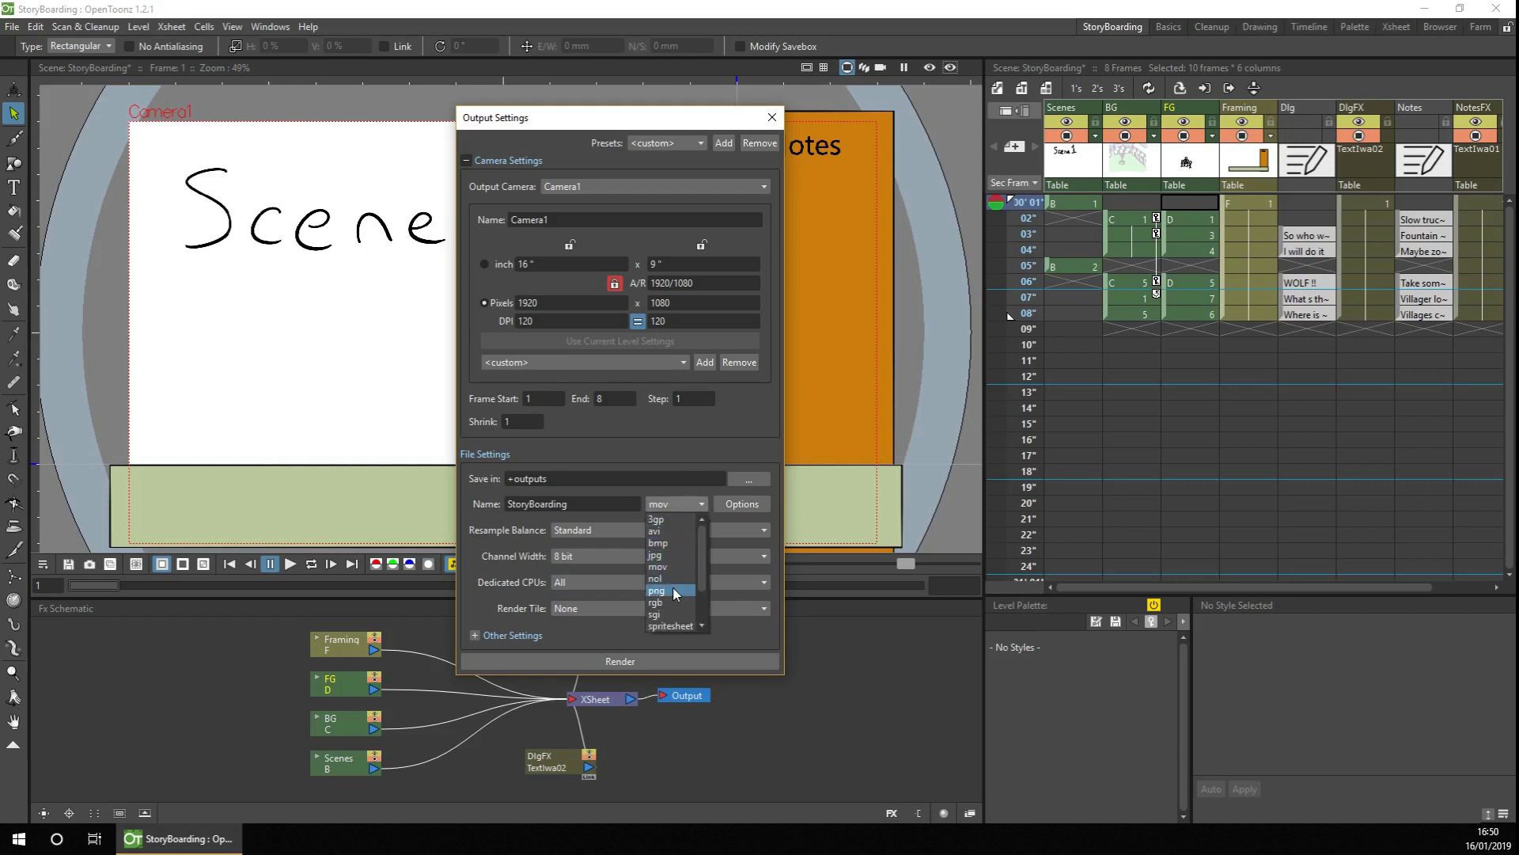
drag(701, 582, 700, 529)
click(690, 440)
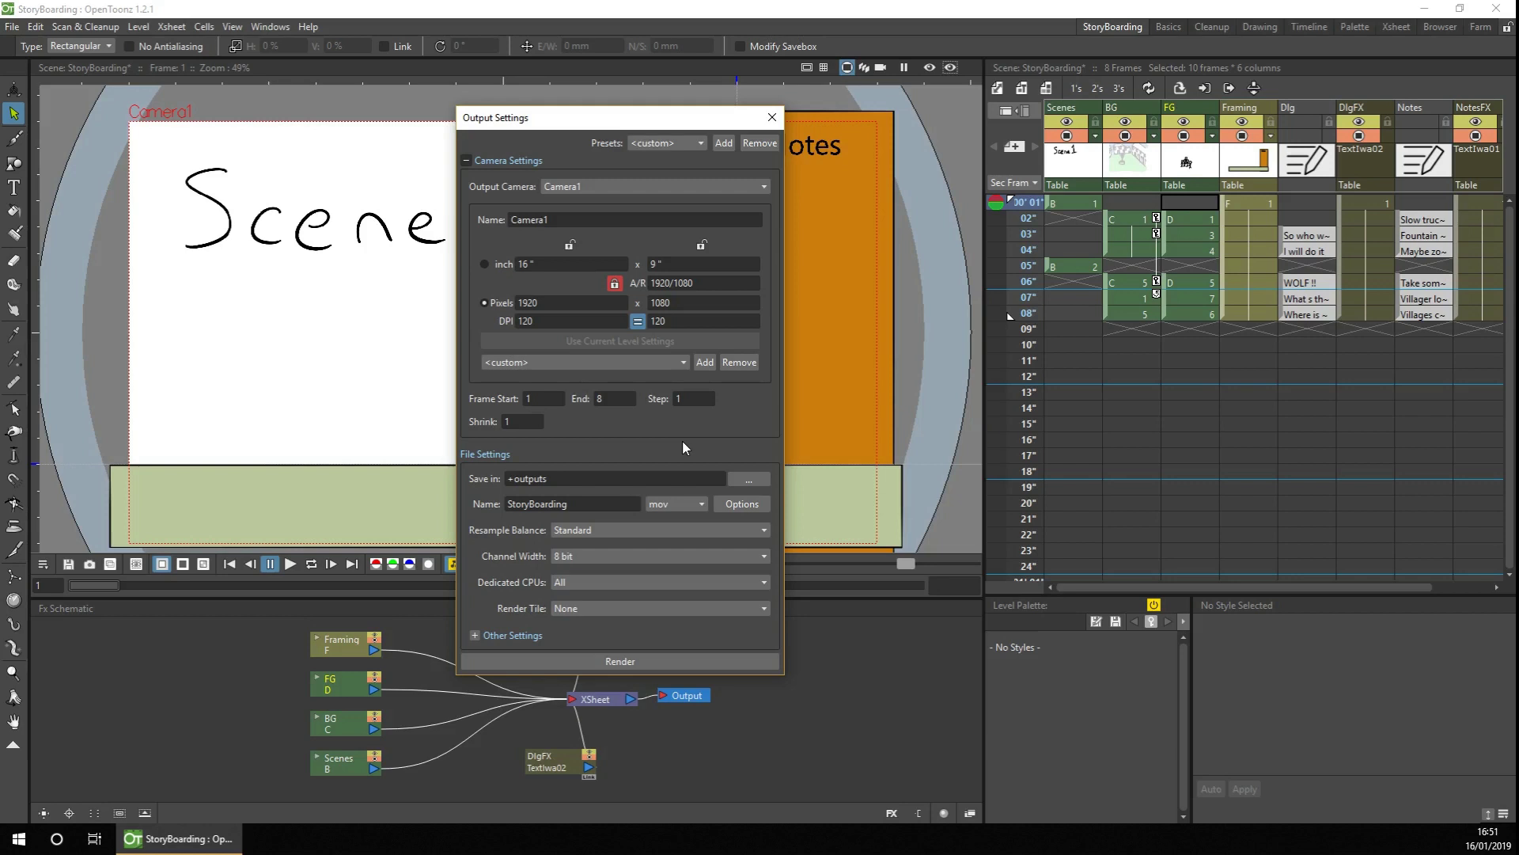
click(690, 501)
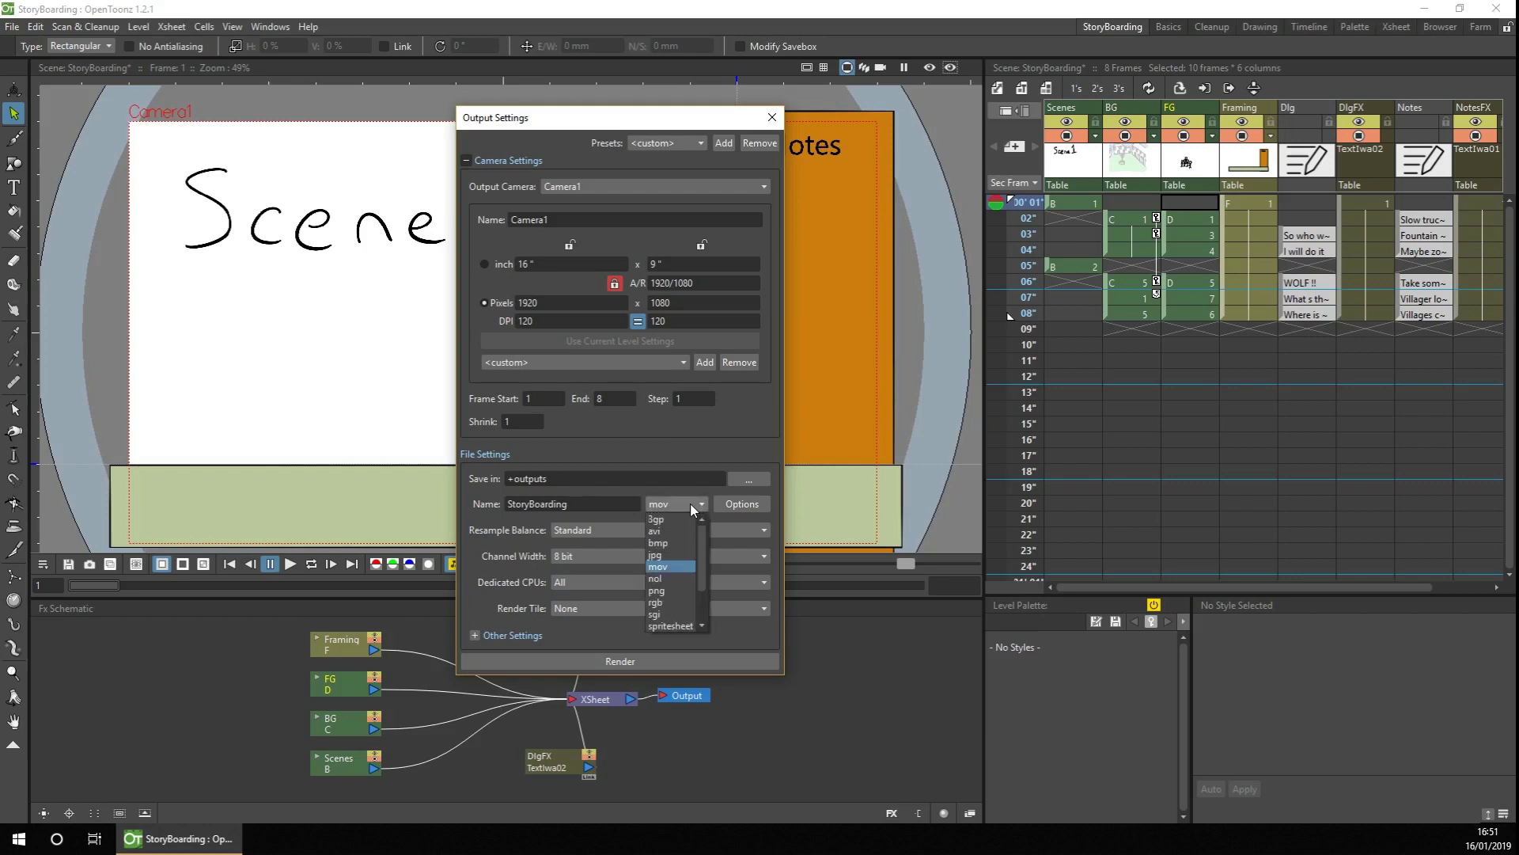
click(671, 591)
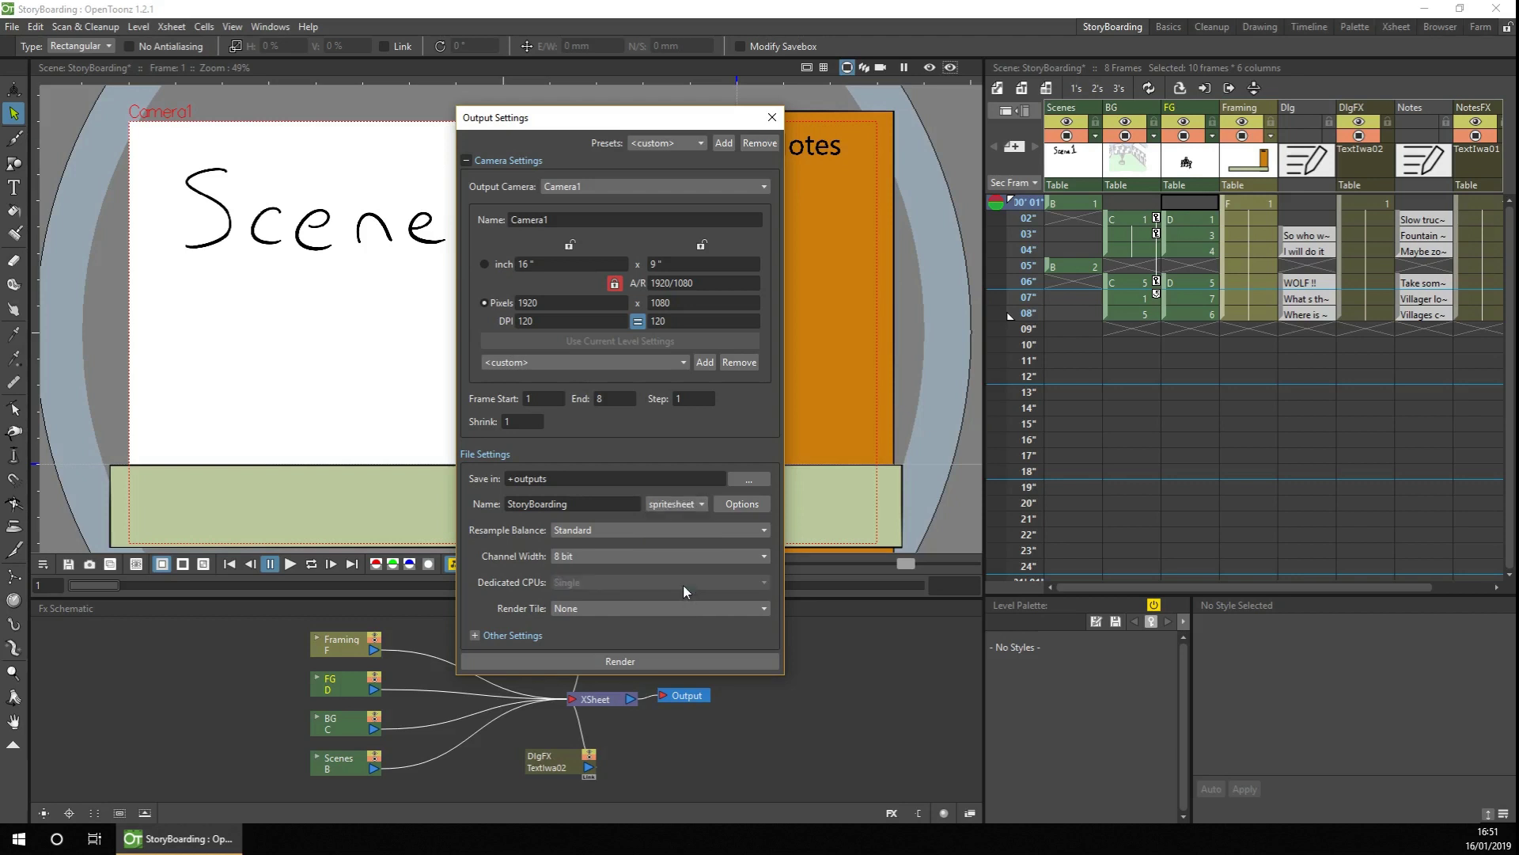
click(738, 504)
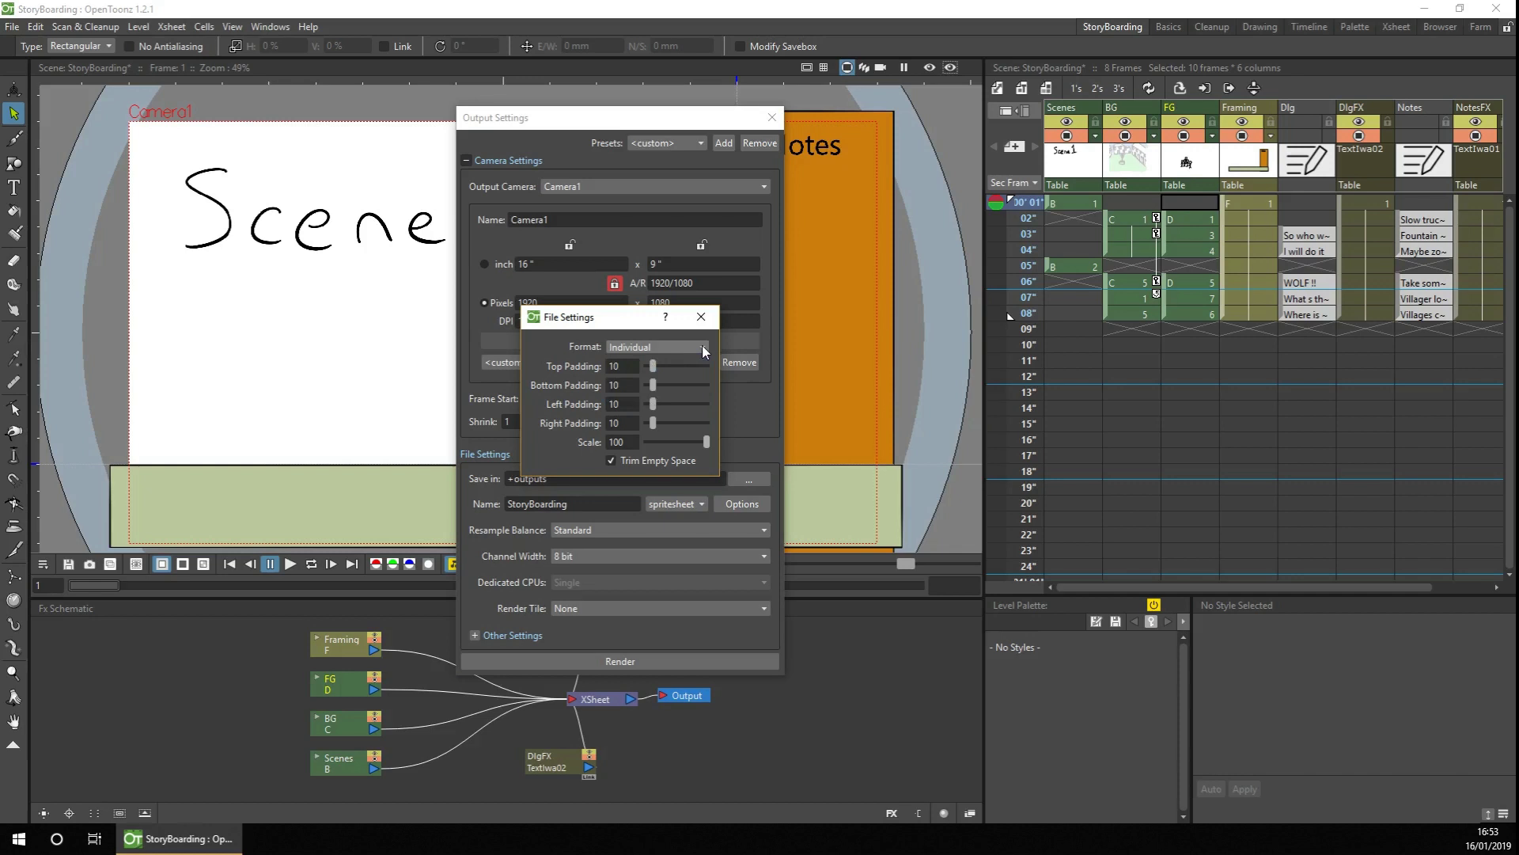
click(701, 345)
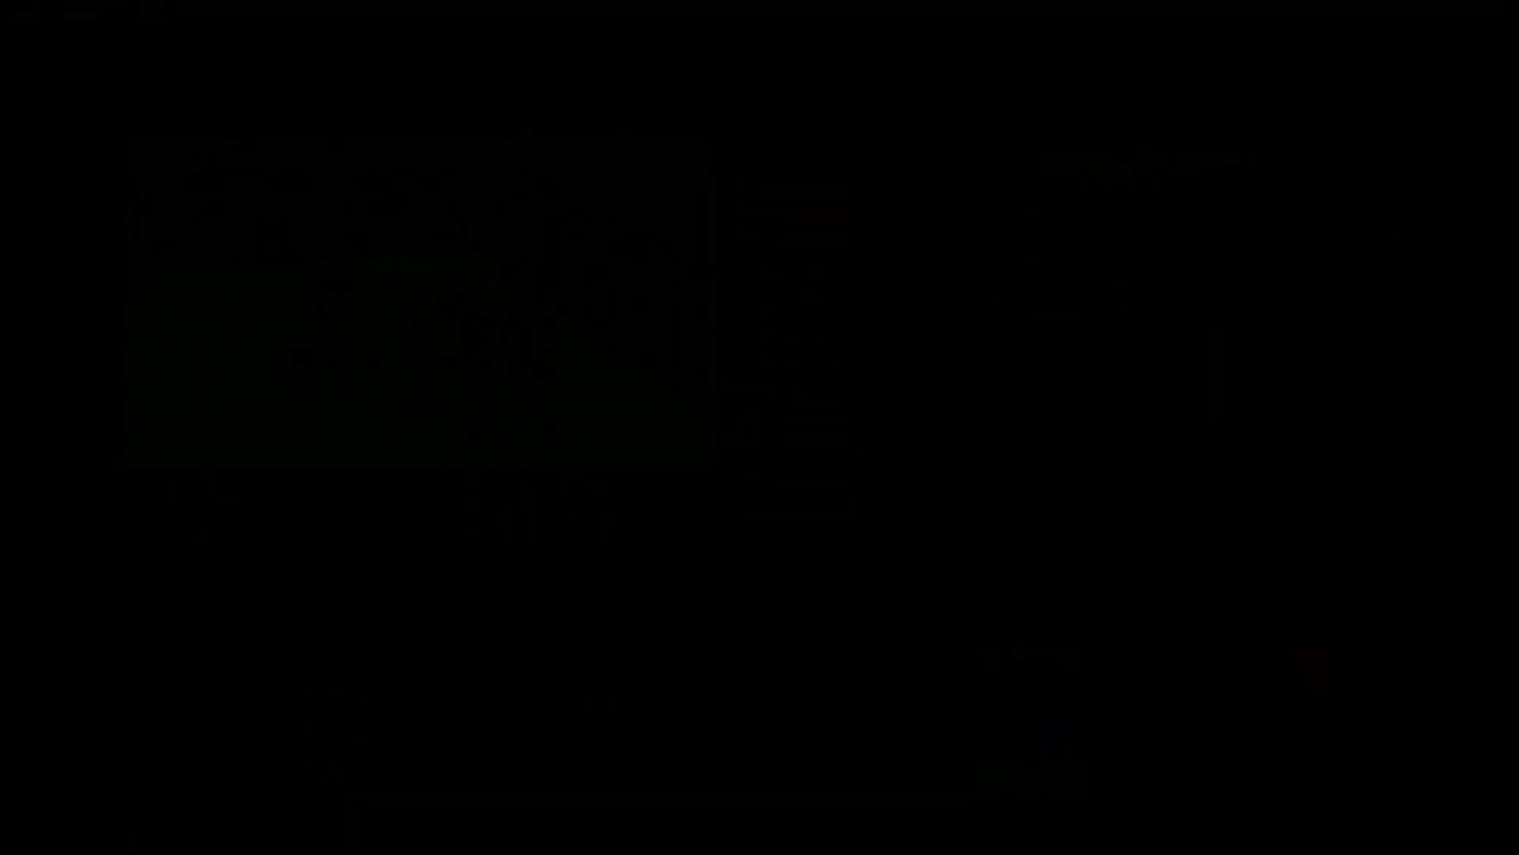
- Preview frames 1–8 in a flipbook, starting from the Scene 1 frame and playing on loop
click(8, 27)
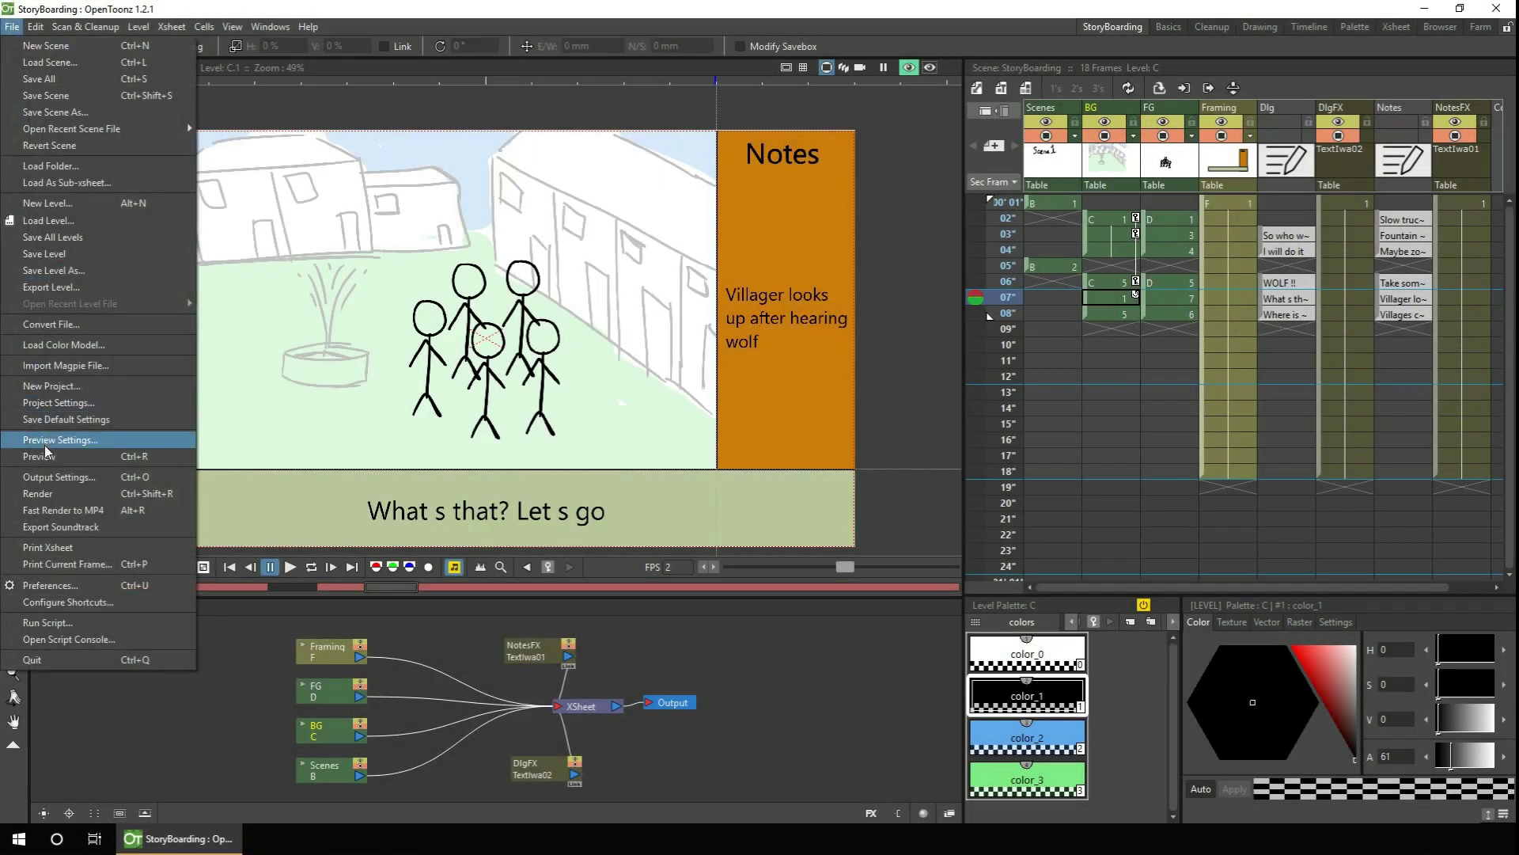
click(44, 455)
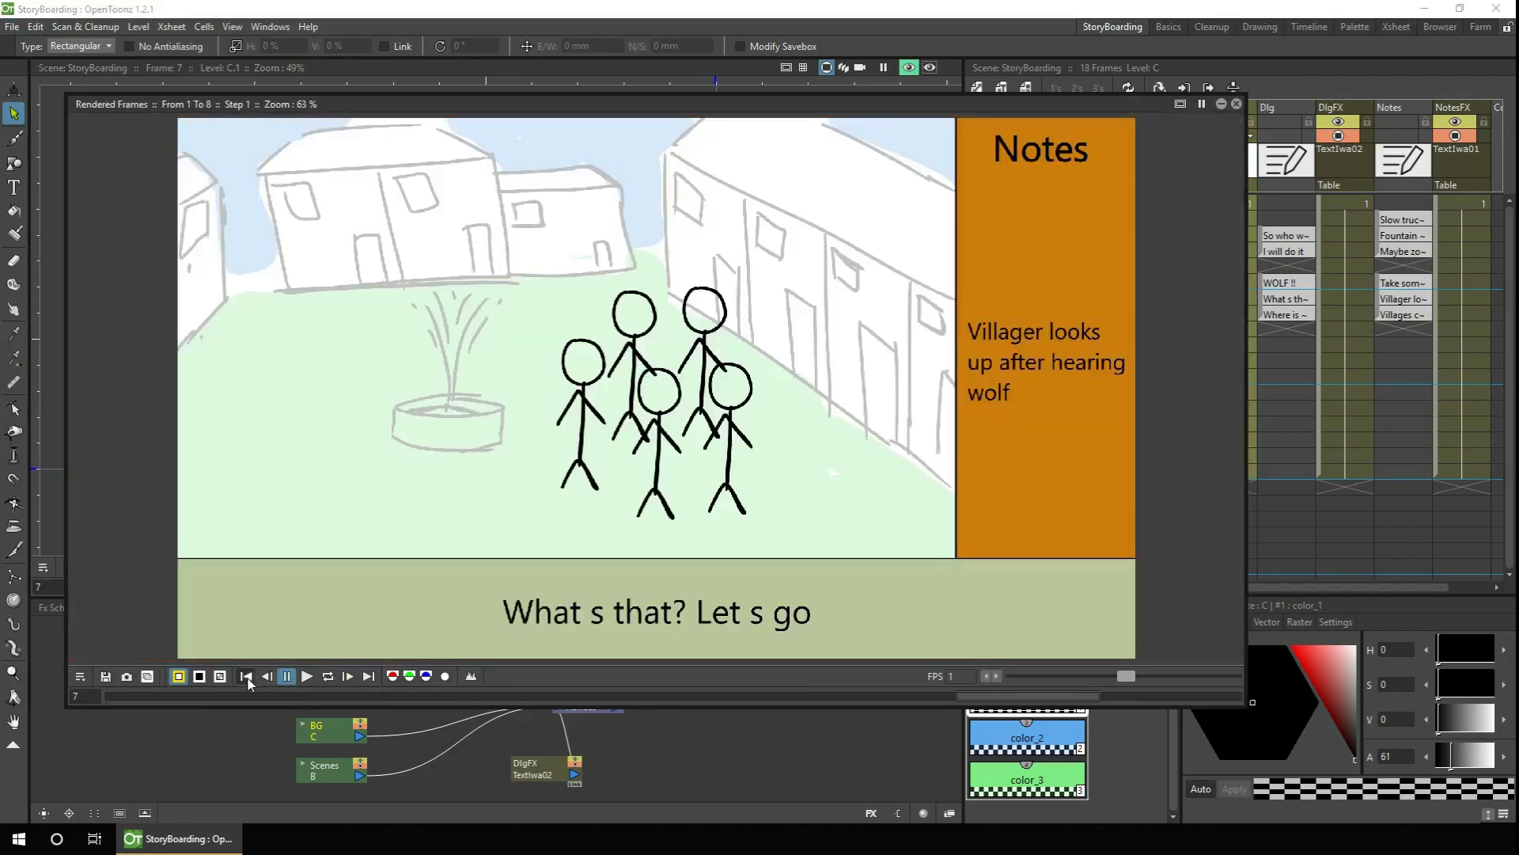
click(246, 676)
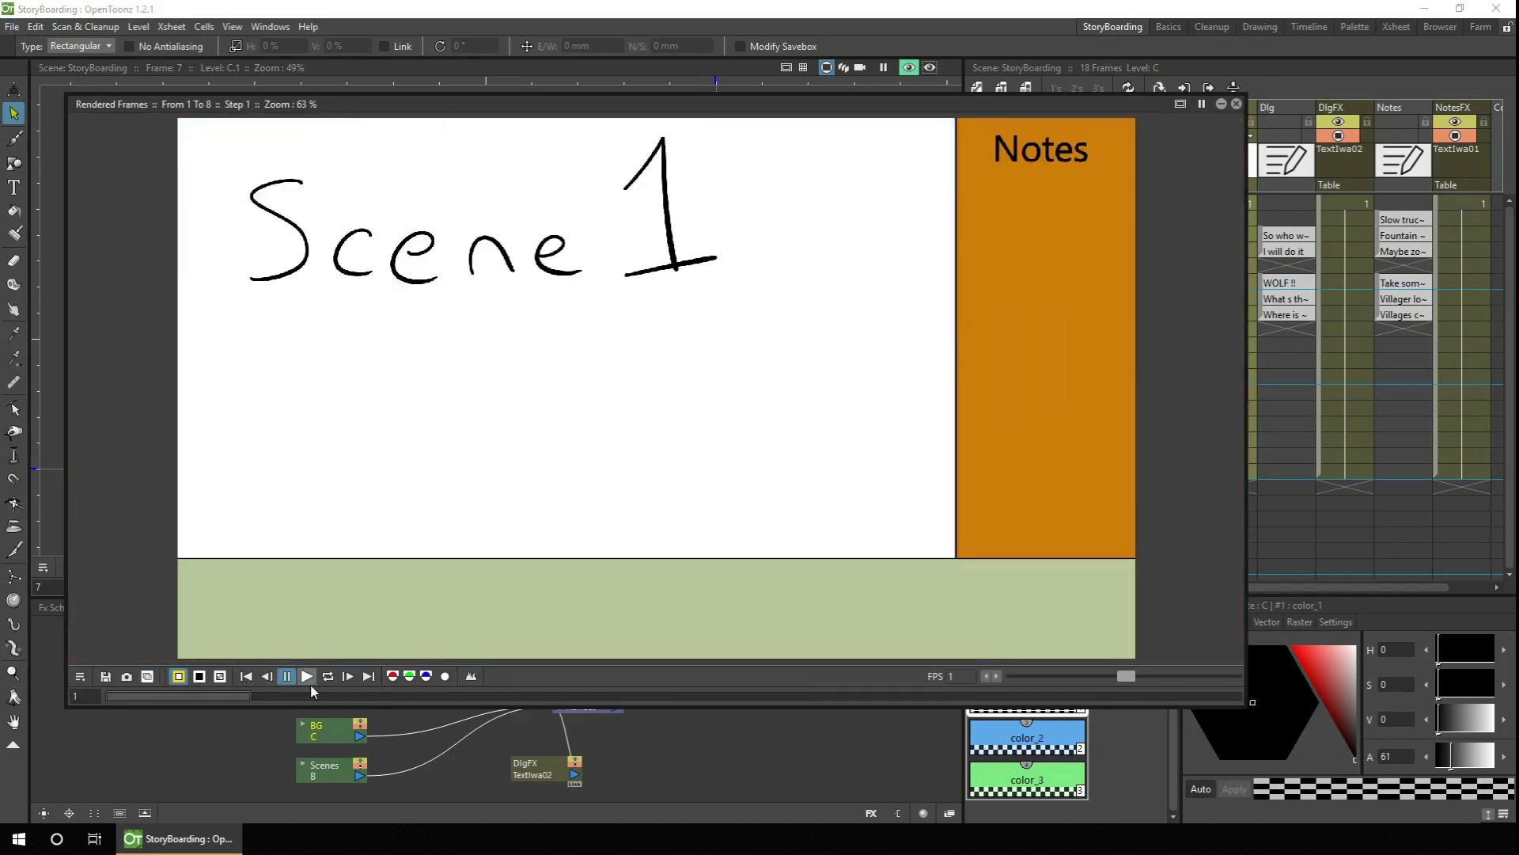
click(327, 676)
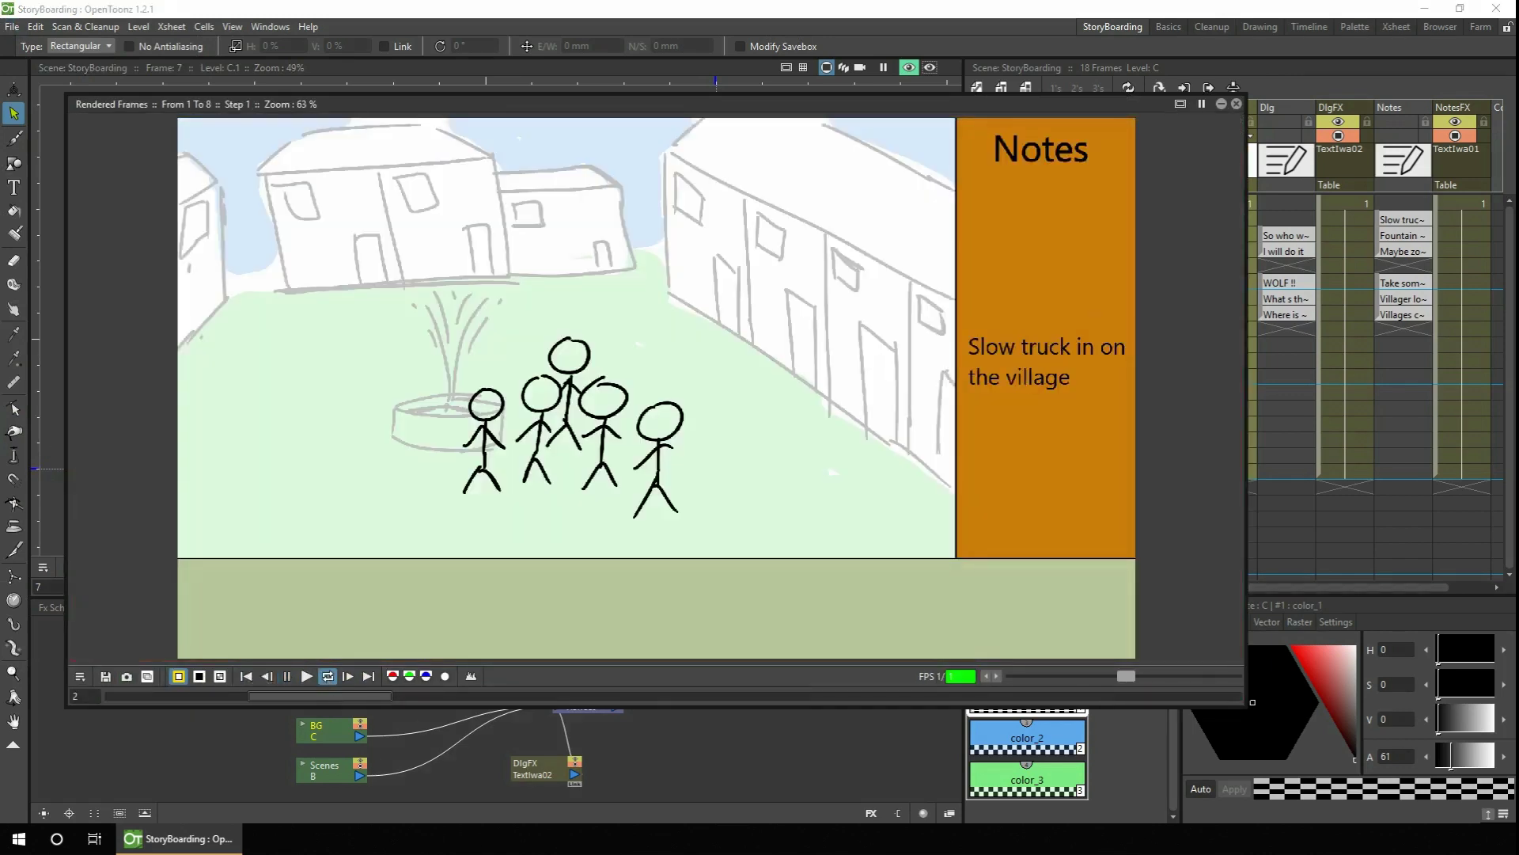